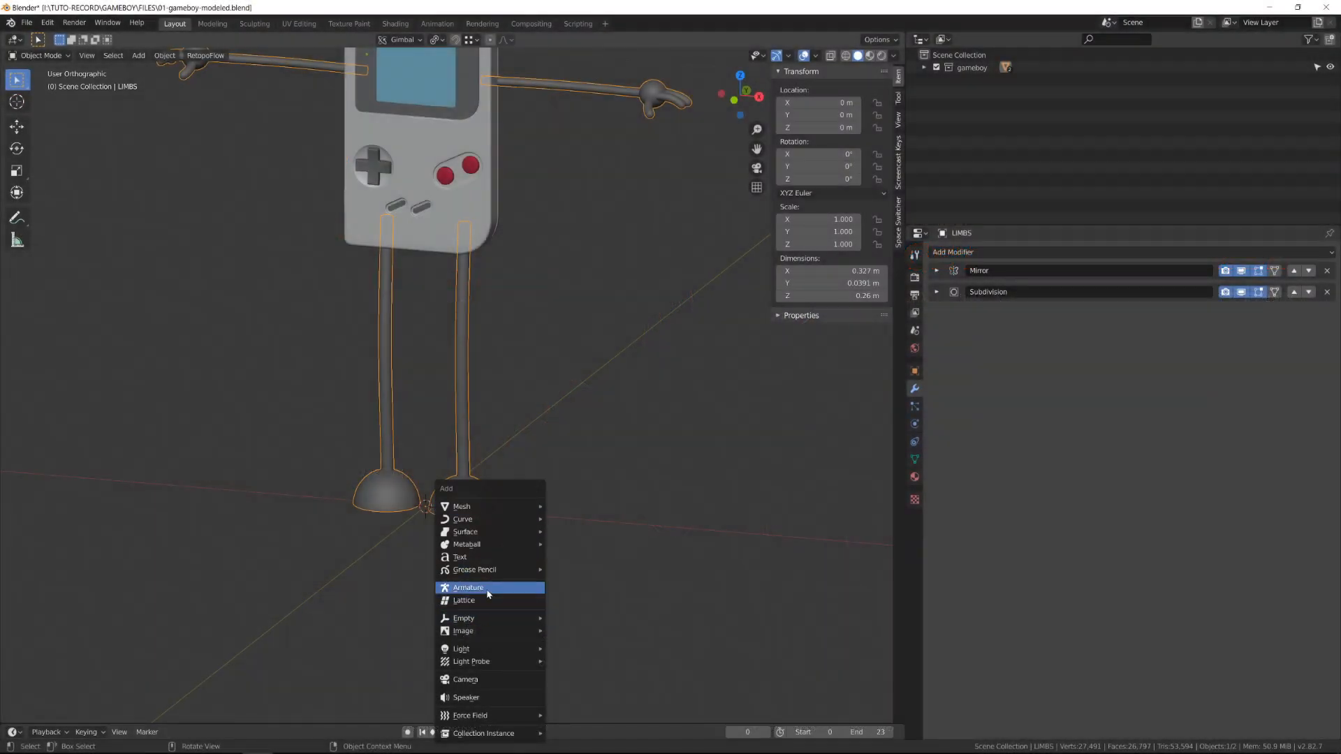
# Add an armature at the world origin and rename the object Armature-gameboy.
pyautogui.click(469, 588)
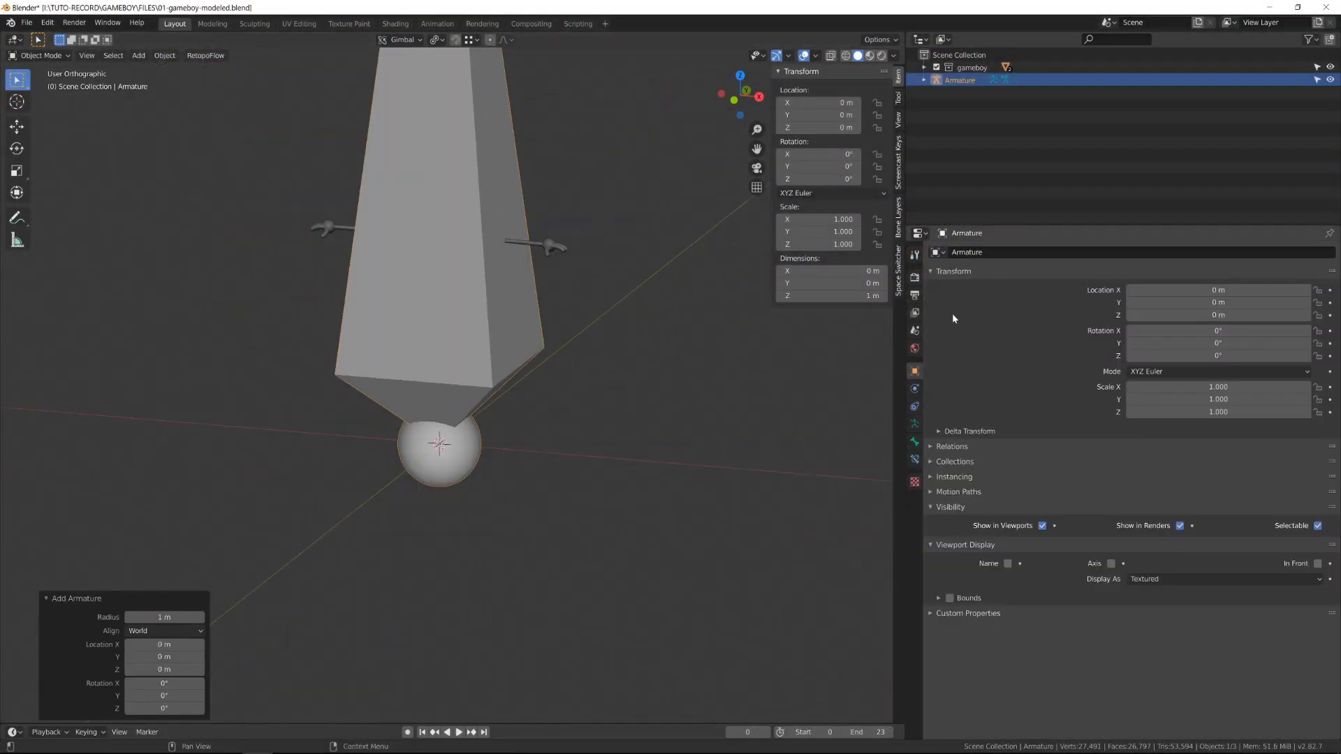
pyautogui.doubleClick(975, 252)
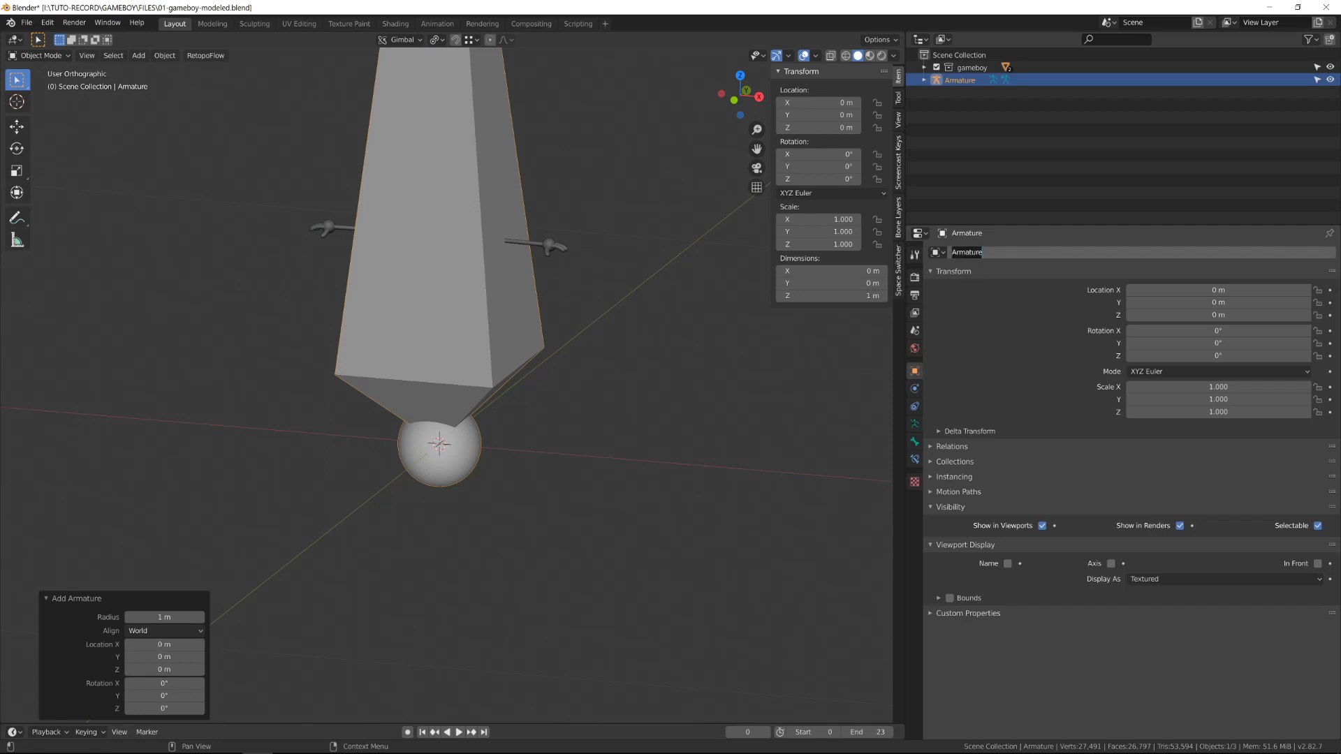
pyautogui.press('Right')
pyautogui.write('-gameboy')
pyautogui.press('Return')
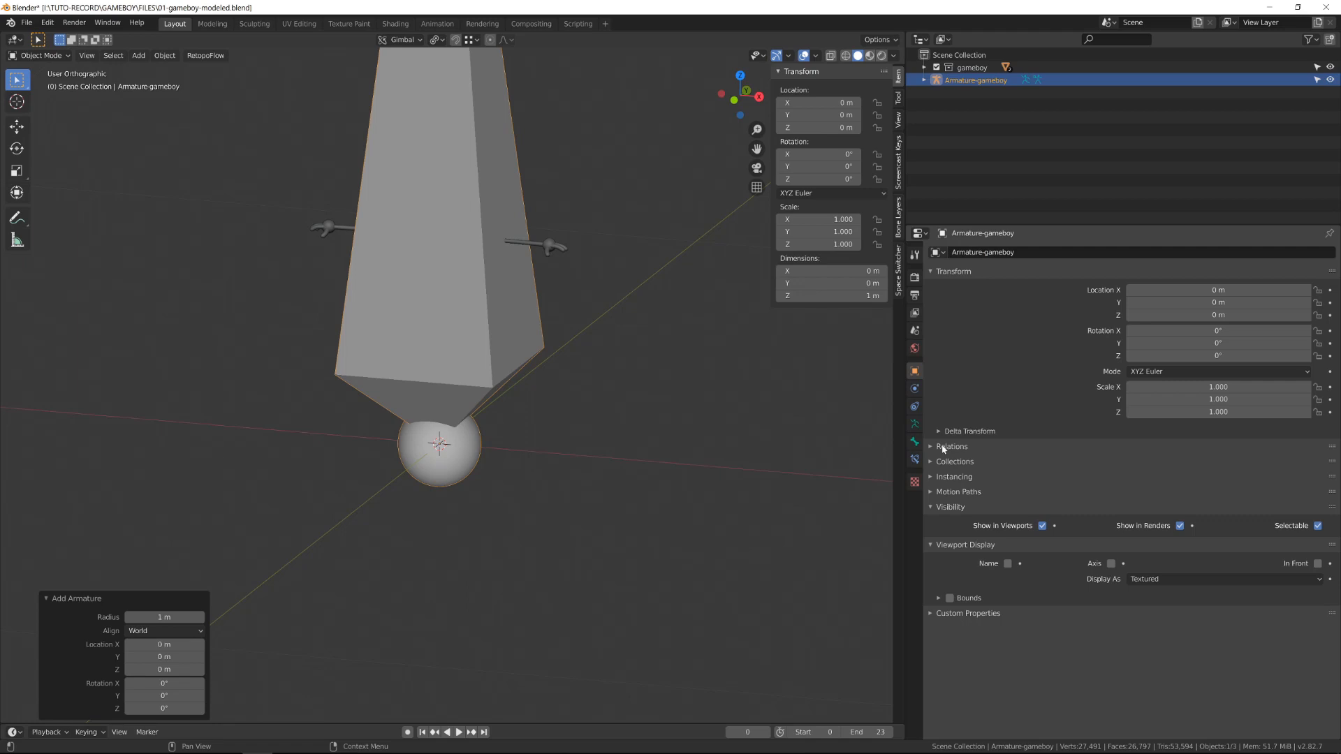
# Rename the armature's single bone ROOT and enter Edit Mode.
pyautogui.click(913, 441)
pyautogui.doubleClick(966, 252)
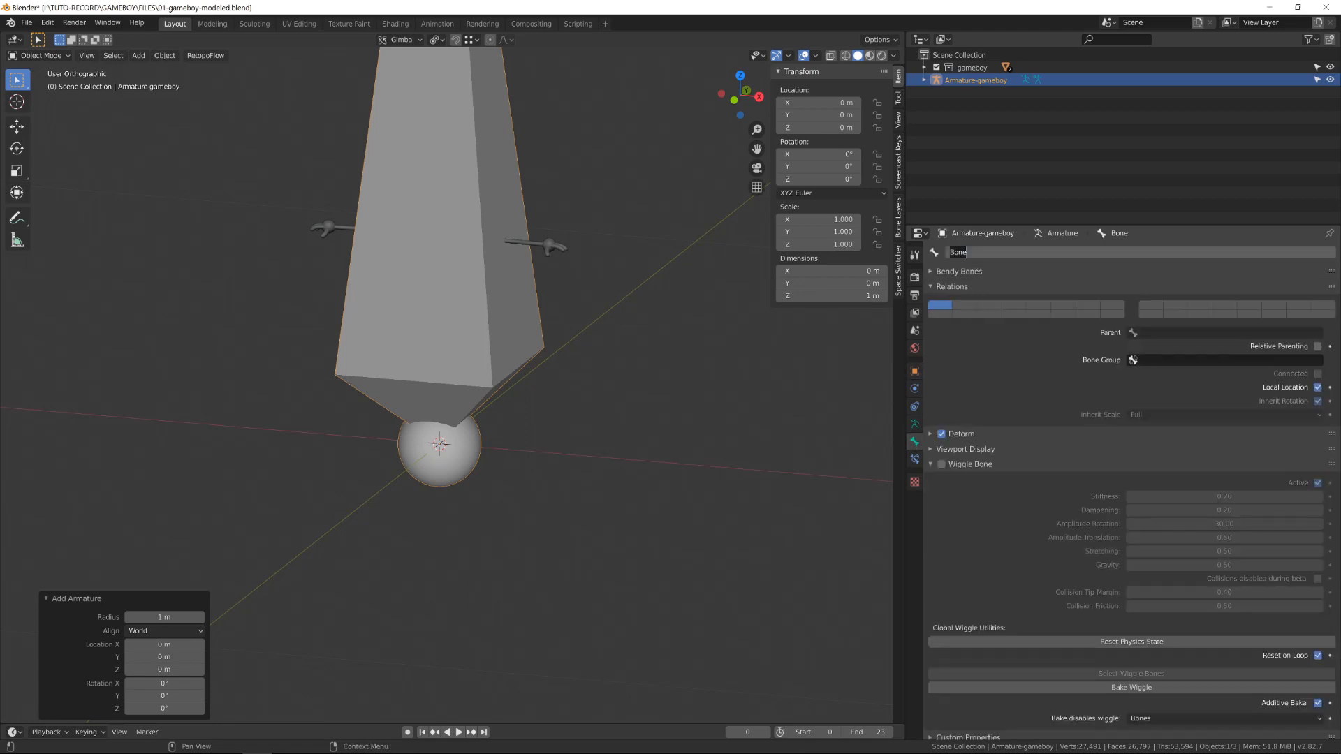
pyautogui.write('ROOT')
pyautogui.press('Return')
pyautogui.press('Tab')
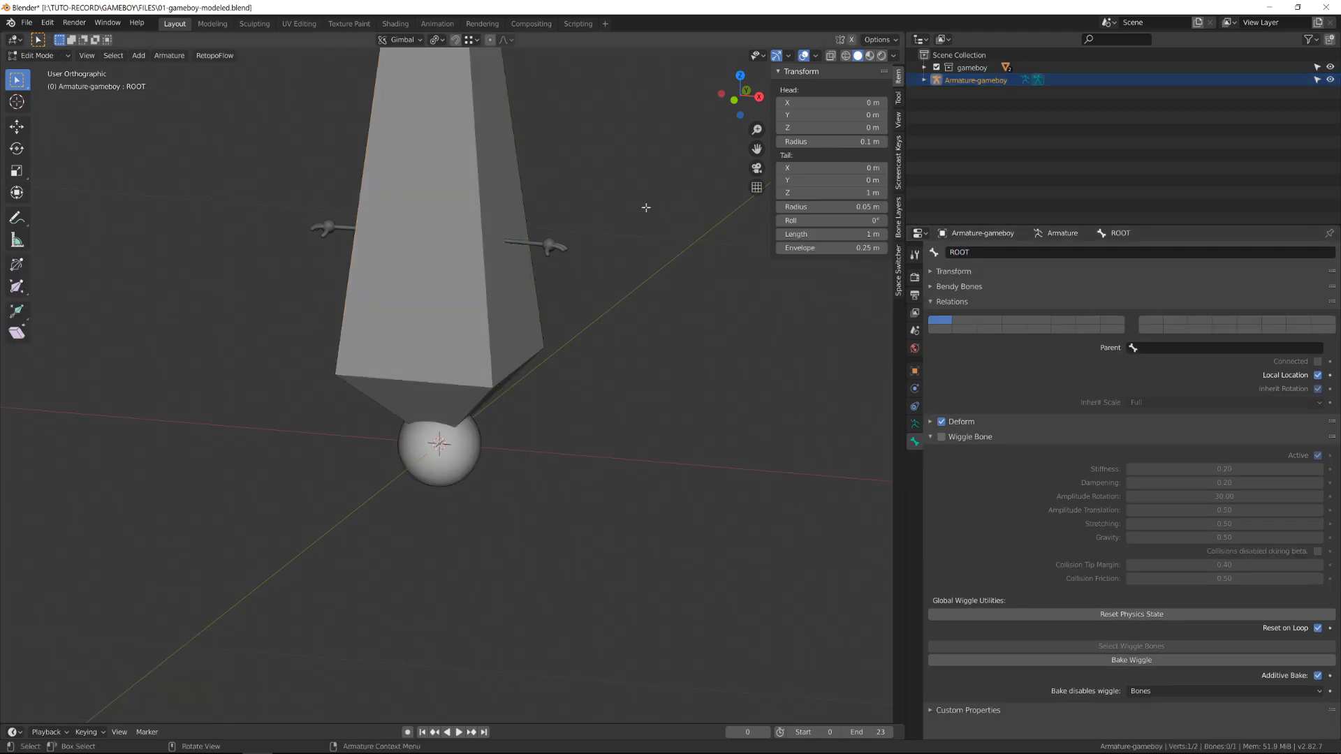
# Set the armature object's viewport display to Wire and enable In Front.
pyautogui.scroll(-2, 629, 223)
pyautogui.keyDown('shift'); pyautogui.moveTo(598, 239); pyautogui.dragTo(565, 404, button='middle'); pyautogui.keyUp('shift')
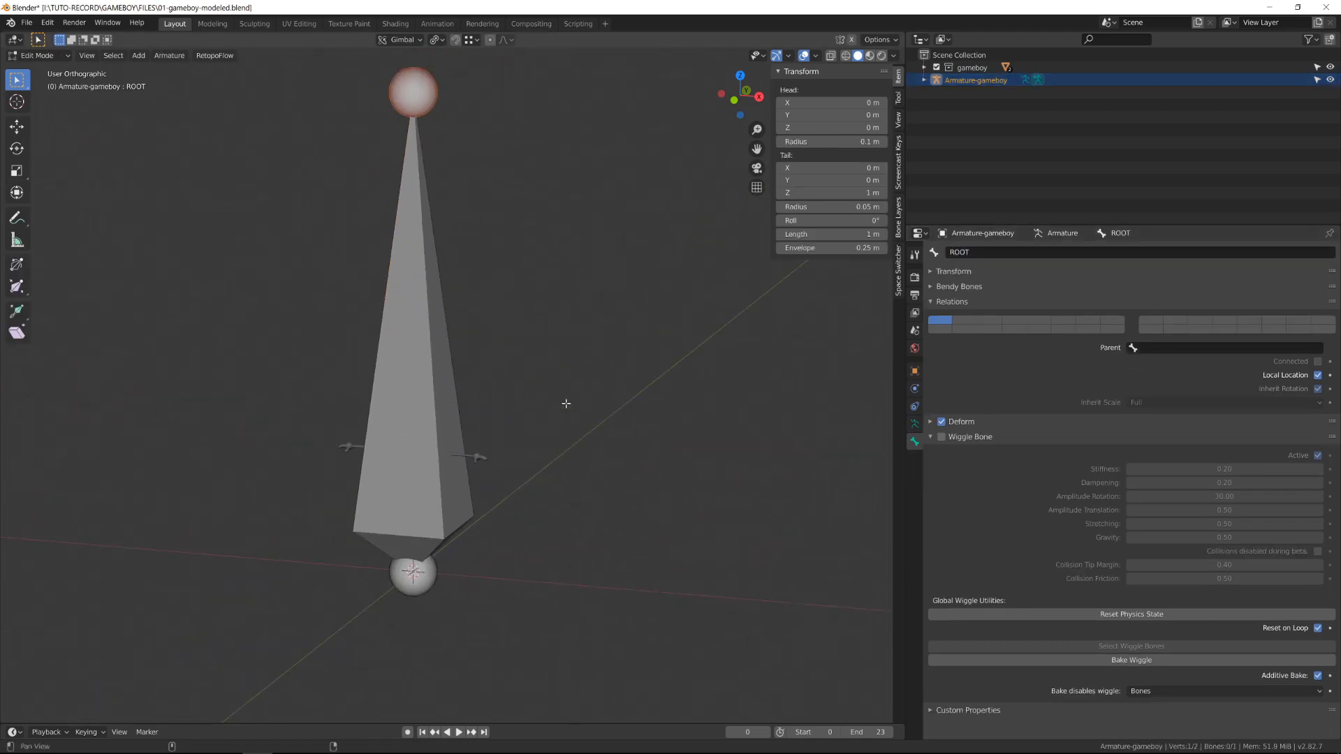
pyautogui.click(913, 370)
pyautogui.click(1155, 579)
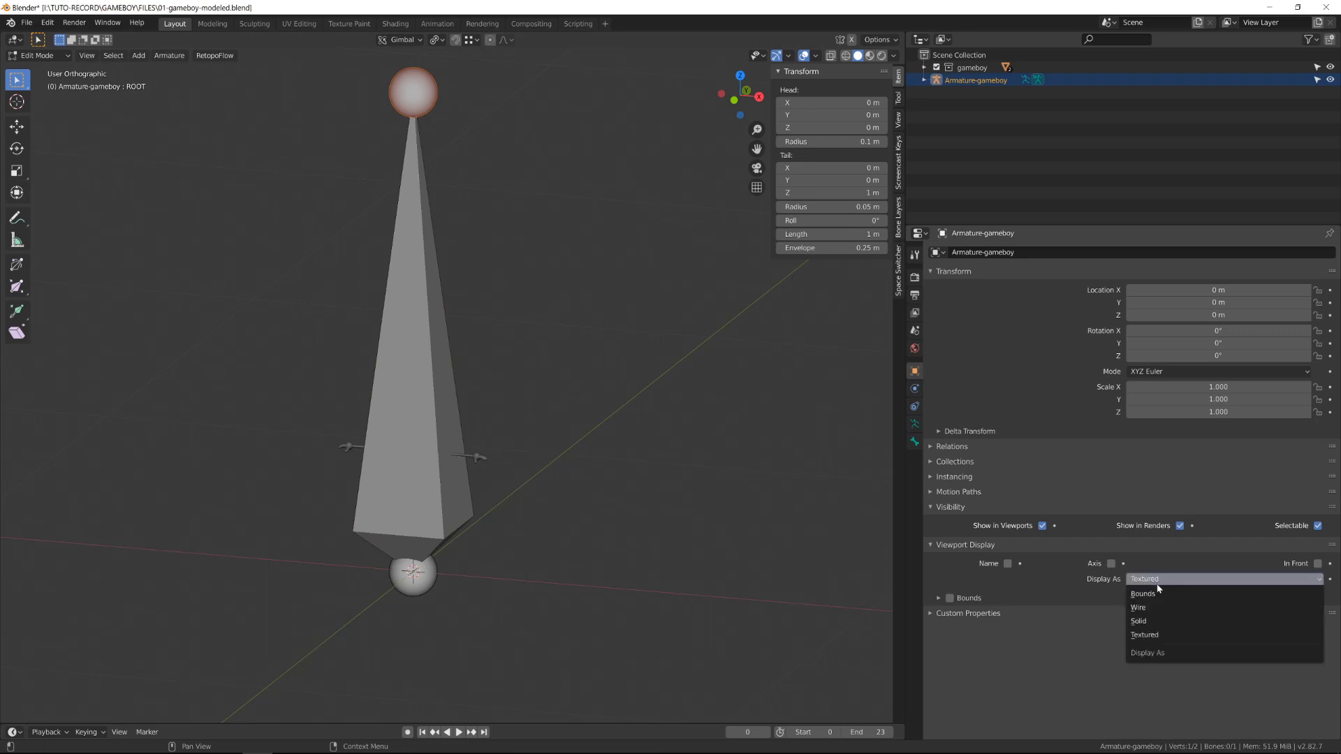
pyautogui.click(1153, 609)
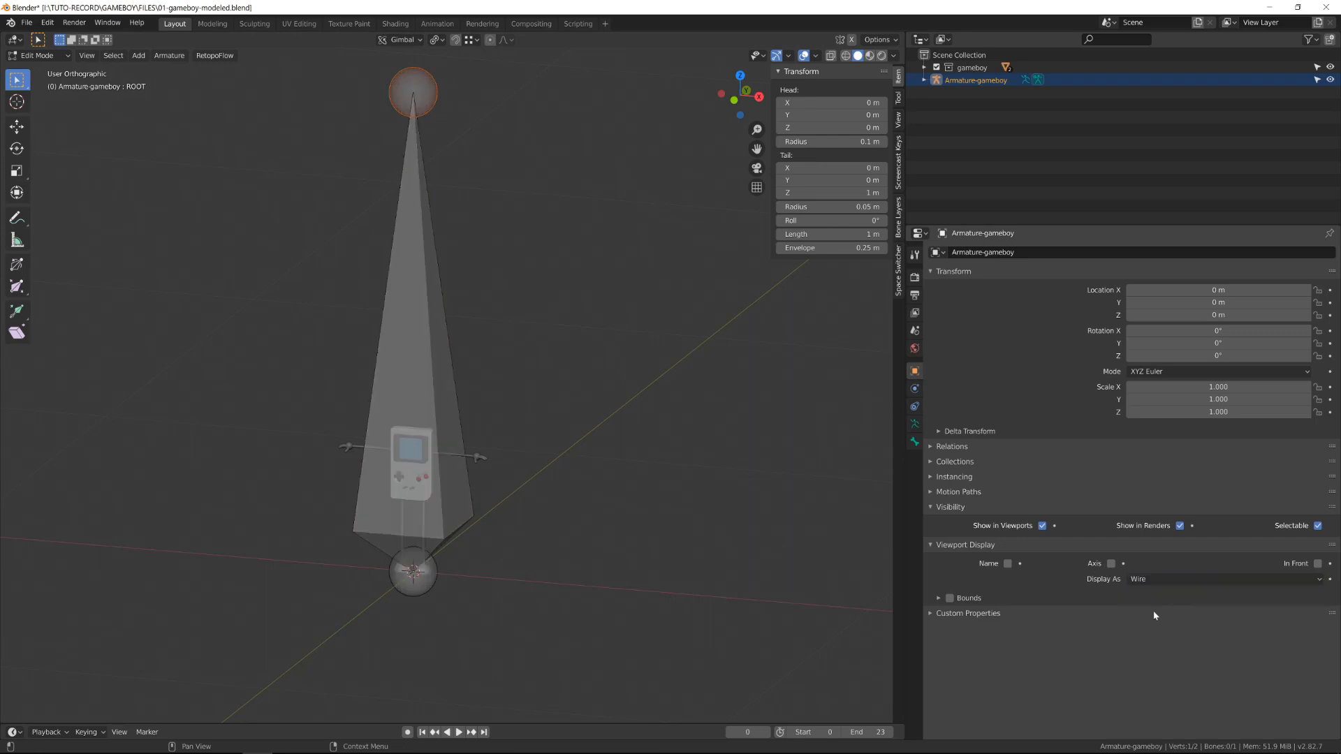
pyautogui.click(1314, 564)
# Show the bone axes and names in the armature's viewport display.
pyautogui.click(914, 442)
pyautogui.click(915, 424)
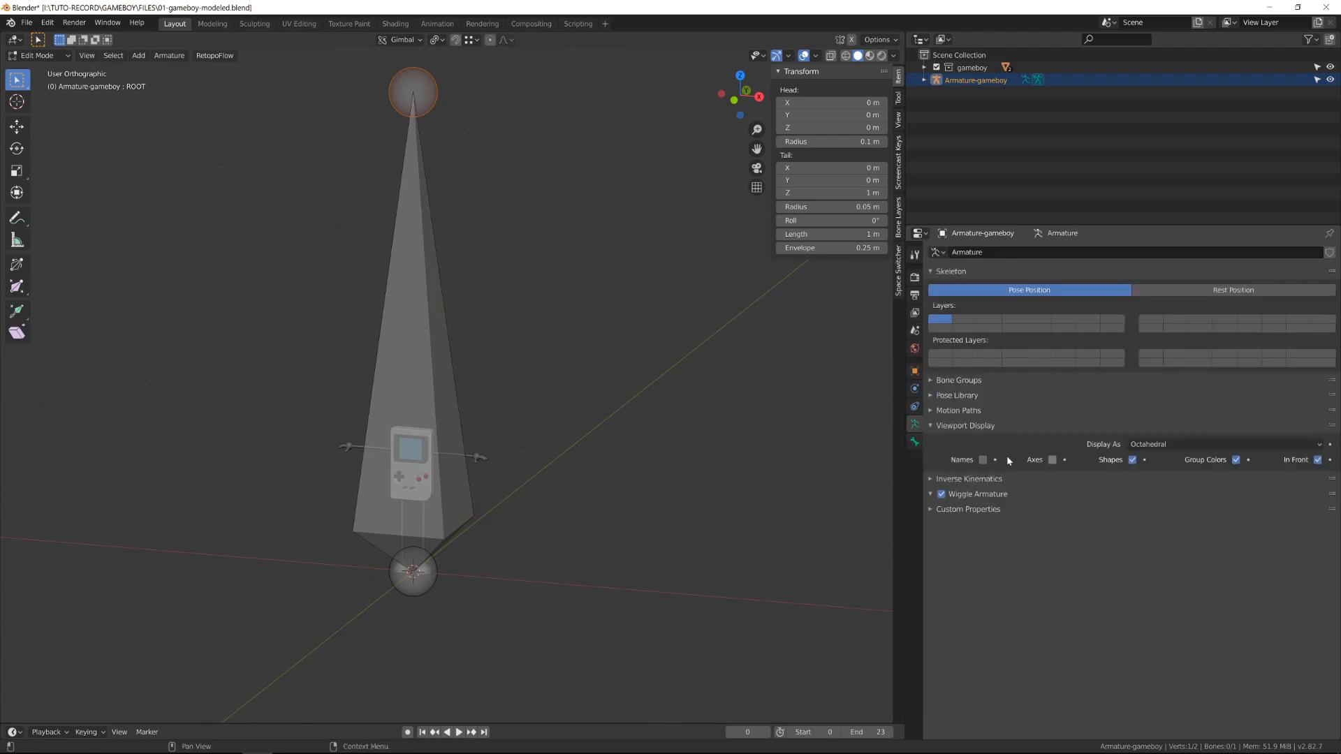
pyautogui.click(1051, 459)
pyautogui.click(982, 459)
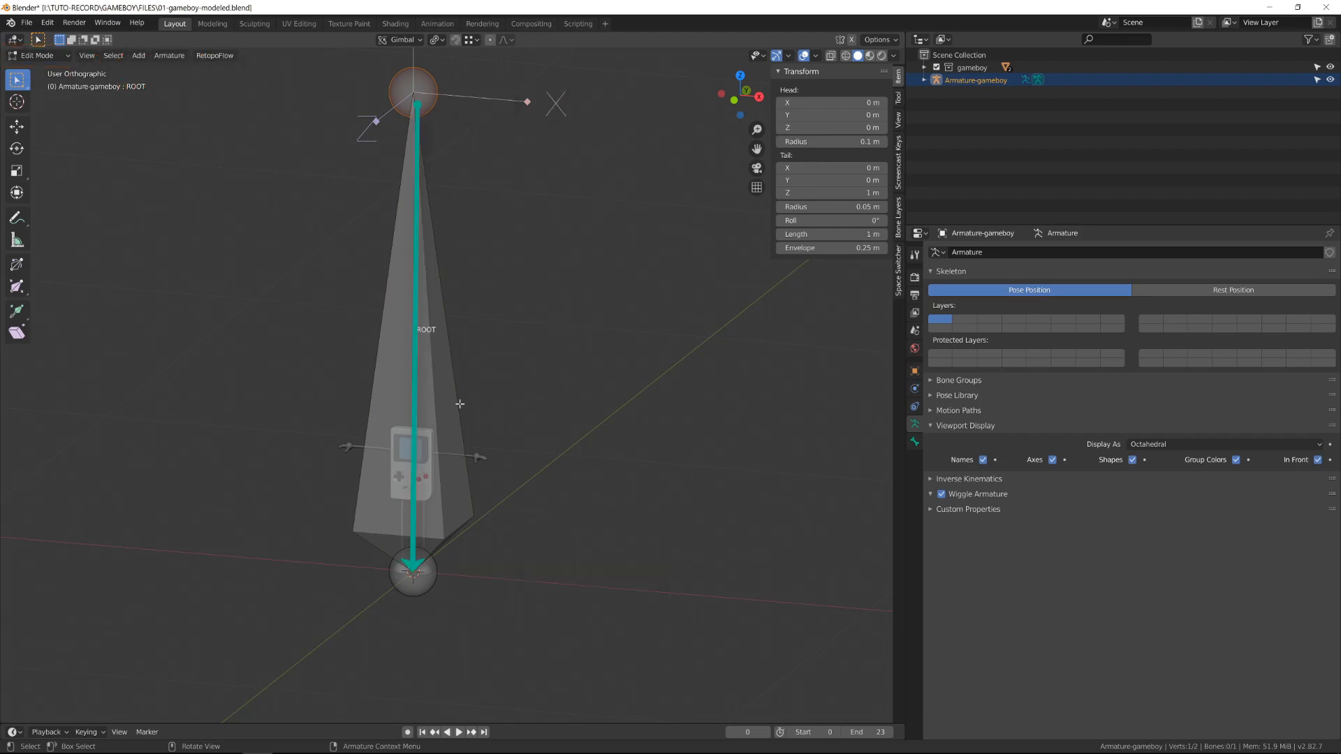
# Snap the ROOT bone's tip to the 3D cursor and move it about 0.327 m along Y so the bone lies flat.
pyautogui.click(443, 385)
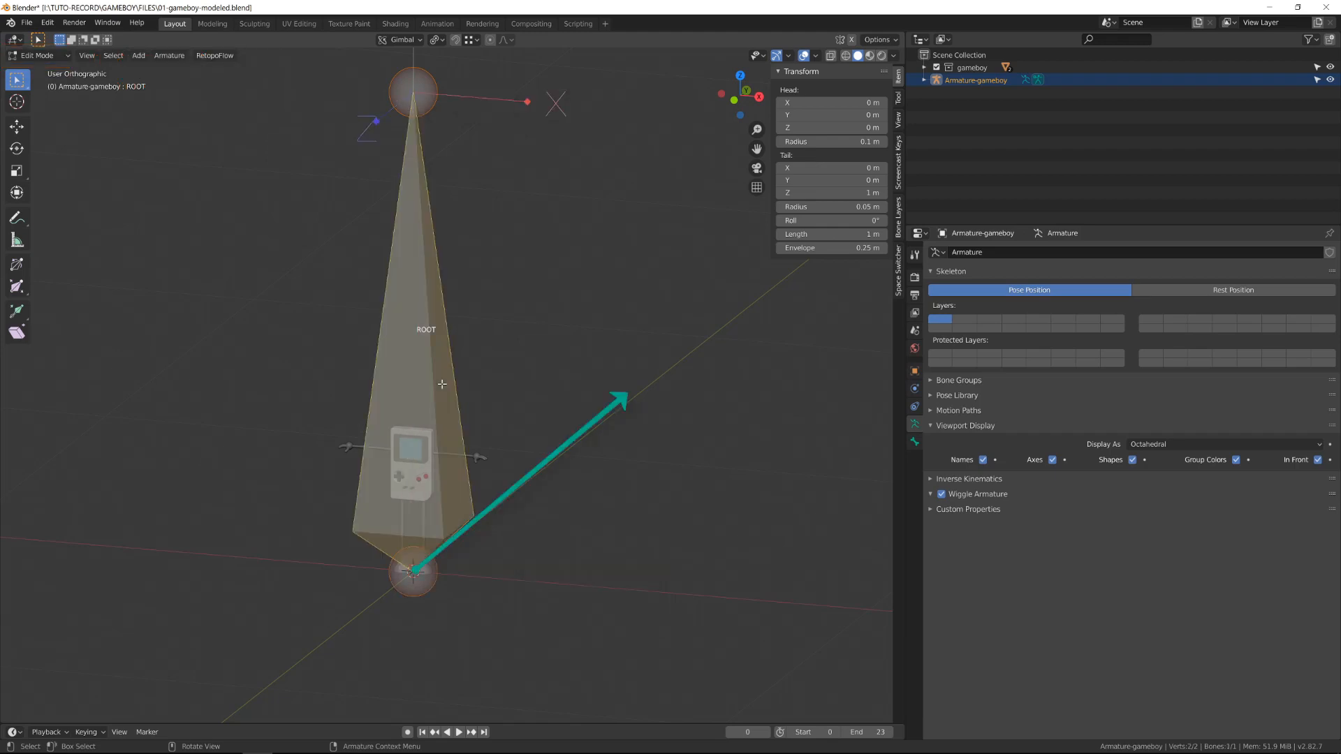
pyautogui.click(428, 98)
pyautogui.scroll(-4, 440, 134)
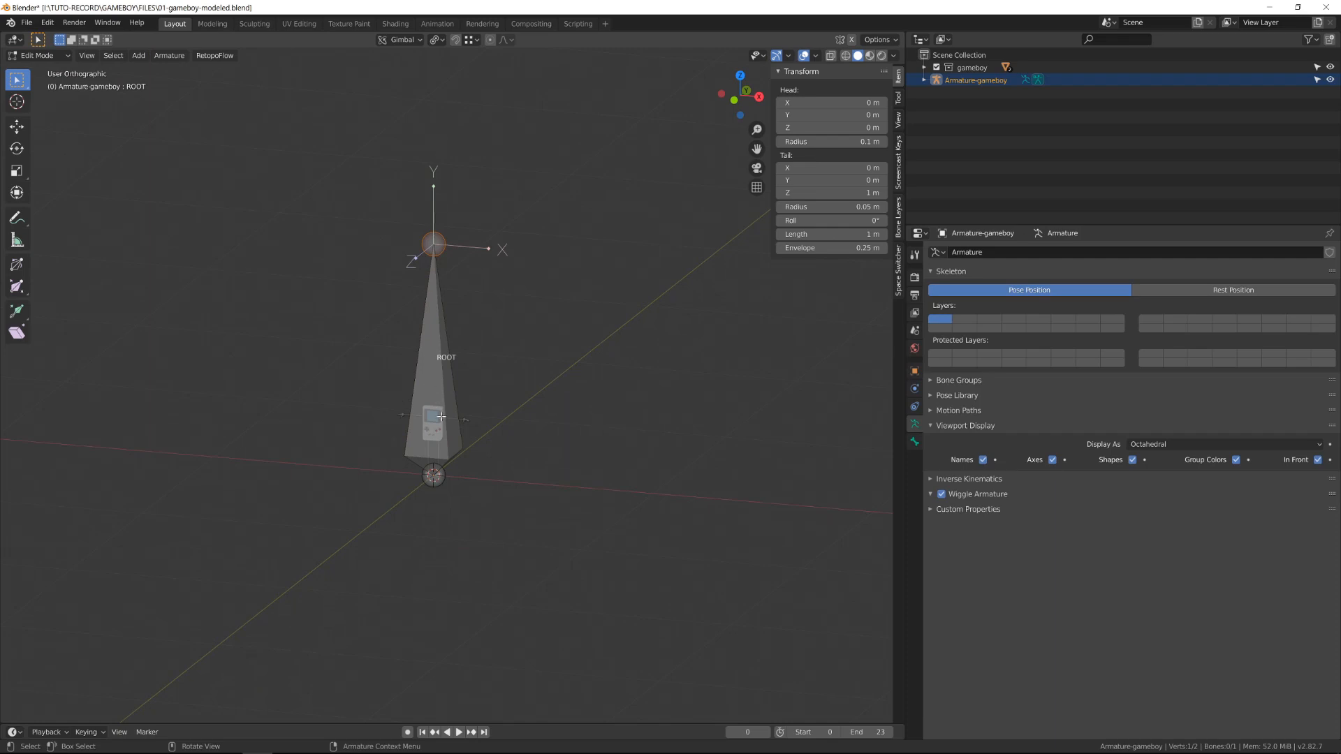
pyautogui.hotkey('shift', 's')
pyautogui.click(445, 390)
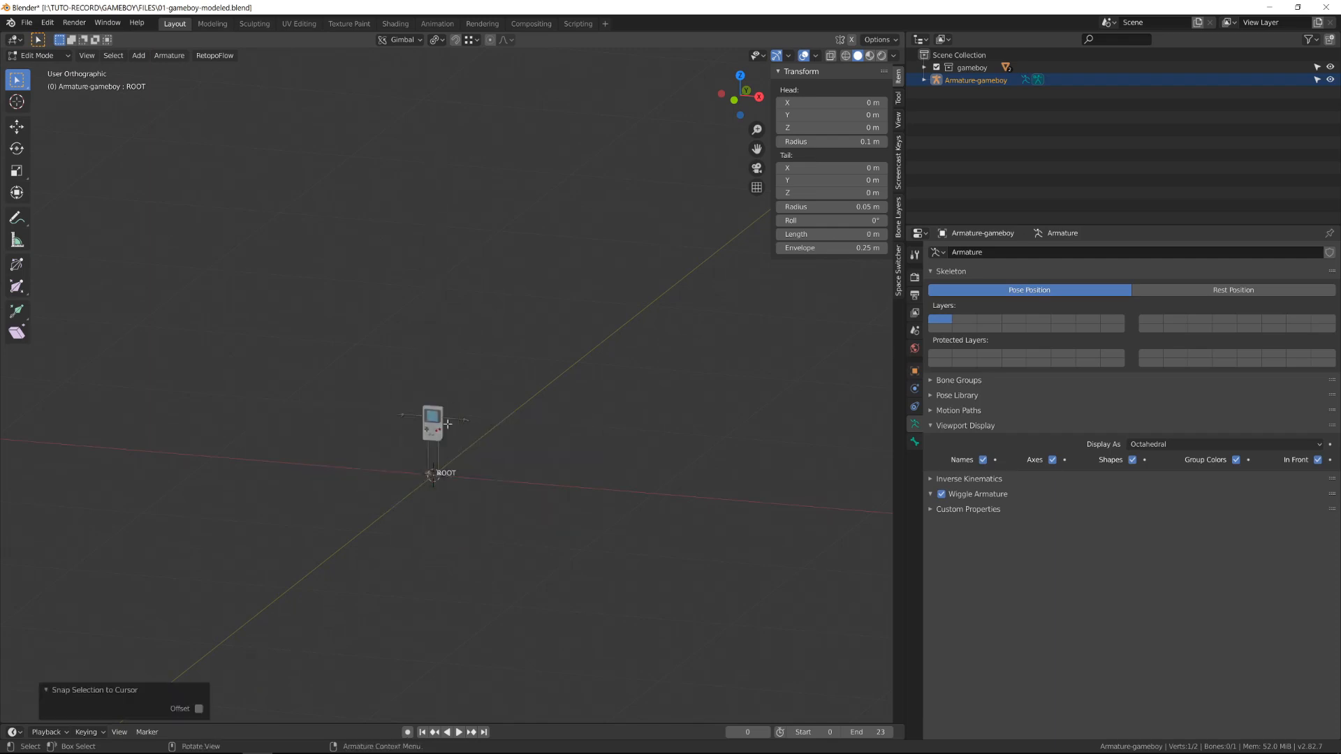
pyautogui.scroll(2, 447, 424)
pyautogui.press('g')
pyautogui.press('y')
pyautogui.click(453, 527)
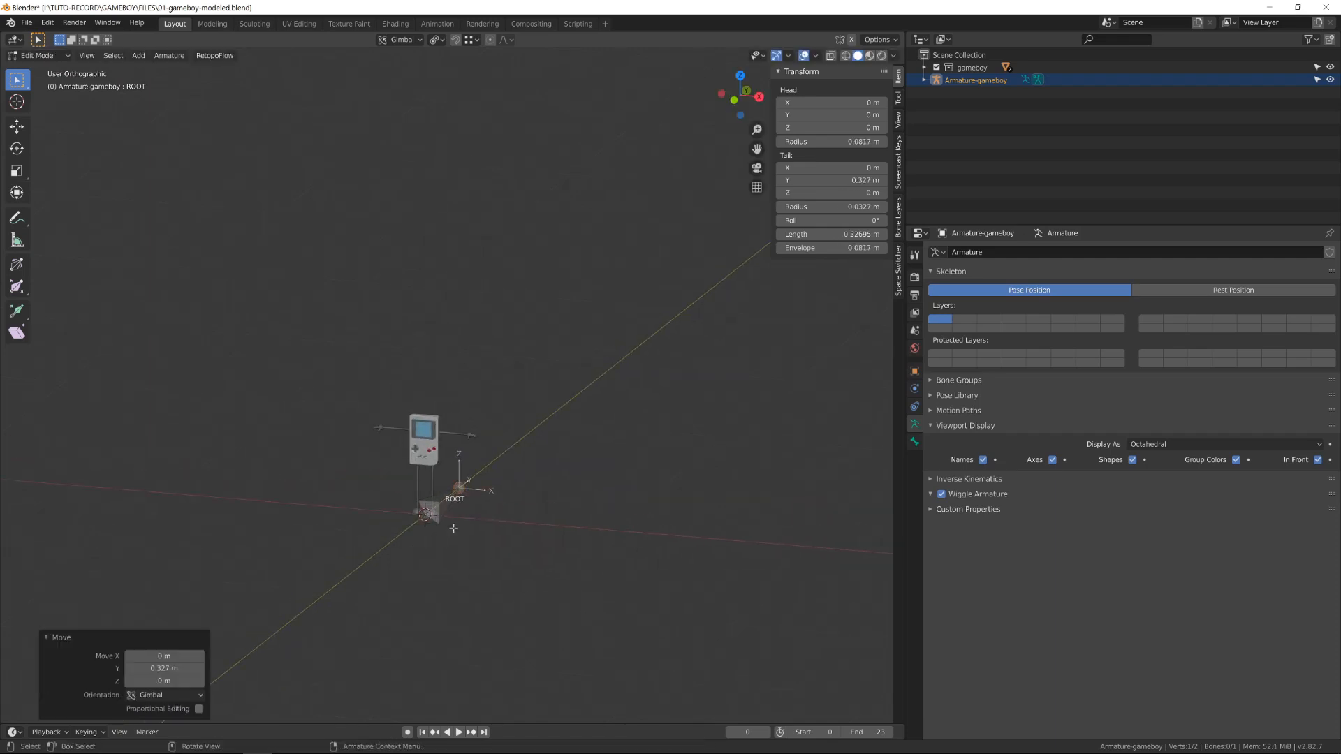
# In the right side view, extrude a new bone about 0.083 m straight up from the ROOT bone's head.
pyautogui.moveTo(453, 528); pyautogui.dragTo(374, 488, button='middle')
pyautogui.scroll(9, 528, 356)
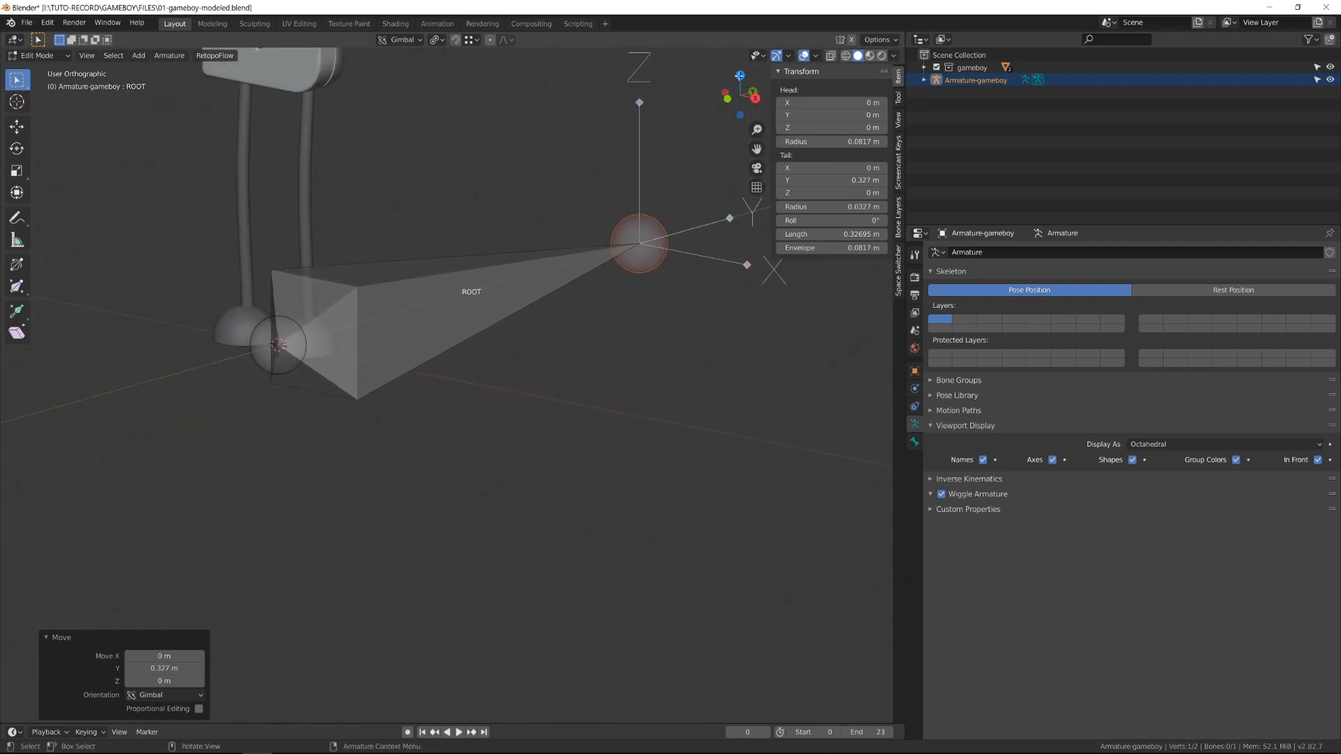
pyautogui.keyDown('shift'); pyautogui.moveTo(459, 258); pyautogui.dragTo(457, 393, button='middle'); pyautogui.keyUp('shift')
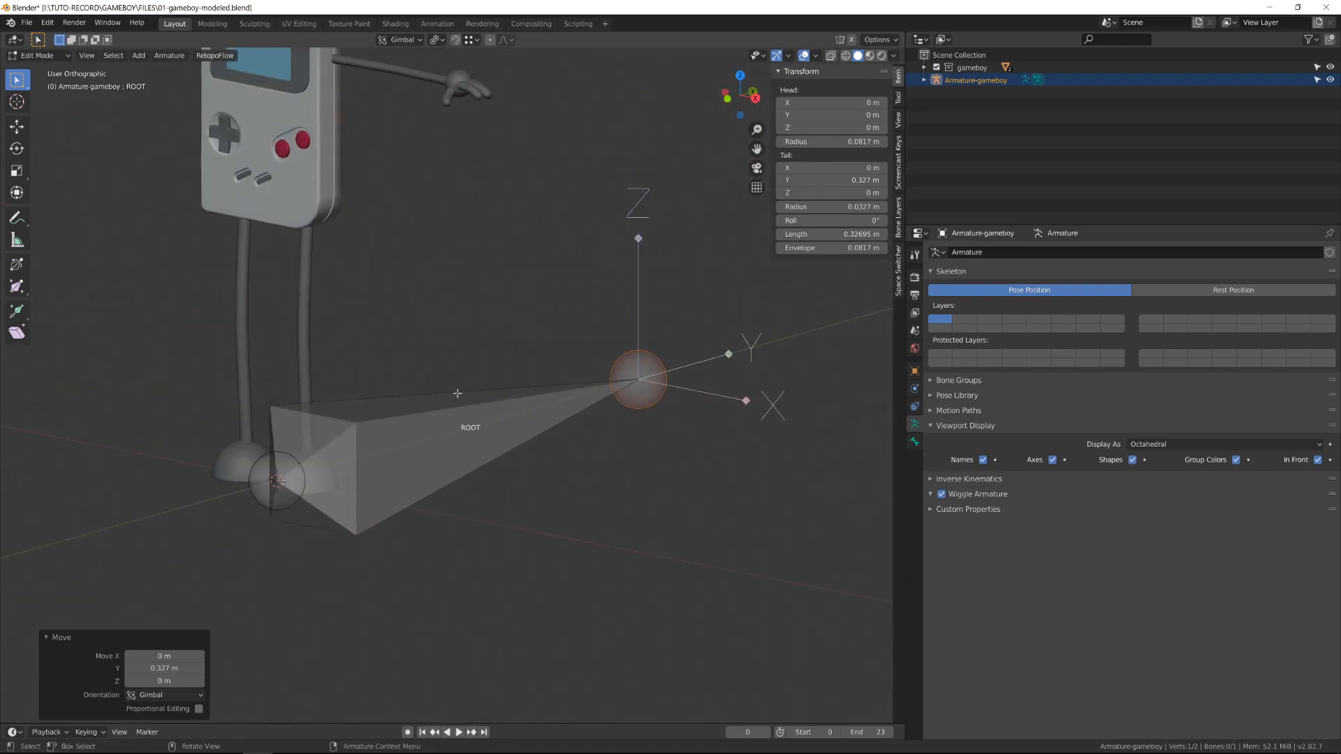
pyautogui.click(457, 393)
pyautogui.press('KP_3')
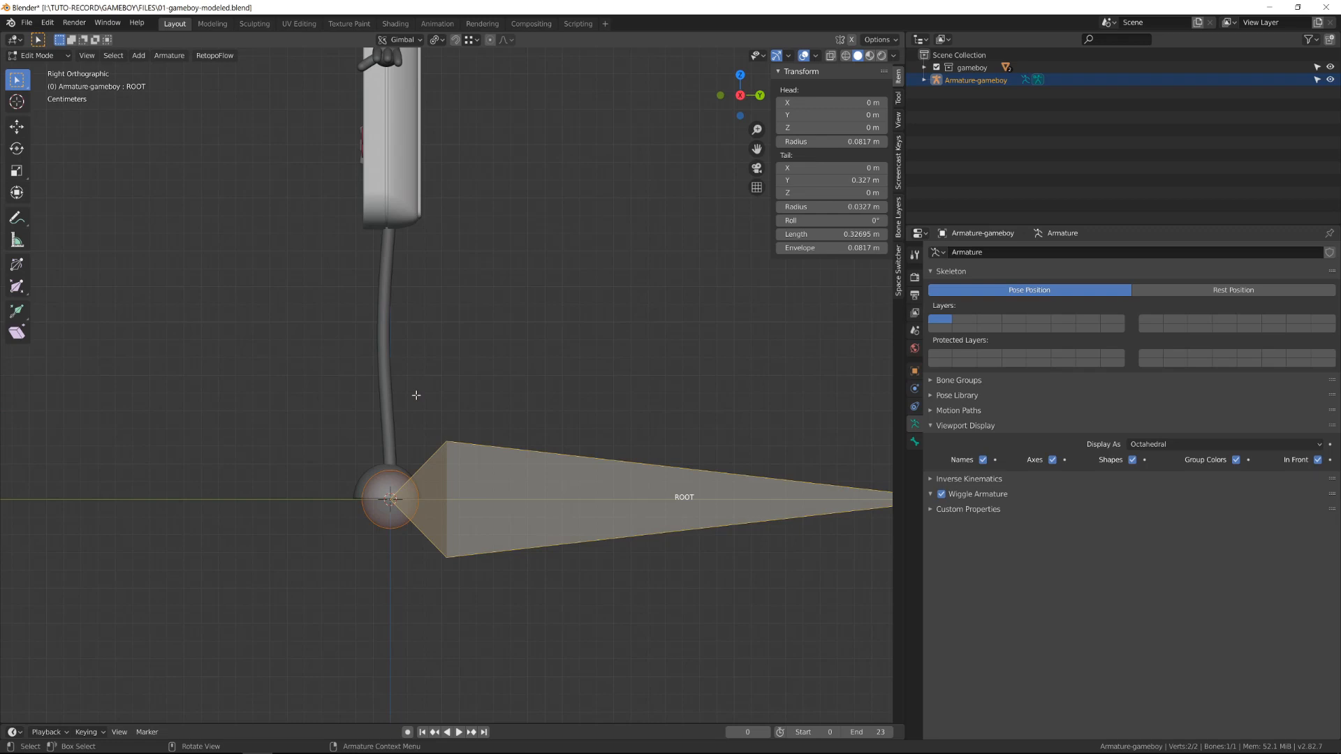
pyautogui.keyDown('shift'); pyautogui.moveTo(413, 392); pyautogui.dragTo(353, 579, button='middle'); pyautogui.keyUp('shift')
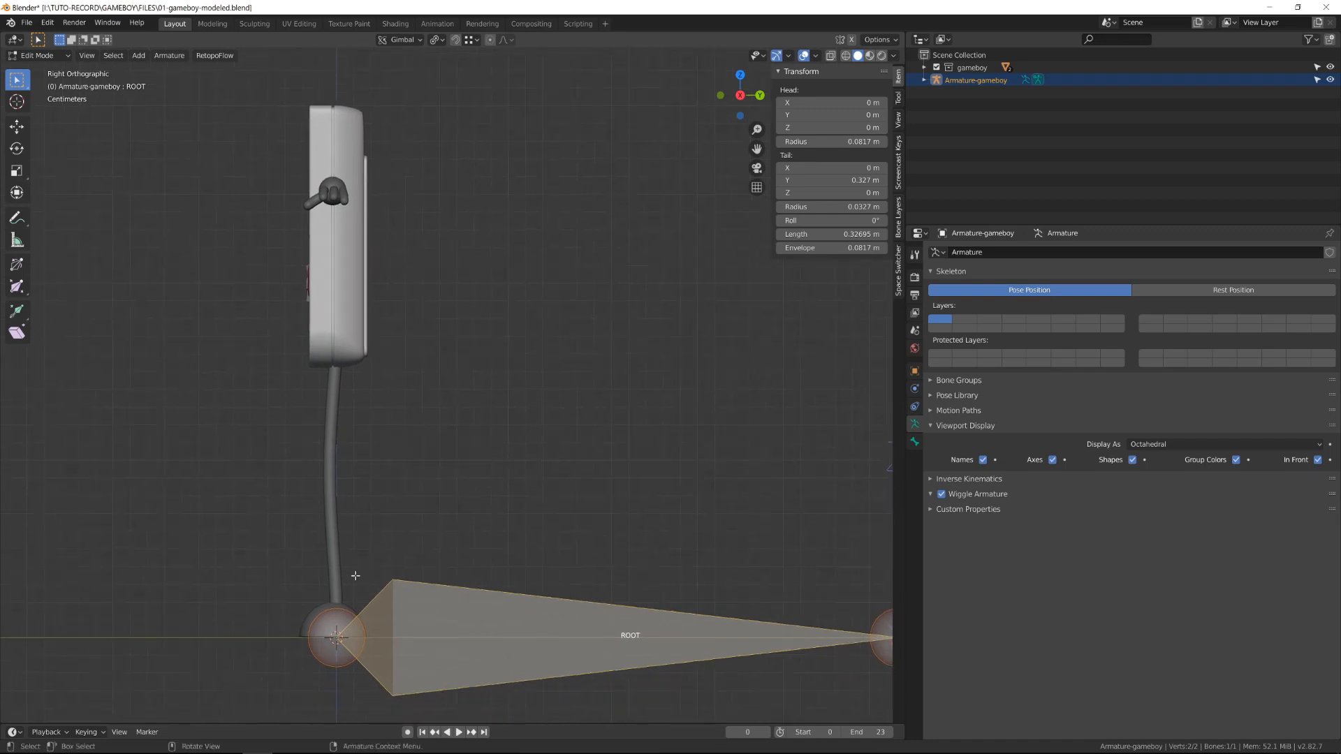
pyautogui.click(346, 622)
pyautogui.press('e')
pyautogui.click(347, 523)
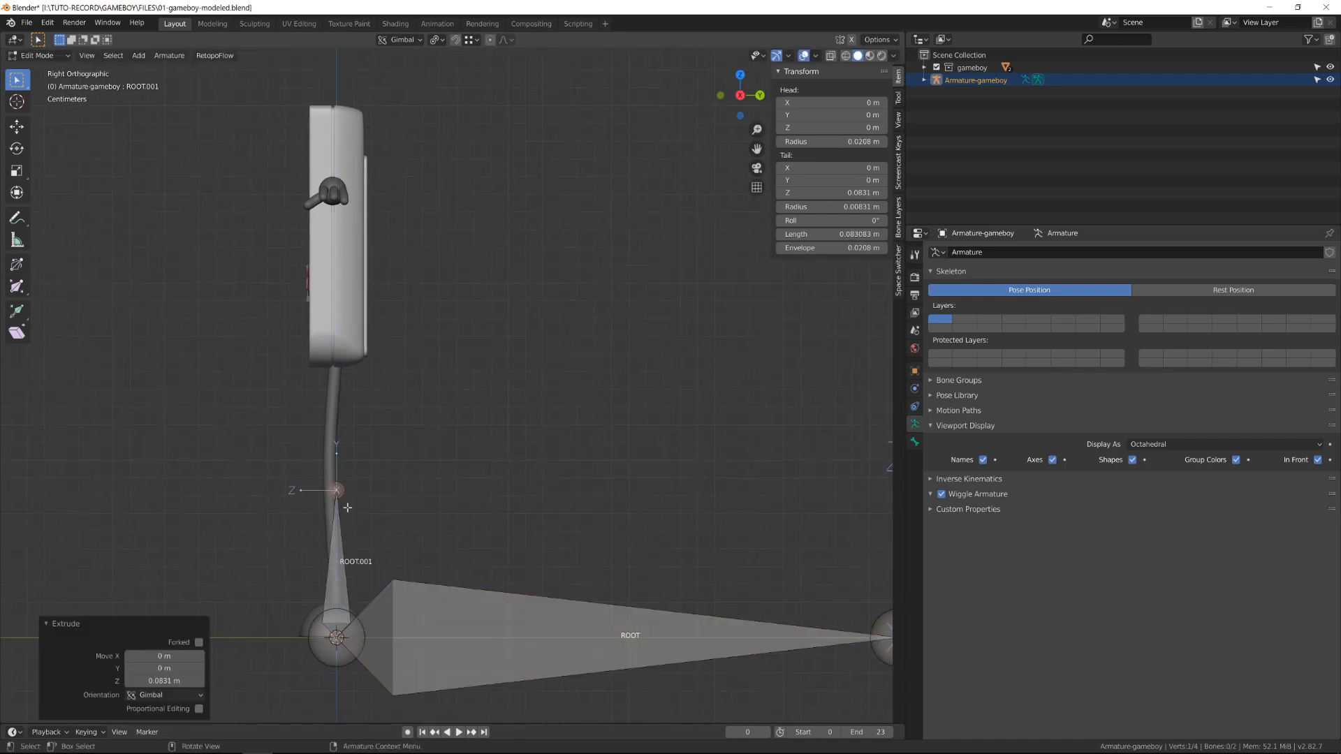
# Move the new bone up about 0.155 m along Z so its head sits at the base of the Game Boy body.
pyautogui.click(345, 523)
pyautogui.click(342, 540)
pyautogui.press('g')
pyautogui.rightClick(393, 437)
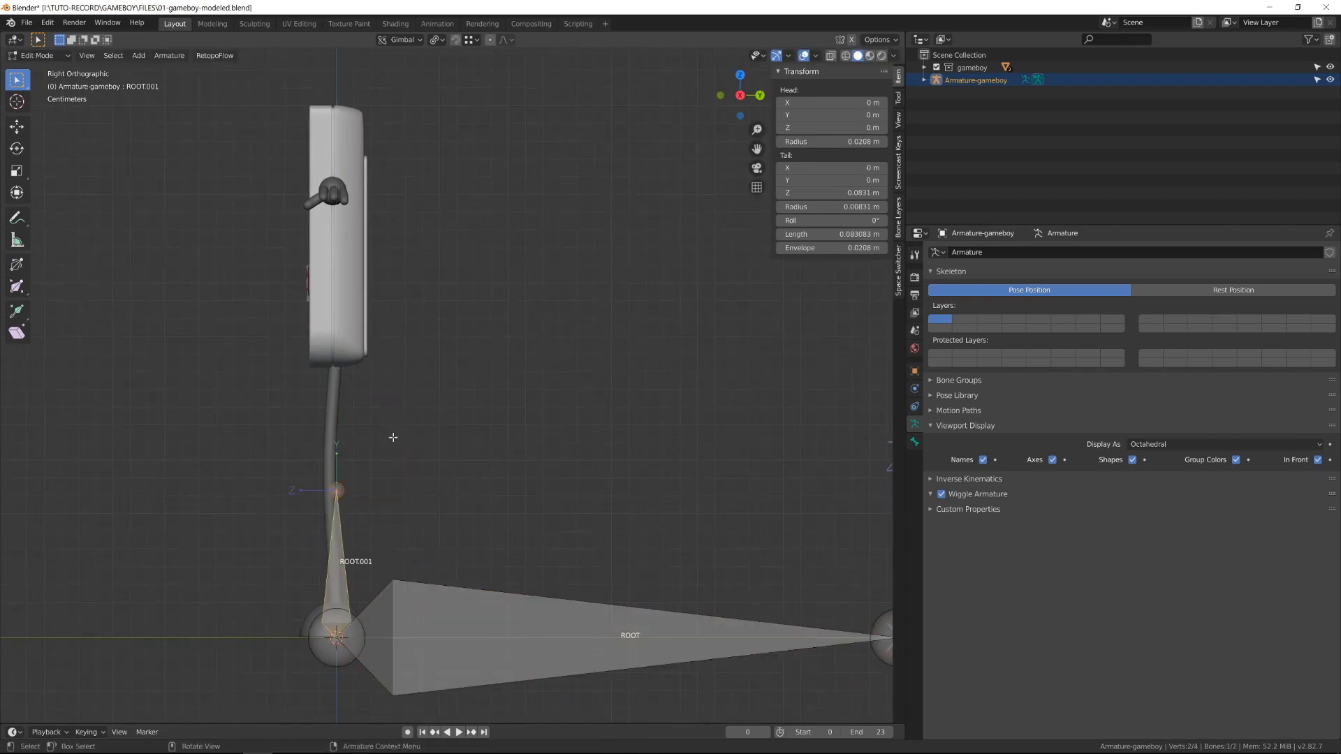
pyautogui.press('g')
pyautogui.press('z')
pyautogui.click(366, 296)
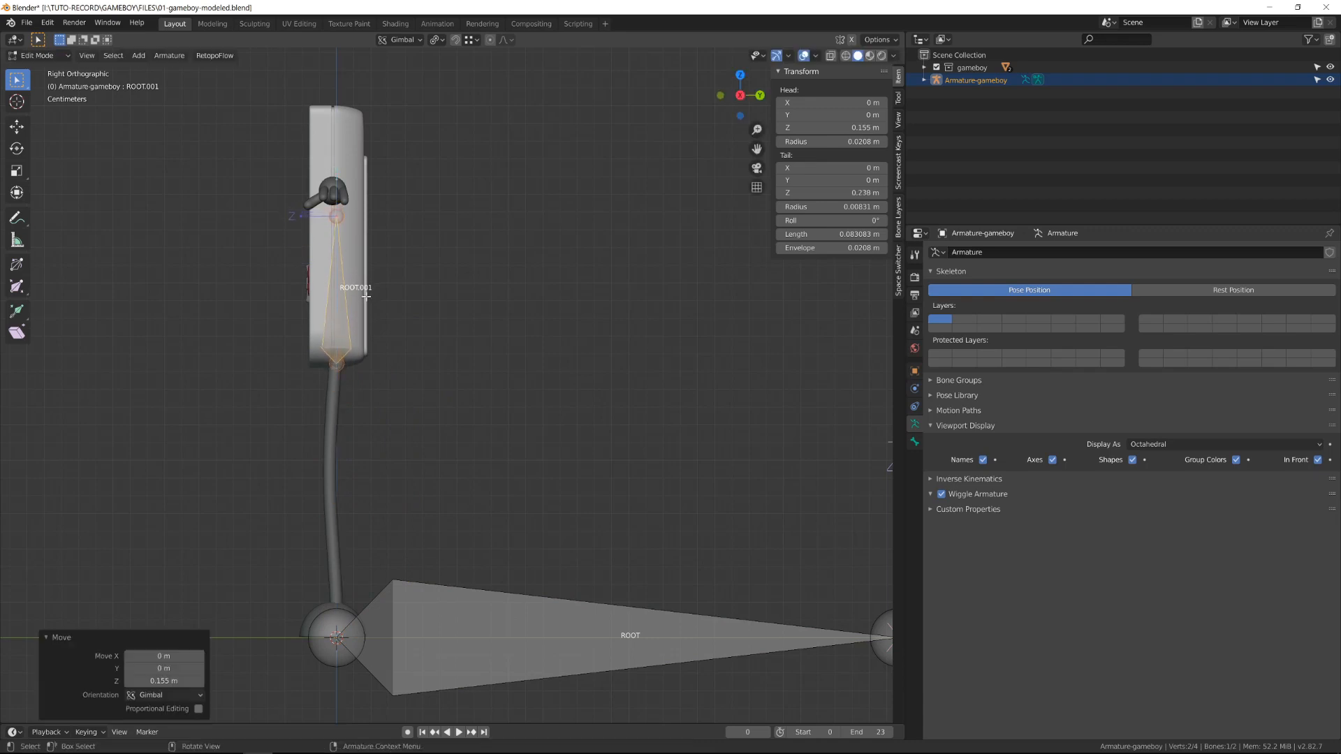
# Raise the new bone's tip along Z to about 0.3 m, at the top of the Game Boy body.
pyautogui.click(337, 217)
pyautogui.press('g')
pyautogui.press('z')
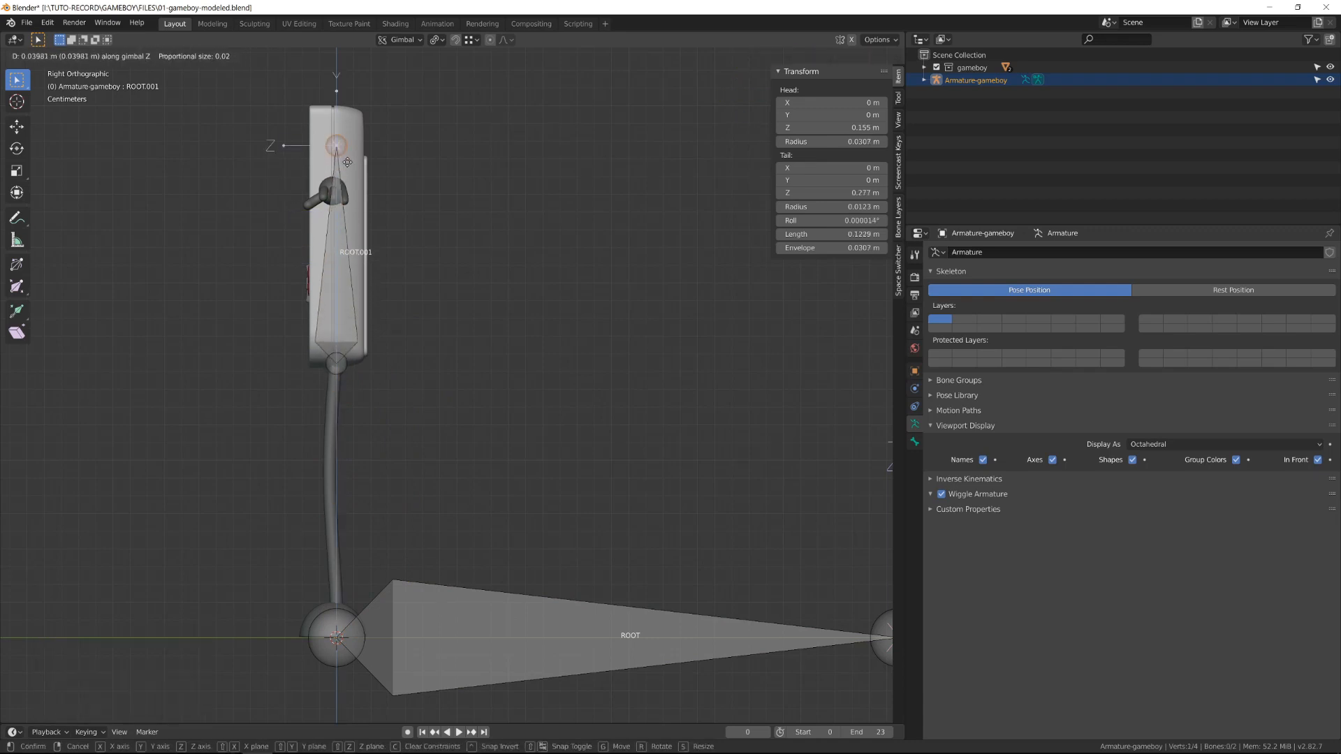
pyautogui.click(347, 132)
# Select the vertical body bone and rename it DEF-BODY.
pyautogui.click(342, 227)
pyautogui.keyDown('shift'); pyautogui.moveTo(370, 231); pyautogui.dragTo(376, 361, button='middle'); pyautogui.keyUp('shift')
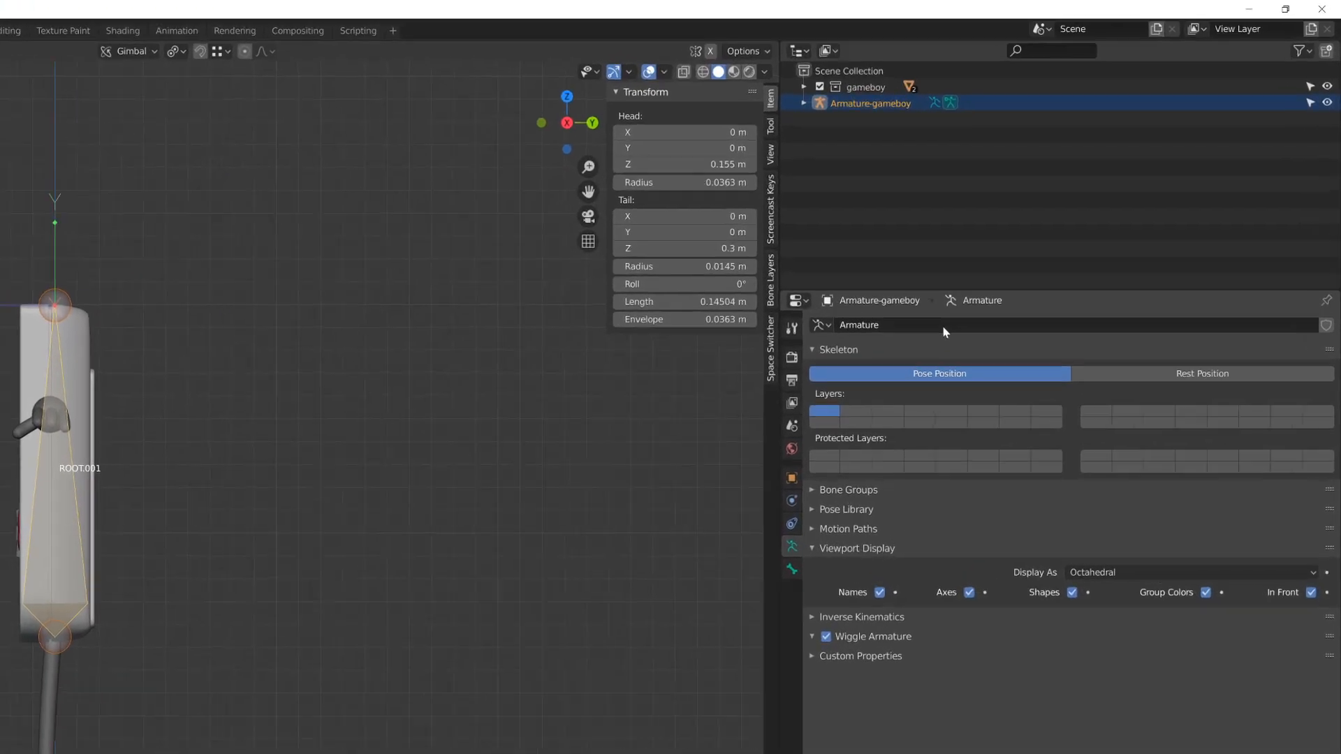
pyautogui.click(914, 441)
pyautogui.click(807, 369)
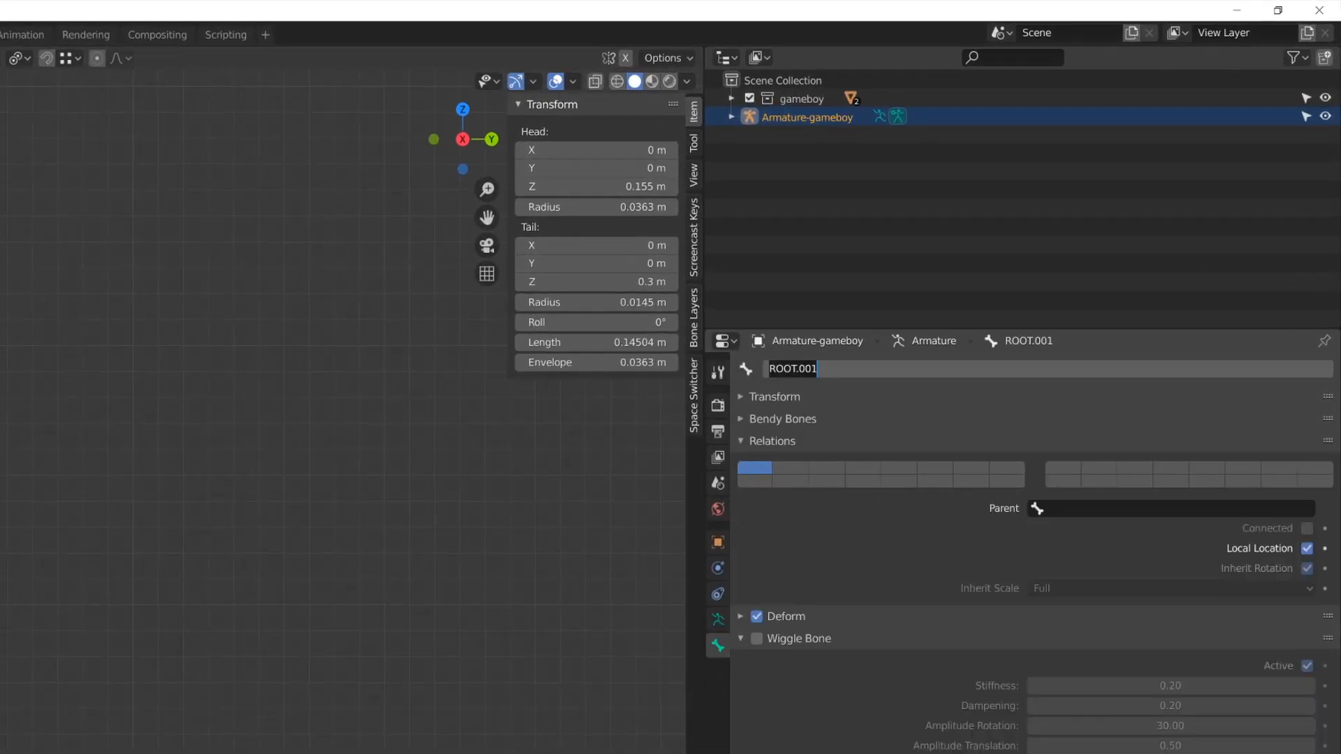
pyautogui.write('DEF-BODY')
pyautogui.press('Return')
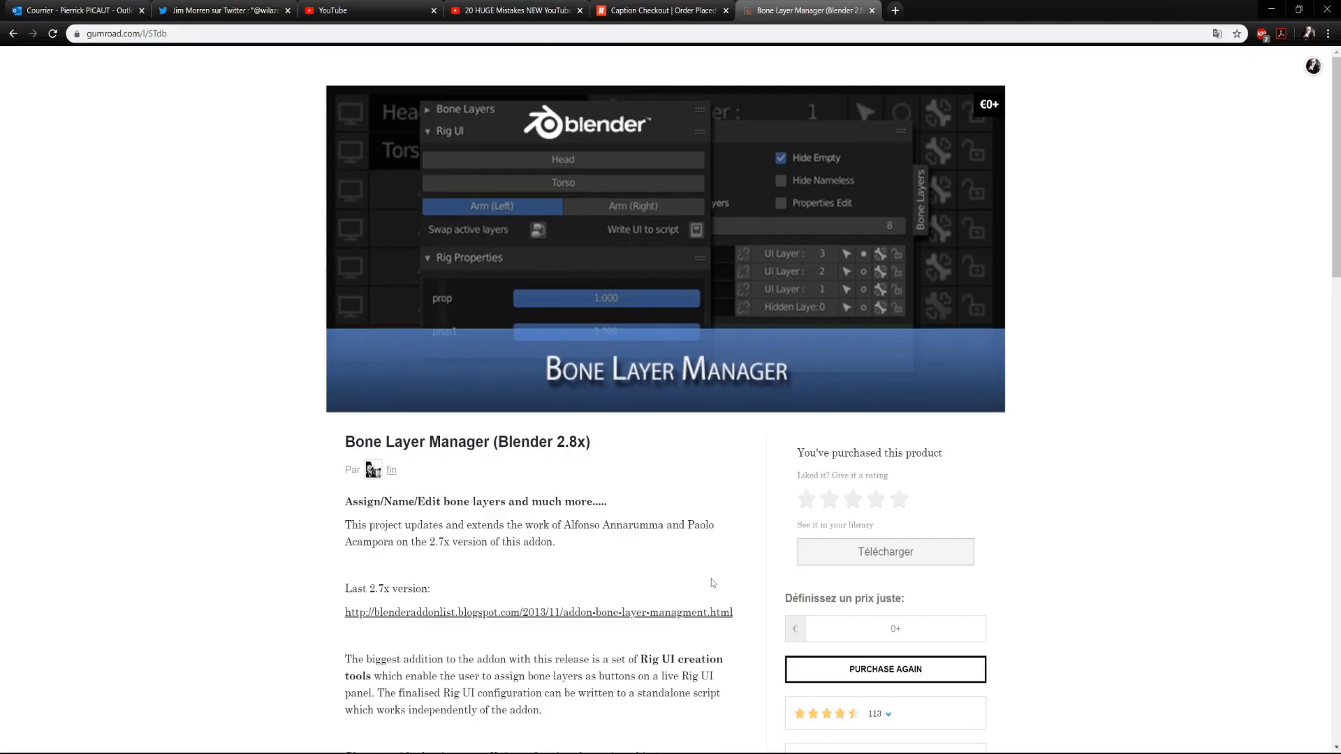
# In the browser, download bone_layer_manager_081.zip from the Bone Layer Manager page and save it to the Desktop.
pyautogui.click(874, 553)
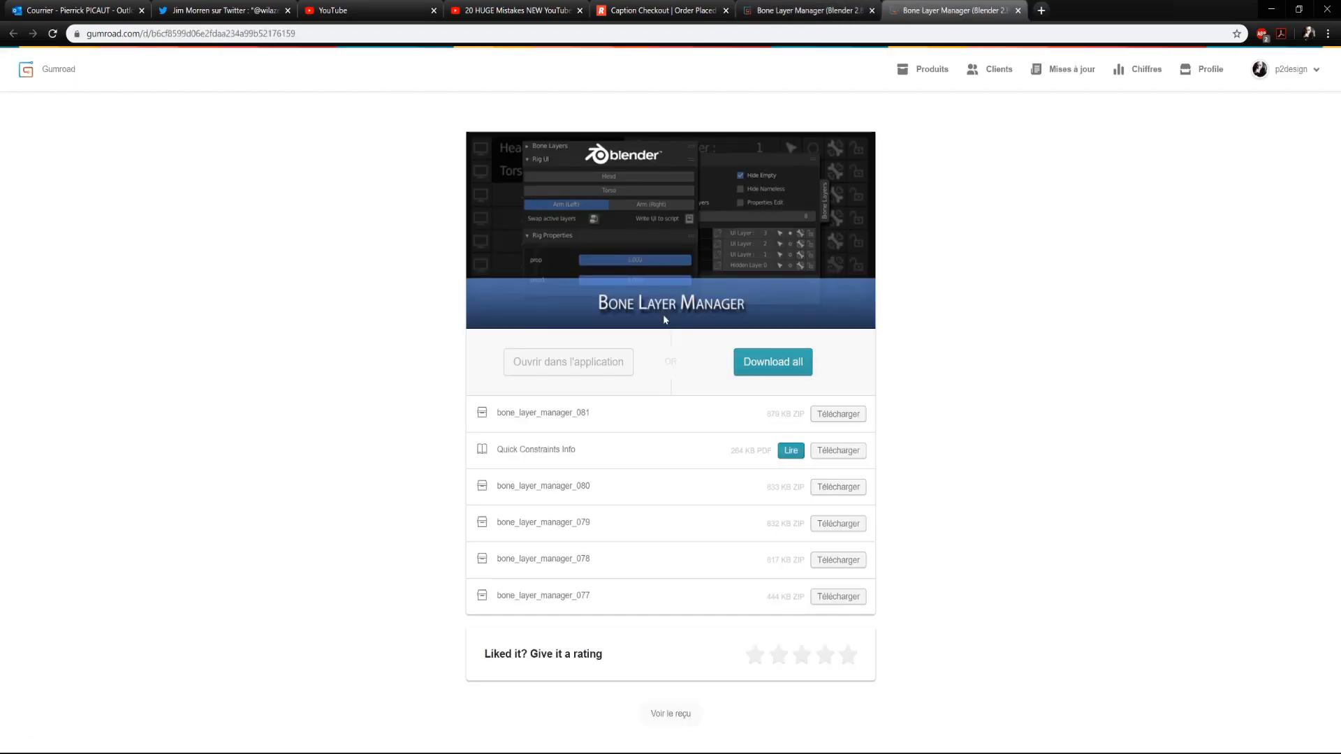
pyautogui.click(847, 415)
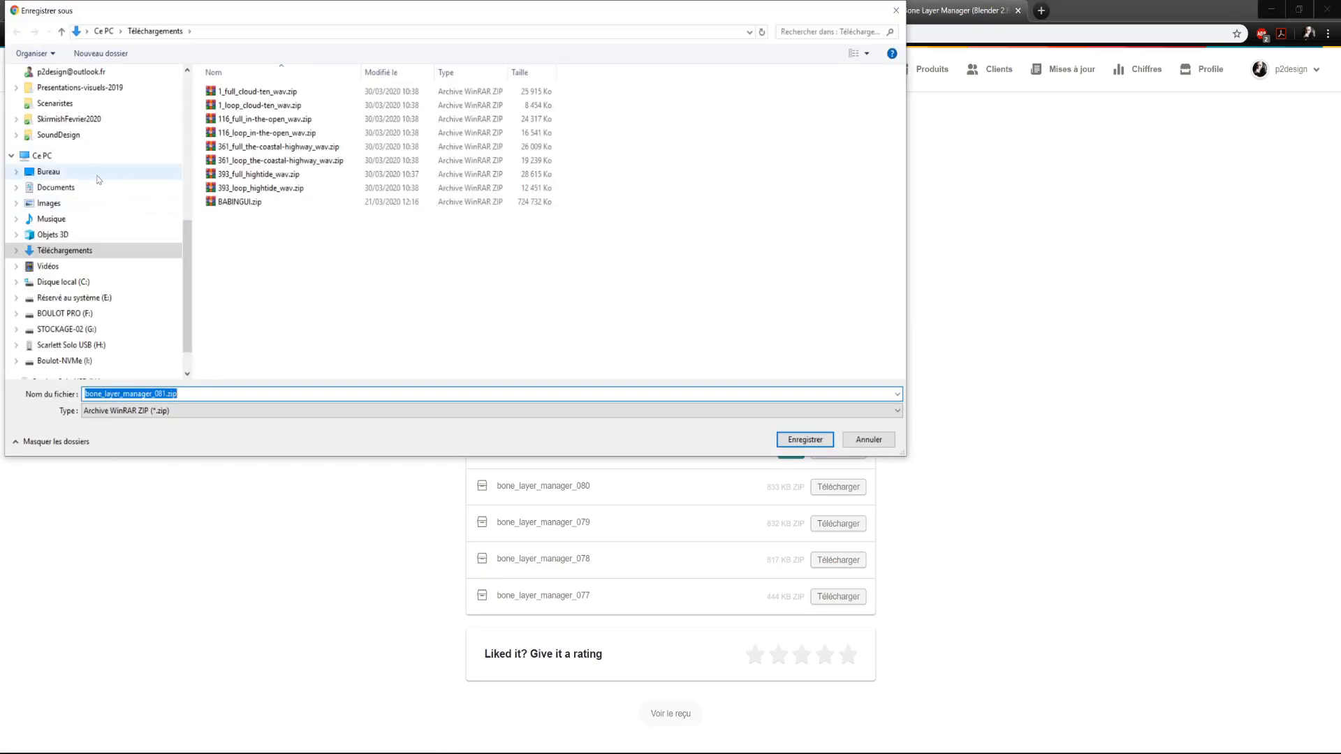
pyautogui.click(84, 174)
pyautogui.click(806, 440)
# Switch to Blender, install the add-on from bone_layer_manager_081.zip on the Desktop, and close the preferences.
pyautogui.click(257, 753)
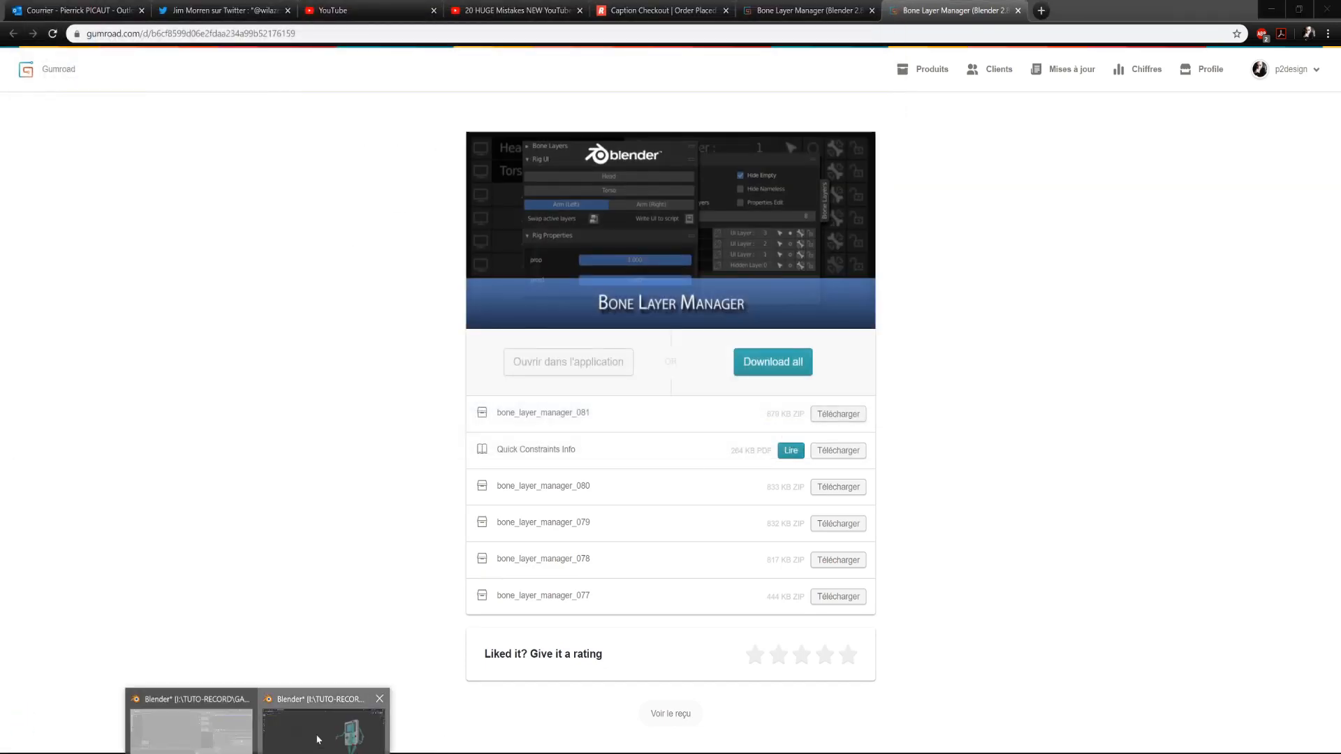
pyautogui.click(318, 736)
pyautogui.click(48, 24)
pyautogui.click(79, 209)
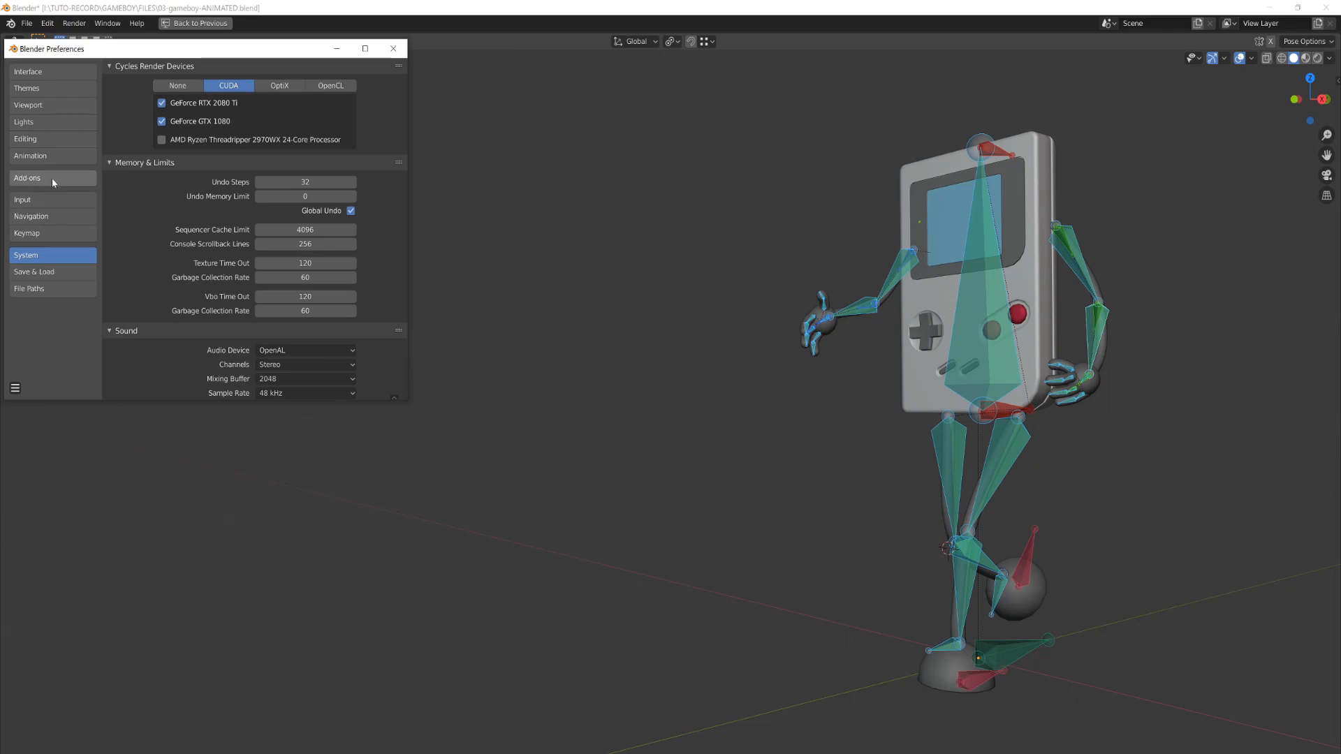
pyautogui.click(51, 178)
pyautogui.click(327, 67)
pyautogui.click(323, 402)
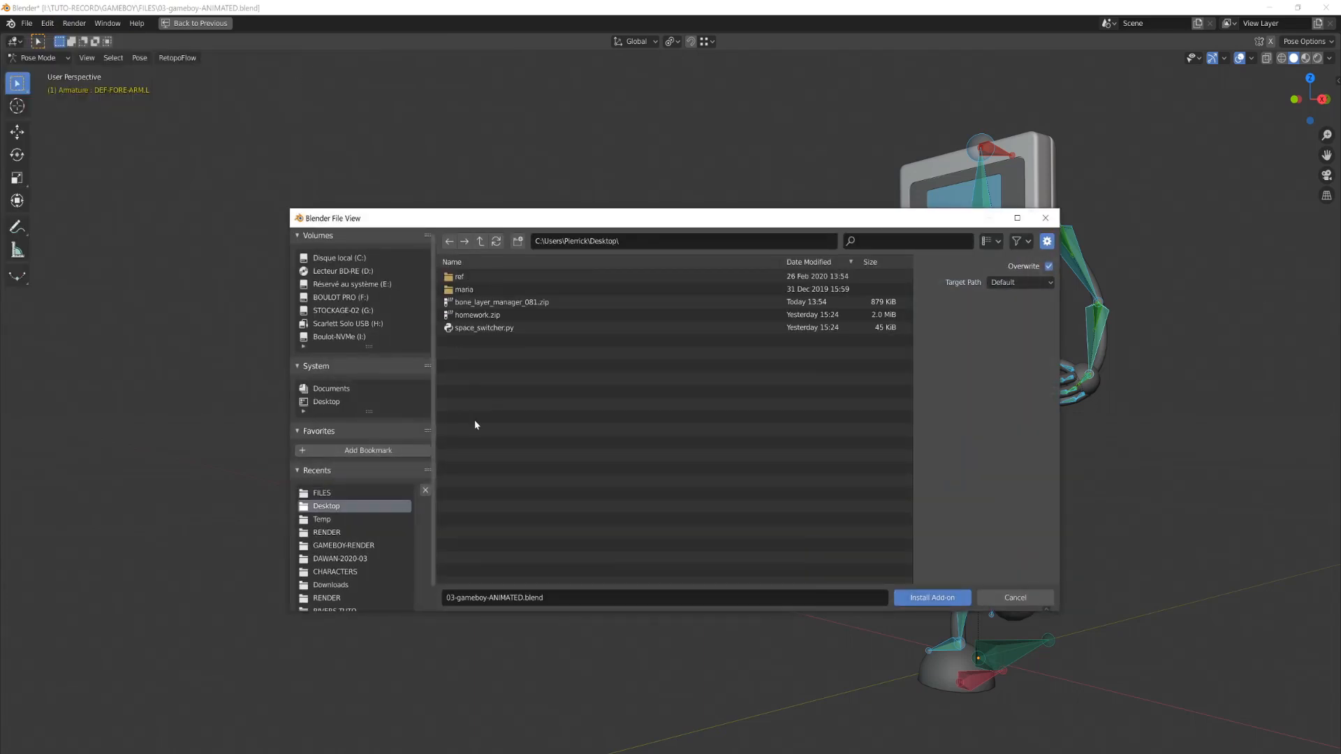
pyautogui.click(481, 304)
pyautogui.click(932, 597)
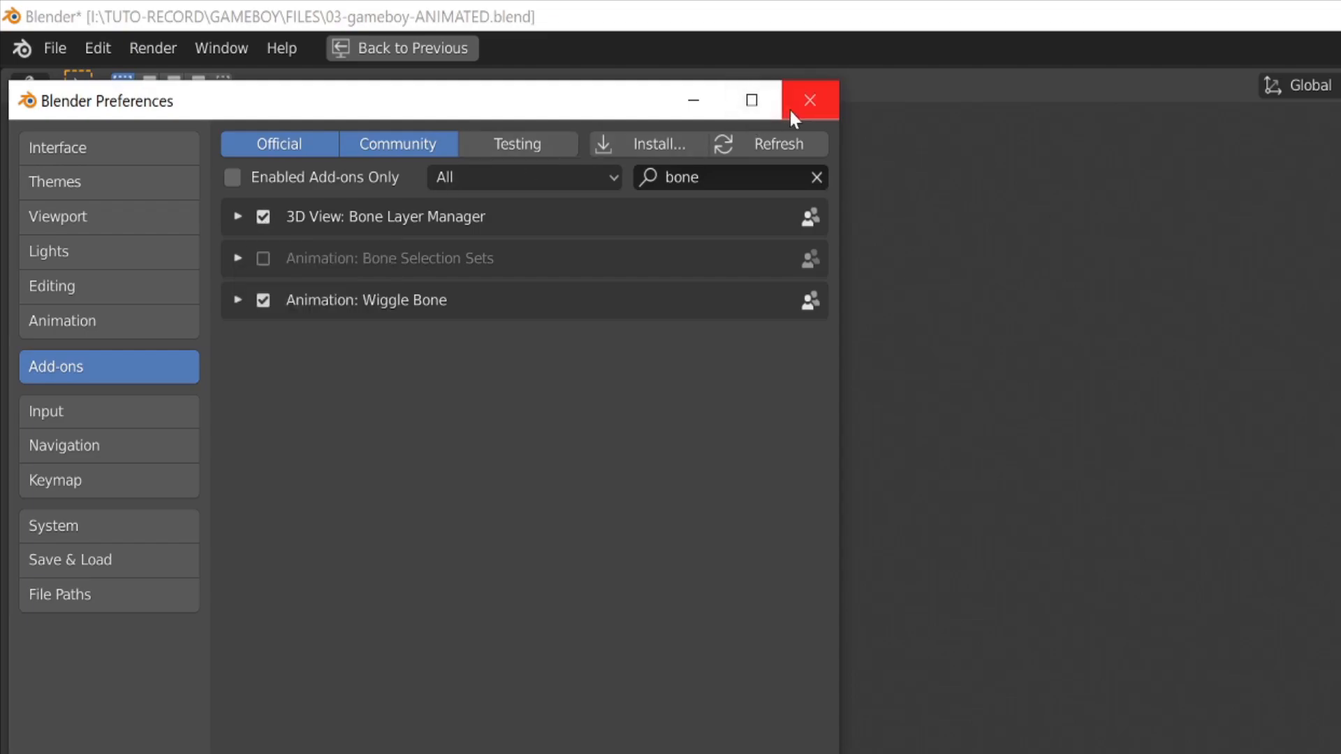
pyautogui.click(810, 100)
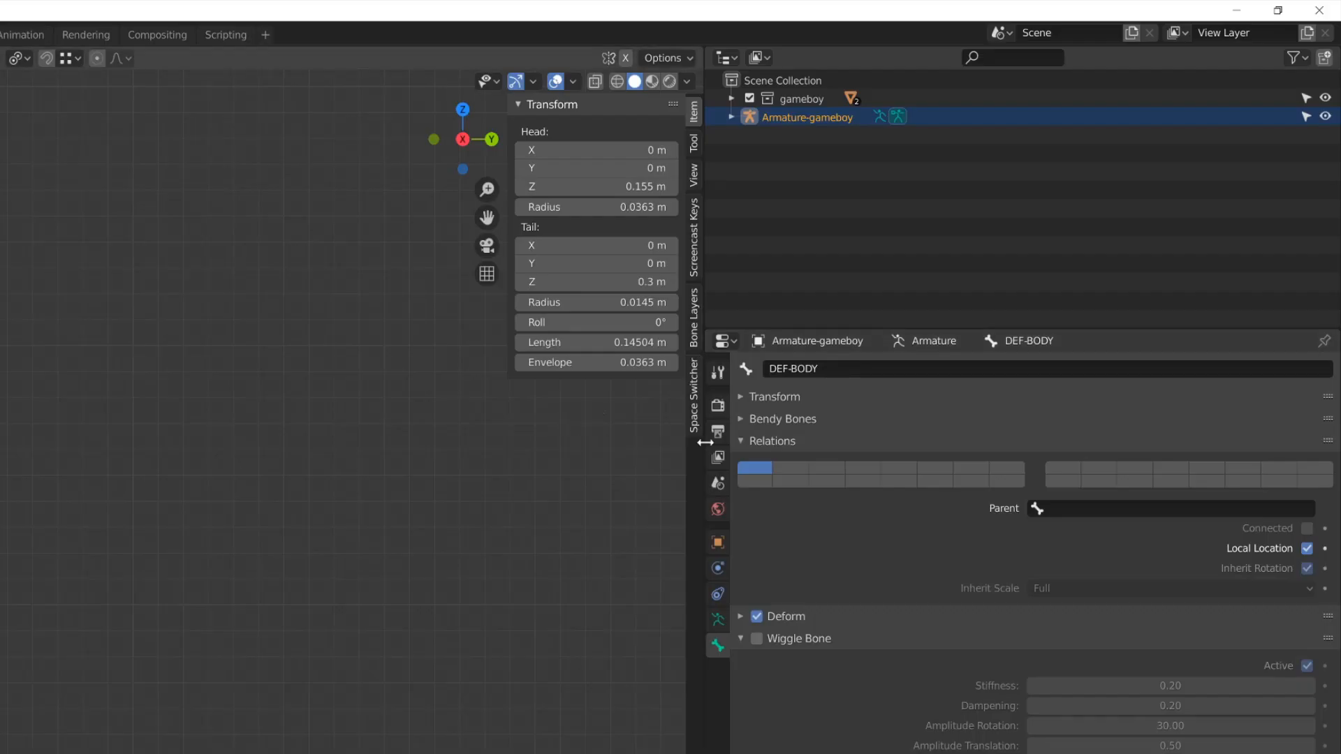
# Open the add-on's bone layer management options and turn off hiding of empty layers.
pyautogui.click(693, 315)
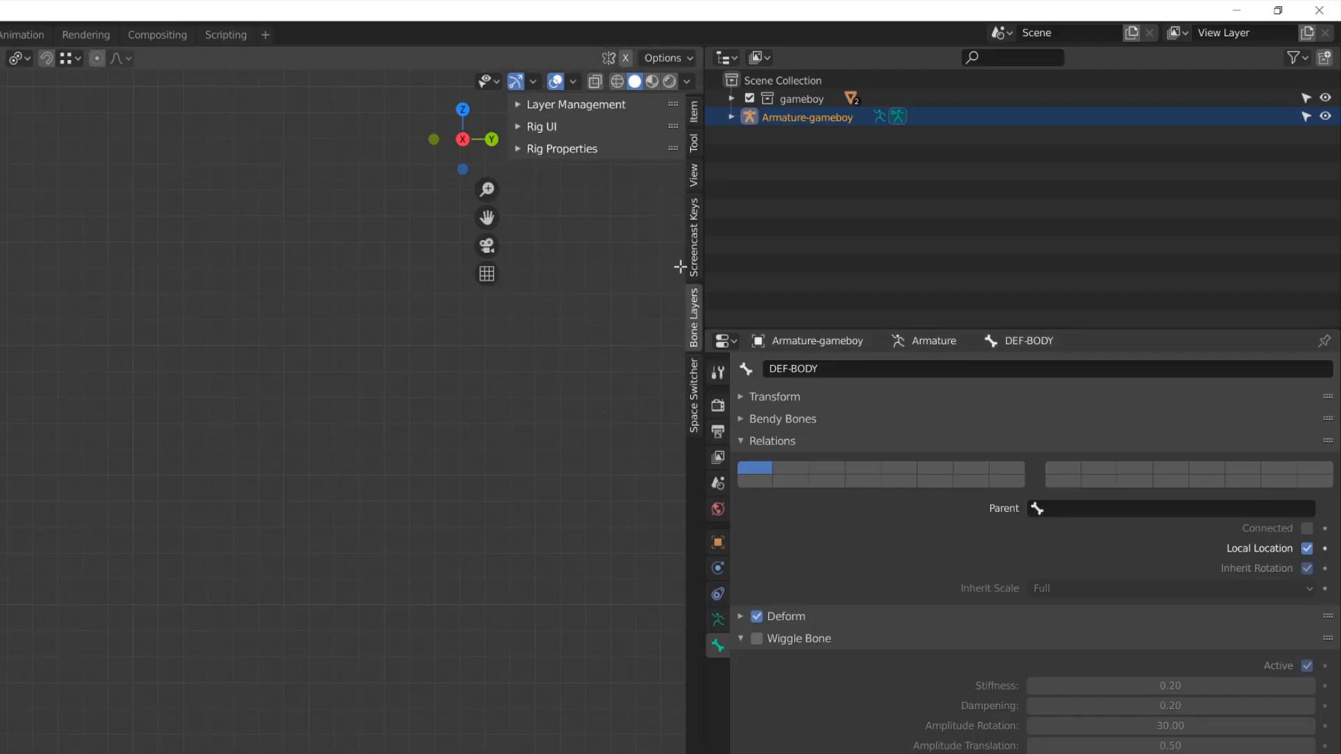
pyautogui.click(552, 105)
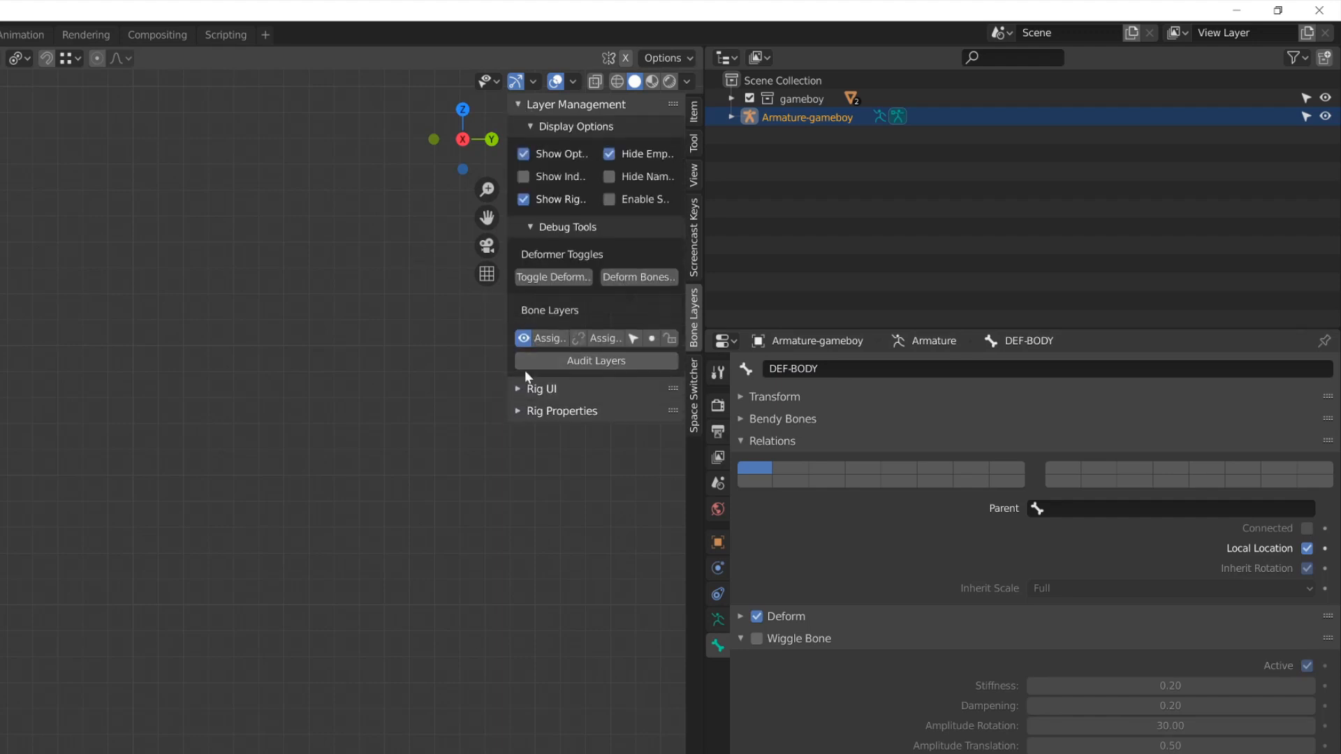
pyautogui.click(612, 155)
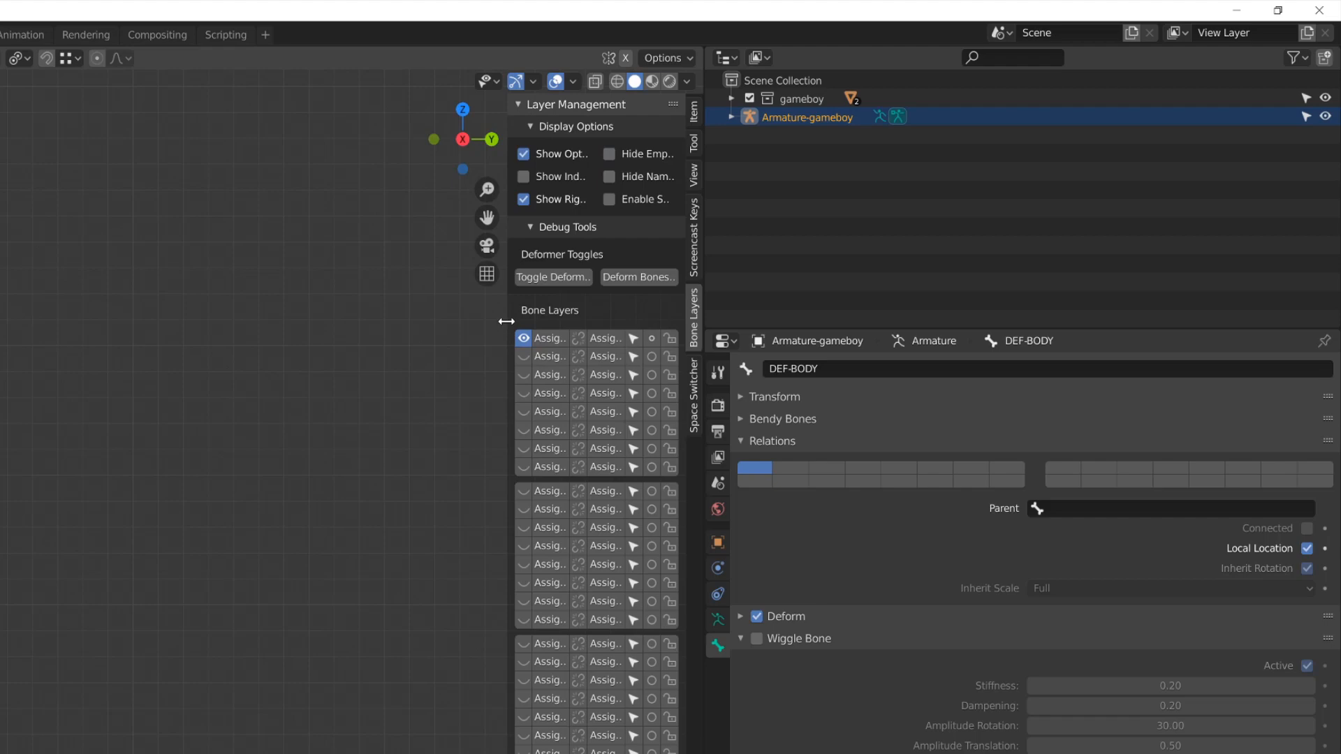
# Name the first bone layer DEF, and move the ROOT bone to the first layer of the second group, named ROOT.
pyautogui.moveTo(506, 321); pyautogui.dragTo(368, 321)
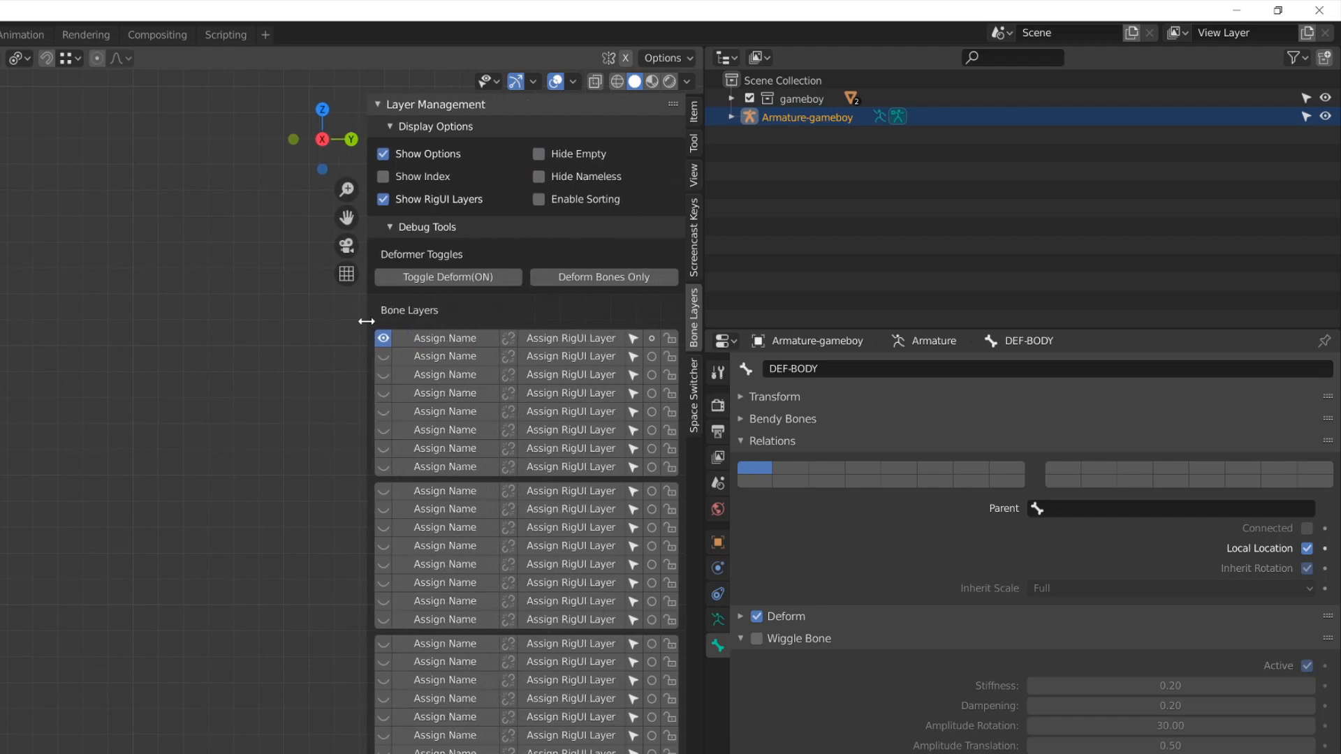
pyautogui.doubleClick(454, 335)
pyautogui.write('DEF')
pyautogui.press('Return')
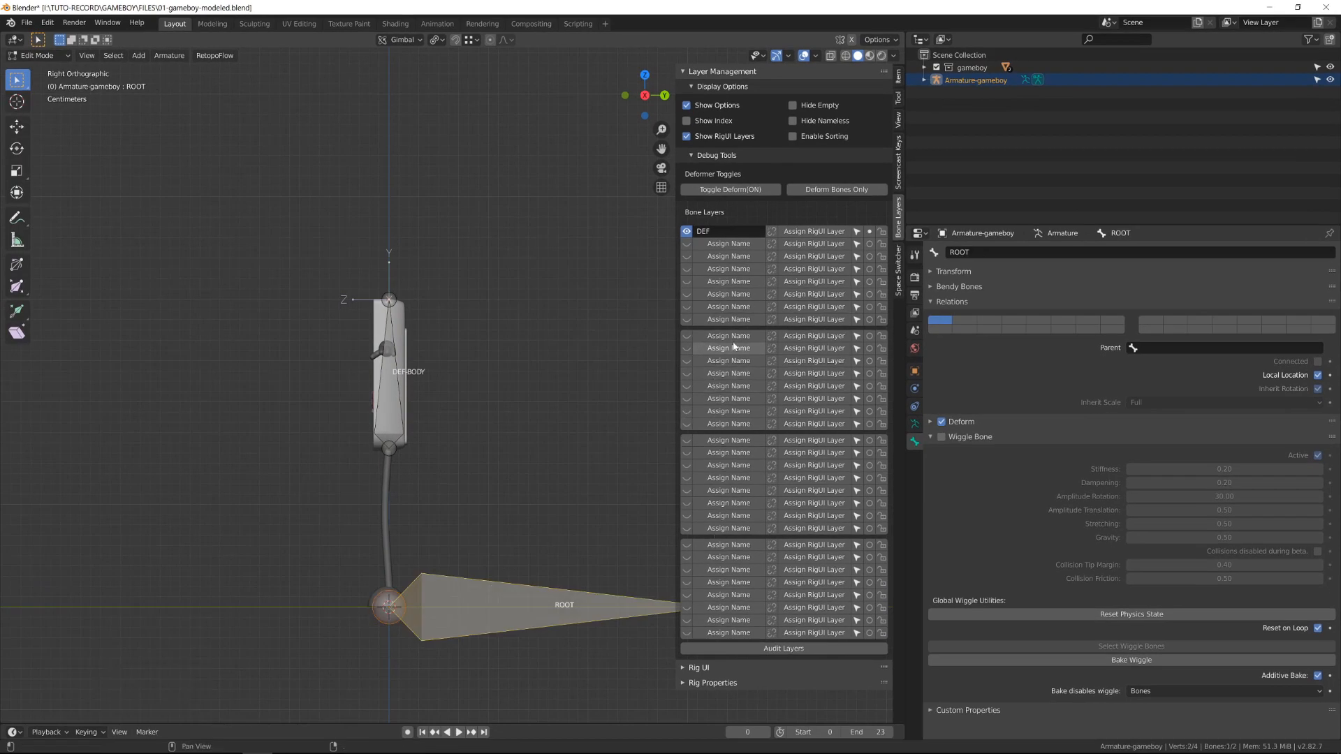
pyautogui.click(869, 336)
pyautogui.click(728, 336)
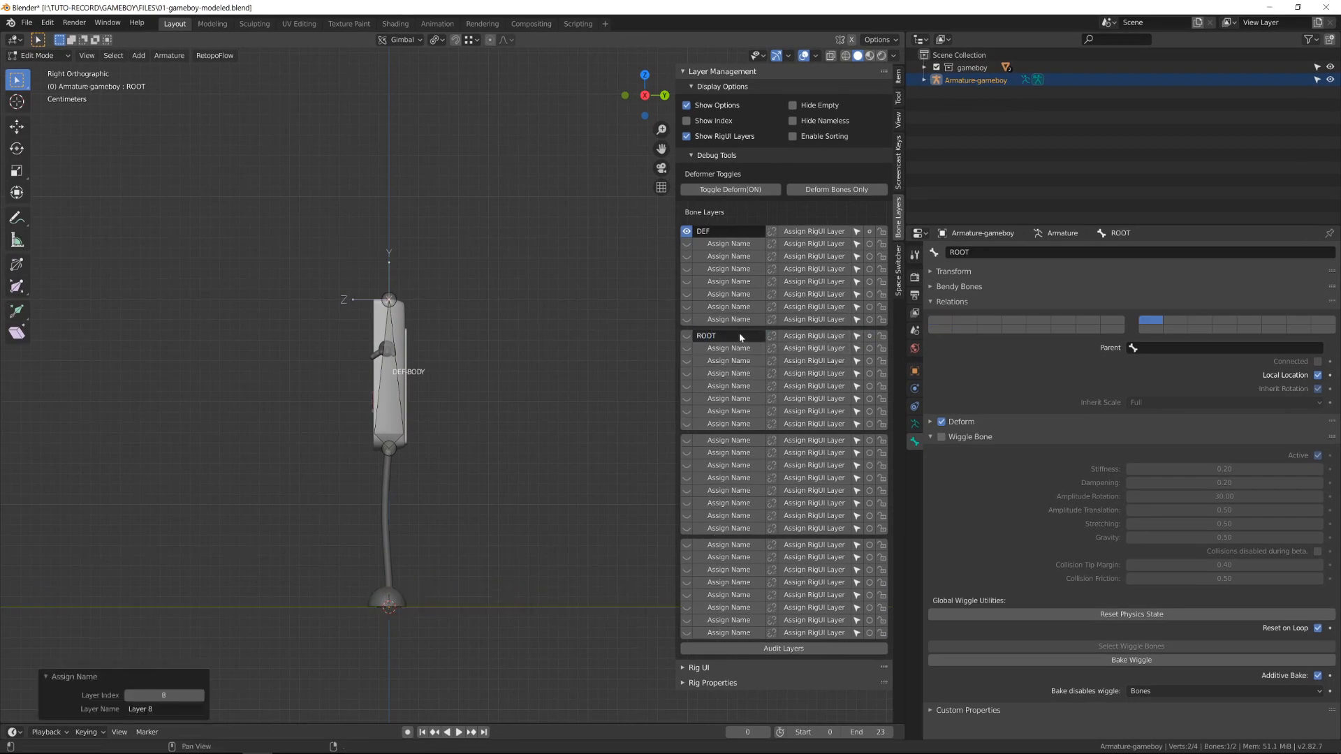
# Leave the armature's edit mode and open the LIMBS mesh for editing.
pyautogui.scroll(2, 402, 472)
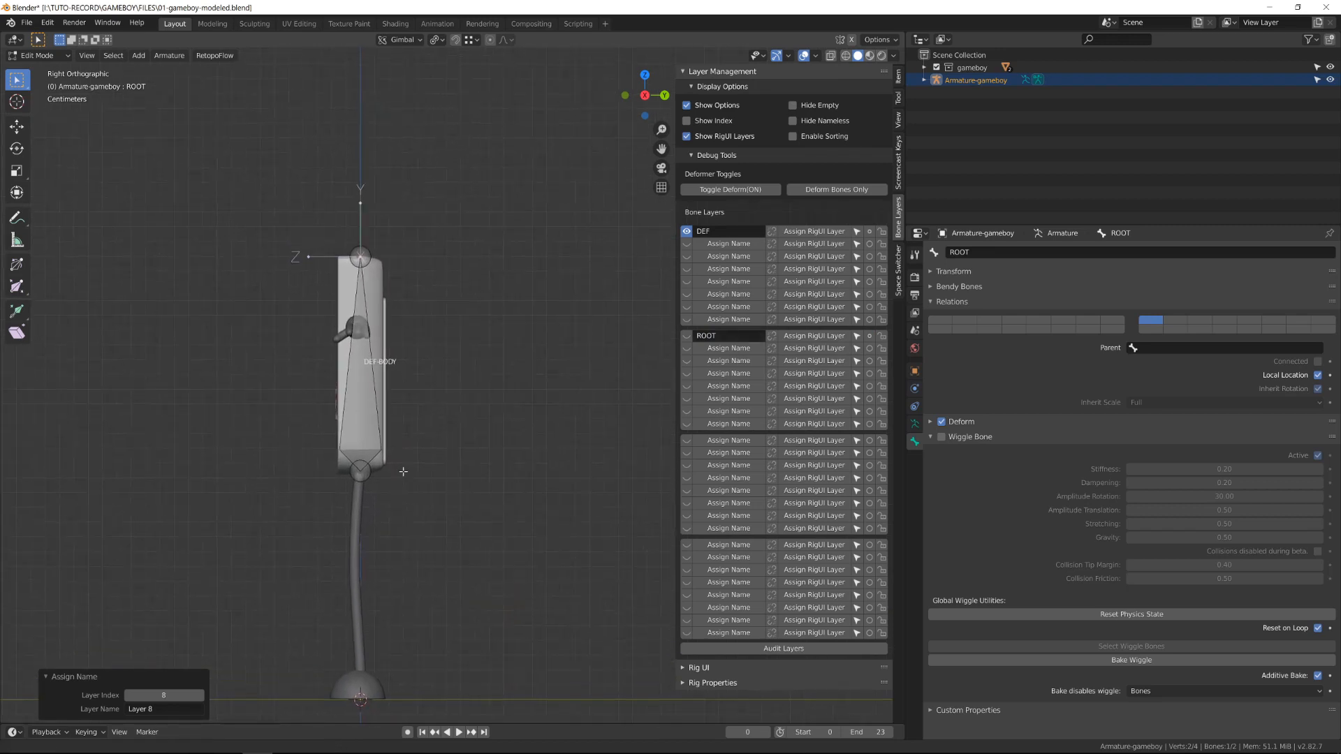
pyautogui.keyDown('shift'); pyautogui.moveTo(403, 471); pyautogui.dragTo(400, 476, button='middle'); pyautogui.keyUp('shift')
pyautogui.press('KP_1')
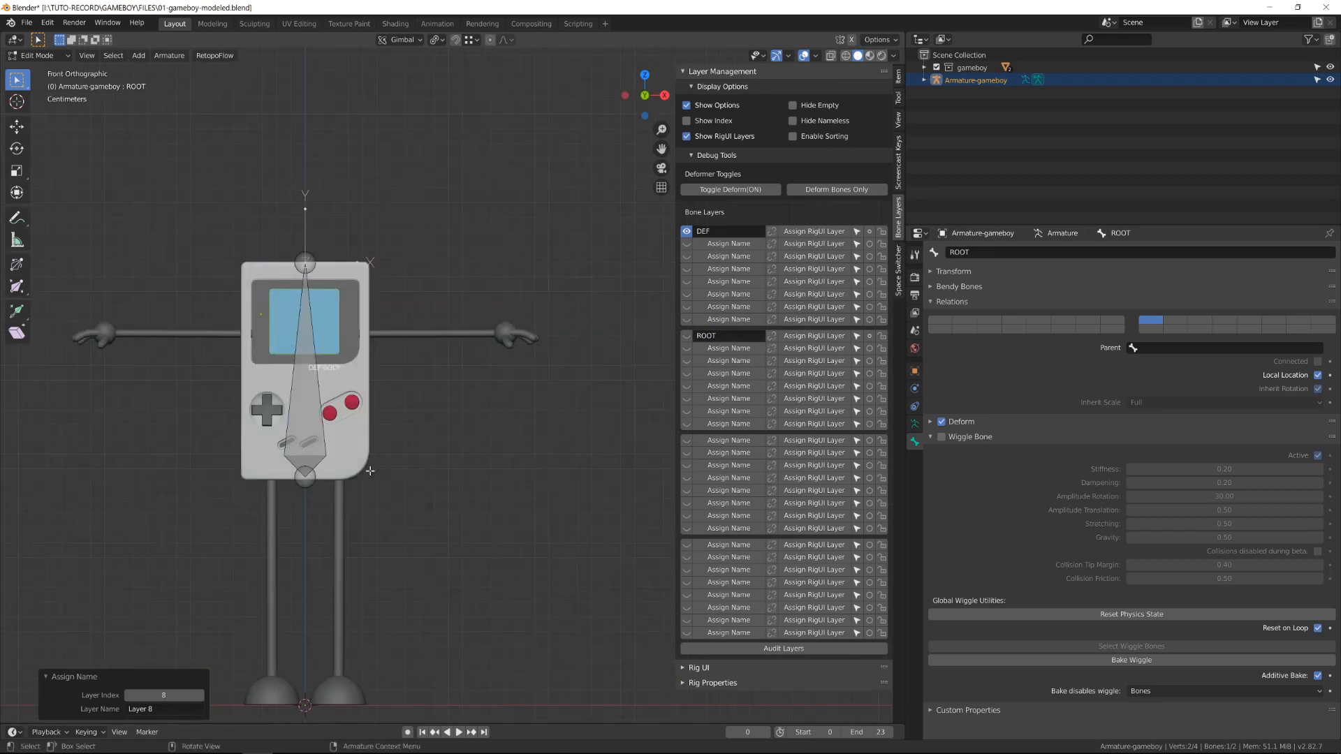
pyautogui.scroll(3, 326, 395)
pyautogui.press('Tab')
pyautogui.click(345, 298)
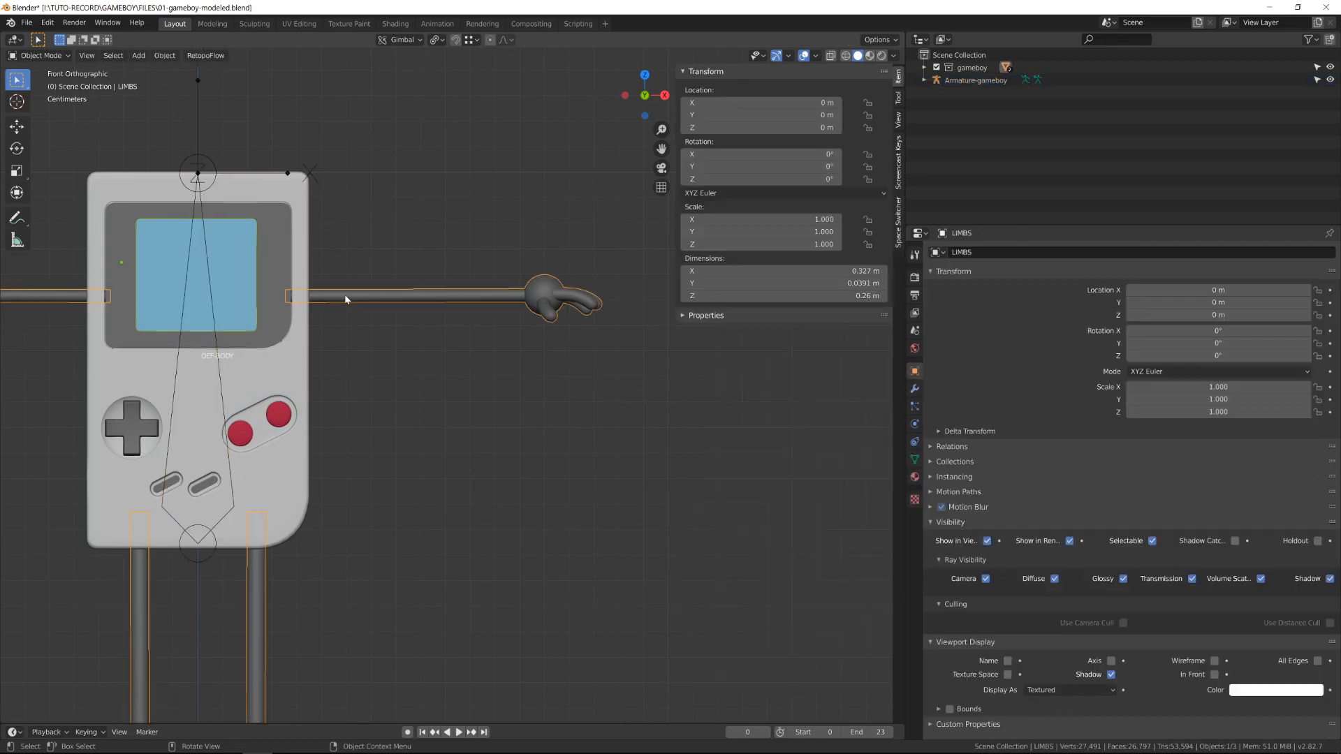
pyautogui.press('Tab')
pyautogui.hotkey('ctrl', 'Tab')
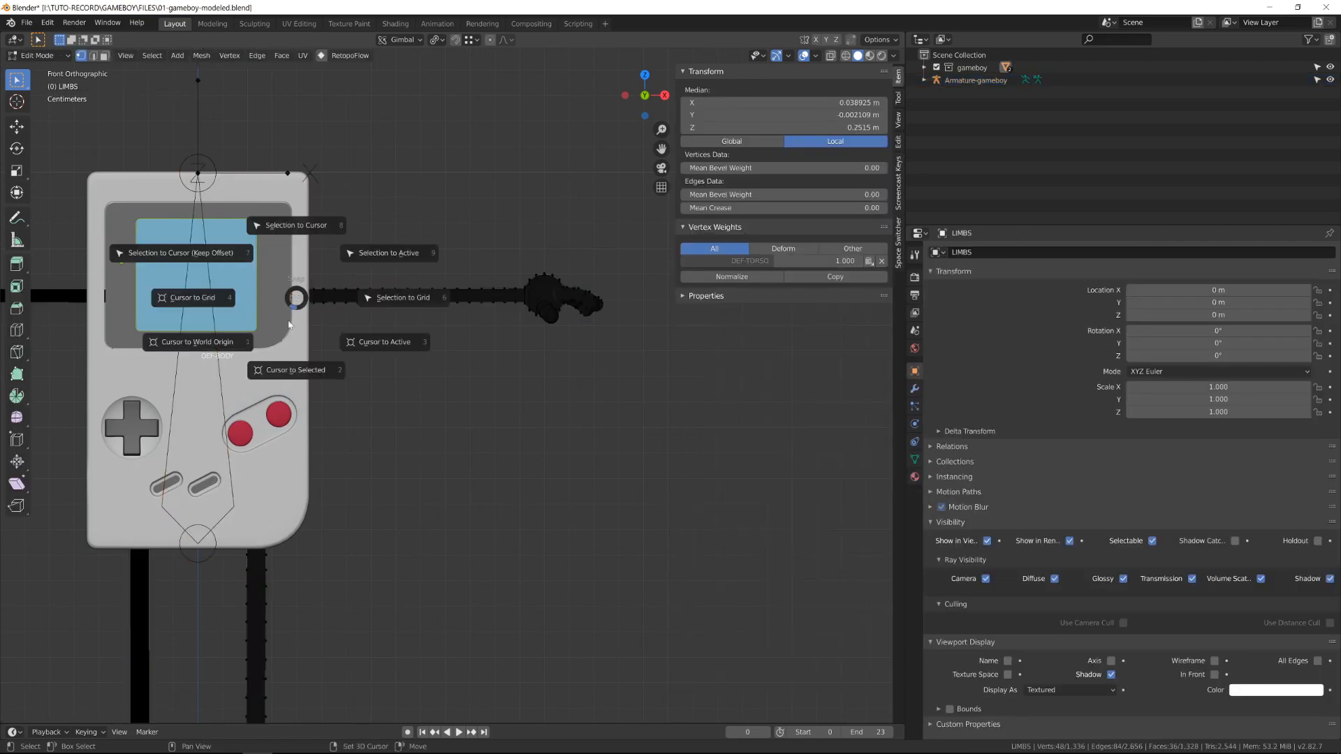
# With X-ray on, snap the 3D cursor to the edge loop near the inner shoulder end of the arm.
pyautogui.moveTo(300, 350); pyautogui.dragTo(337, 389, button='middle')
pyautogui.hotkey('alt', 'z')
pyautogui.scroll(2, 337, 388)
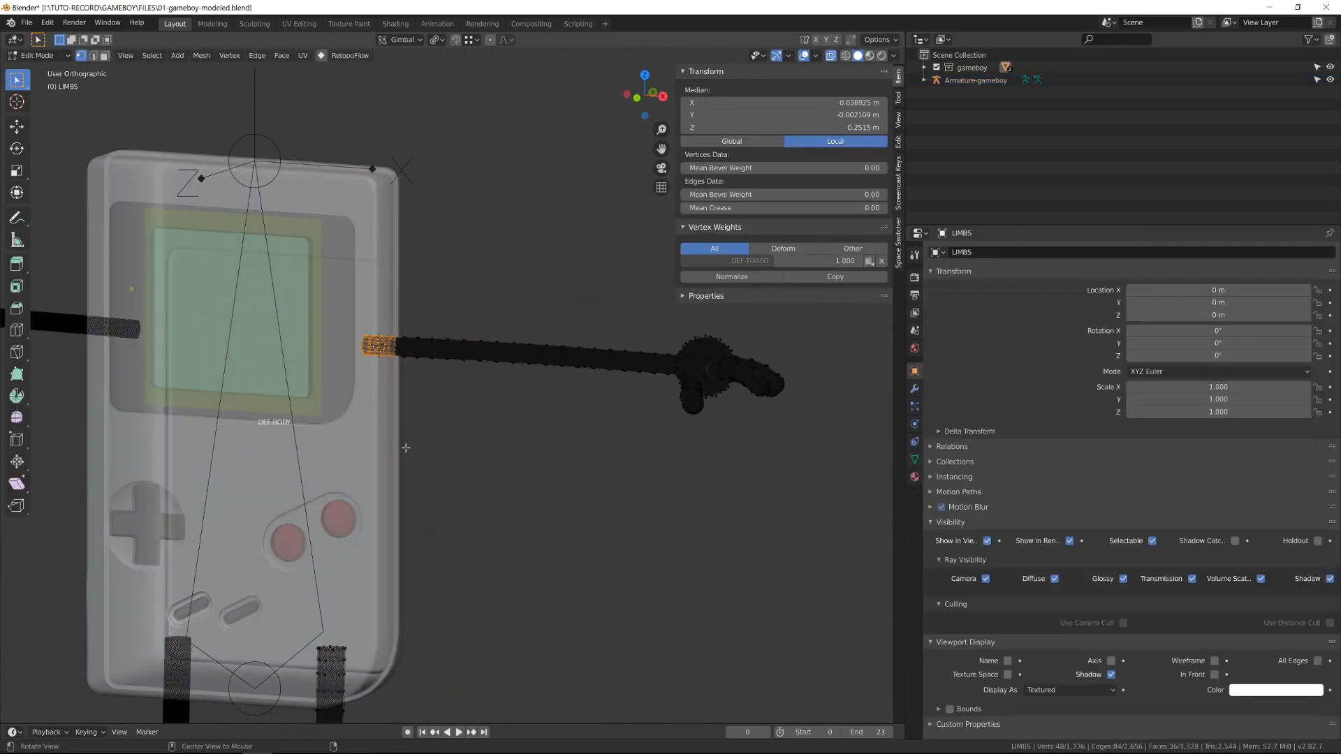
pyautogui.scroll(4, 383, 380)
pyautogui.hotkey('alt', 'a')
pyautogui.keyDown('alt'); pyautogui.click(328, 312); pyautogui.keyUp('alt')
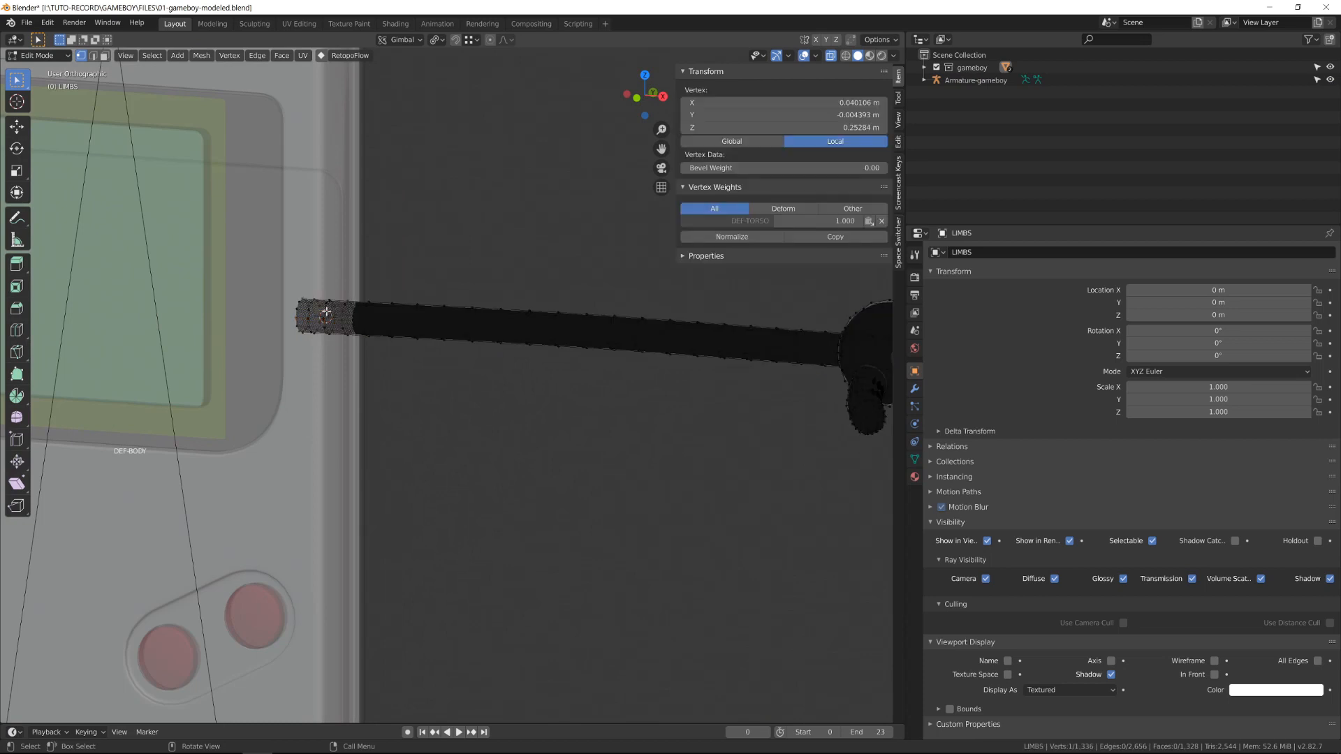
pyautogui.keyDown('alt'); pyautogui.click(326, 312); pyautogui.keyUp('alt')
pyautogui.keyDown('alt'); pyautogui.click(324, 314); pyautogui.keyUp('alt')
pyautogui.hotkey('shift', 's')
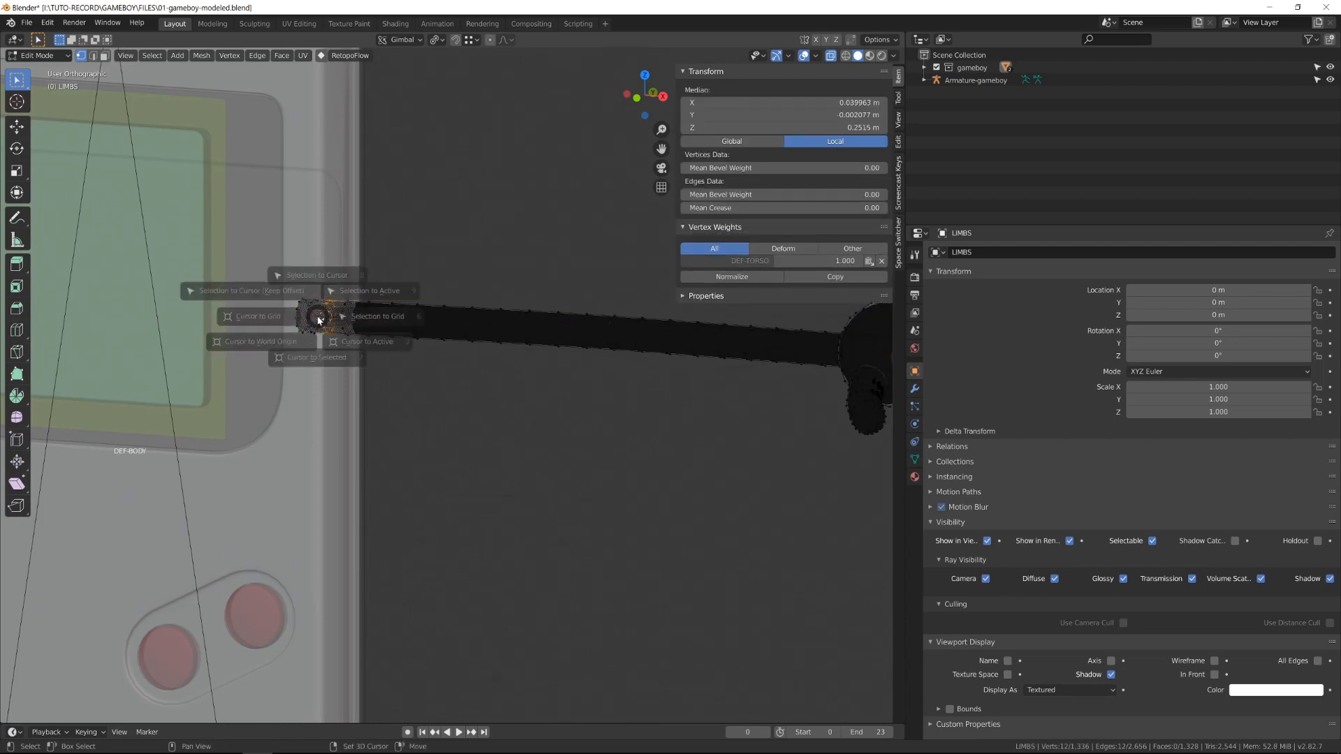
pyautogui.click(313, 391)
pyautogui.press('Tab')
# Edit the Game Boy armature again and add a new bone at the 3D cursor in the shoulder.
pyautogui.scroll(-3, 349, 398)
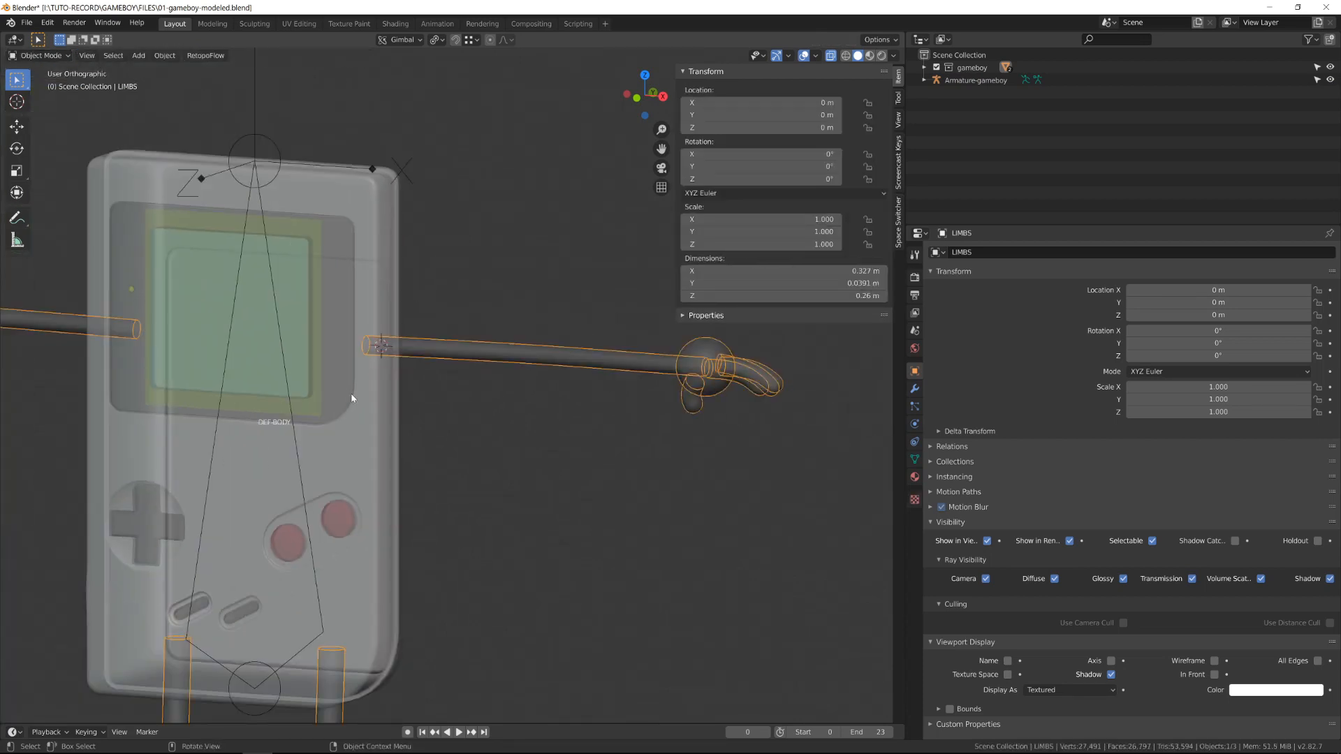
pyautogui.press('KP_1')
pyautogui.click(312, 144)
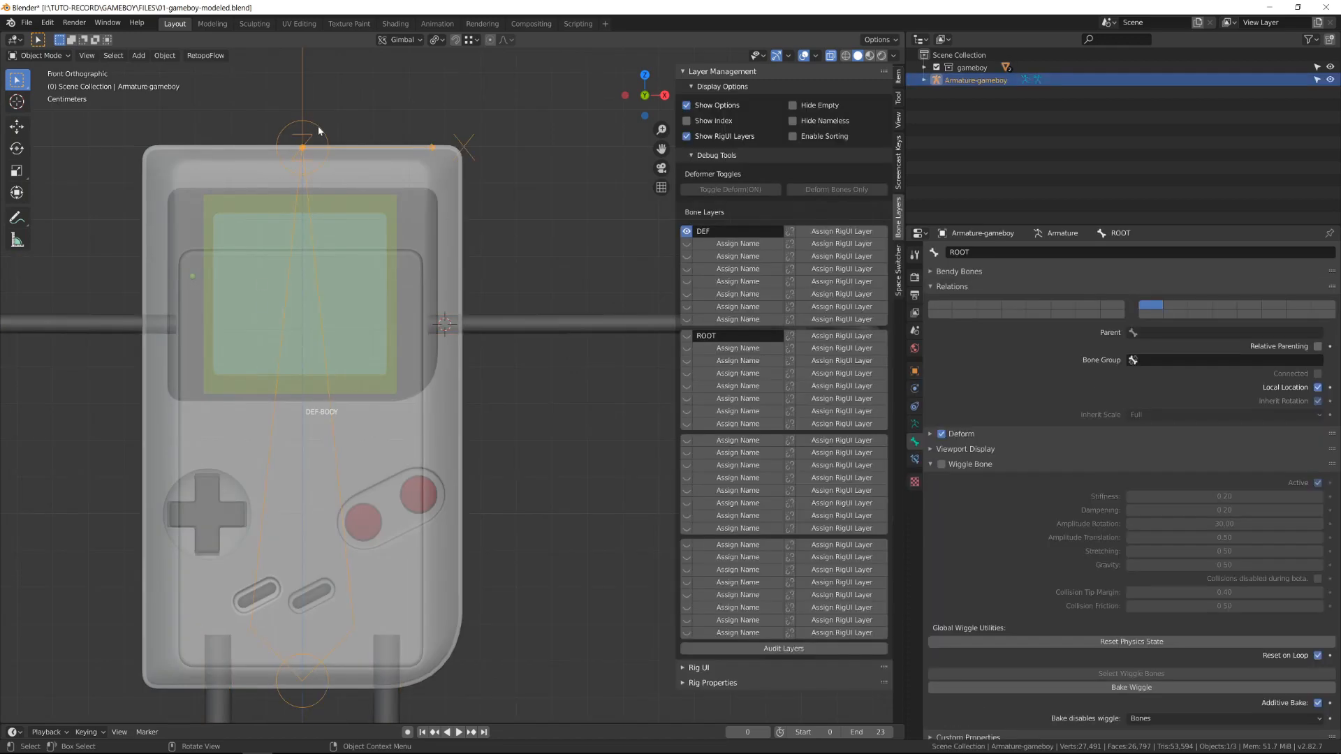
pyautogui.press('Tab')
pyautogui.hotkey('shift', 'a')
pyautogui.scroll(-10, 460, 347)
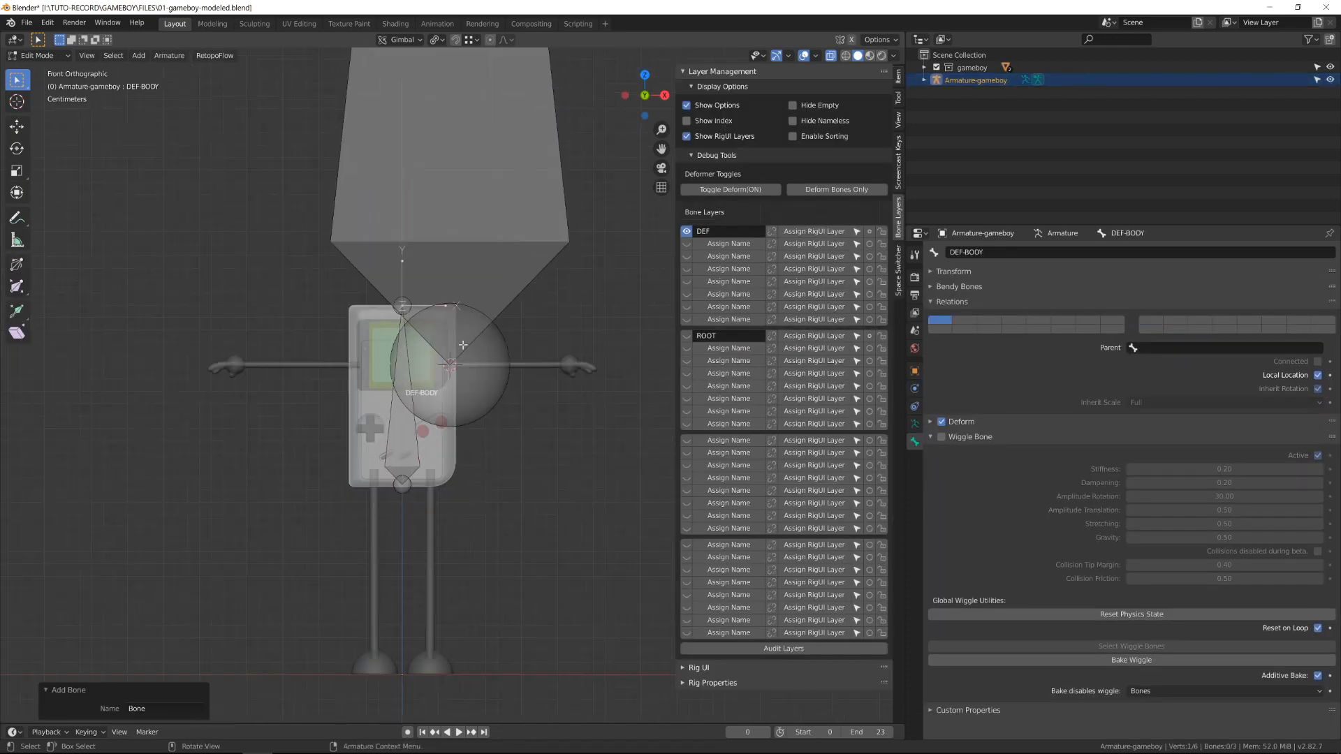
pyautogui.keyDown('shift'); pyautogui.moveTo(436, 116); pyautogui.dragTo(436, 319, button='middle'); pyautogui.keyUp('shift')
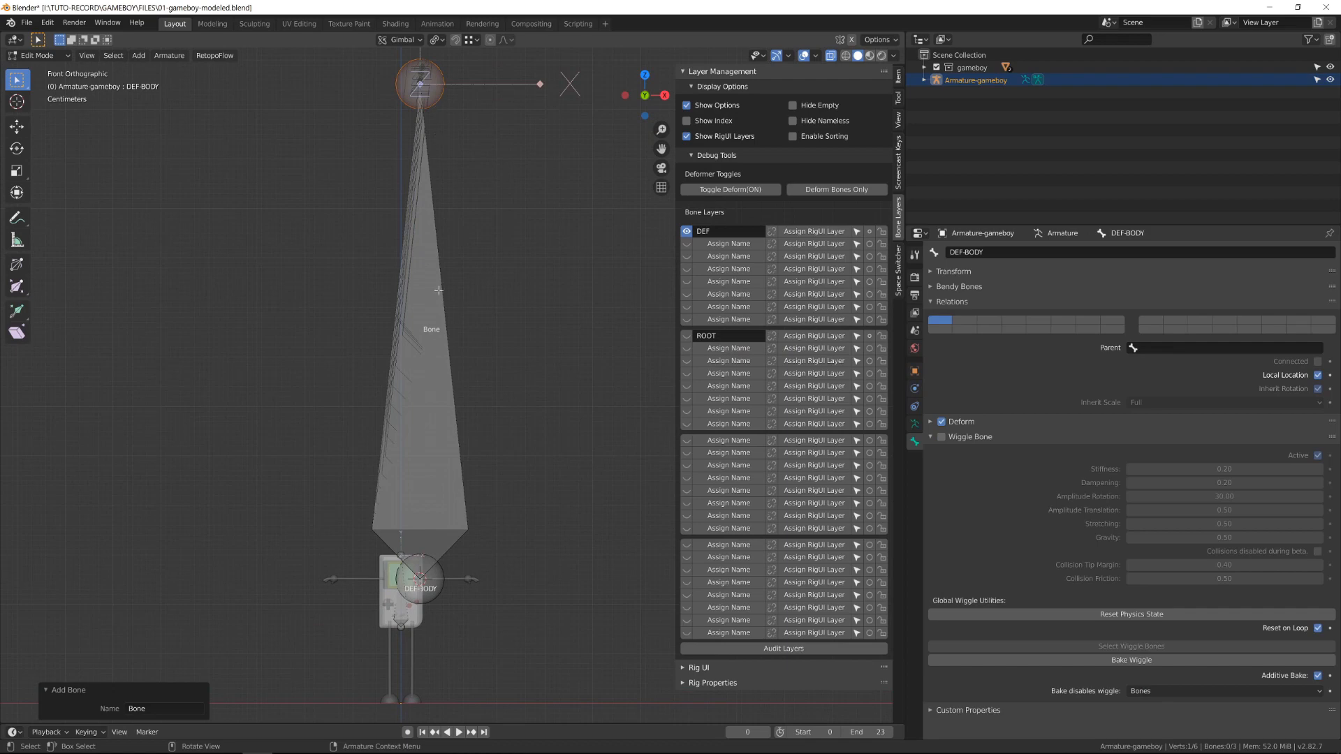
# Snap the new bone's tip to the 3D cursor and move it about 0.092 m along X to the wrist.
pyautogui.hotkey('shift', 's')
pyautogui.click(494, 122)
pyautogui.scroll(4, 425, 583)
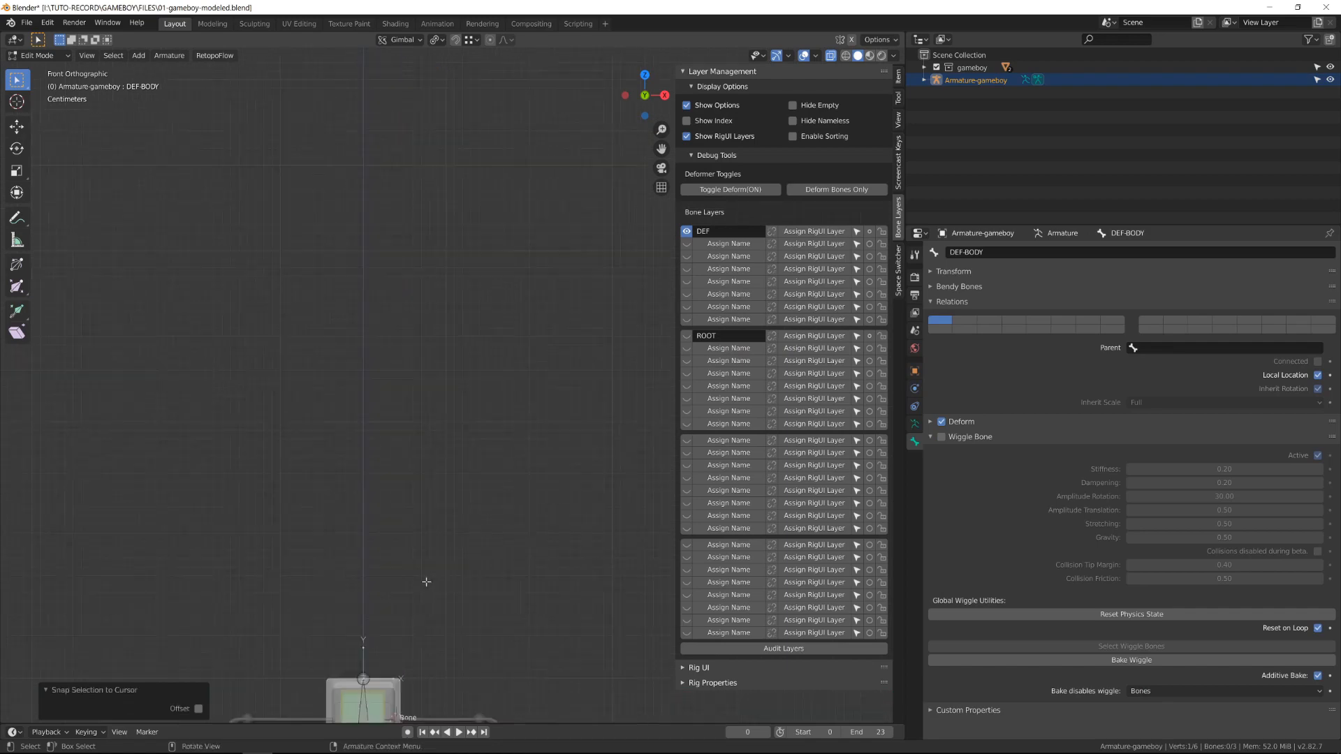
pyautogui.scroll(-4, 441, 649)
pyautogui.press('g')
pyautogui.press('x')
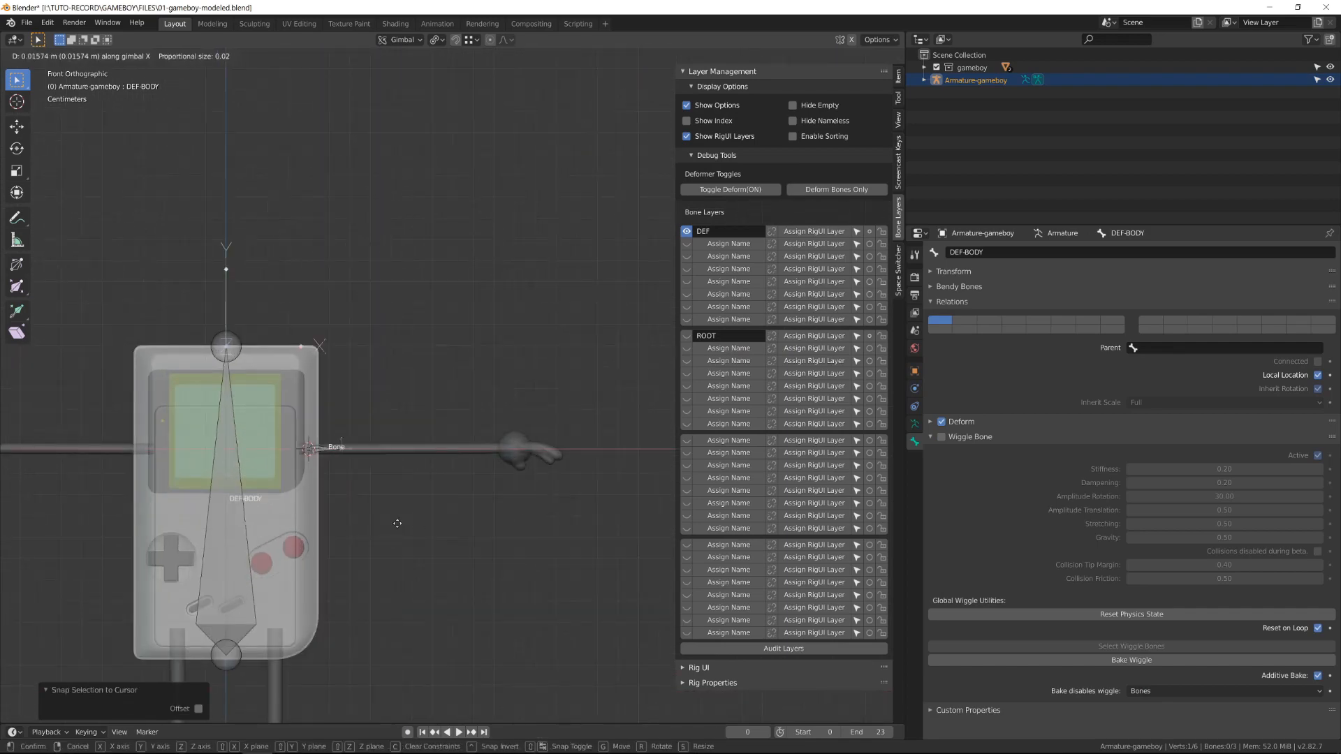
pyautogui.click(540, 533)
# Turn off X-ray and subdivide the arm bone with one cut.
pyautogui.press('KP_7')
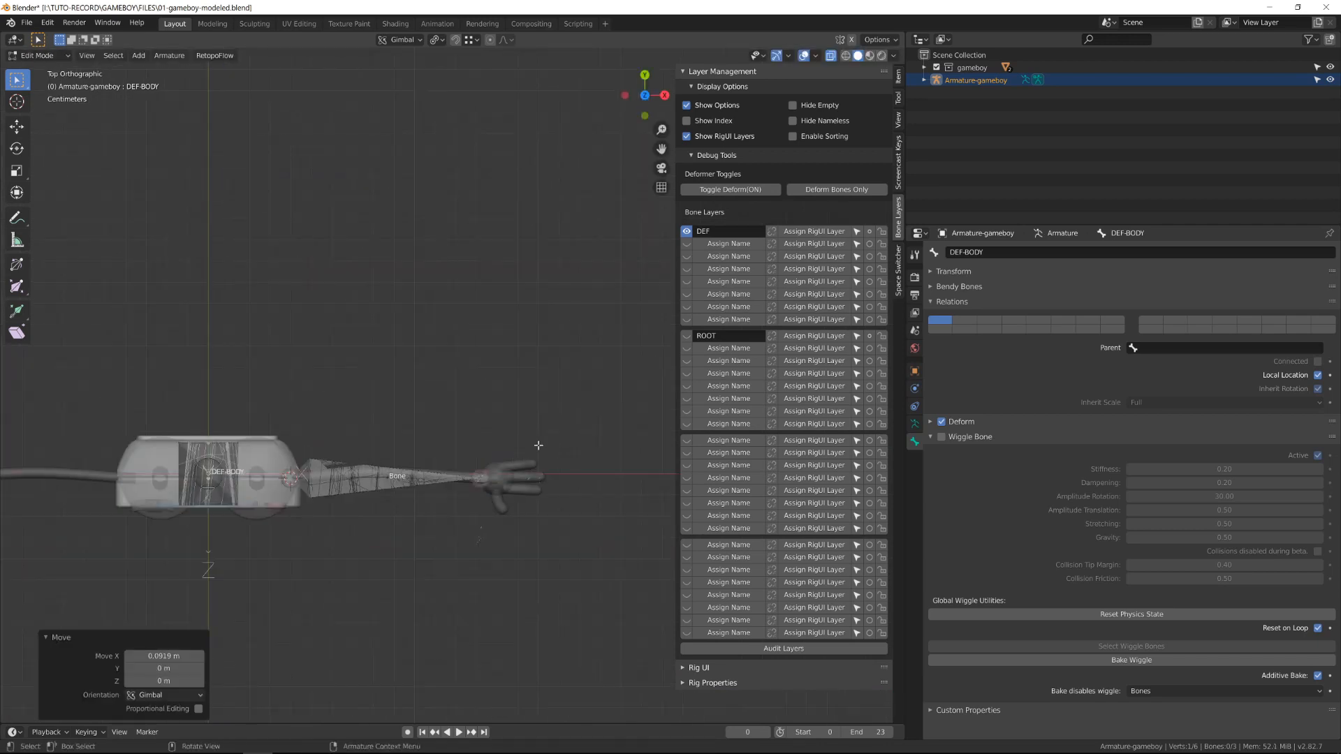
pyautogui.click(831, 57)
pyautogui.scroll(4, 419, 490)
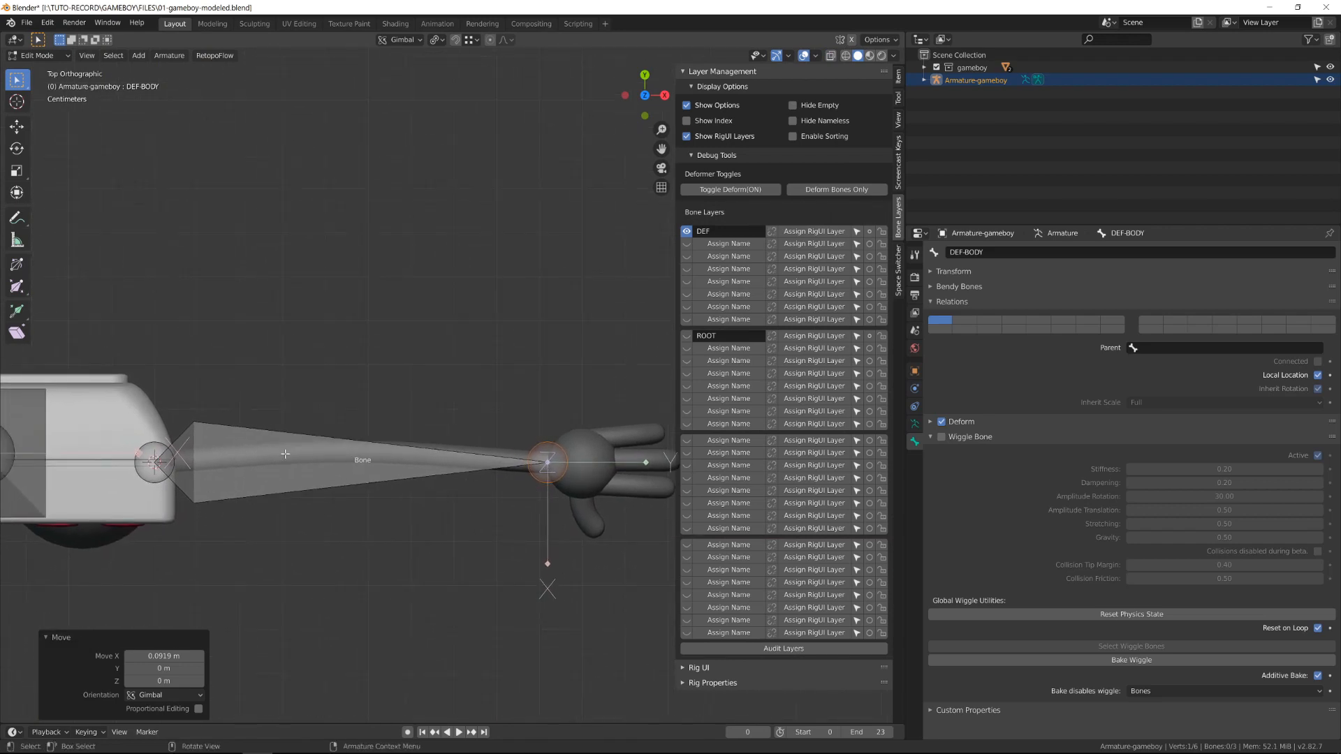
pyautogui.click(295, 438)
pyautogui.rightClick(296, 438)
pyautogui.click(298, 435)
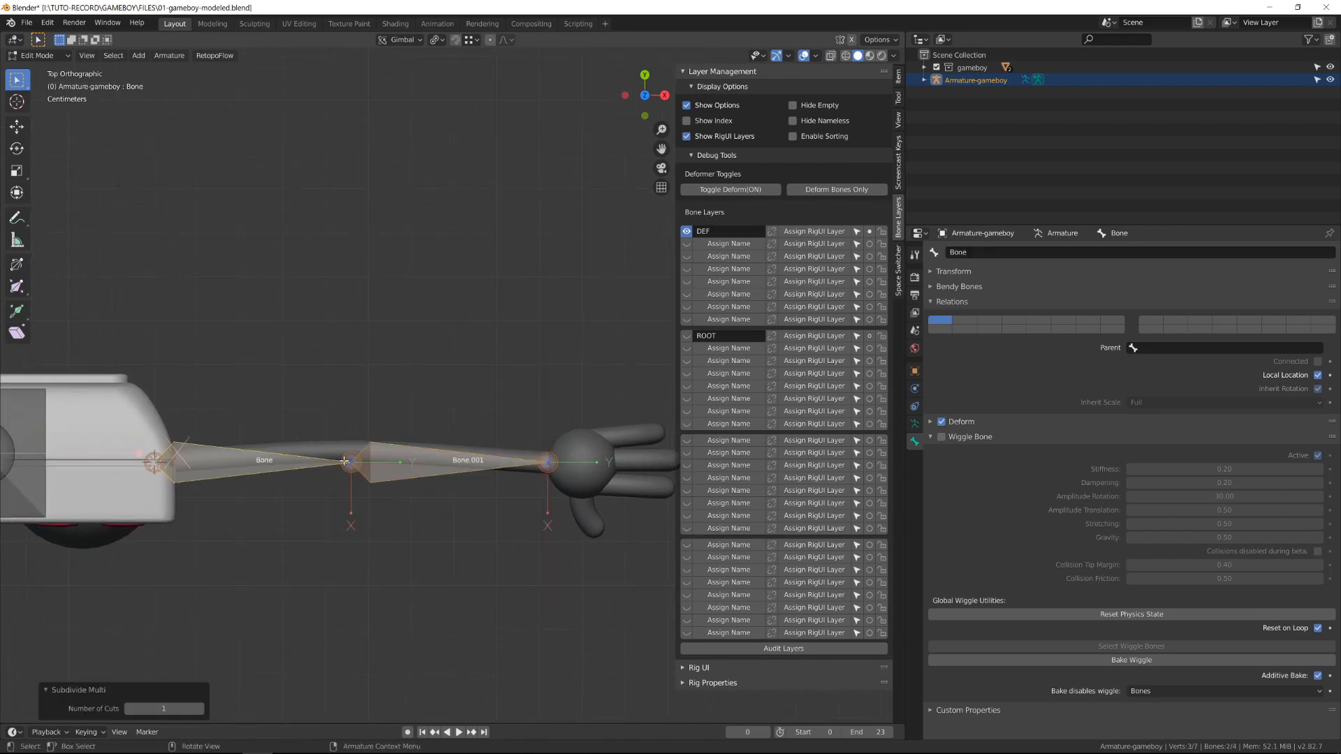
# Move the elbow joint about 0.0034 m along Y to bend the arm slightly backwards.
pyautogui.click(344, 461)
pyautogui.press('g')
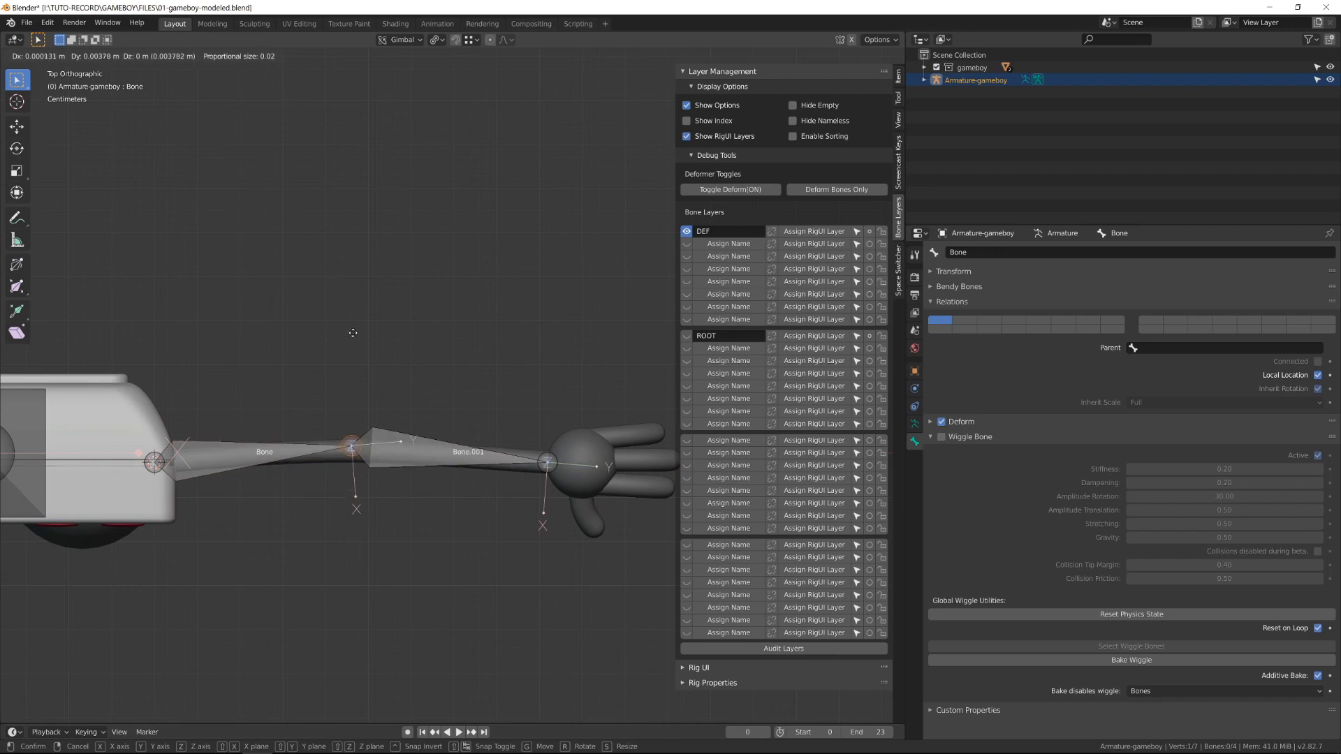
pyautogui.click(346, 350)
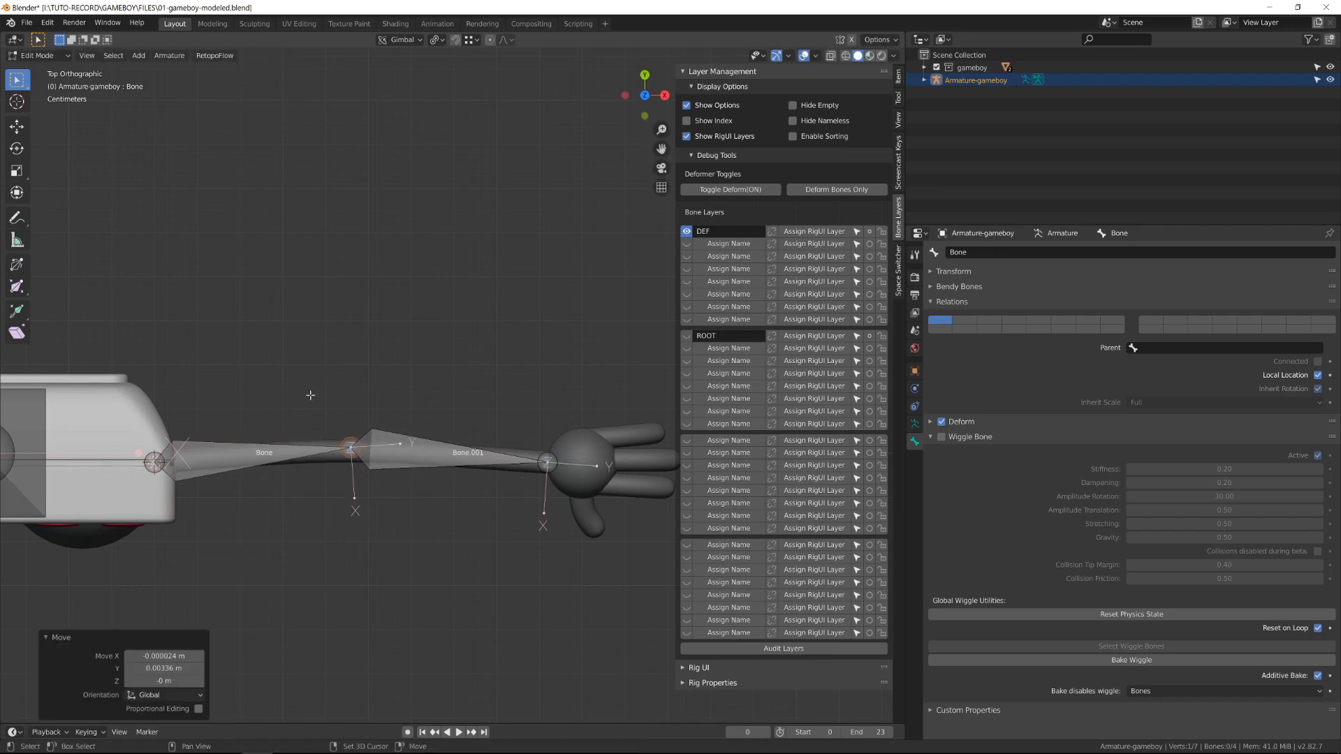
# Rename the upper arm bone DEF-ARM.
pyautogui.click(288, 451)
pyautogui.click(1117, 252)
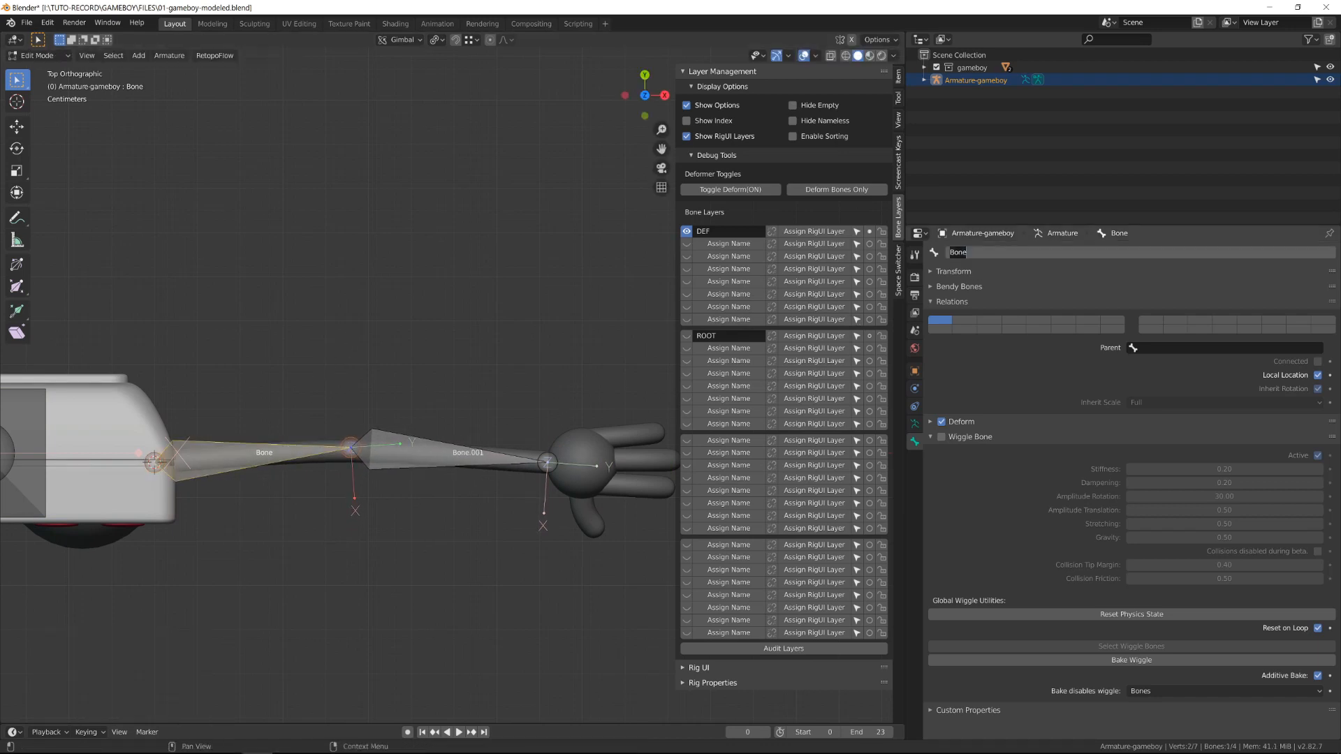
pyautogui.write('SD')
pyautogui.press('BackSpace')
pyautogui.press('BackSpace')
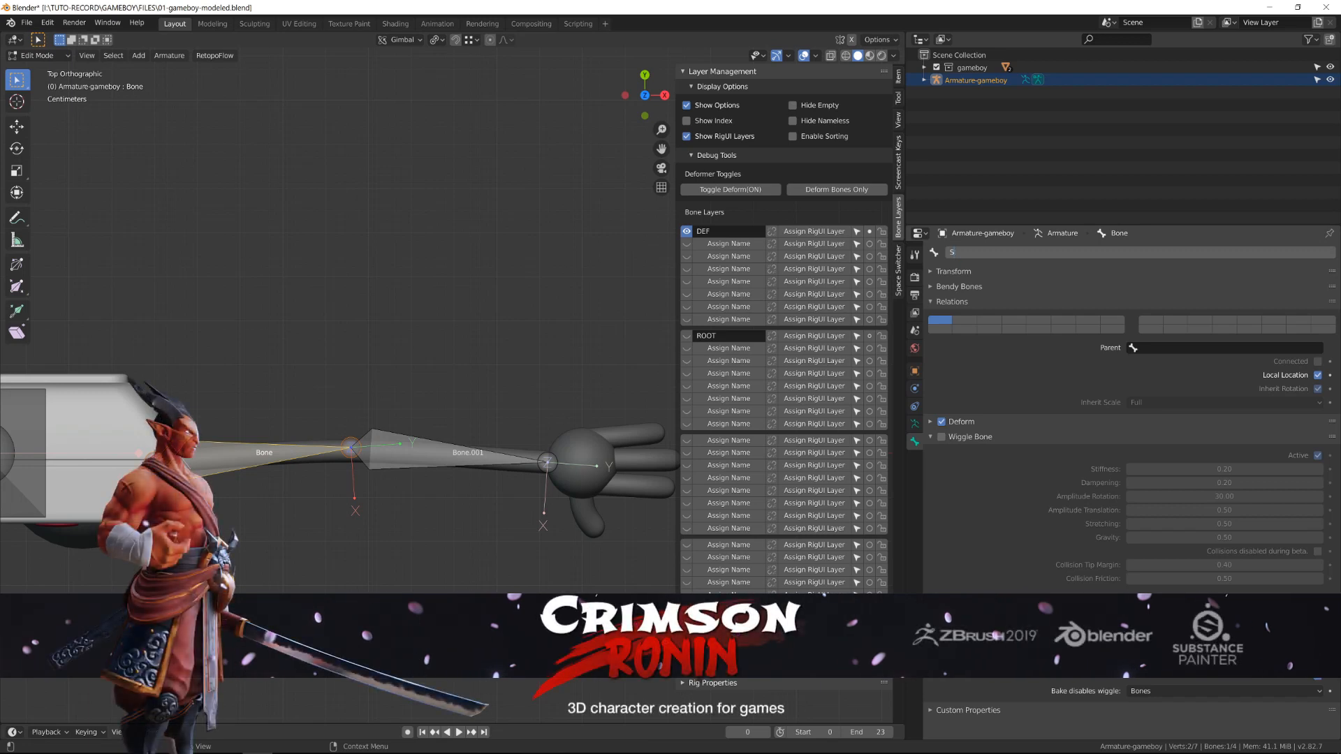
pyautogui.write('DEF-ARM')
pyautogui.press('Return')
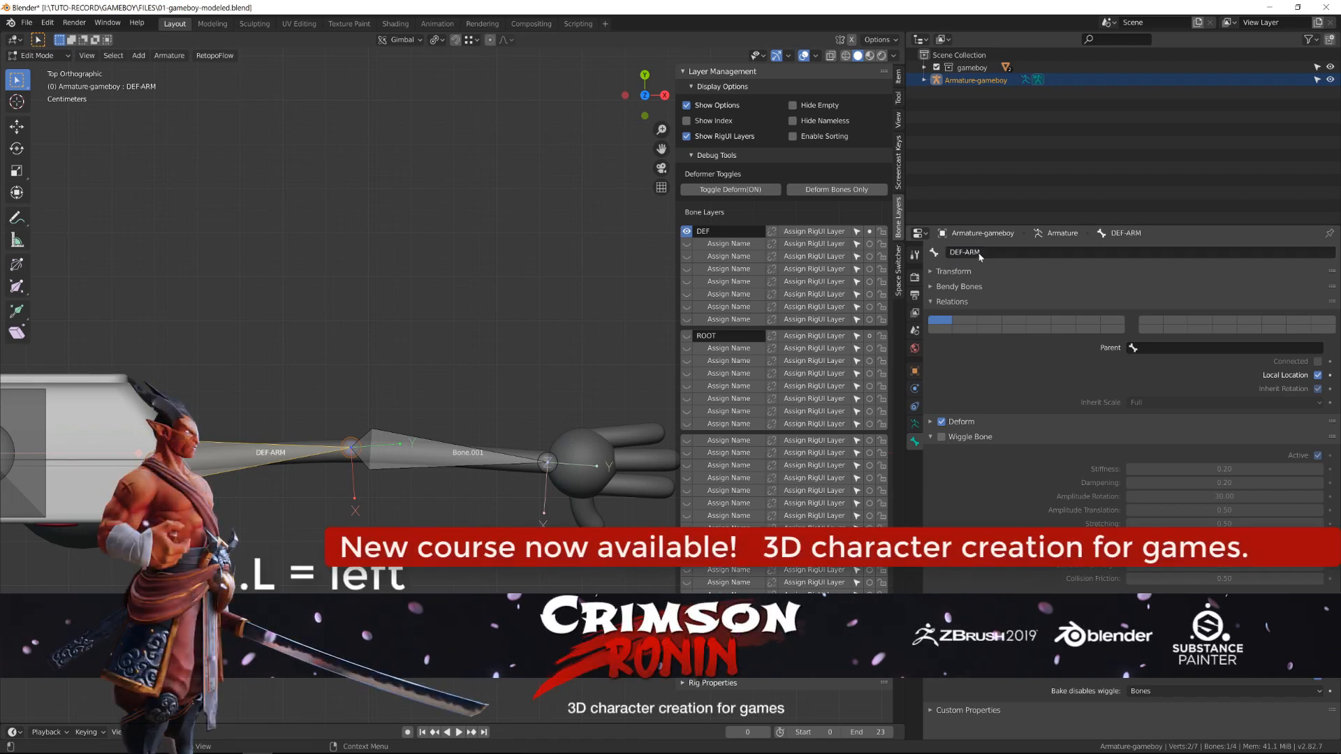
# Rename the bone between elbow and wrist DEF-FORE-ARM.
pyautogui.click(485, 454)
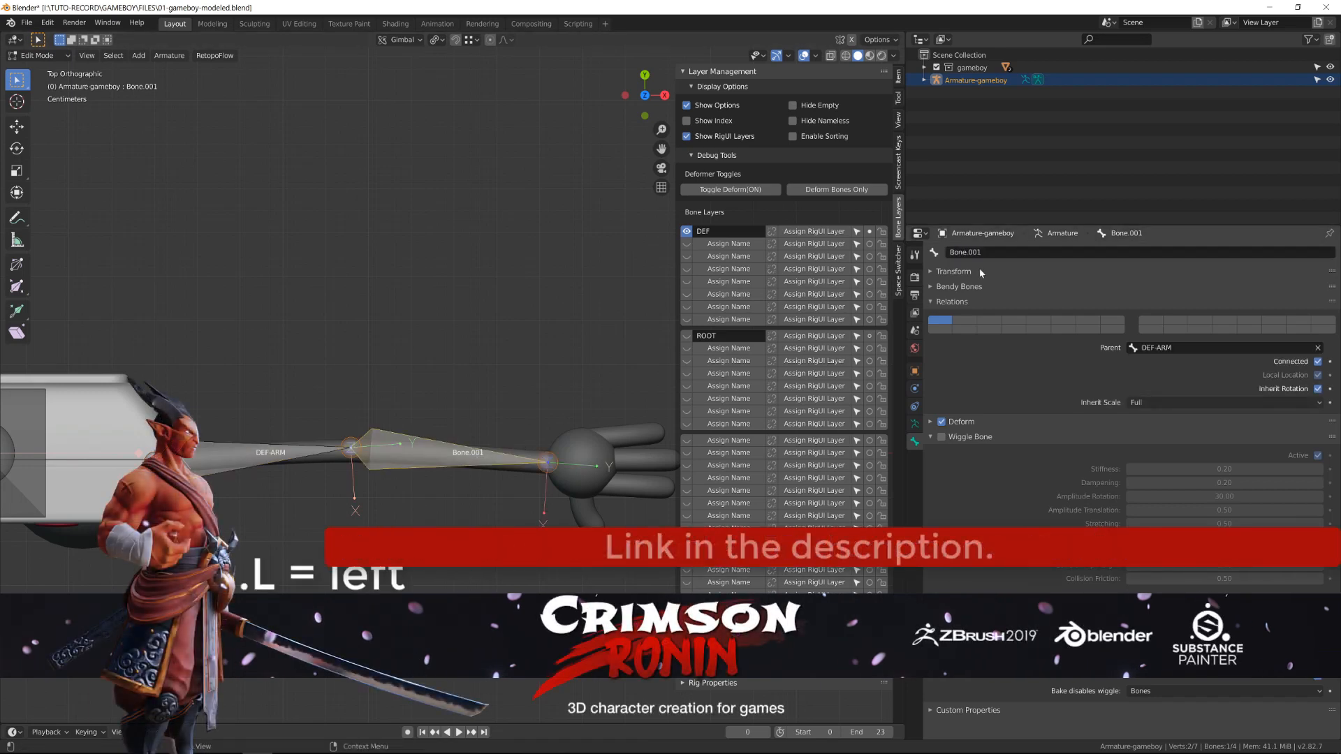
pyautogui.click(1117, 252)
pyautogui.write('DEF-FORE')
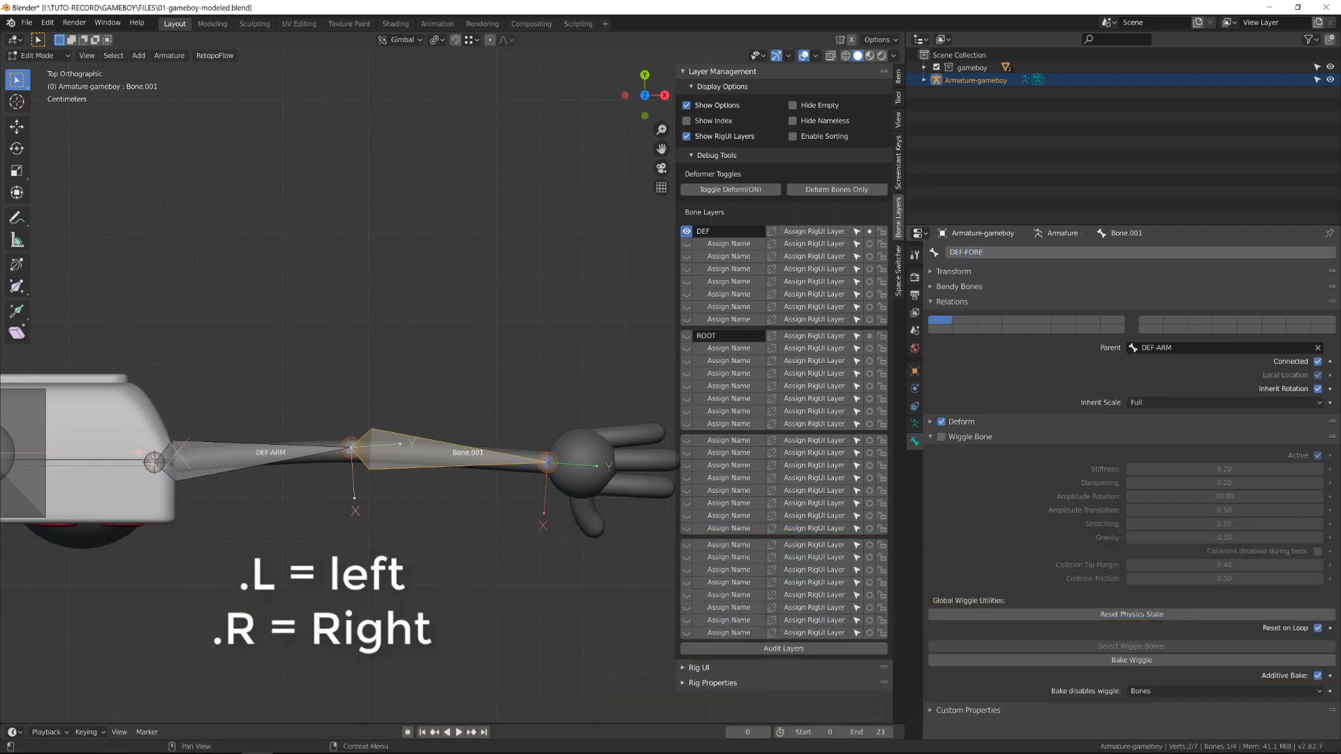
pyautogui.write('-ARM')
pyautogui.press('Return')
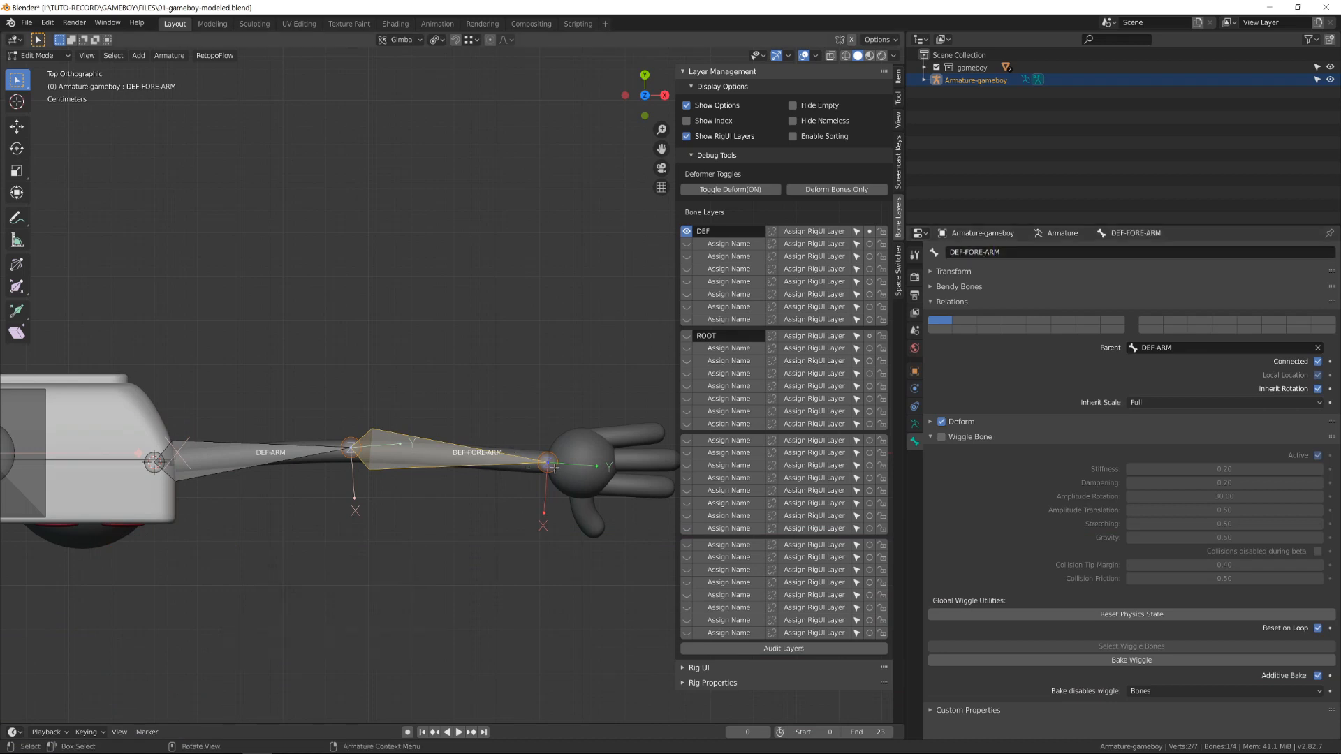
# Extrude a hand bone from the wrist joint along X to the far edge of the palm.
pyautogui.click(553, 467)
pyautogui.keyDown('shift'); pyautogui.moveTo(553, 467); pyautogui.dragTo(388, 437, button='middle'); pyautogui.keyUp('shift')
pyautogui.scroll(3, 408, 474)
pyautogui.press('e')
pyautogui.press('x')
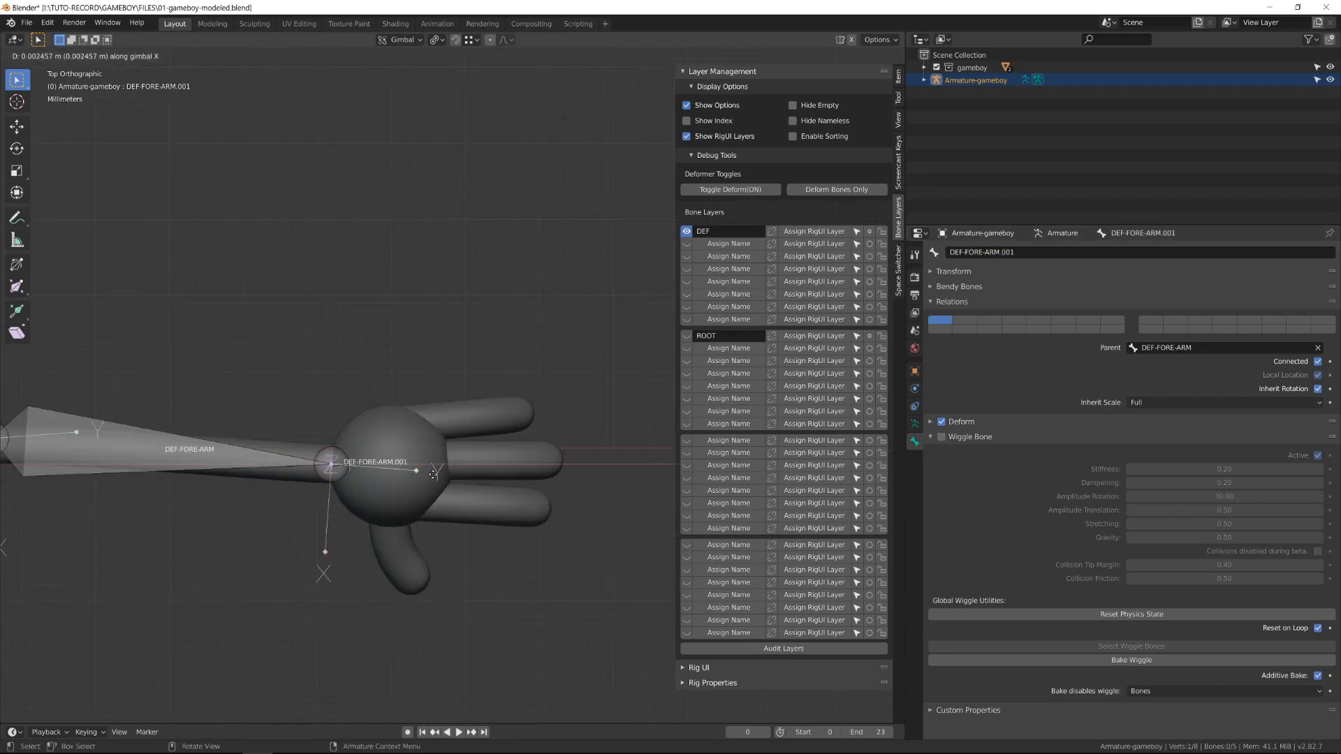
pyautogui.click(447, 462)
# Rename the hand bone DEF-FORE-HAND.
pyautogui.click(426, 461)
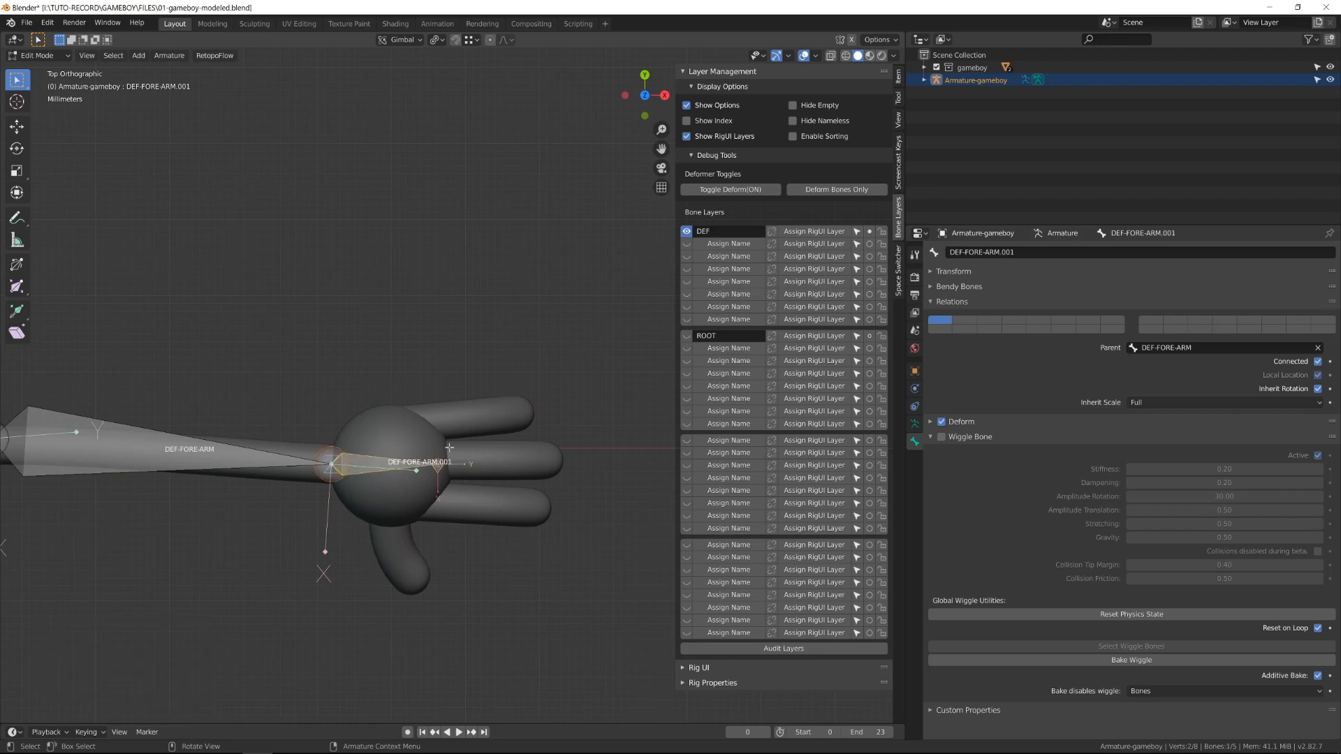
pyautogui.click(977, 252)
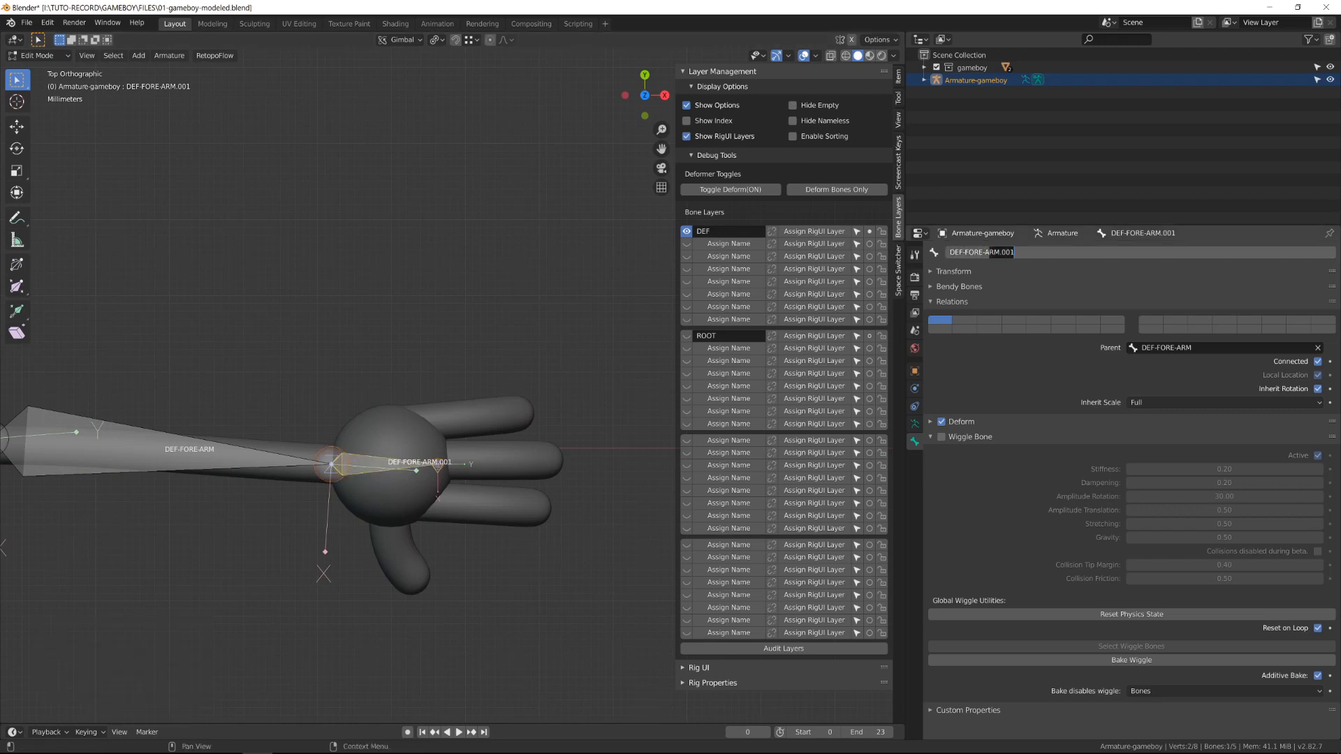
pyautogui.write('DEF-FORE-HAND')
pyautogui.press('Return')
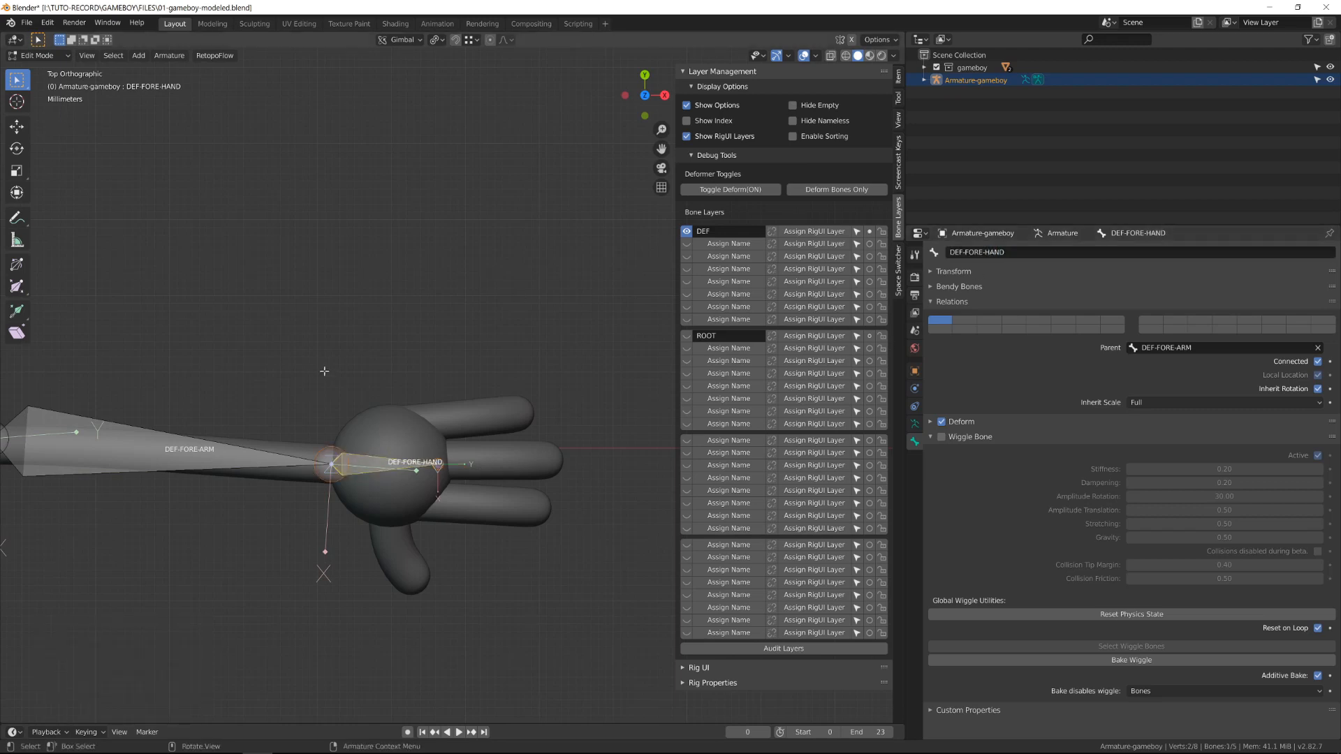
# Duplicate the hand bone onto the rearmost finger, offset about 0.0145 m in X and 0.0057 m in Y.
pyautogui.scroll(3, 338, 525)
pyautogui.hotkey('shift', 'd')
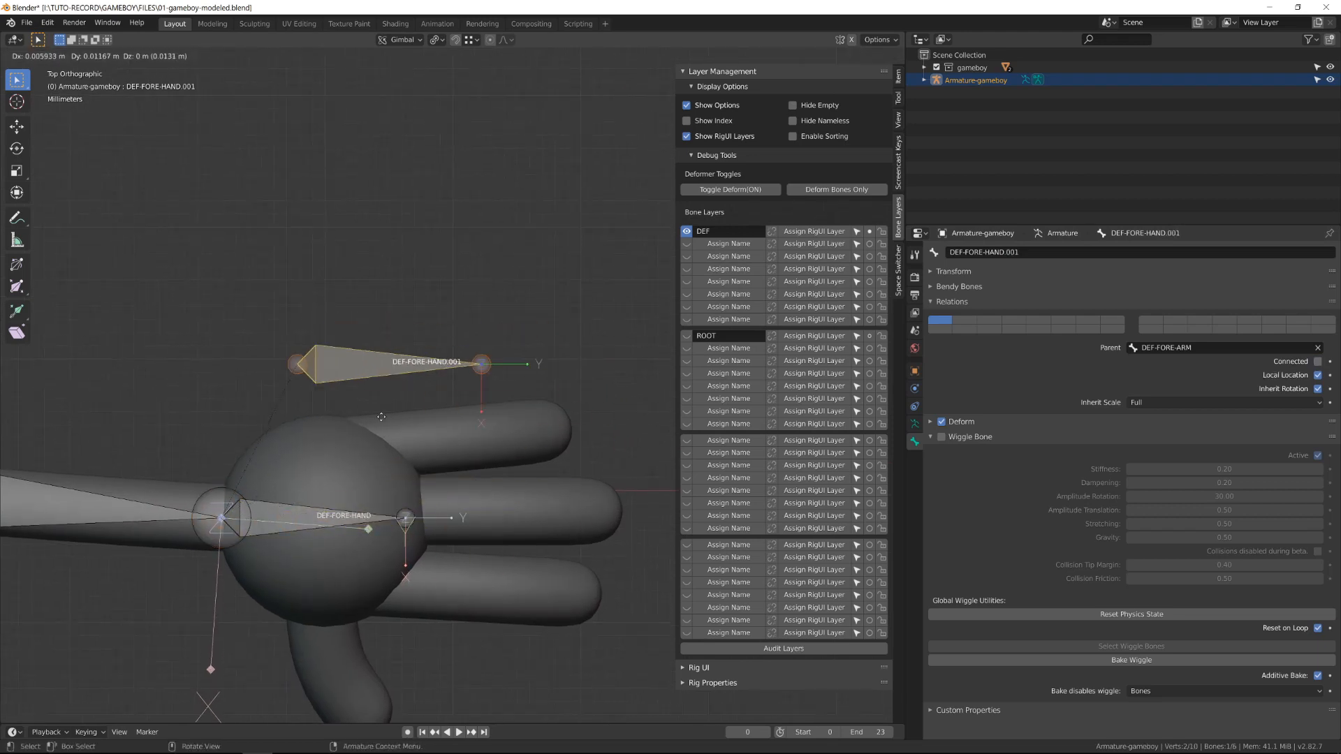
pyautogui.click(491, 448)
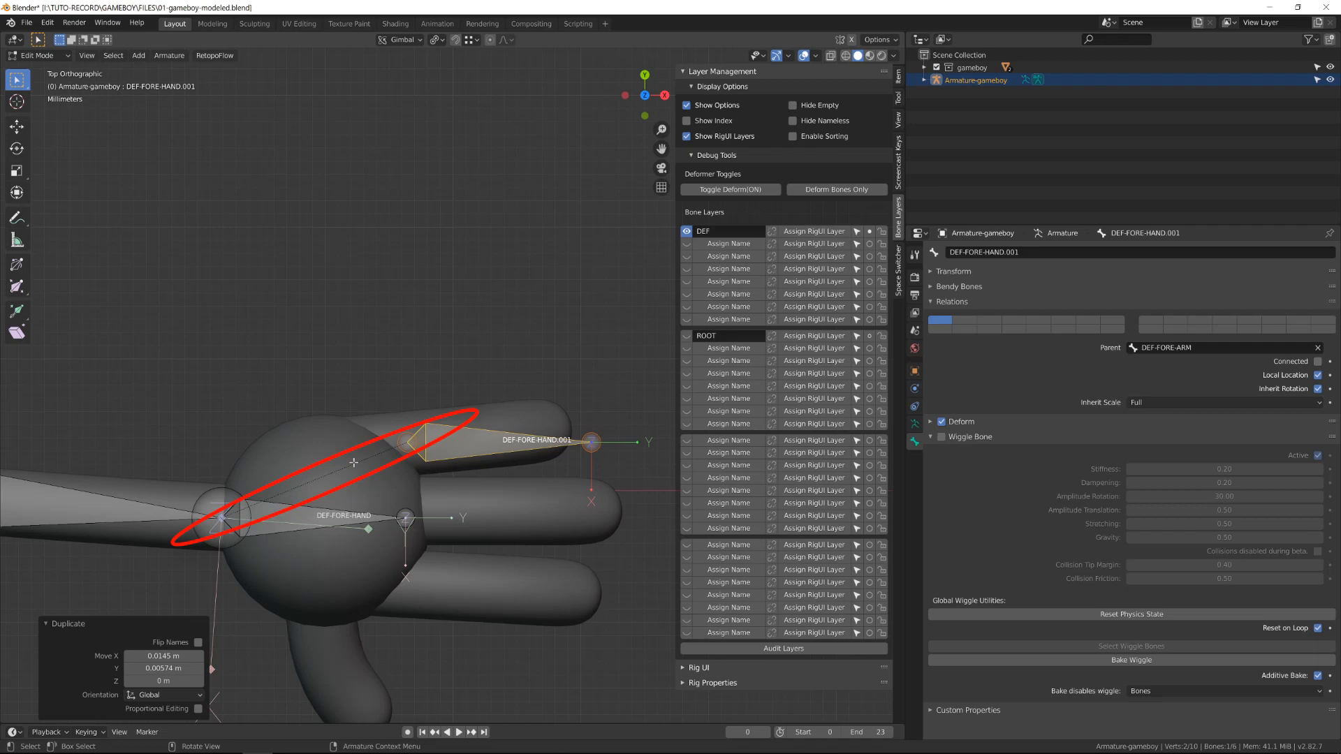
# Test-rotate the forearm and hand bones in Pose Mode to check which bones the finger bone follows.
pyautogui.scroll(-4, 271, 492)
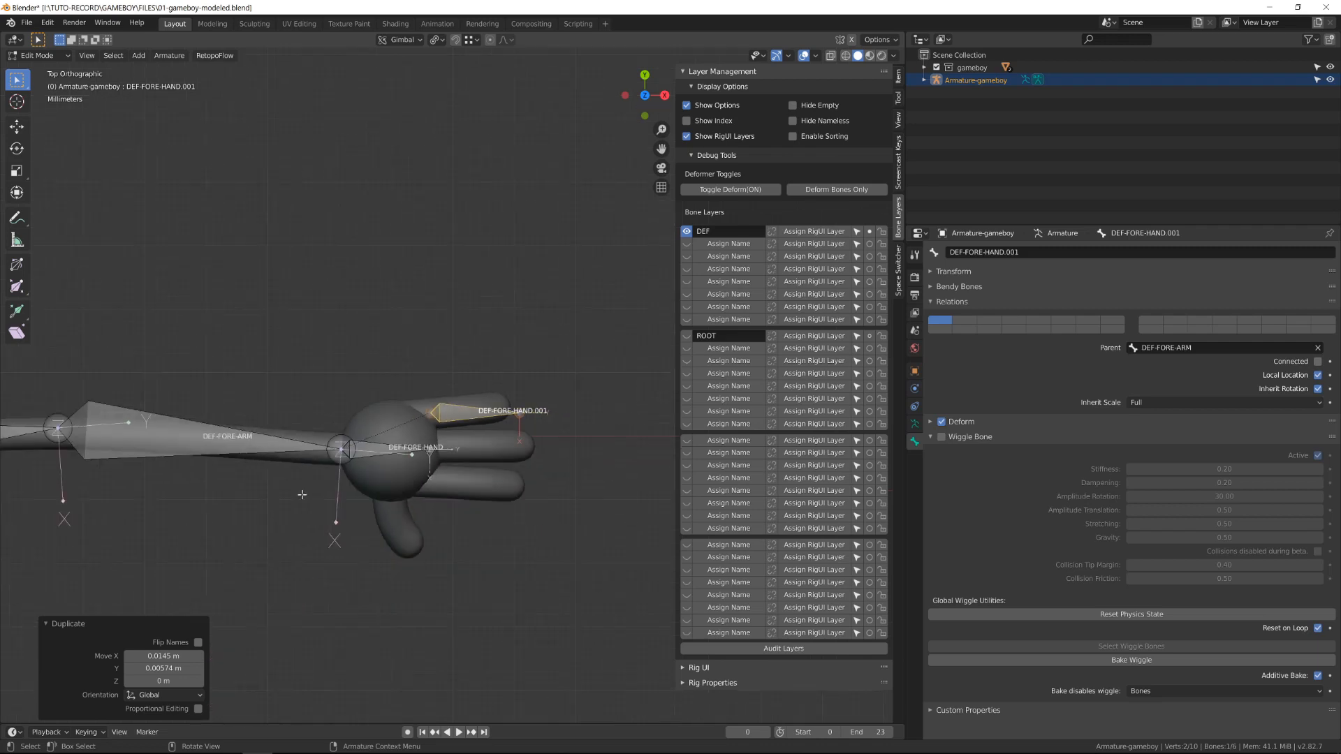
pyautogui.press('Tab')
pyautogui.scroll(-3, 312, 491)
pyautogui.moveTo(314, 489); pyautogui.dragTo(335, 383, button='middle')
pyautogui.hotkey('ctrl', 'Tab')
pyautogui.click(328, 380)
pyautogui.press('r')
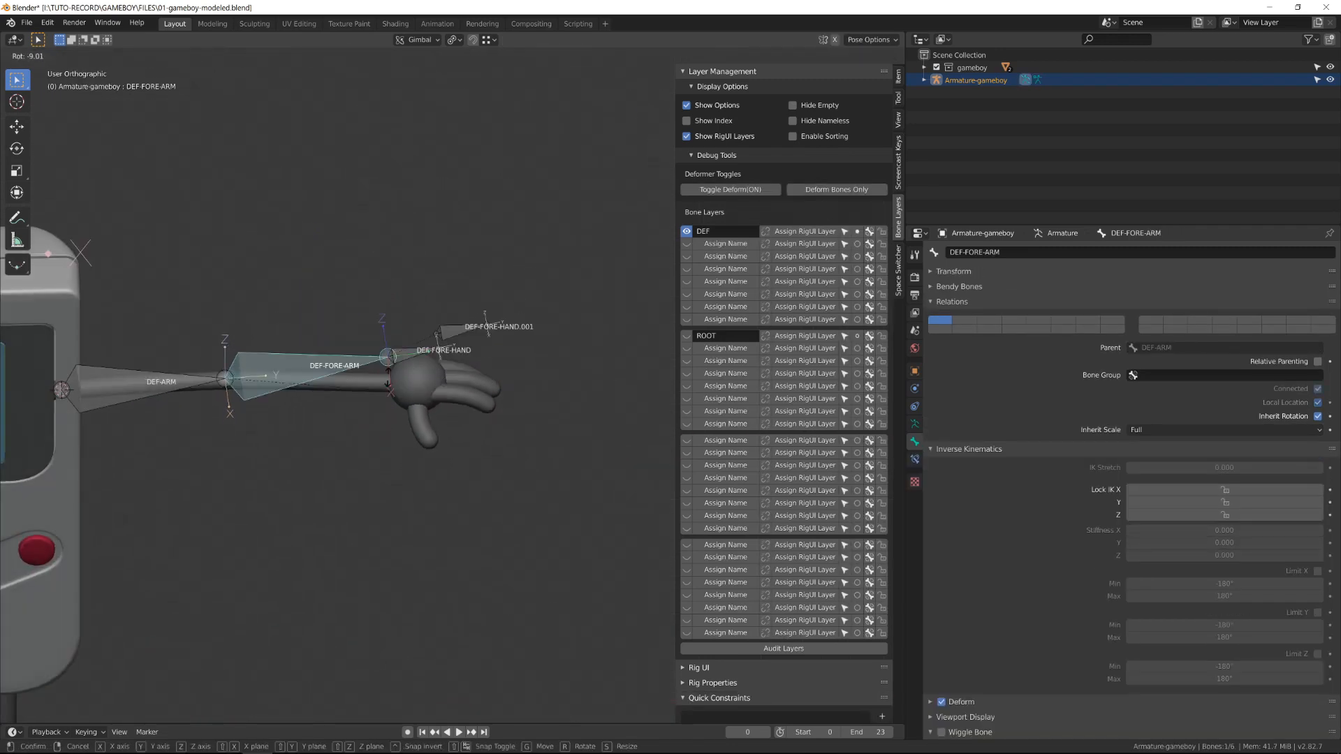
pyautogui.rightClick(430, 358)
pyautogui.click(439, 396)
pyautogui.click(437, 391)
pyautogui.press('r')
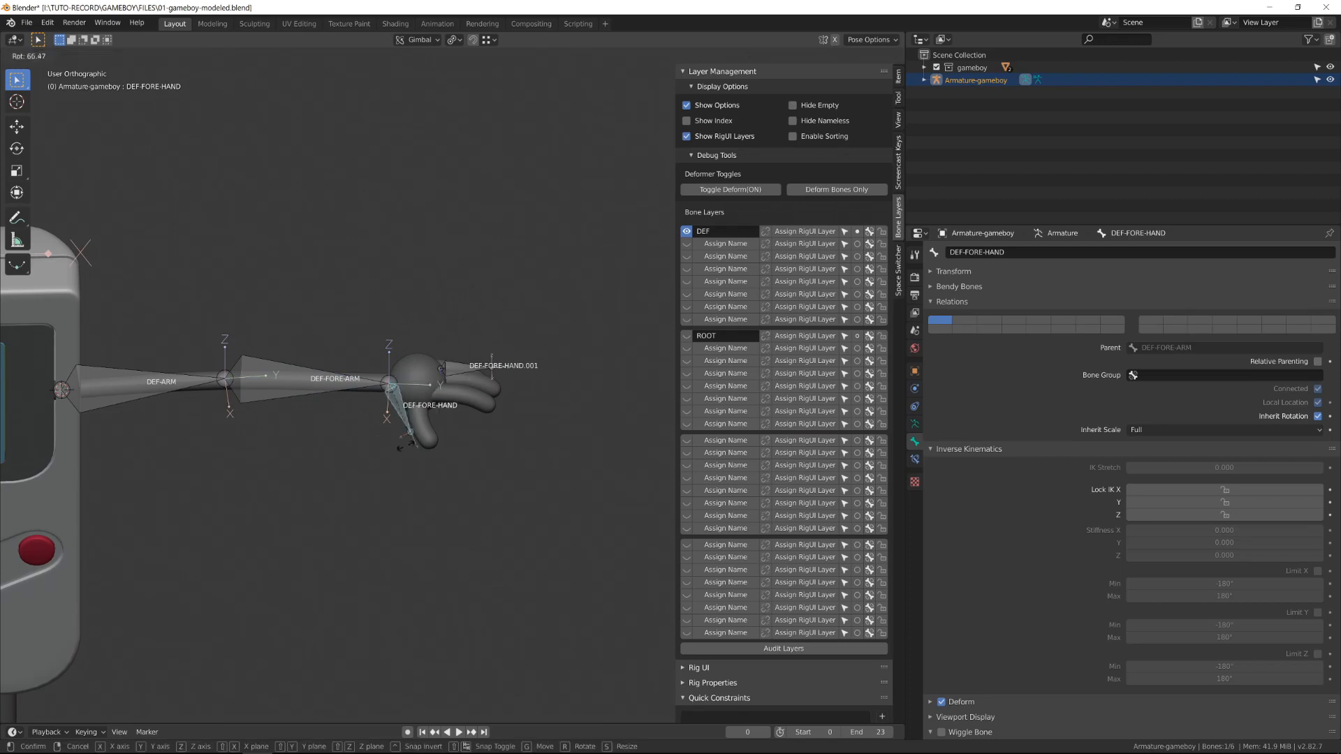
pyautogui.rightClick(452, 409)
pyautogui.moveTo(452, 409); pyautogui.dragTo(450, 433, button='middle')
pyautogui.click(457, 395)
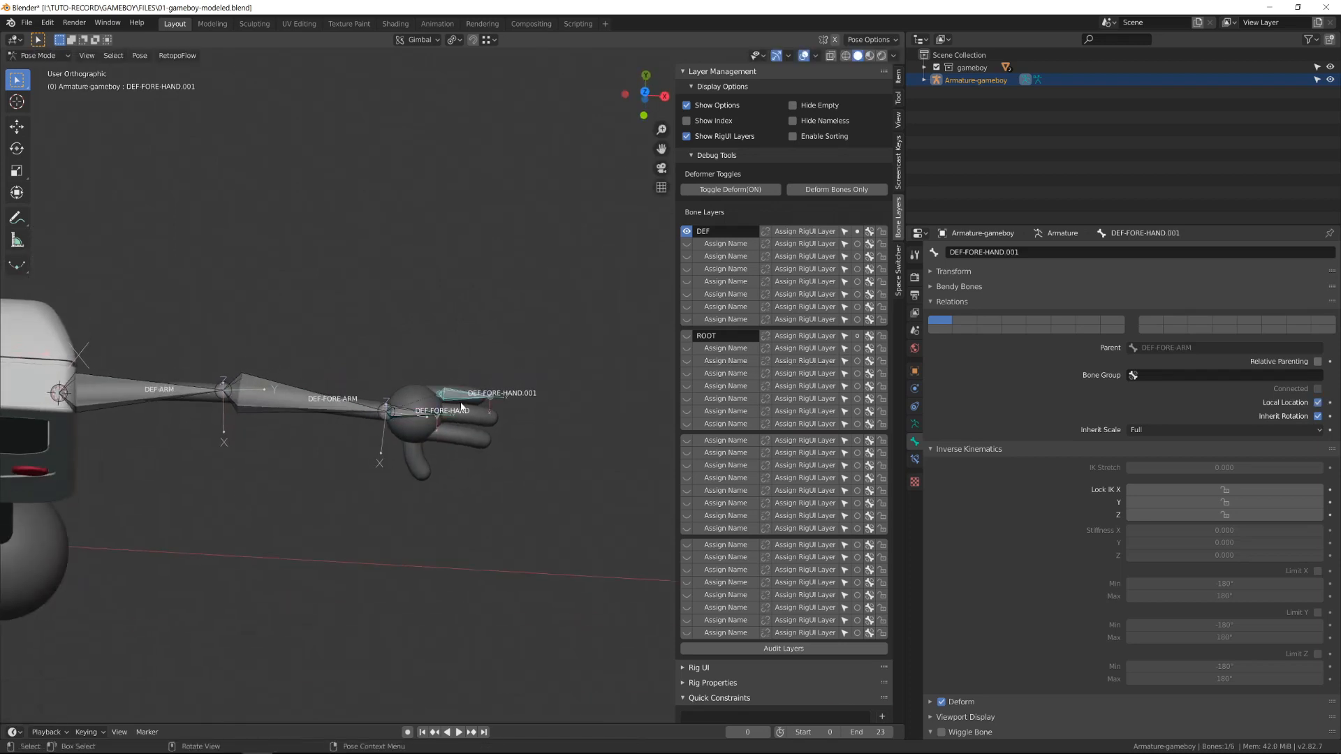
# Parent the finger bone to DEF-FORE-HAND in Edit Mode using the Keep Offset option.
pyautogui.press('Tab')
pyautogui.press('KP_7')
pyautogui.scroll(3, 459, 403)
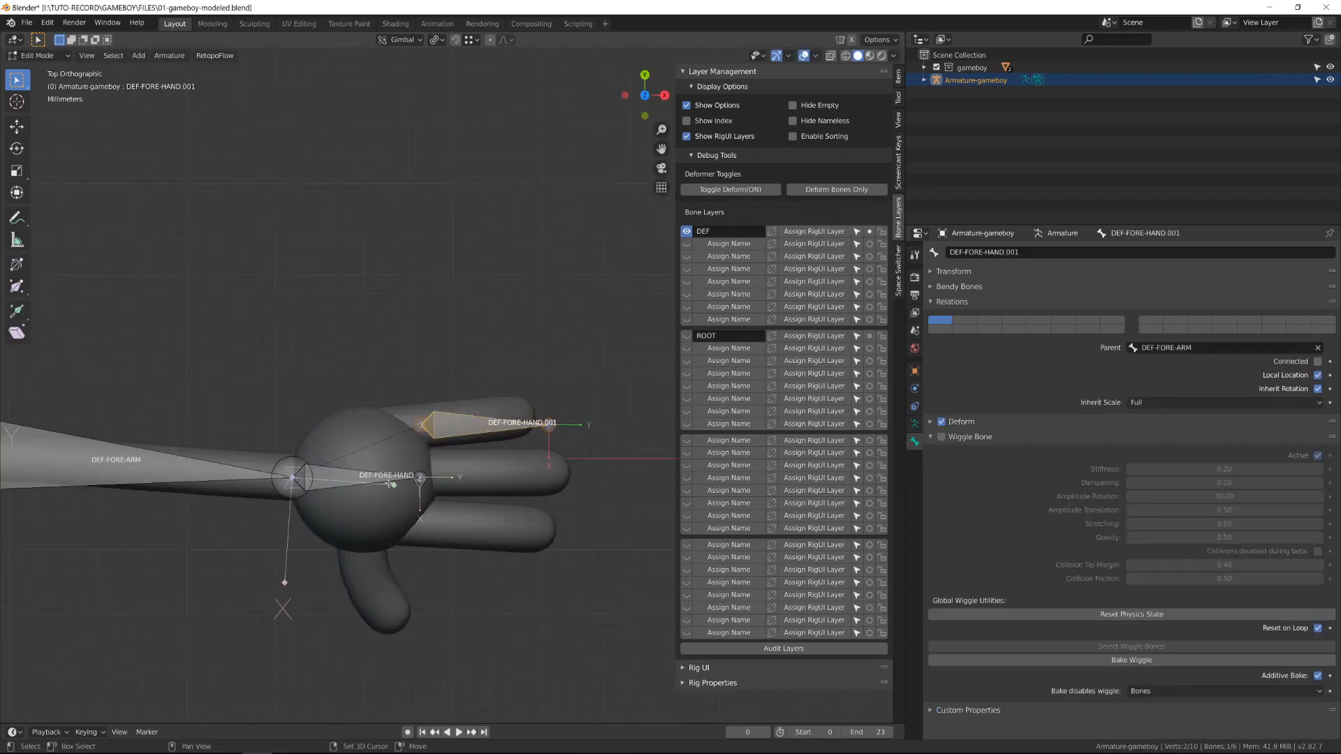
pyautogui.keyDown('shift'); pyautogui.click(387, 477); pyautogui.keyUp('shift')
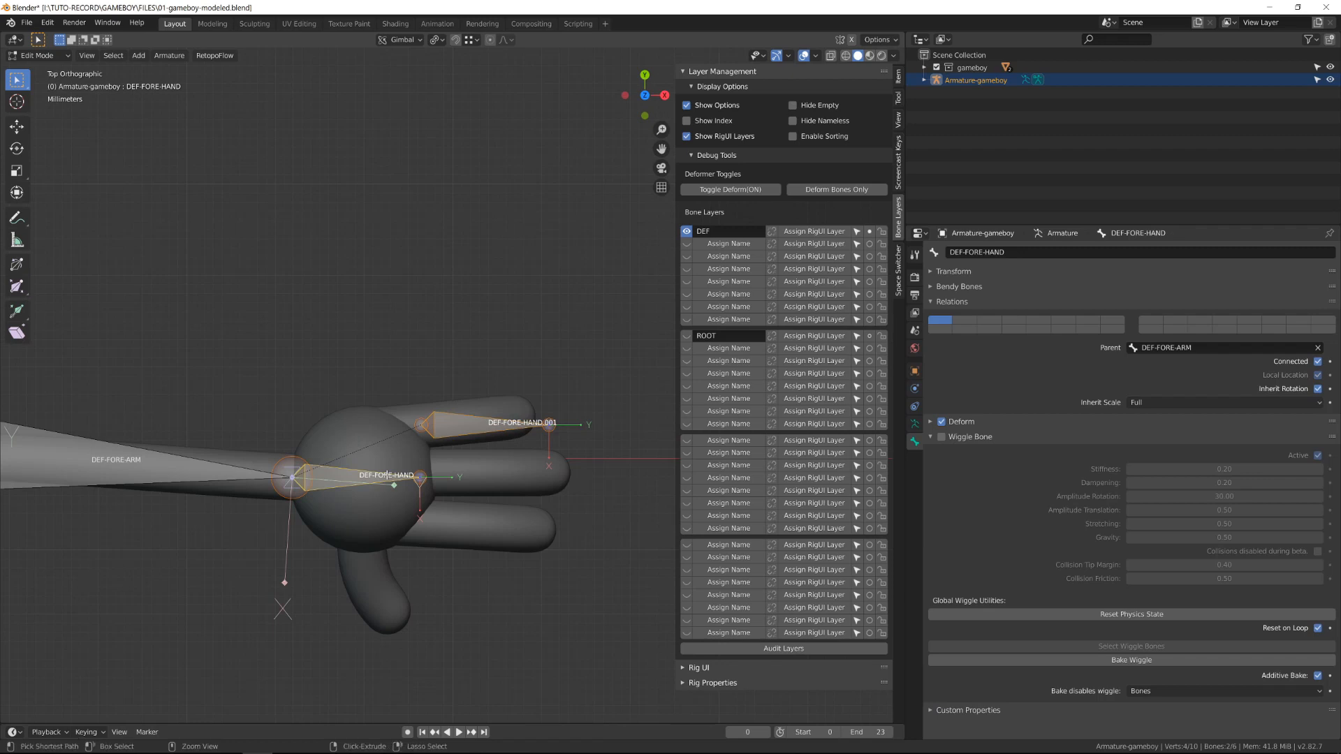
pyautogui.hotkey('ctrl', 'p')
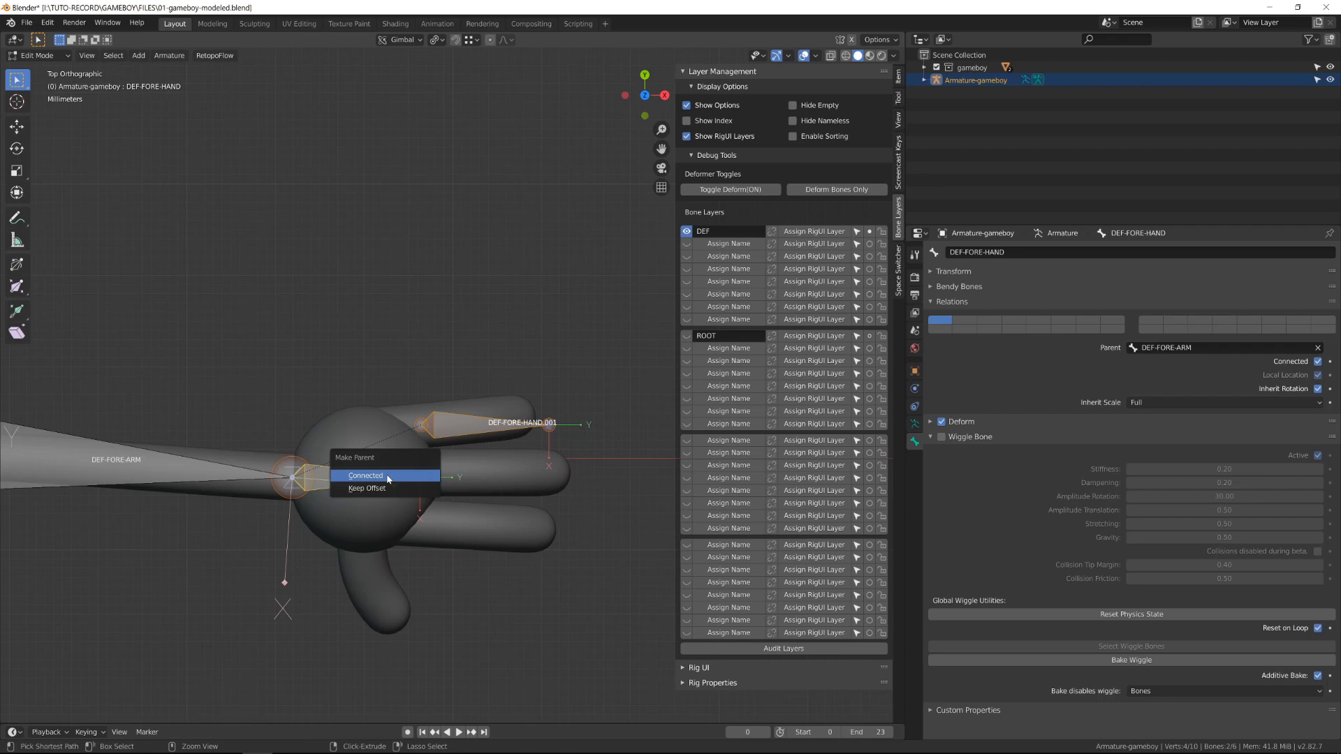
pyautogui.click(388, 486)
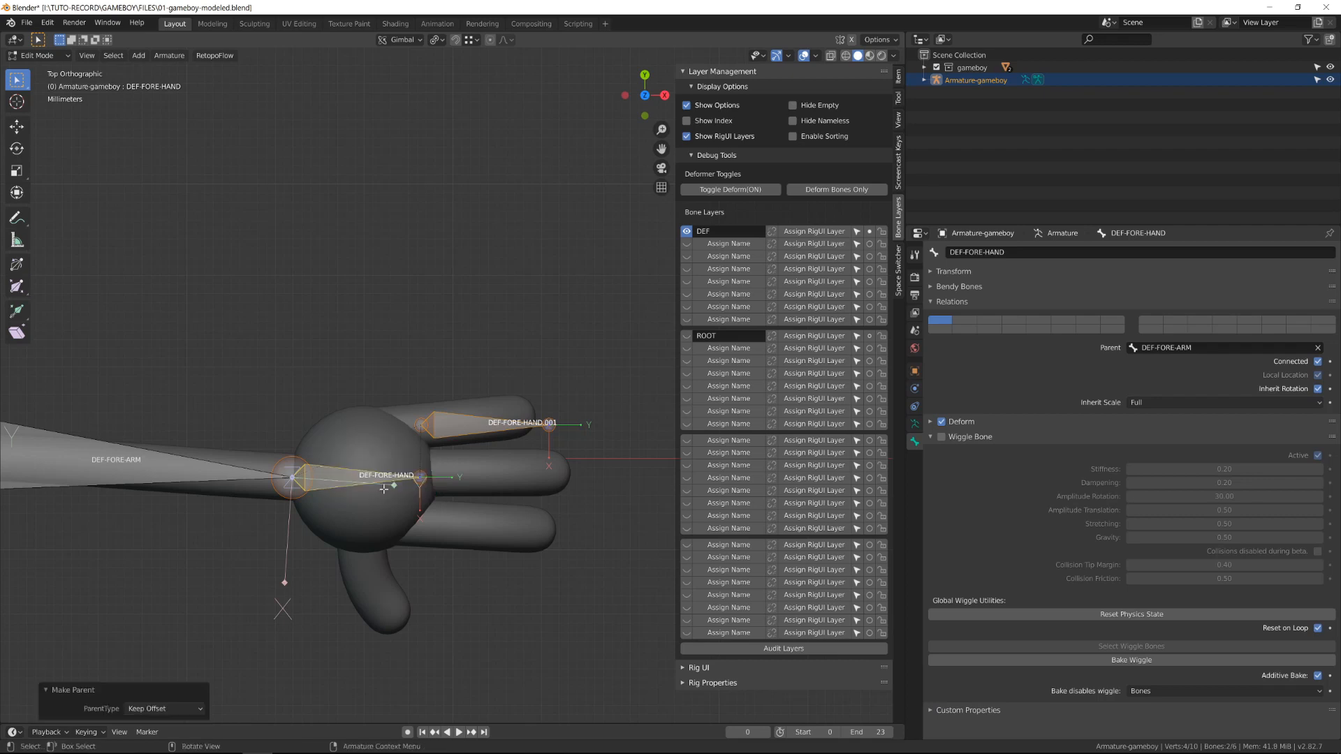
# Move the rear finger bone about 0.003 m toward the palm along X and place its tip at the fingertip.
pyautogui.scroll(2, 454, 419)
pyautogui.click(475, 429)
pyautogui.press('g')
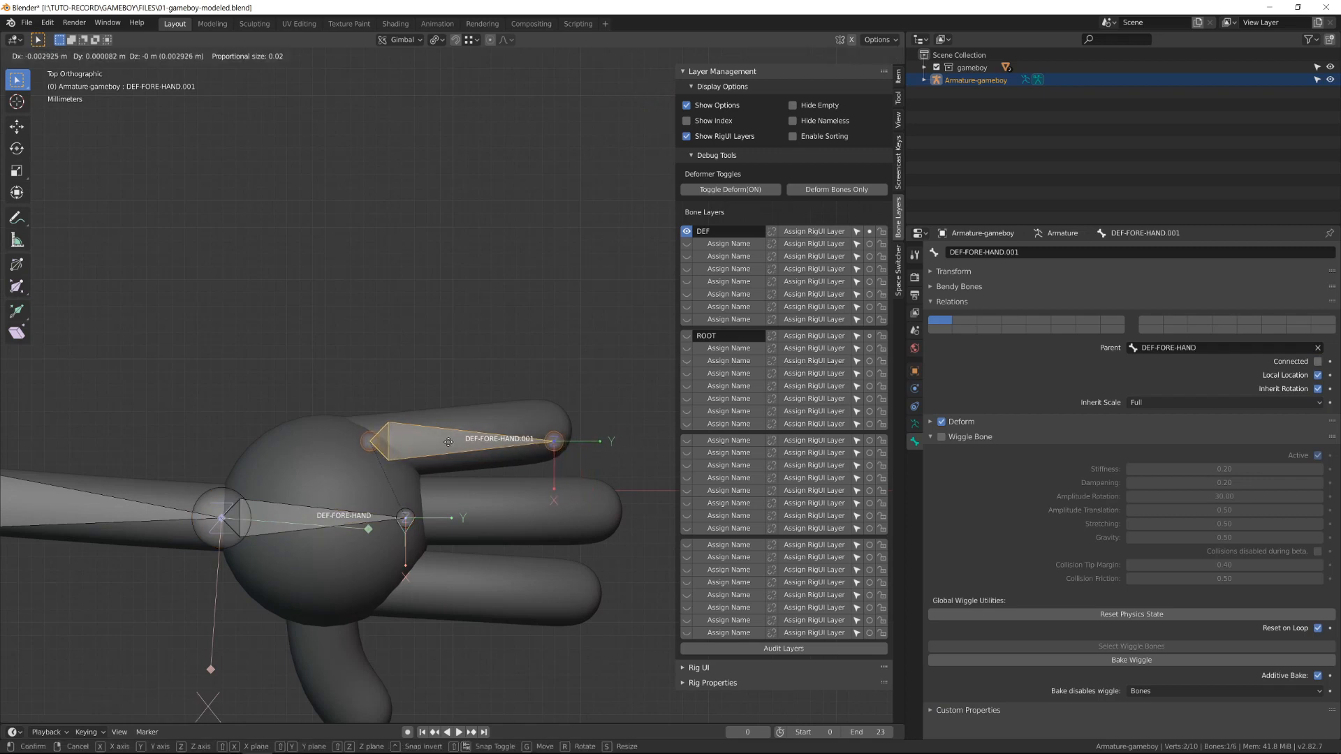
pyautogui.click(446, 441)
pyautogui.click(556, 446)
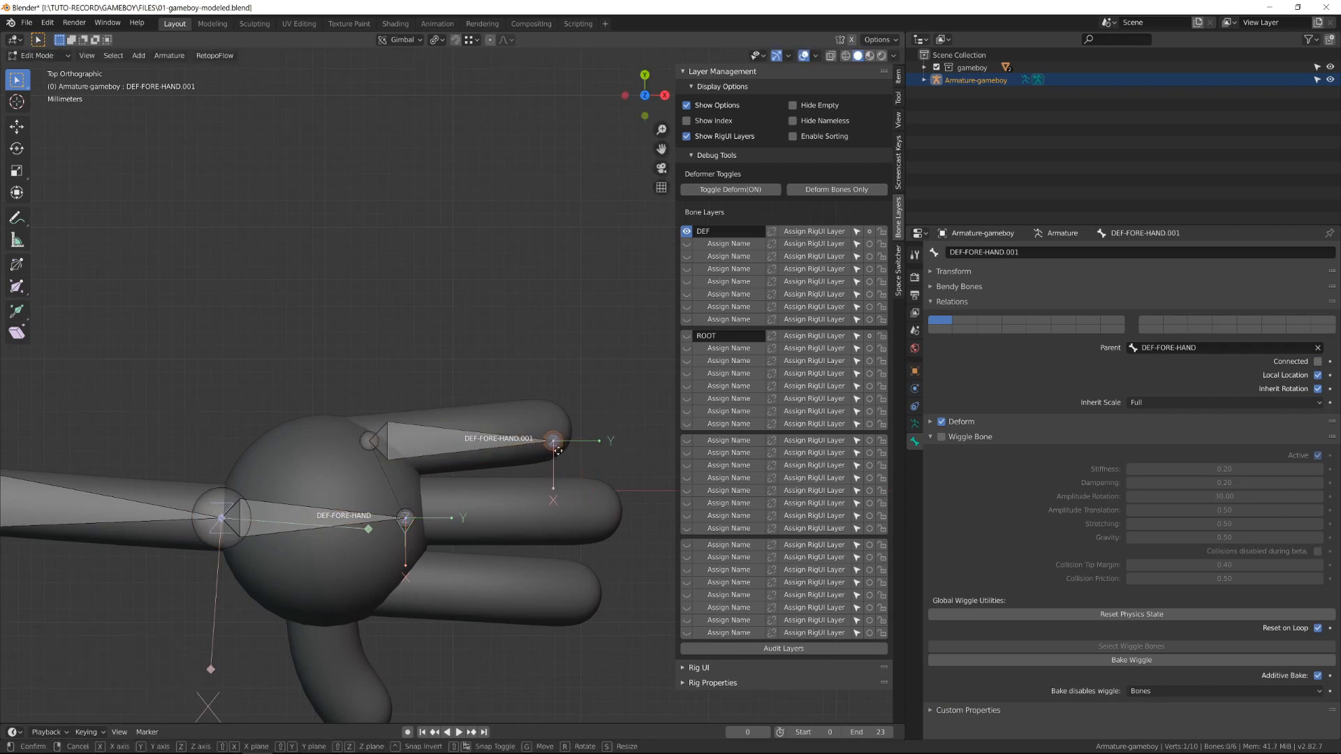
pyautogui.press('g')
pyautogui.click(569, 432)
# Duplicate the rear finger bone onto the middle finger and move its tip to the end of that finger.
pyautogui.click(503, 438)
pyautogui.scroll(-4, 504, 438)
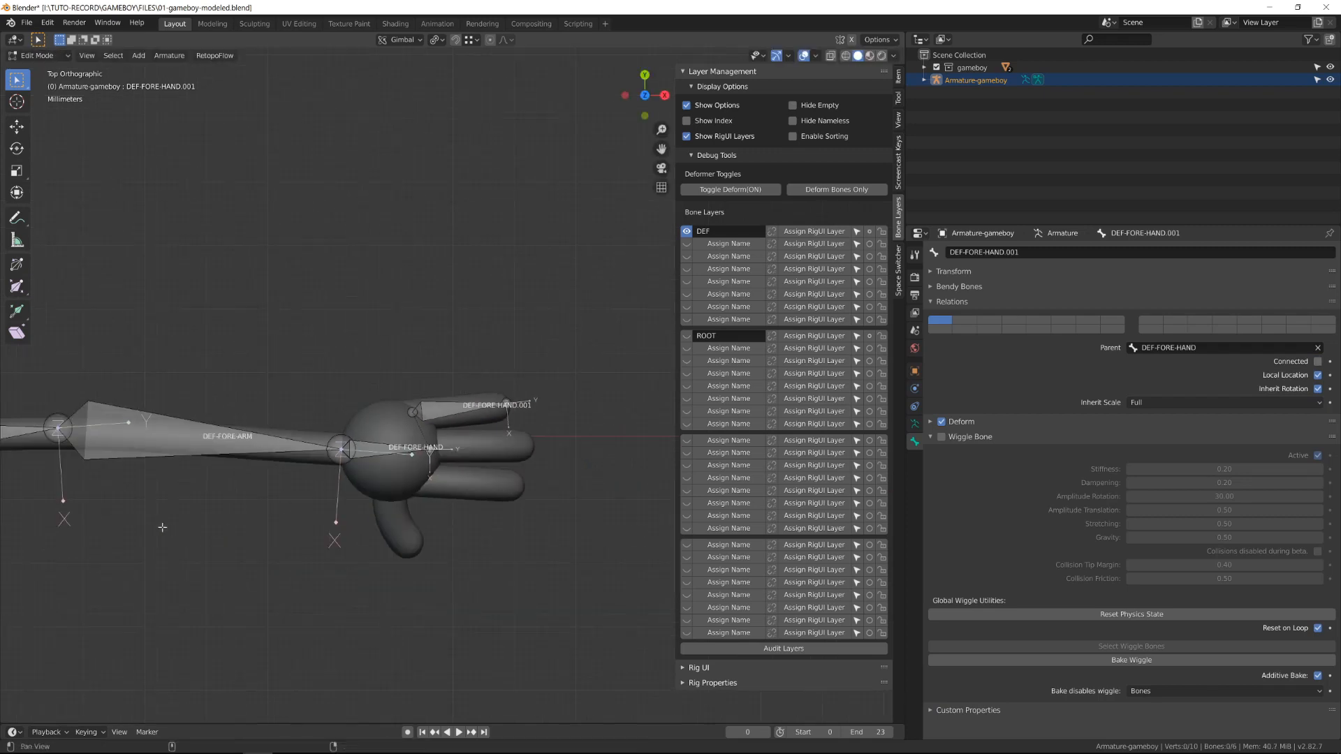
pyautogui.click(409, 388)
pyautogui.scroll(3, 453, 384)
pyautogui.hotkey('shift', 'd')
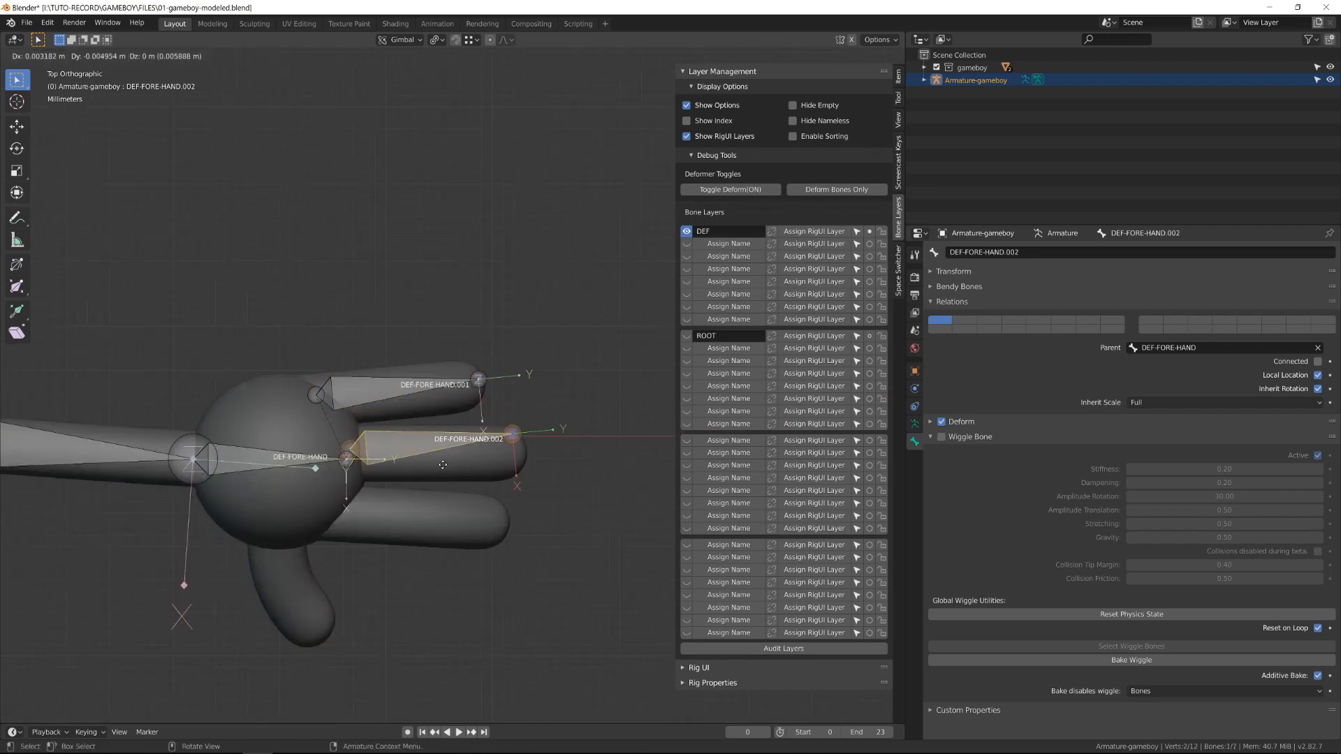
pyautogui.click(520, 466)
pyautogui.click(513, 440)
pyautogui.press('g')
pyautogui.click(528, 455)
# Duplicate the middle finger bone onto the front finger, offset about -0.003 m in X and -0.0056 m in Y, and fit its tip.
pyautogui.click(480, 452)
pyautogui.hotkey('shift', 'd')
pyautogui.click(449, 513)
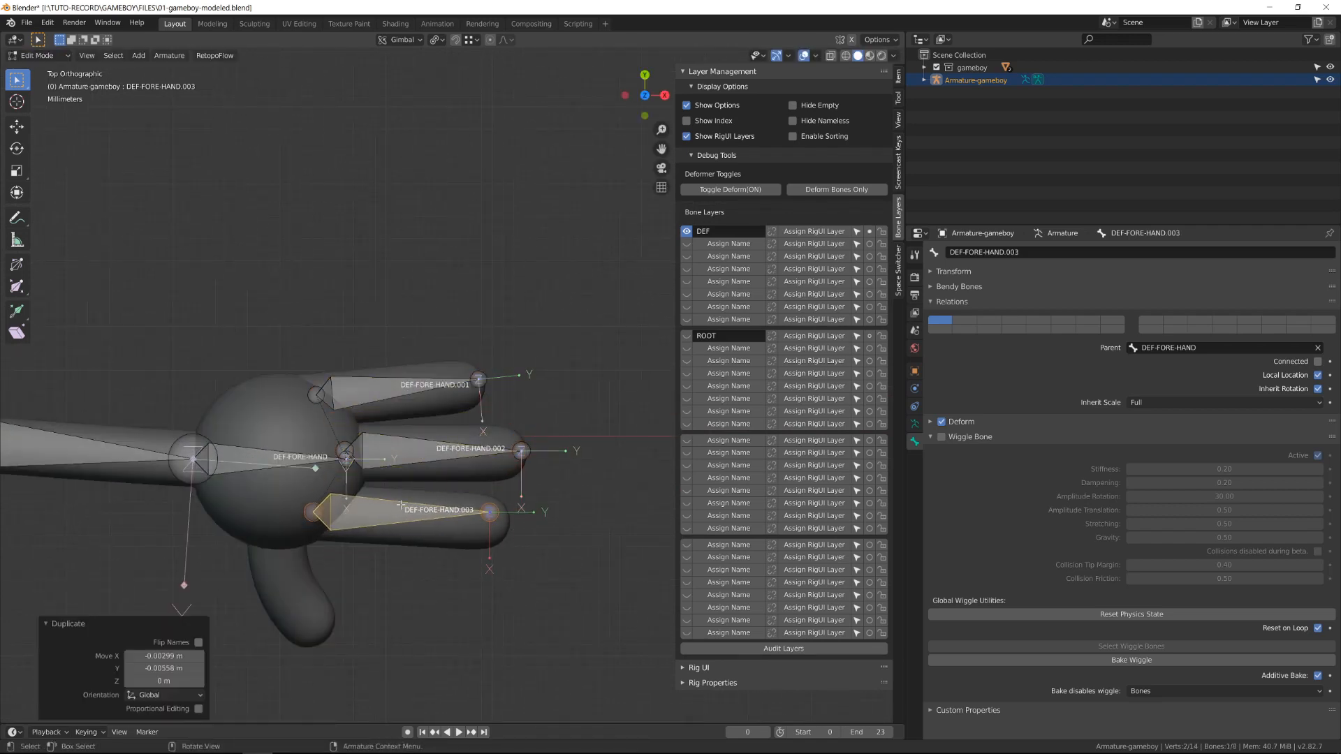
pyautogui.click(496, 507)
pyautogui.press('g')
pyautogui.click(510, 518)
# Duplicate the front finger bone to the base of the thumb and move its tip to the thumb's end.
pyautogui.click(468, 519)
pyautogui.hotkey('shift', 'd')
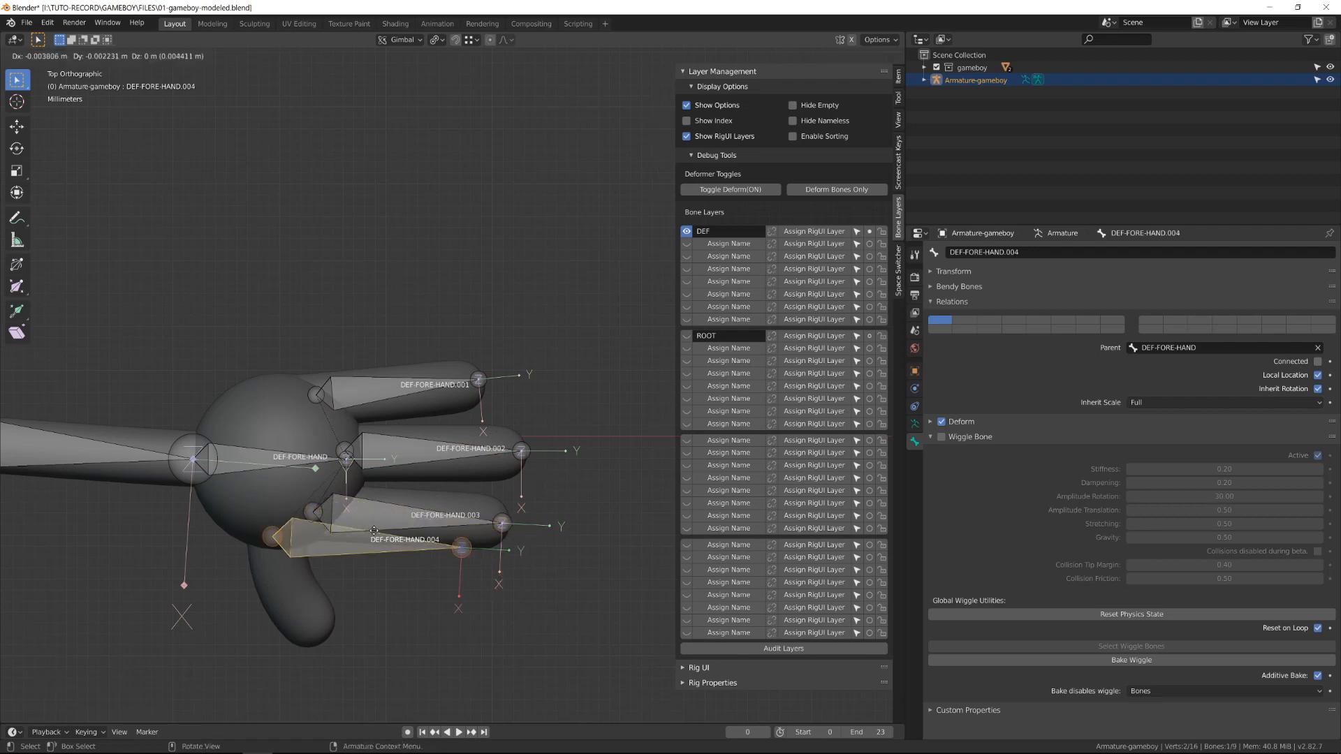
pyautogui.click(425, 539)
pyautogui.click(459, 552)
pyautogui.press('g')
pyautogui.click(314, 655)
# Rename the rear finger bone DEF-FINGER-A01.L.
pyautogui.click(382, 402)
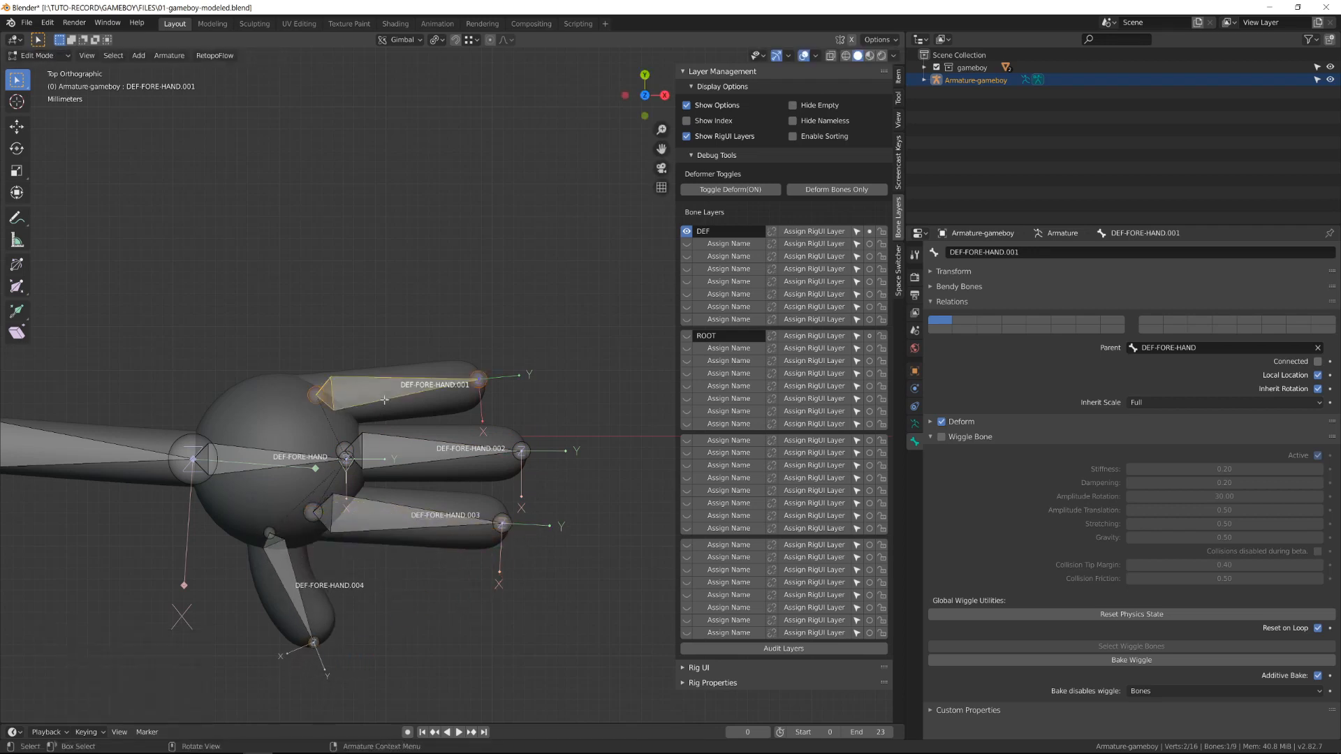
pyautogui.click(1013, 252)
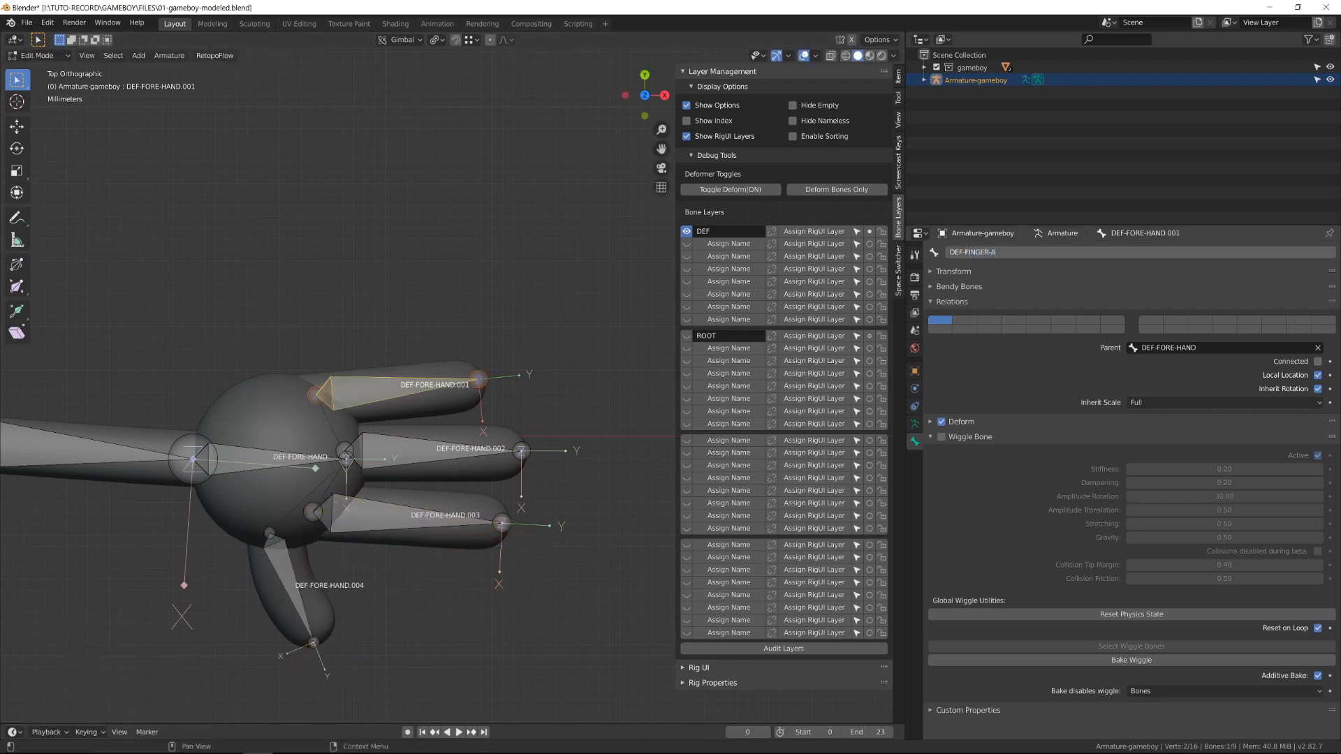
pyautogui.write('DEF-FINGER-A.L01')
pyautogui.press('Return')
# Isolate the rear finger bone by hiding all unselected bones.
pyautogui.press('ctrl+KP_1')
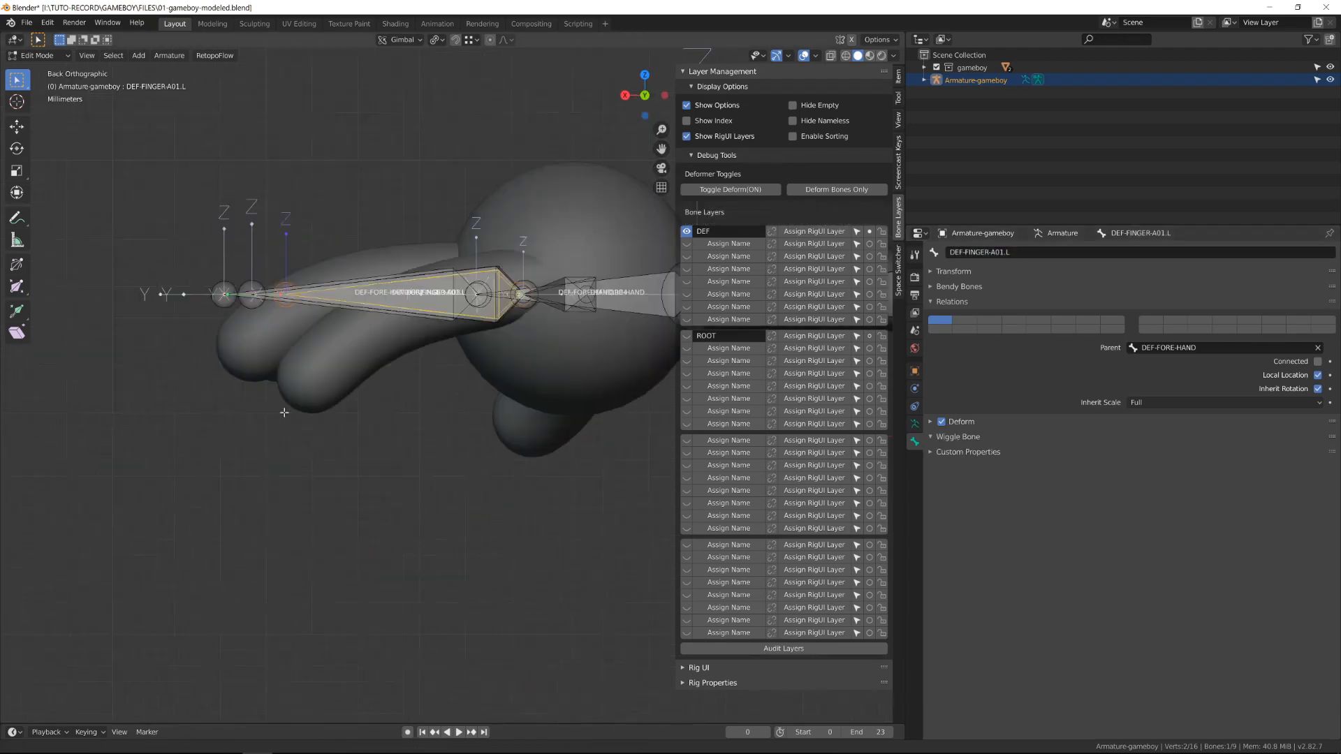
pyautogui.moveTo(284, 412); pyautogui.dragTo(319, 345, button='middle')
pyautogui.click(256, 339)
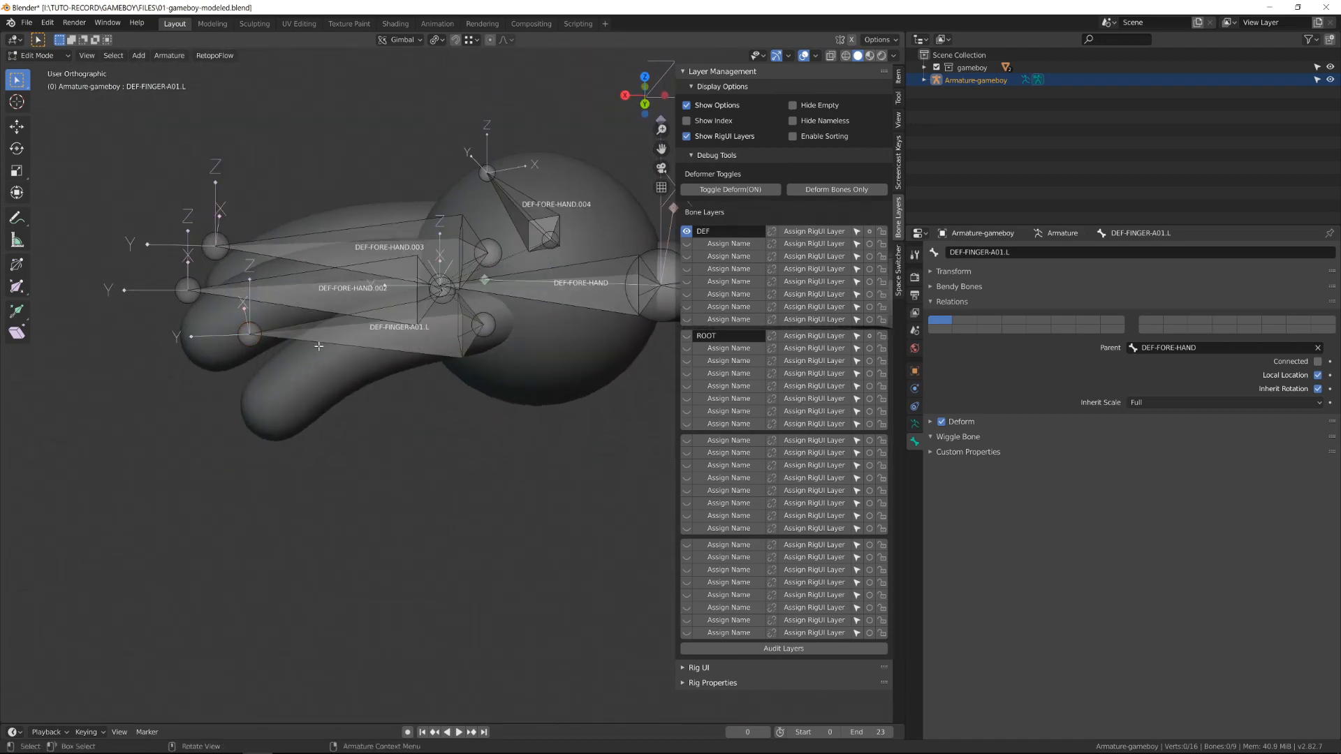
pyautogui.click(318, 346)
pyautogui.hotkey('shift', 'h')
# Enable the Screencast Keys overlay and set its font size to 30.
pyautogui.click(899, 183)
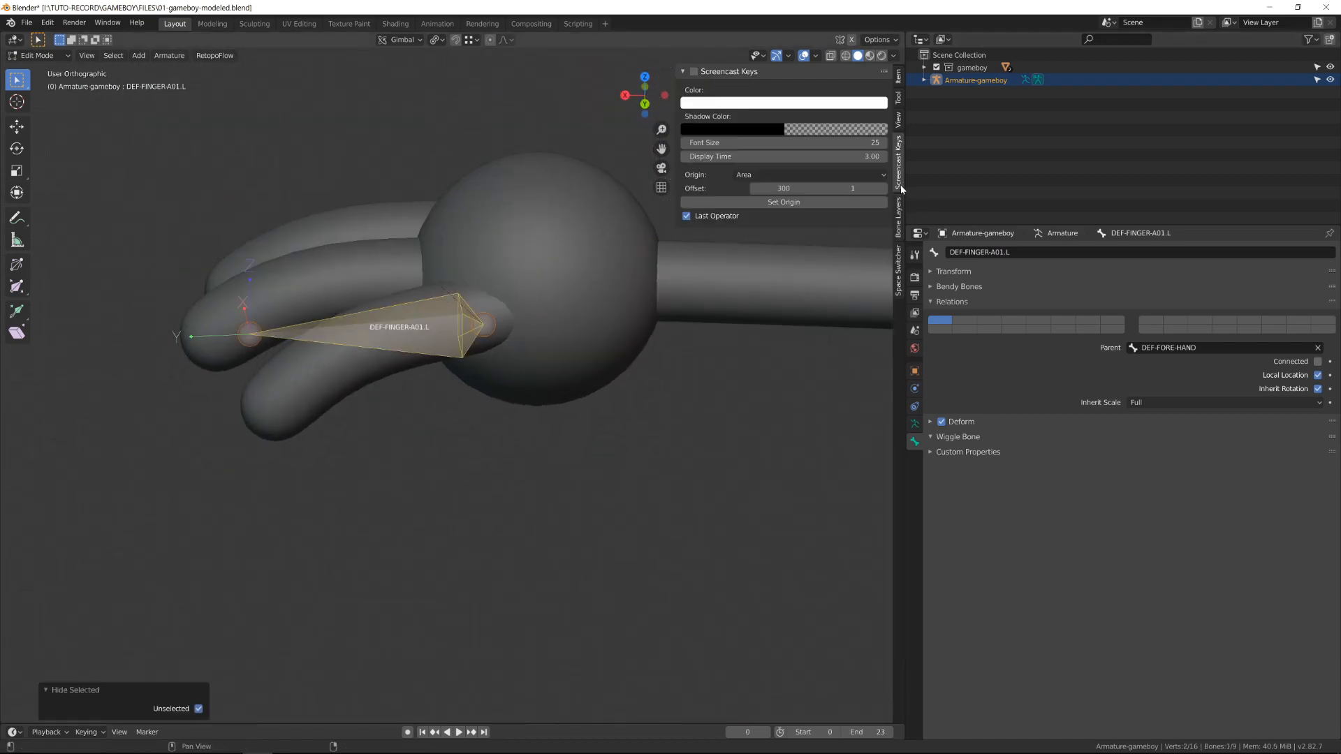
pyautogui.click(693, 71)
pyautogui.click(744, 104)
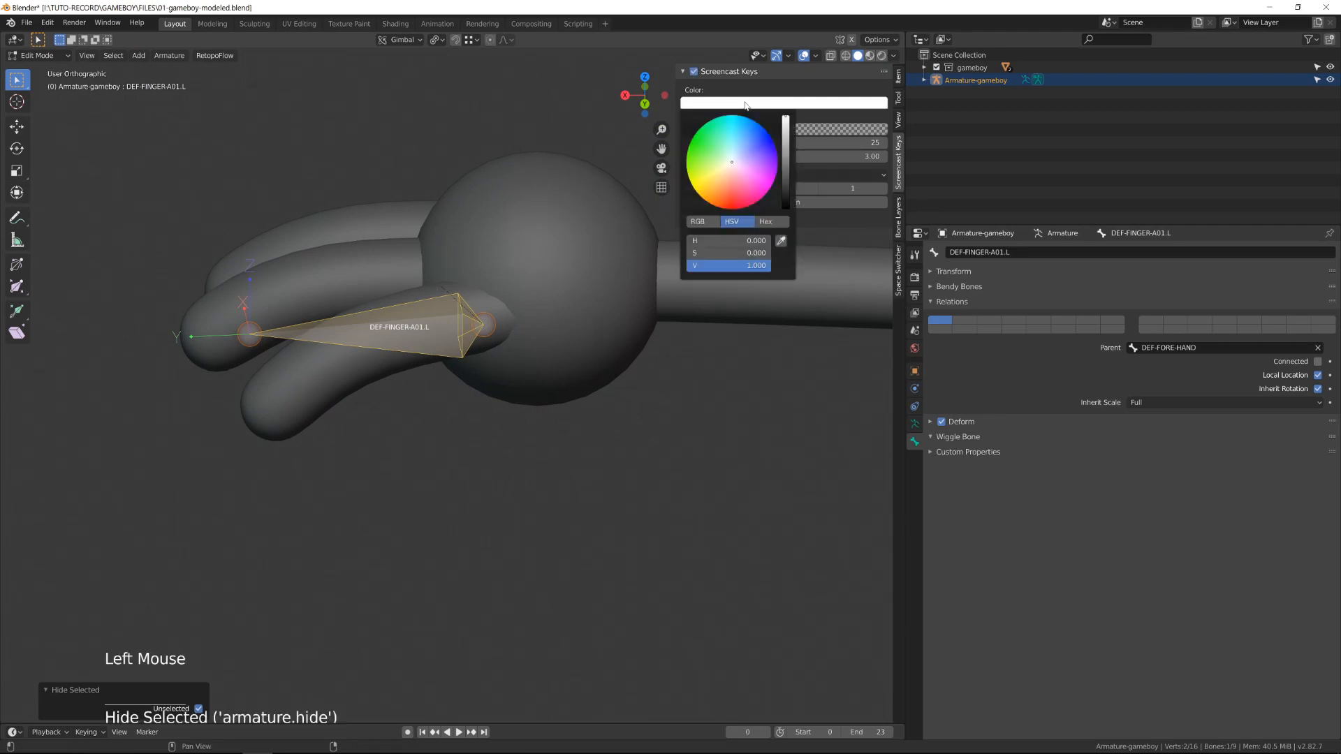
pyautogui.click(782, 143)
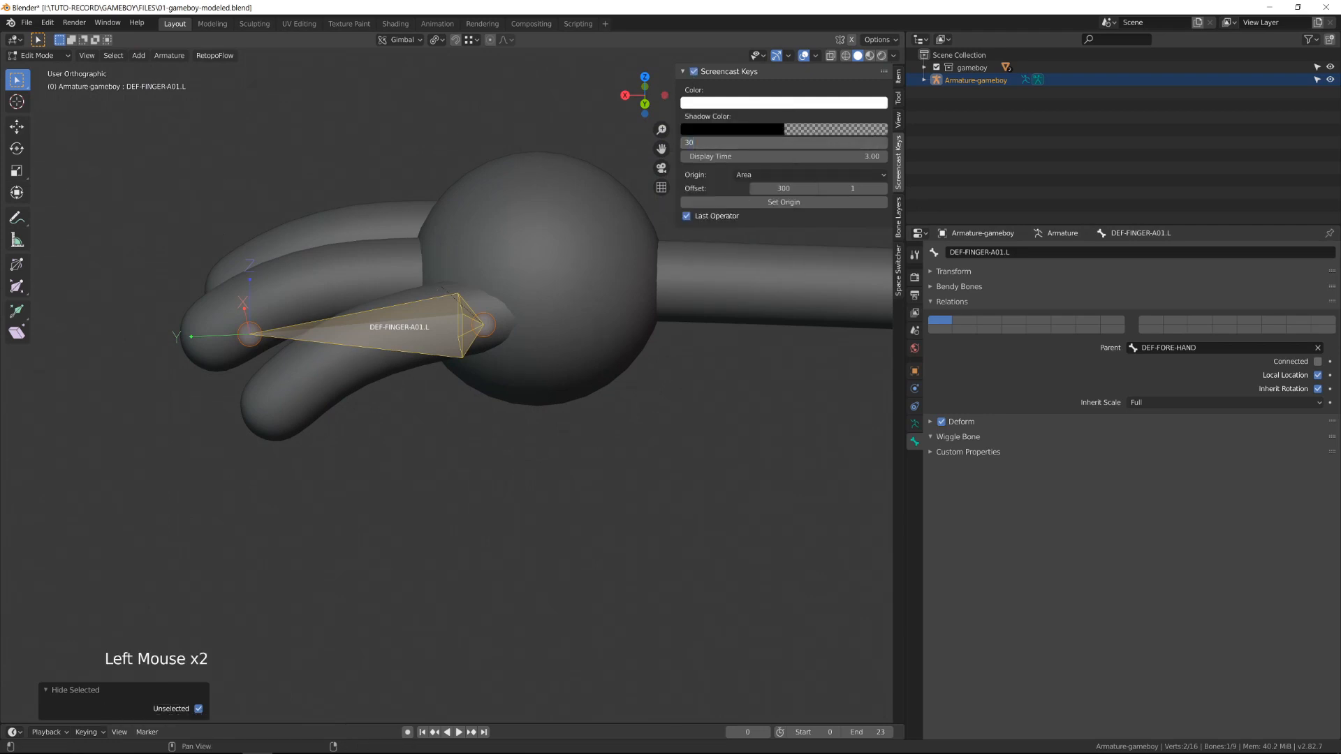
# Subdivide the isolated rear finger bone into two segments and view it from the back.
pyautogui.rightClick(318, 333)
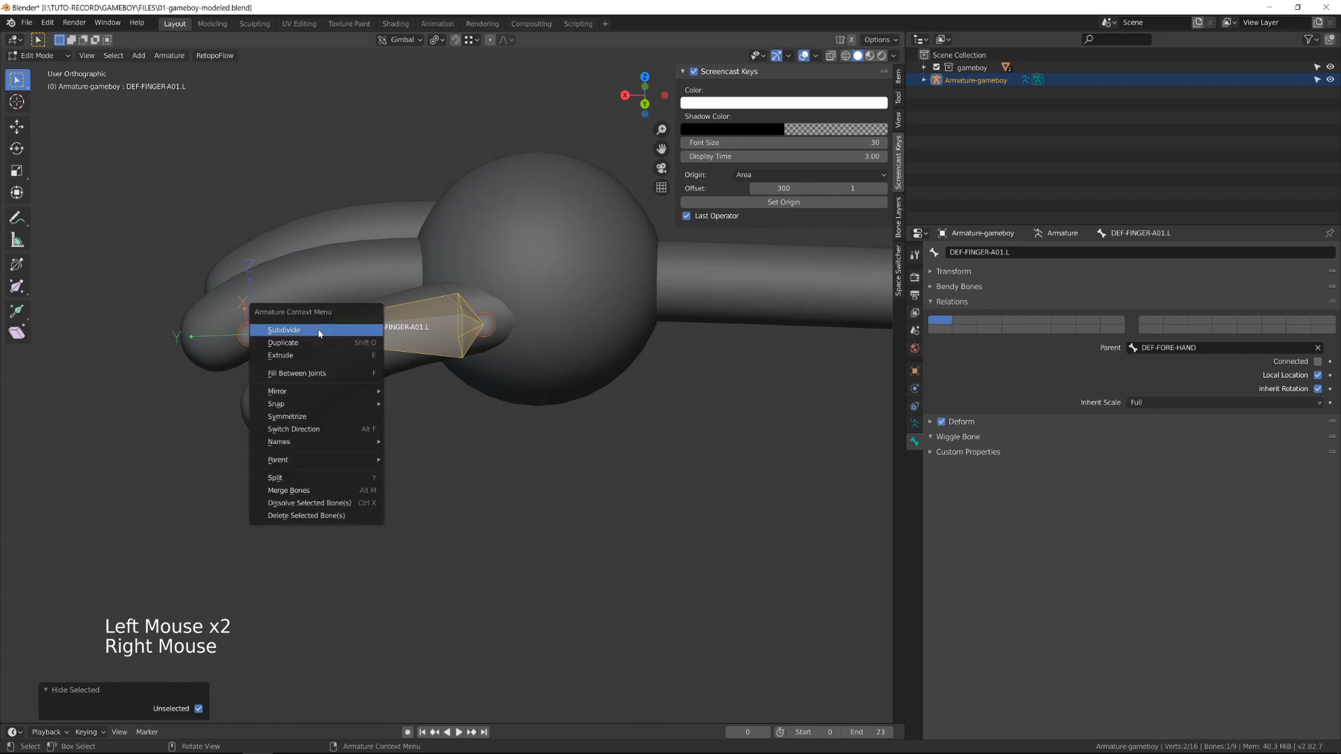
pyautogui.click(319, 331)
pyautogui.press('KP_3')
pyautogui.press('ctrl+KP_1')
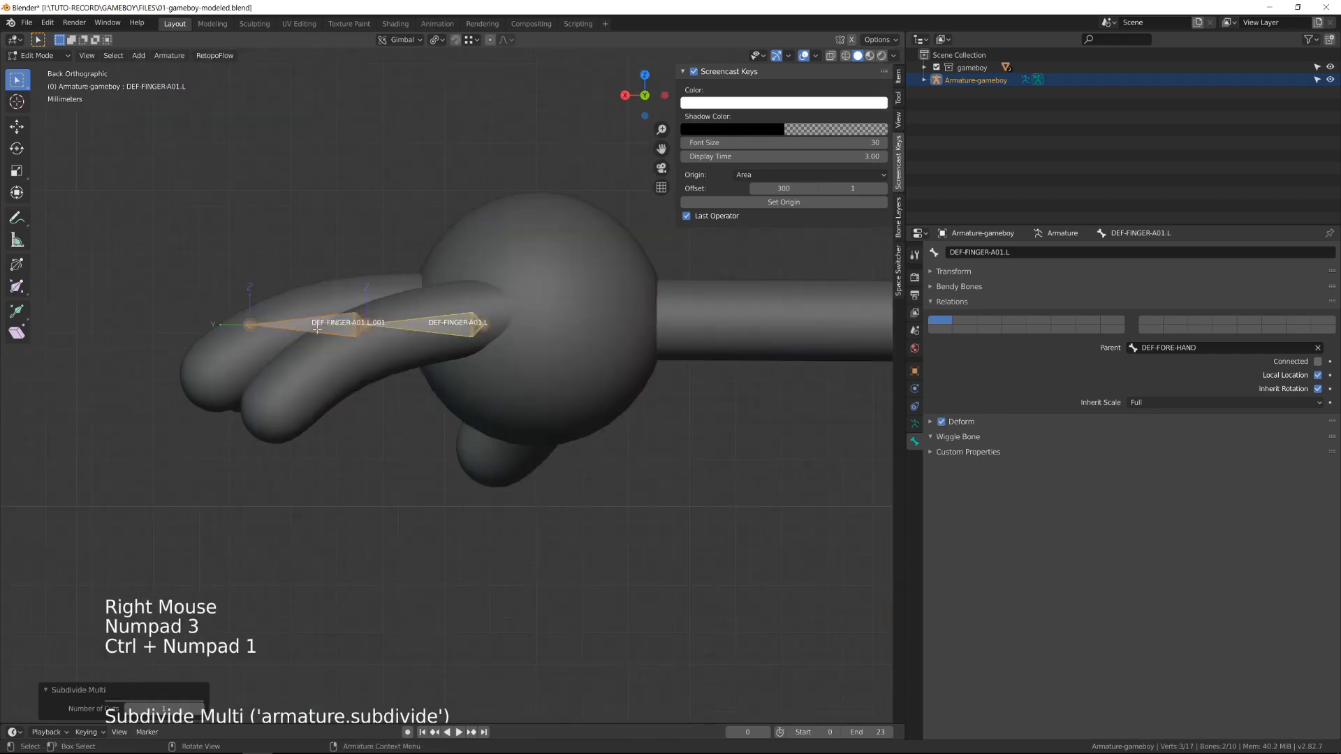
# Bend the rear finger chain to follow the curved mesh, lowering its tip about 0.005 m along Z to the fingertip.
pyautogui.click(292, 341)
pyautogui.press('r')
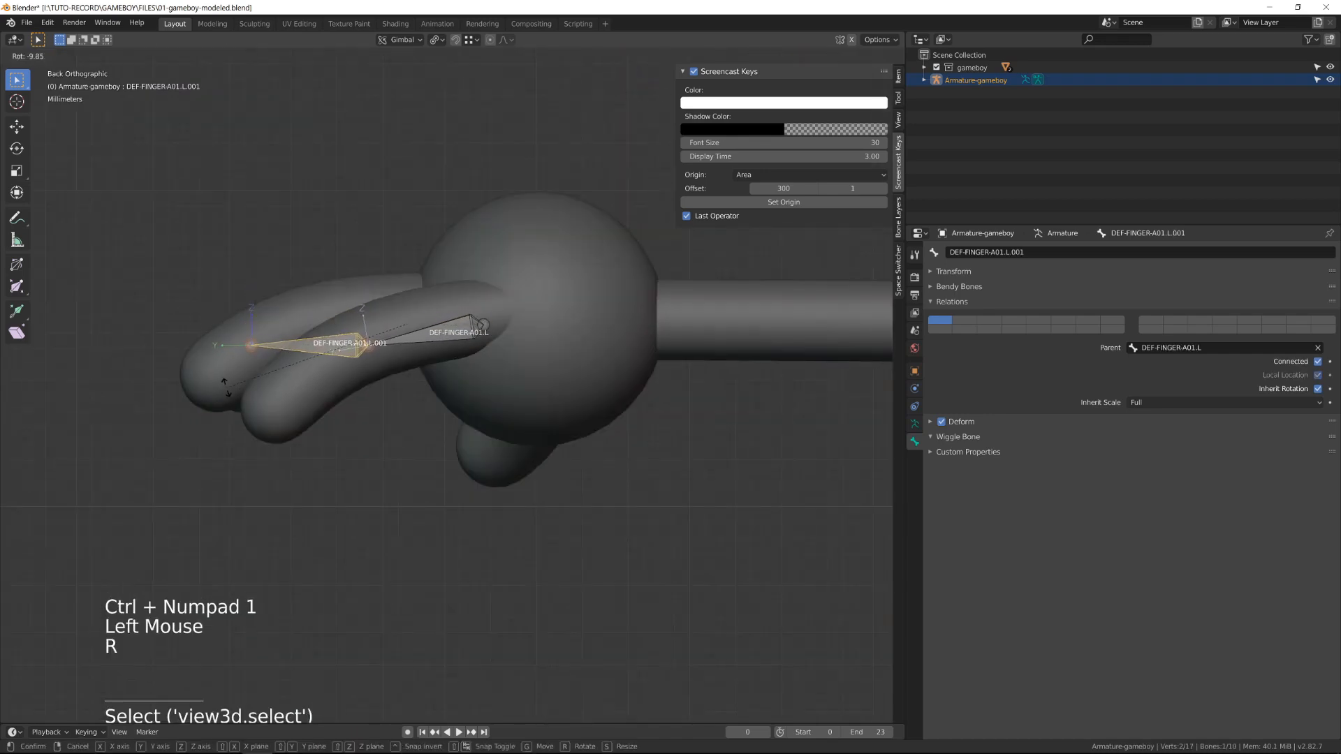
pyautogui.click(224, 384)
pyautogui.click(240, 343)
pyautogui.click(250, 344)
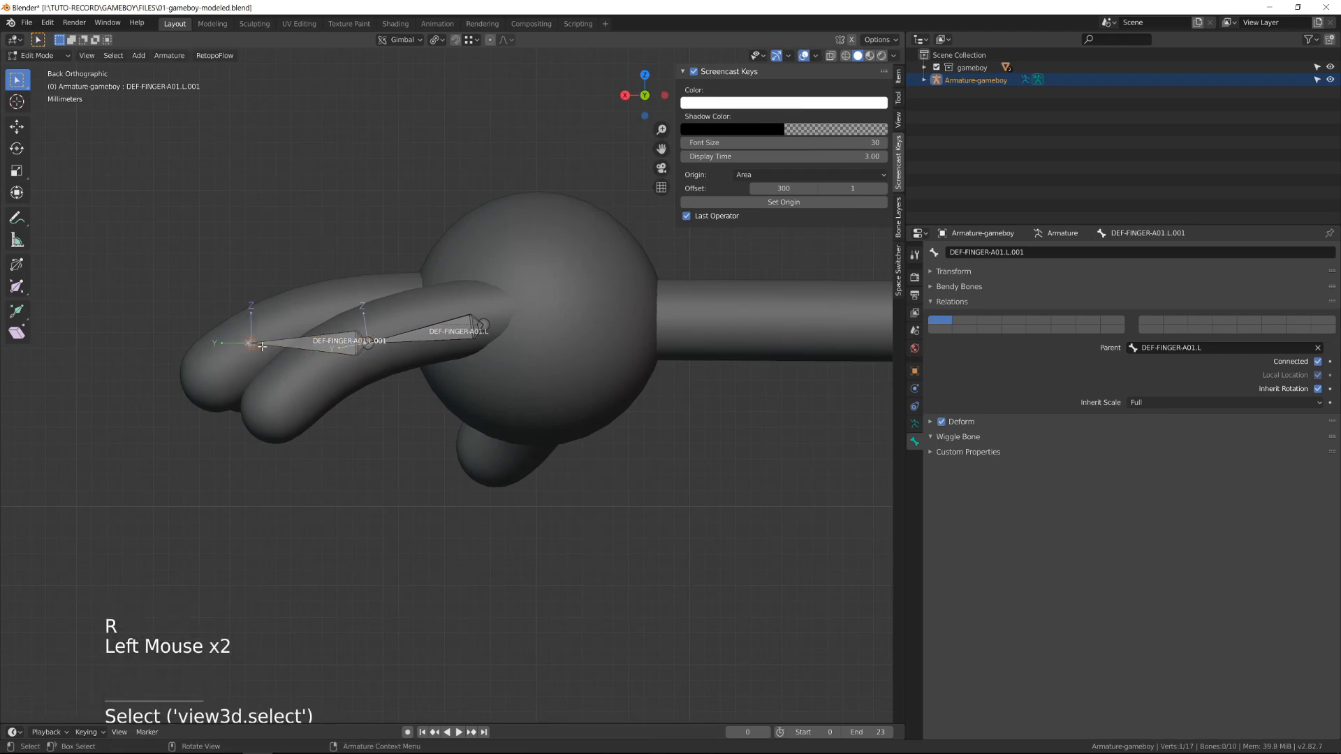
pyautogui.press('g')
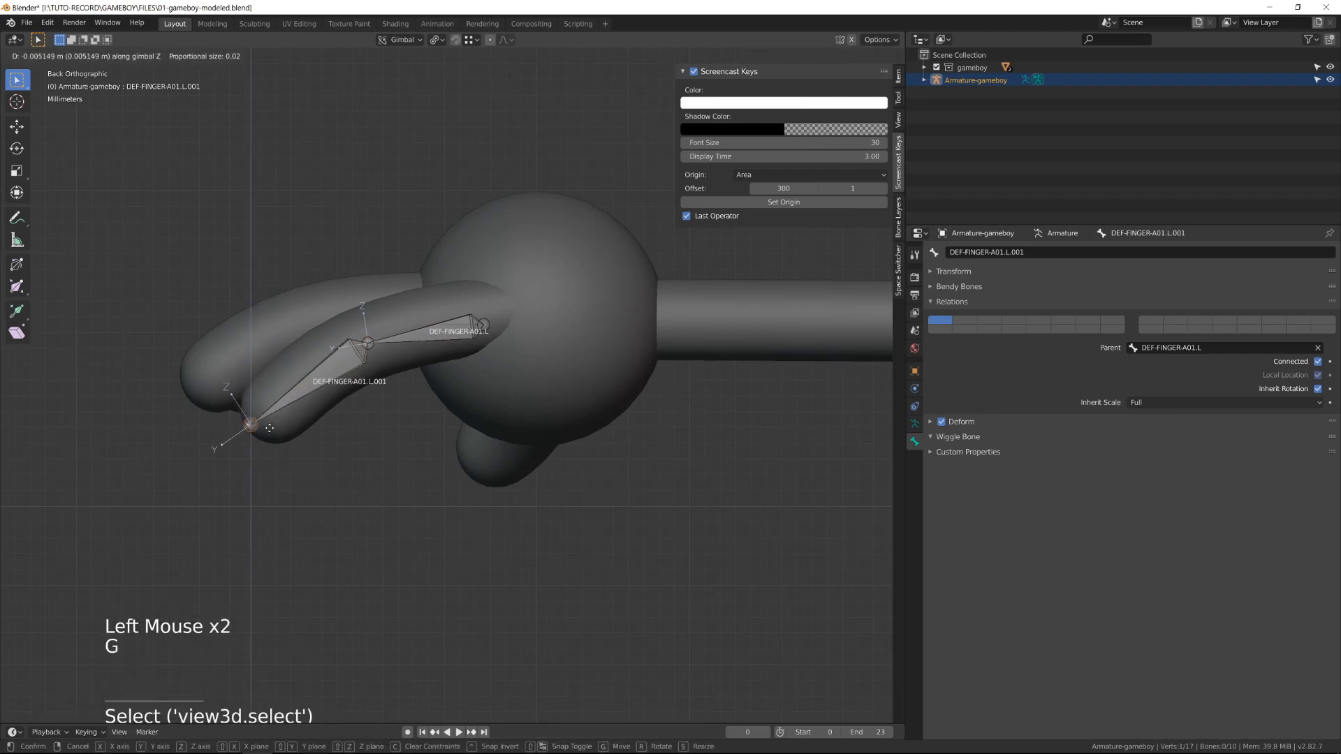
pyautogui.click(269, 434)
# Rename the outer segment of the rear finger DEF-FINGER-A02.L.
pyautogui.click(301, 410)
pyautogui.moveTo(300, 409); pyautogui.dragTo(321, 429, button='middle')
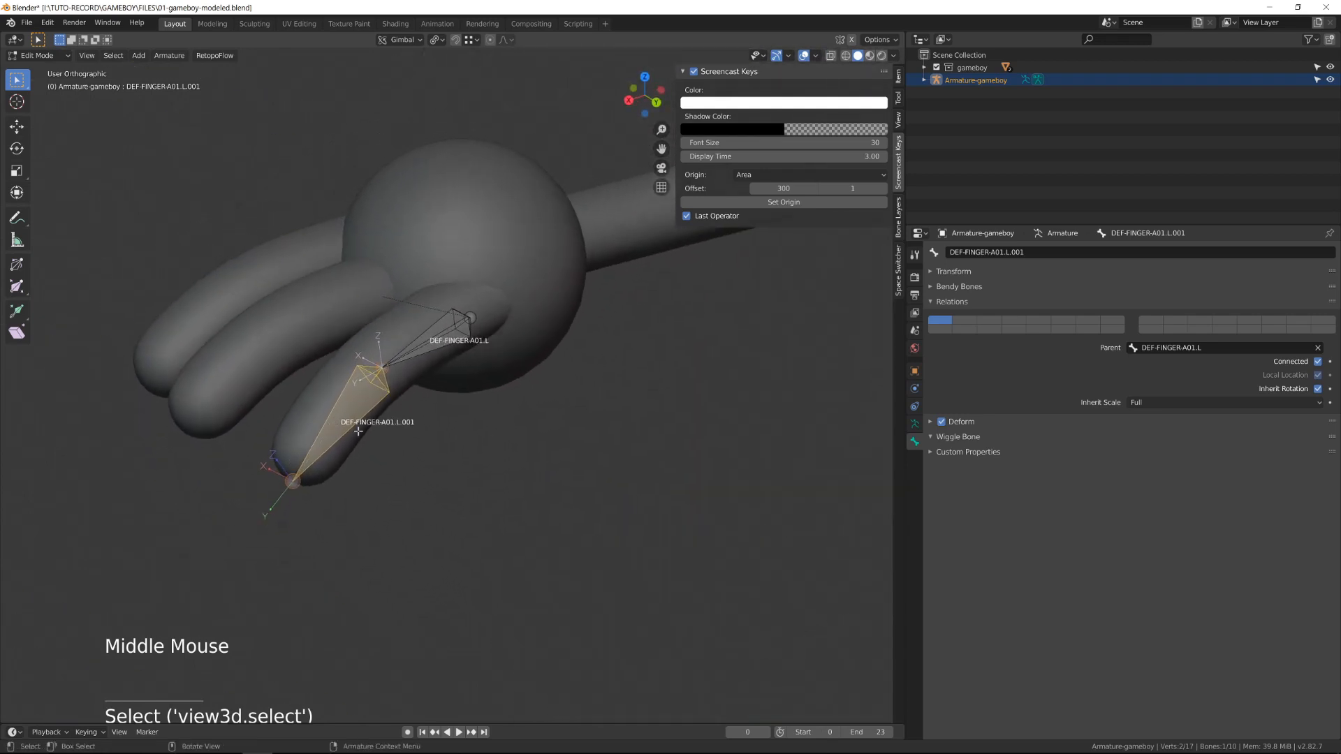
pyautogui.click(1003, 253)
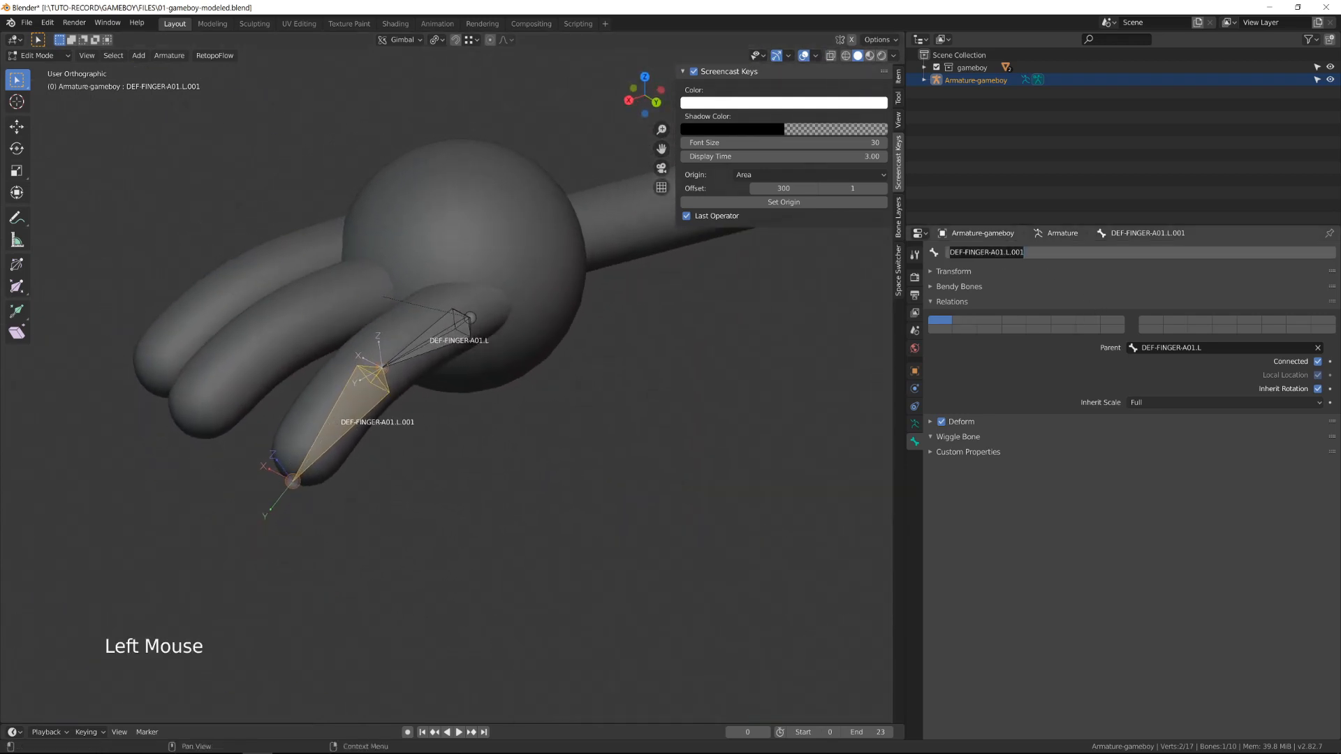
pyautogui.moveTo(999, 253); pyautogui.dragTo(1075, 258)
pyautogui.press('BackSpace')
pyautogui.write('2.L')
pyautogui.press('Return')
# Reveal the hidden bones and rename the middle finger bone DEF-FINGER-B01.L.
pyautogui.hotkey('alt', 'h')
pyautogui.click(301, 333)
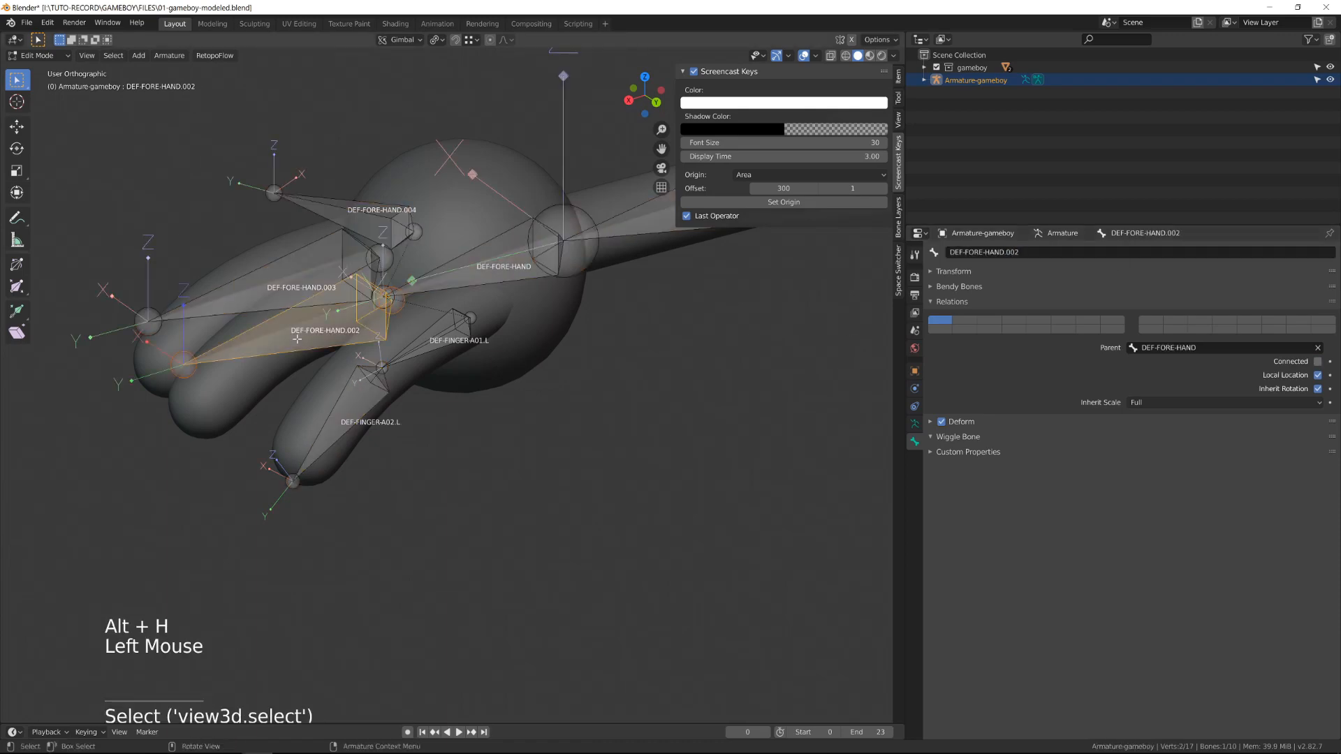
pyautogui.moveTo(301, 334); pyautogui.dragTo(344, 347, button='middle')
pyautogui.click(969, 252)
pyautogui.moveTo(965, 252); pyautogui.dragTo(1047, 255)
pyautogui.write('FINGER-B01.L')
pyautogui.press('Return')
# Subdivide the middle finger bone and lower its tip along Z to match the bent finger.
pyautogui.rightClick(335, 377)
pyautogui.click(336, 379)
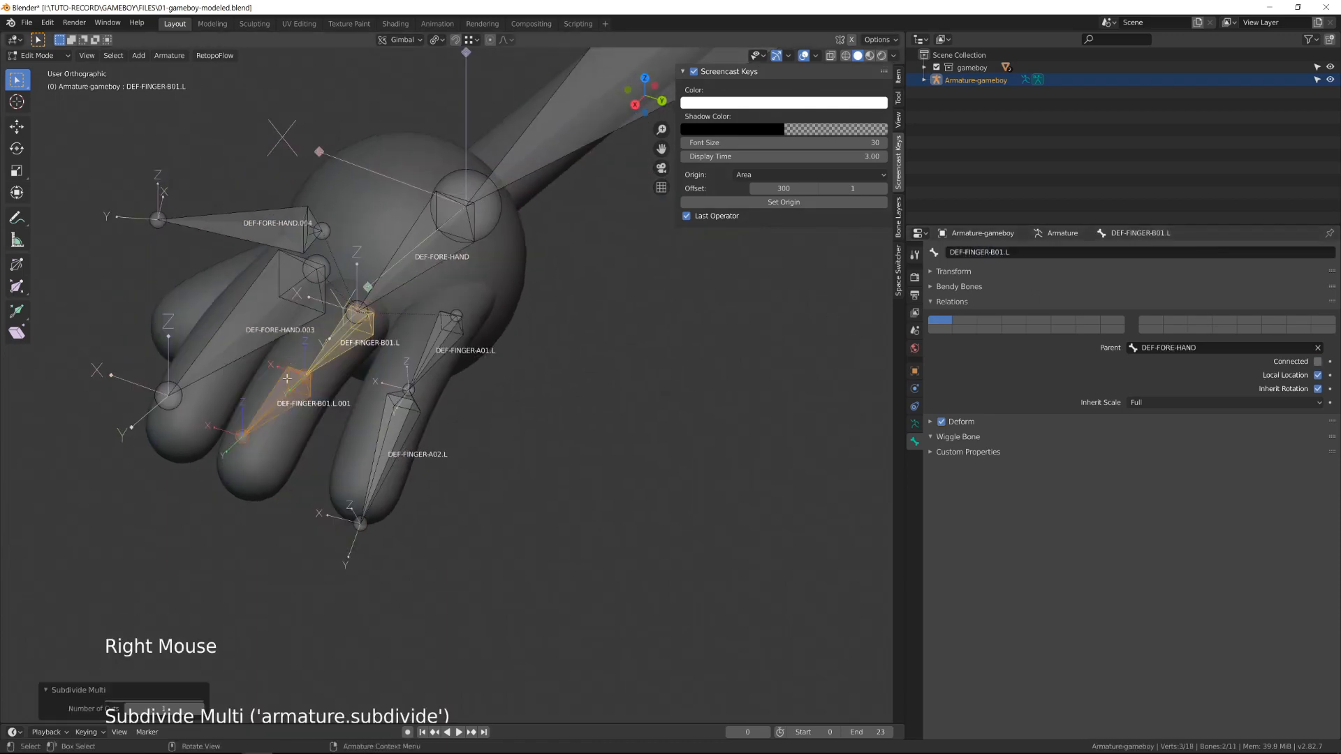
pyautogui.moveTo(210, 401); pyautogui.dragTo(275, 475)
pyautogui.press('ctrl+KP_1')
pyautogui.press('g')
pyautogui.press('z')
pyautogui.click(186, 509)
# Rename the outer segment of the middle finger DEF-FINGER-B02.L.
pyautogui.moveTo(186, 509); pyautogui.dragTo(301, 539, button='middle')
pyautogui.click(282, 463)
pyautogui.rightClick(284, 466)
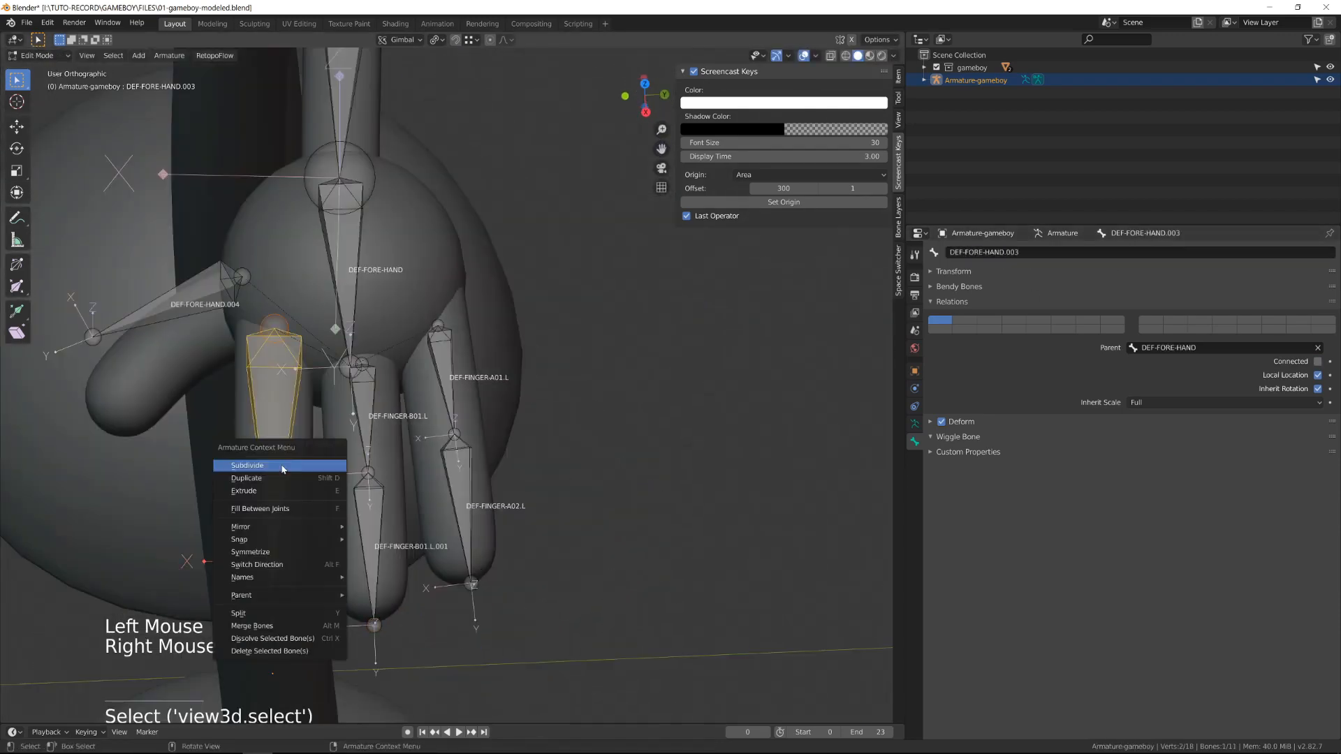
pyautogui.click(369, 533)
pyautogui.click(1003, 252)
pyautogui.moveTo(999, 253); pyautogui.dragTo(1107, 252)
pyautogui.press('BackSpace')
pyautogui.write('2.0L')
pyautogui.press('Return')
pyautogui.click(1009, 253)
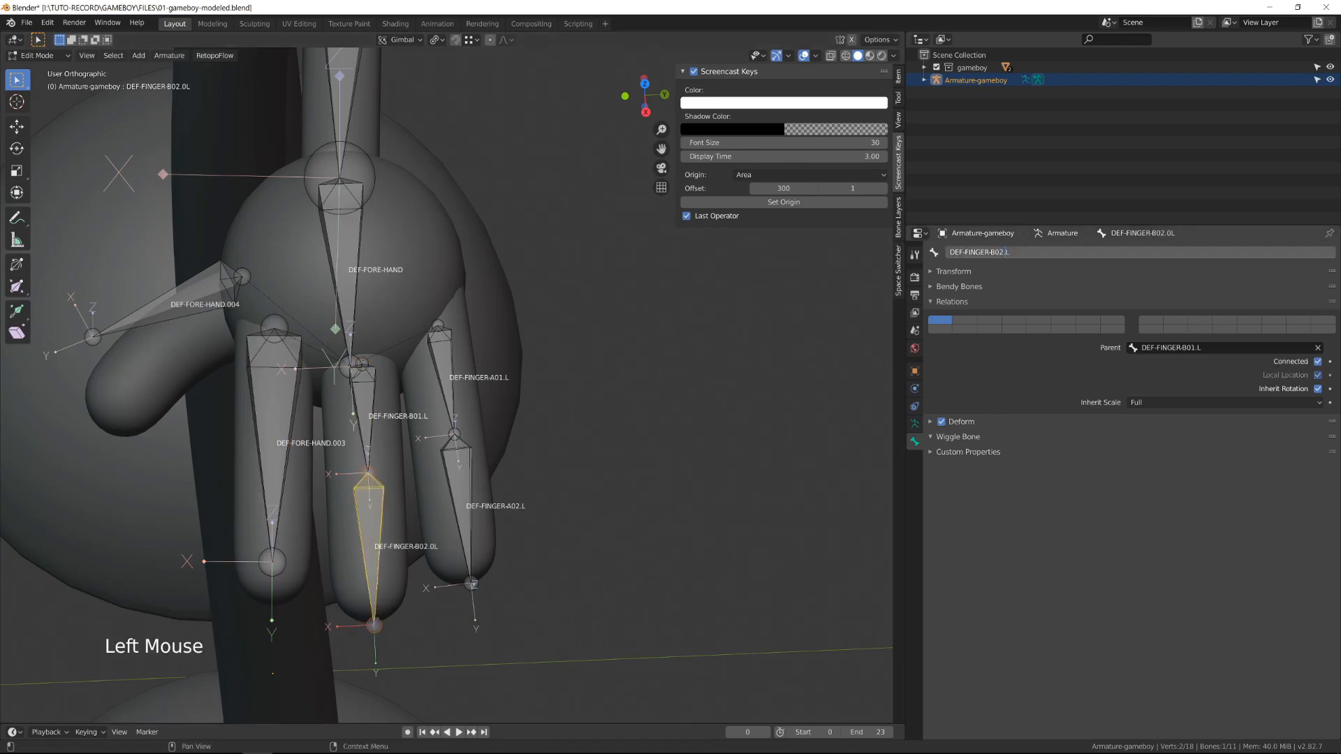
pyautogui.press('BackSpace')
pyautogui.press('Return')
# Subdivide the front finger bone and lower its tip about 0.0049 m along Z to the fingertip.
pyautogui.moveTo(447, 489); pyautogui.dragTo(614, 363, button='middle')
pyautogui.click(502, 426)
pyautogui.rightClick(504, 427)
pyautogui.click(505, 428)
pyautogui.click(628, 457)
pyautogui.press('g')
pyautogui.press('z')
pyautogui.click(624, 477)
# Rename the inner segment of the front finger DEF-FINGER-C01.L.
pyautogui.moveTo(624, 478); pyautogui.dragTo(615, 544, button='middle')
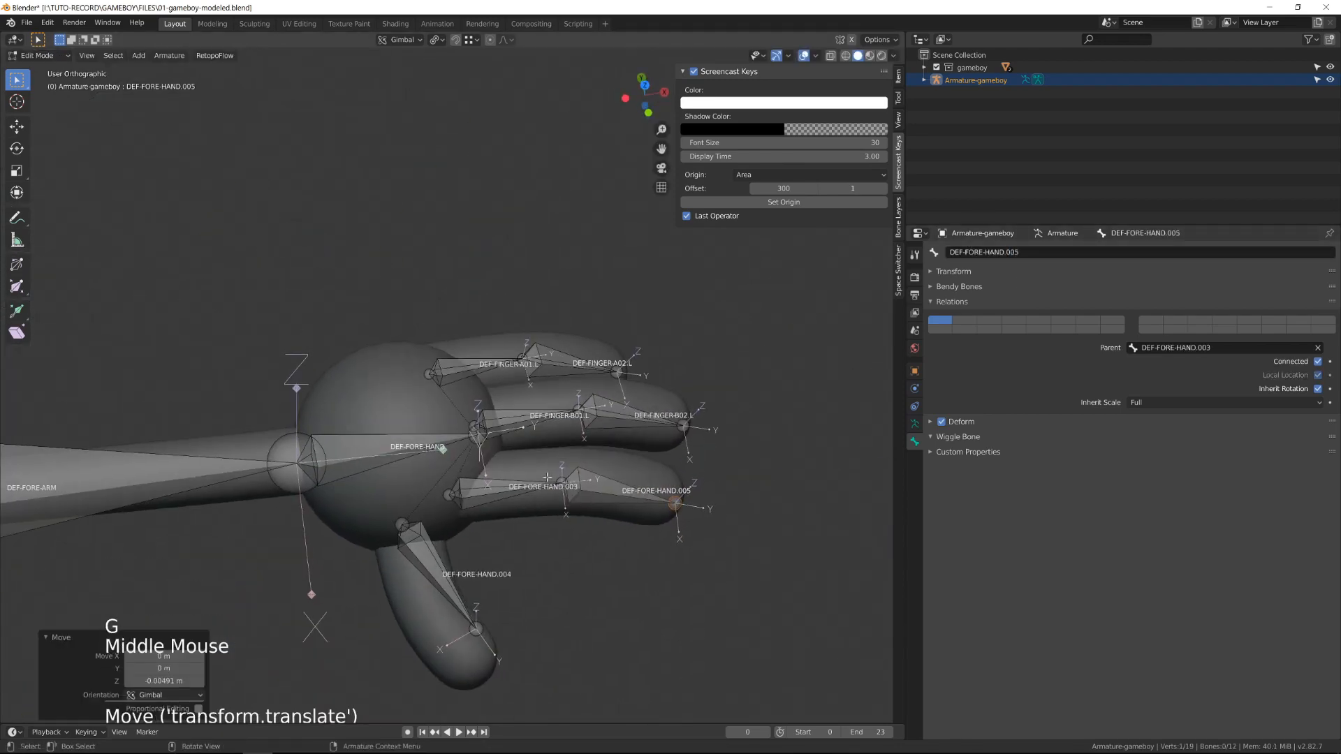
pyautogui.click(504, 493)
pyautogui.click(986, 253)
pyautogui.moveTo(967, 253); pyautogui.dragTo(1034, 252)
pyautogui.write('FINGER-C01.L')
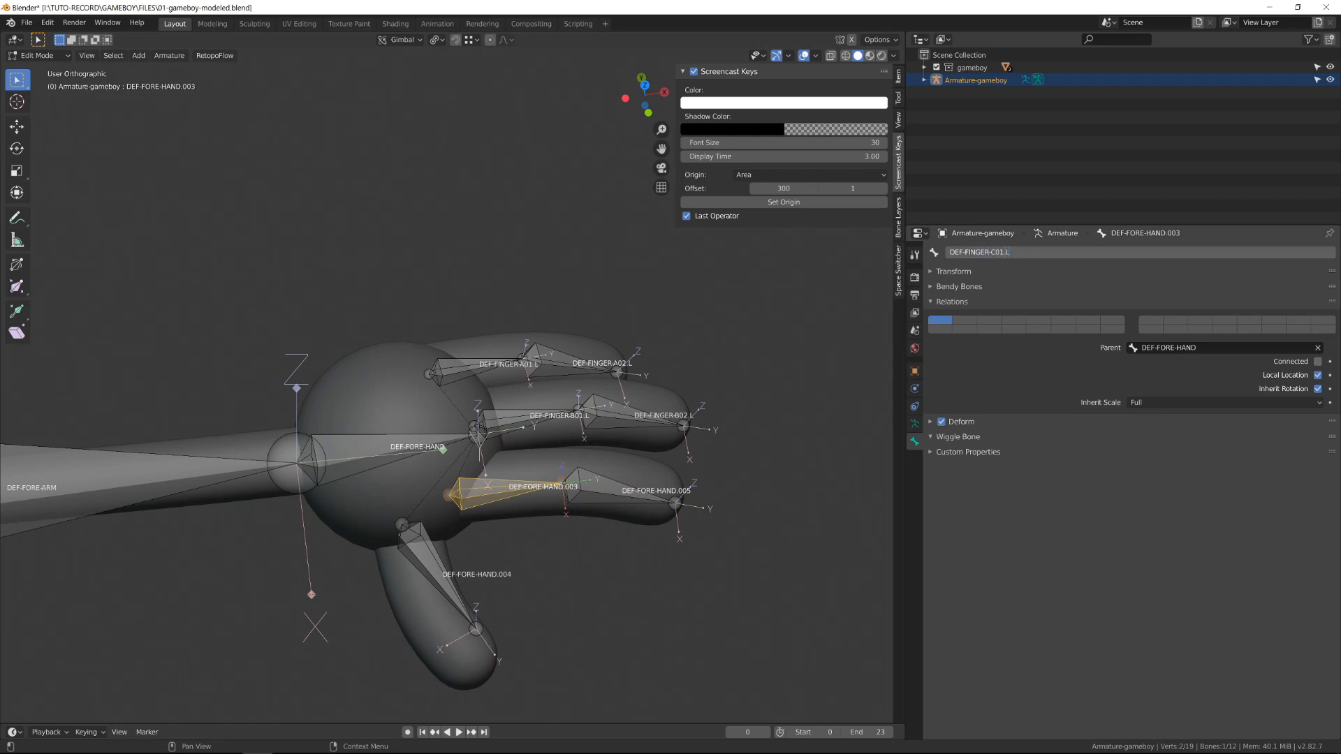
pyautogui.press('Return')
# Rename the outer segment of the front finger DEF-FINGER-C02.L.
pyautogui.click(615, 491)
pyautogui.click(984, 253)
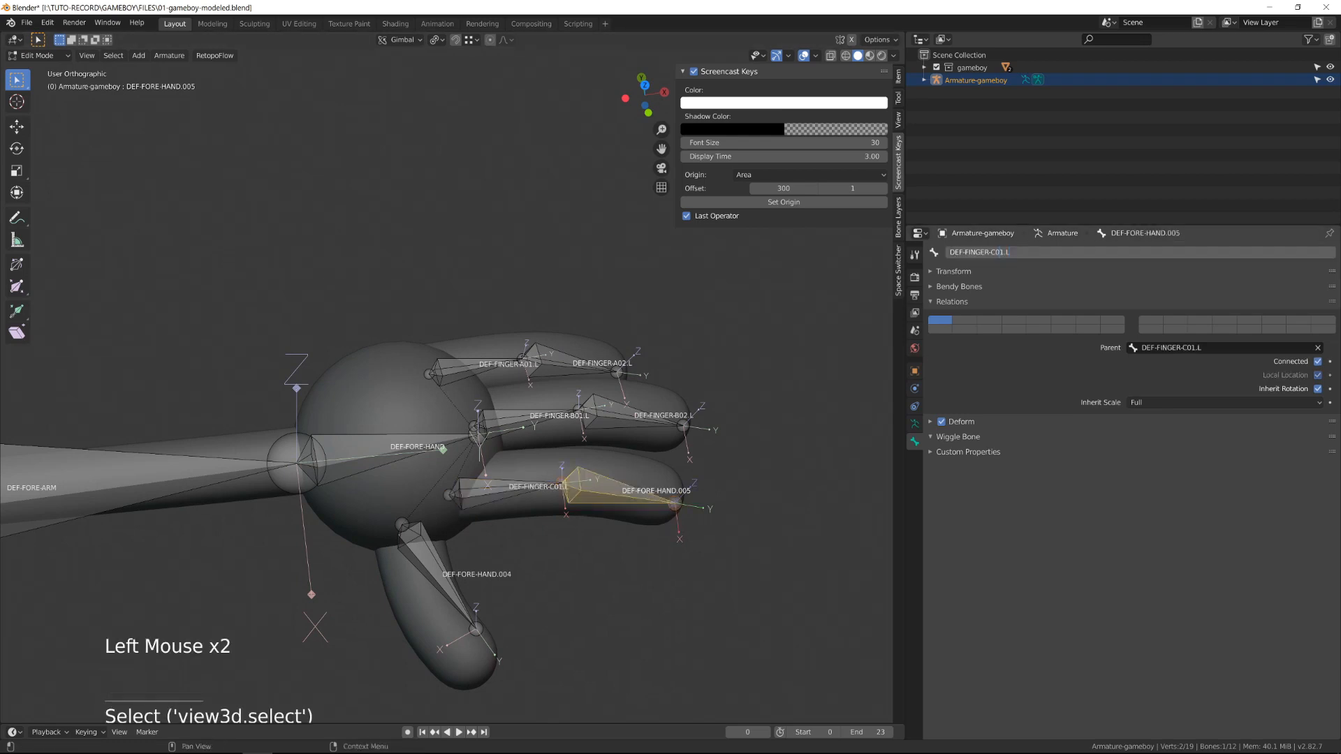
pyautogui.moveTo(967, 253); pyautogui.dragTo(1034, 253)
pyautogui.write('FINGER-C02.L')
pyautogui.press('Return')
# Rename the thumb bone DEF-THUMB01.L.
pyautogui.keyDown('shift'); pyautogui.moveTo(440, 569); pyautogui.dragTo(456, 460, button='middle'); pyautogui.keyUp('shift')
pyautogui.click(453, 461)
pyautogui.click(972, 254)
pyautogui.moveTo(968, 253); pyautogui.dragTo(1034, 253)
pyautogui.press('BackSpace')
pyautogui.write('THUMB01.L')
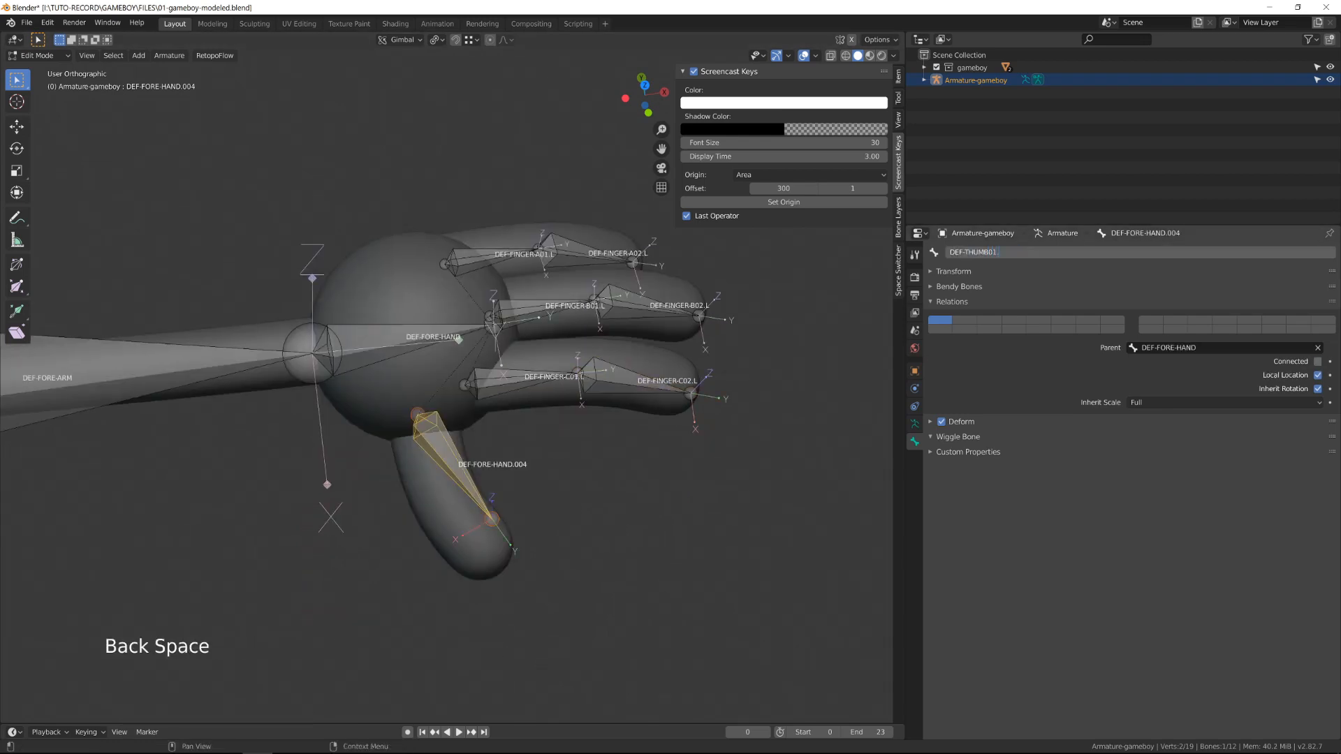
pyautogui.press('Return')
# Subdivide the thumb bone, fit it to the thumb from the top view, and rename the outer segment DEF-THUMB02.L.
pyautogui.keyDown('shift'); pyautogui.moveTo(516, 503); pyautogui.dragTo(575, 423, button='middle'); pyautogui.keyUp('shift')
pyautogui.press('KP_7')
pyautogui.click(526, 548)
pyautogui.click(504, 490)
pyautogui.rightClick(505, 490)
pyautogui.click(506, 490)
pyautogui.click(512, 513)
pyautogui.moveTo(991, 253); pyautogui.dragTo(1034, 253)
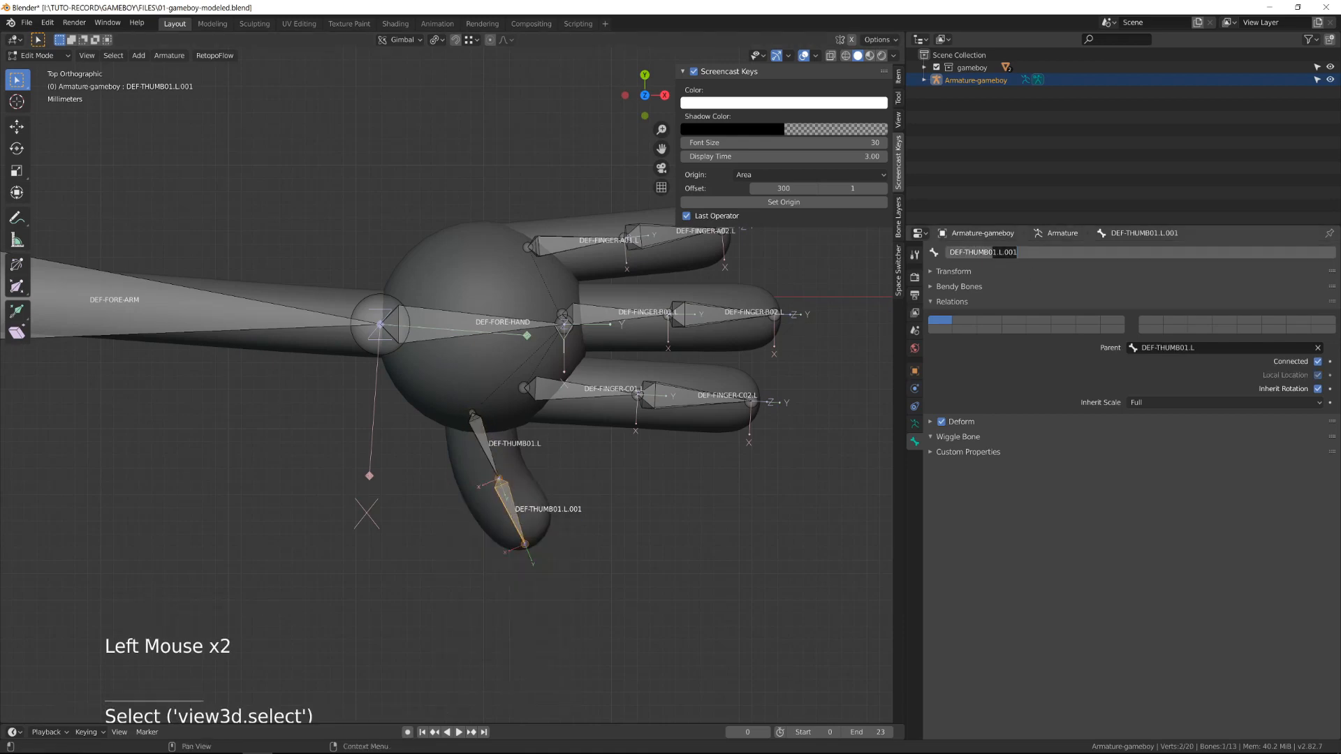
pyautogui.write('2.L')
pyautogui.press('Return')
# Lower both thumb bones about 0.0025 m along Z.
pyautogui.moveTo(558, 419); pyautogui.dragTo(454, 260, button='middle')
pyautogui.click(428, 247)
pyautogui.keyDown('shift'); pyautogui.click(392, 252); pyautogui.keyUp('shift')
pyautogui.press('g')
pyautogui.press('z')
pyautogui.click(391, 279)
# Rotate and reposition the thumb bones in the right side view to follow the thumb's downward slant.
pyautogui.press('KP_3')
pyautogui.press('g')
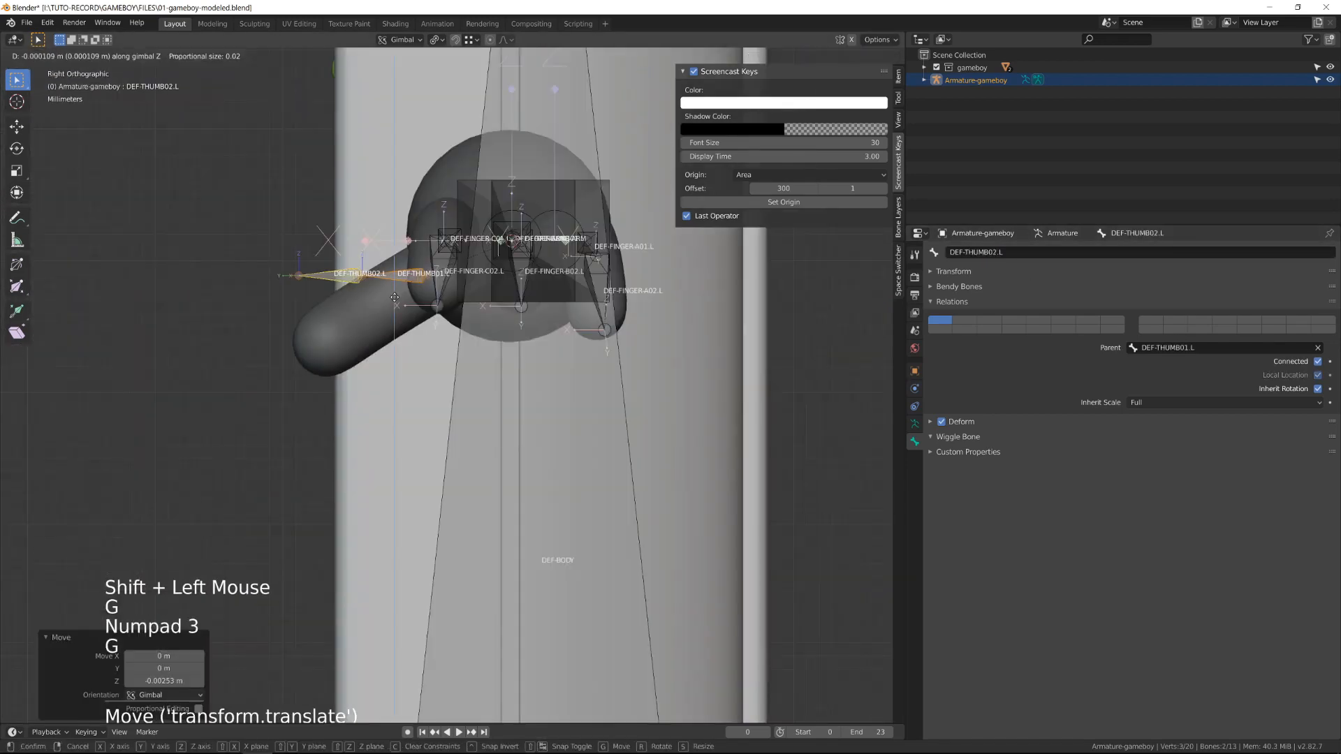
pyautogui.click(207, 288)
pyautogui.press('r')
pyautogui.click(302, 322)
pyautogui.click(303, 322)
pyautogui.press('g')
pyautogui.press('z')
pyautogui.click(305, 345)
# Raise both front finger bones about 0.0008 m along Z to centre them in the finger.
pyautogui.moveTo(306, 348); pyautogui.dragTo(590, 268, button='middle')
pyautogui.click(597, 250)
pyautogui.keyDown('shift'); pyautogui.click(702, 281); pyautogui.keyUp('shift')
pyautogui.press('KP_1')
pyautogui.press('KP_1')
pyautogui.moveTo(702, 281); pyautogui.dragTo(513, 241, button='middle')
pyautogui.press('g')
pyautogui.press('z')
pyautogui.click(740, 245)
# Show the ROOT bone layer alongside the DEF layer.
pyautogui.moveTo(596, 295); pyautogui.dragTo(614, 349, button='middle')
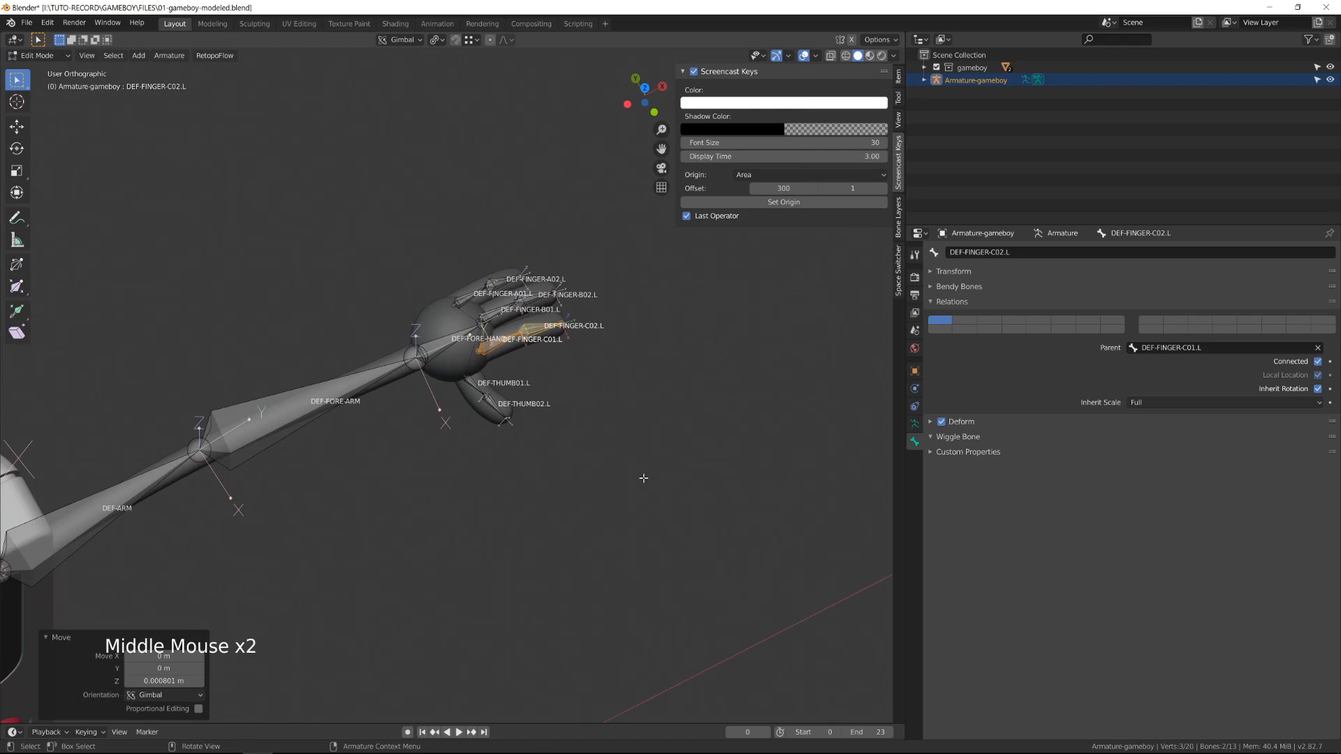
pyautogui.scroll(-5, 643, 475)
pyautogui.moveTo(643, 475); pyautogui.dragTo(569, 433, button='middle')
pyautogui.keyDown('shift'); pyautogui.moveTo(569, 433); pyautogui.dragTo(673, 349, button='middle'); pyautogui.keyUp('shift')
pyautogui.click(899, 76)
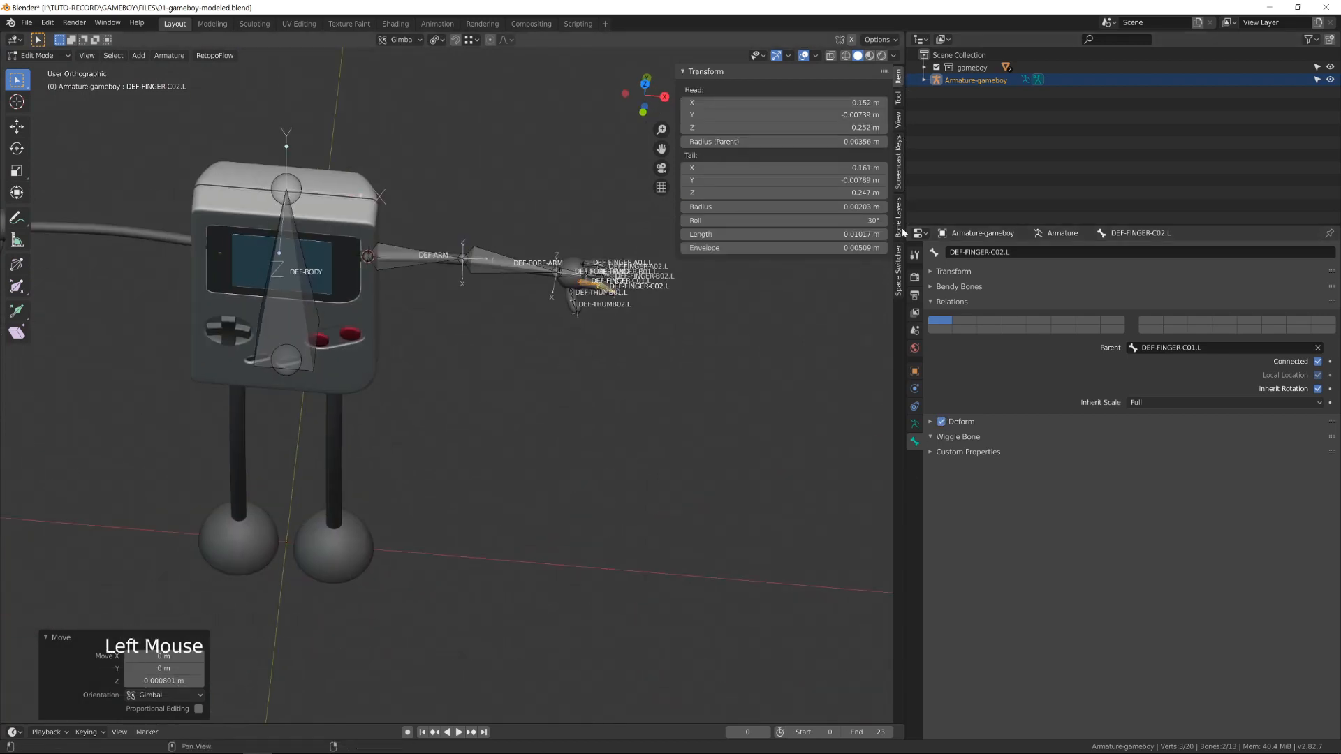
pyautogui.click(901, 230)
pyautogui.click(687, 335)
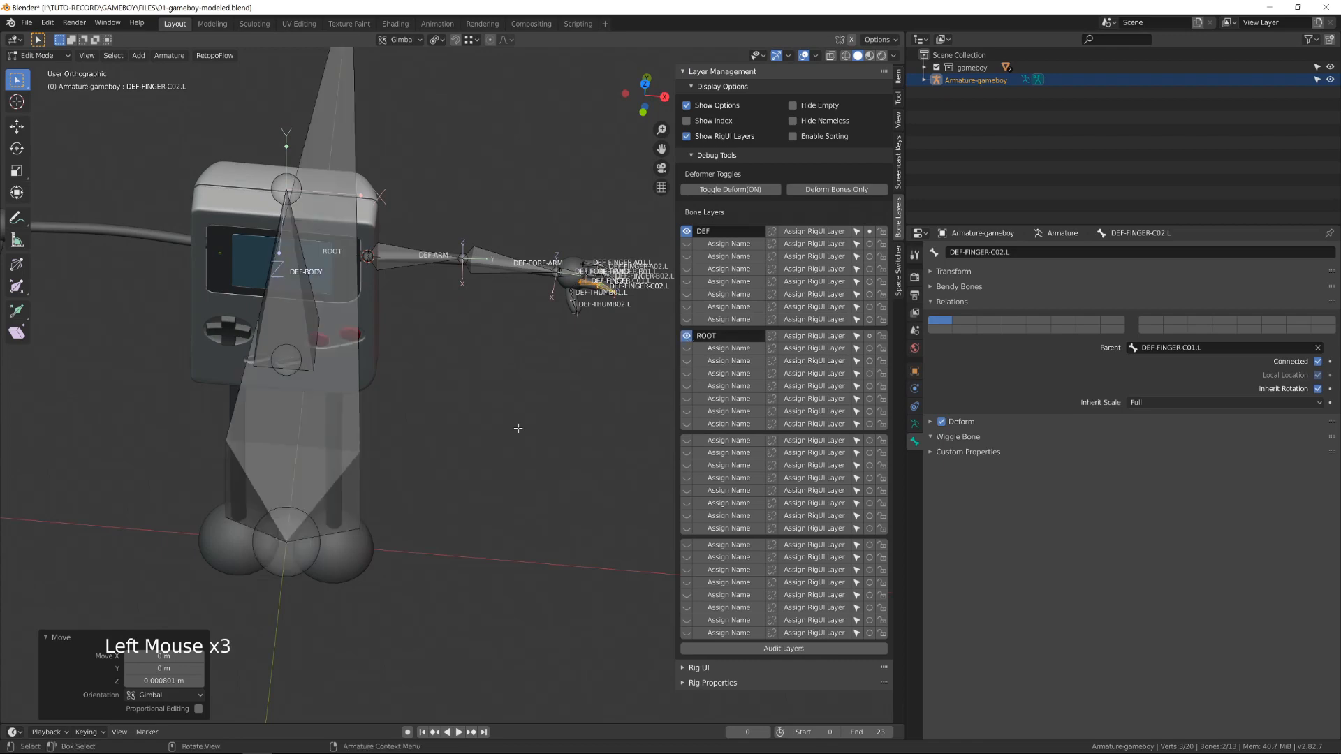
# Scale the ROOT bone down by a factor of about 0.363 and turn off its Deform option.
pyautogui.click(366, 464)
pyautogui.moveTo(365, 463); pyautogui.dragTo(252, 280, button='middle')
pyautogui.scroll(-5, 580, 84)
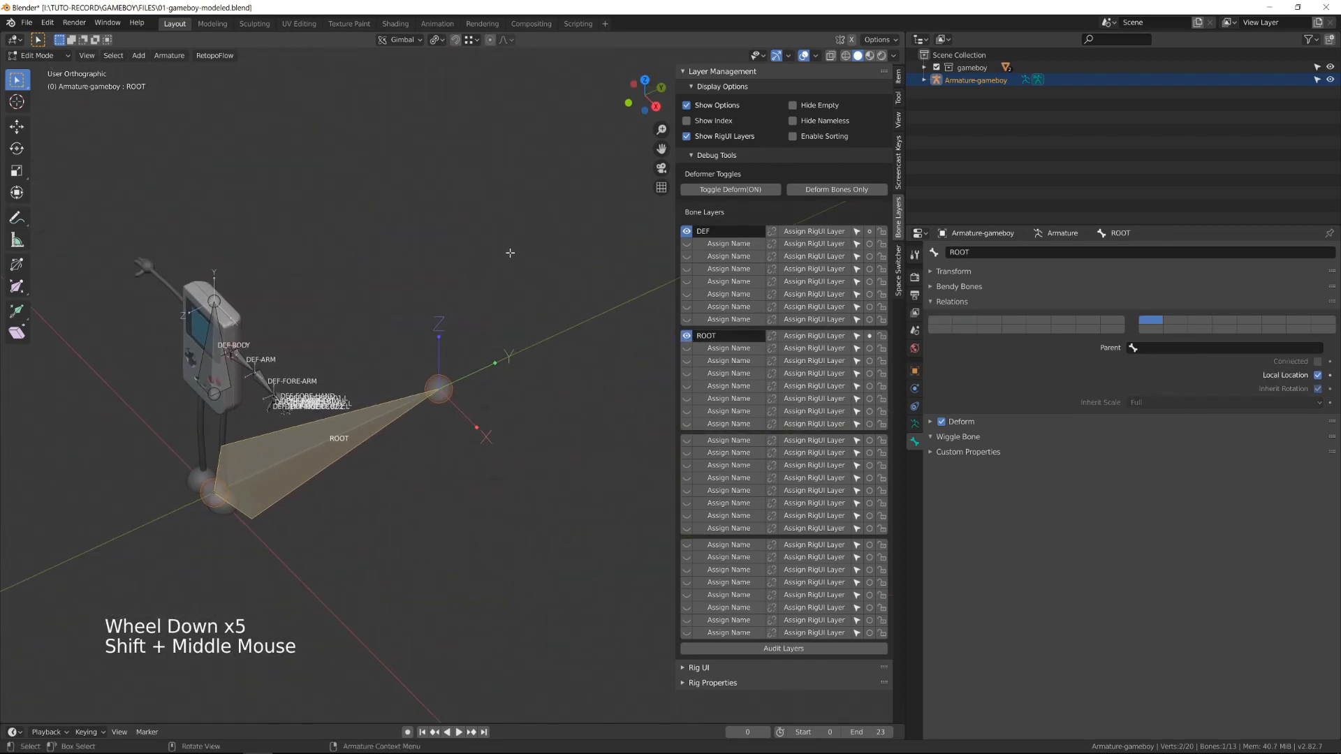
pyautogui.press('s')
pyautogui.click(360, 386)
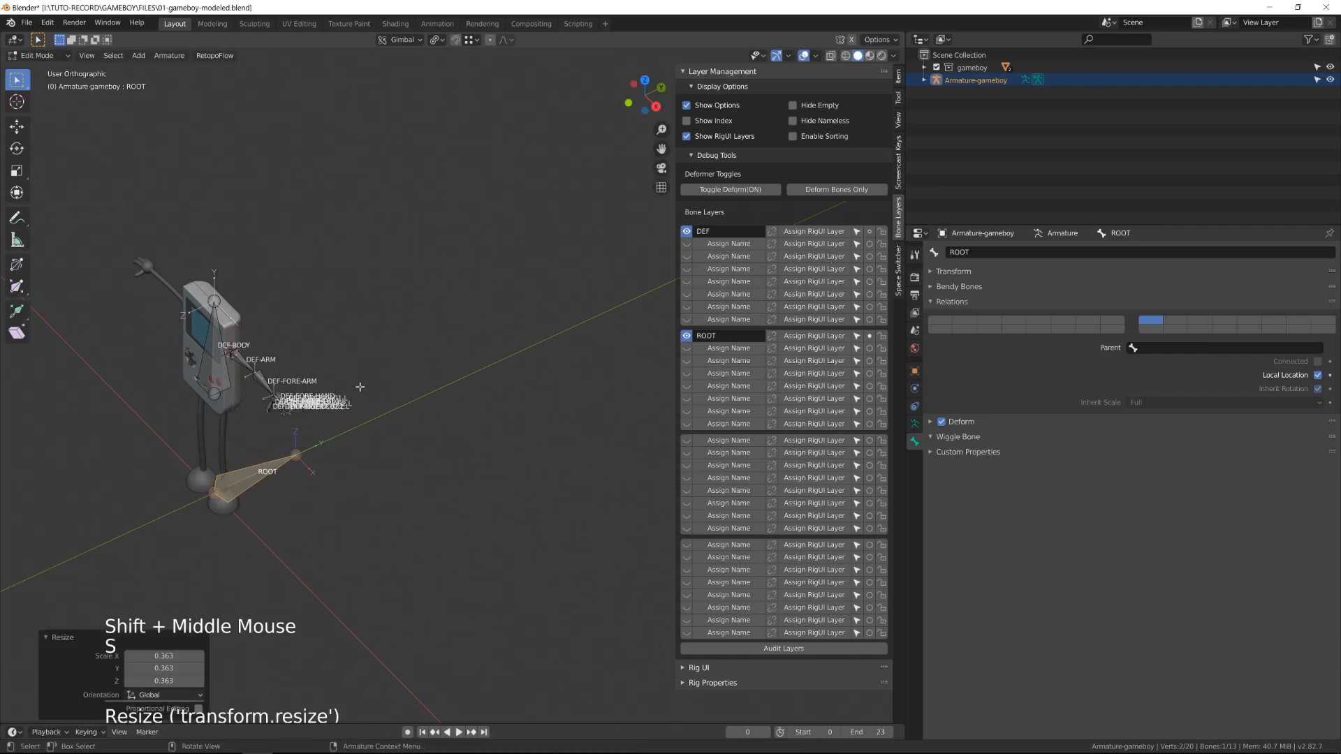
pyautogui.click(940, 423)
# Extrude a new bone downward from the base of the body bone and shift it about 0.024 m along X onto the leg.
pyautogui.moveTo(314, 412); pyautogui.dragTo(479, 314, button='middle')
pyautogui.scroll(3, 473, 329)
pyautogui.press('KP_1')
pyautogui.scroll(2, 305, 391)
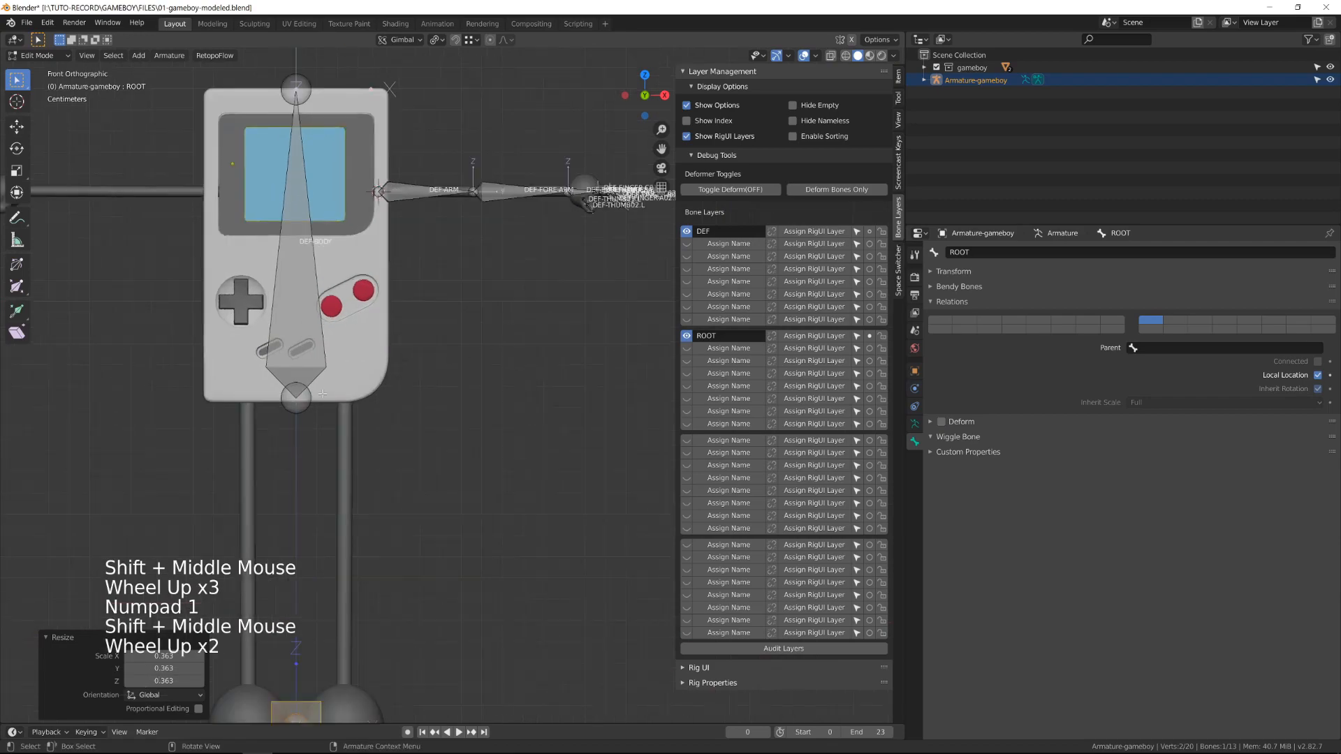
pyautogui.click(304, 399)
pyautogui.press('e')
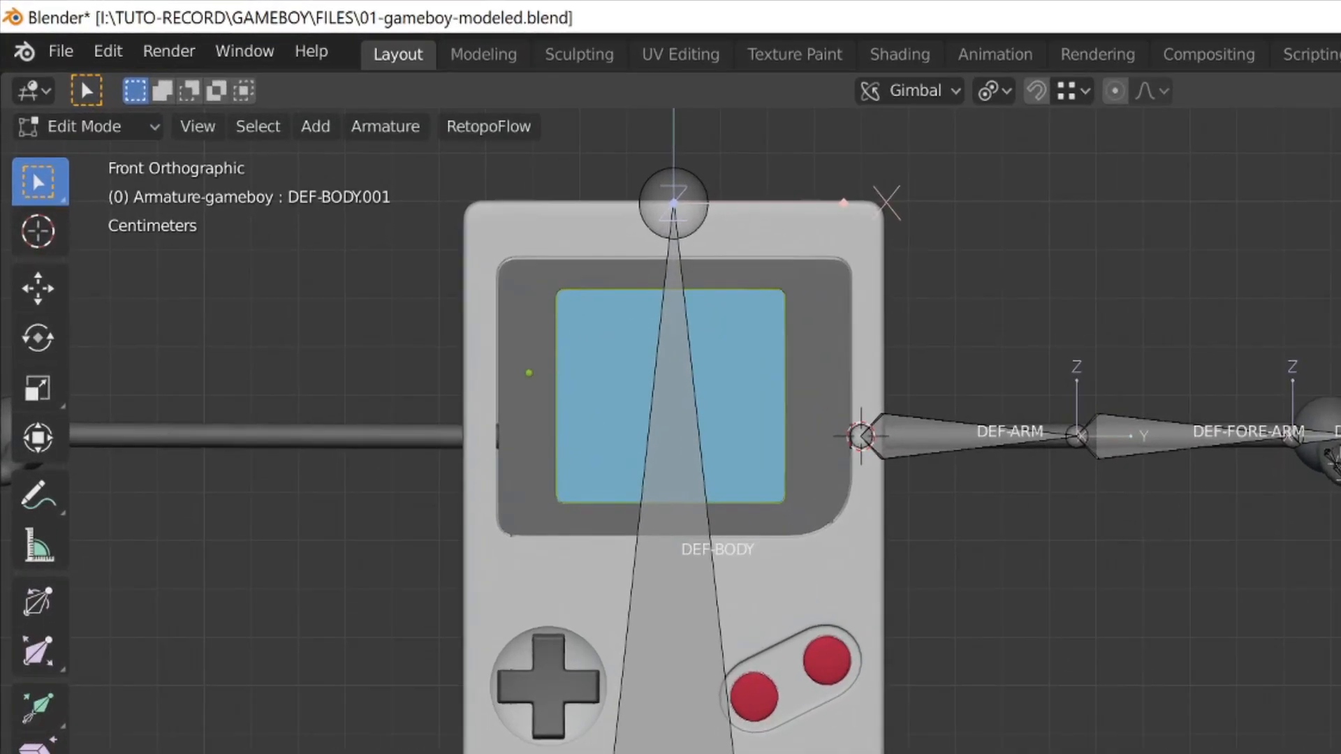
pyautogui.press('x')
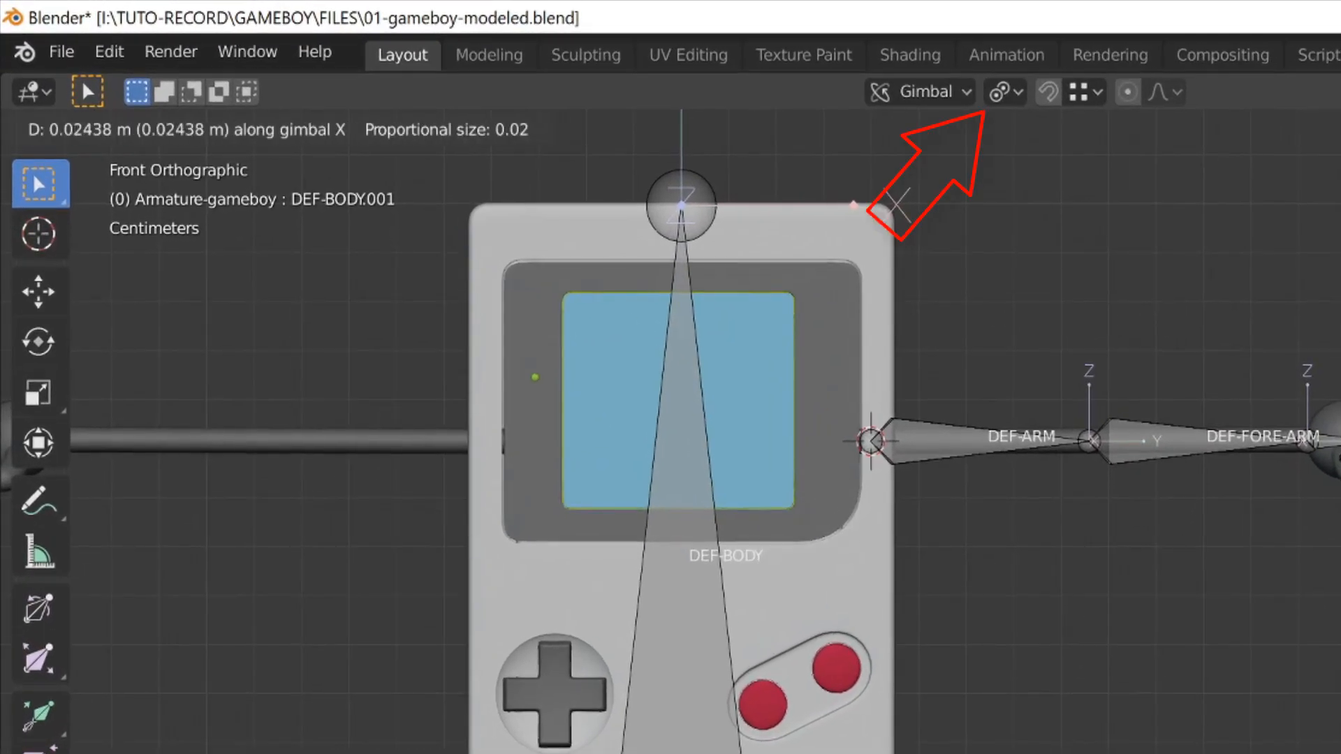
pyautogui.press('Return')
# Move the upper leg bone's lower end about -0.0046 m along Y and 0.0062 m along Z to place the knee.
pyautogui.scroll(3, 671, 419)
pyautogui.press('KP_3')
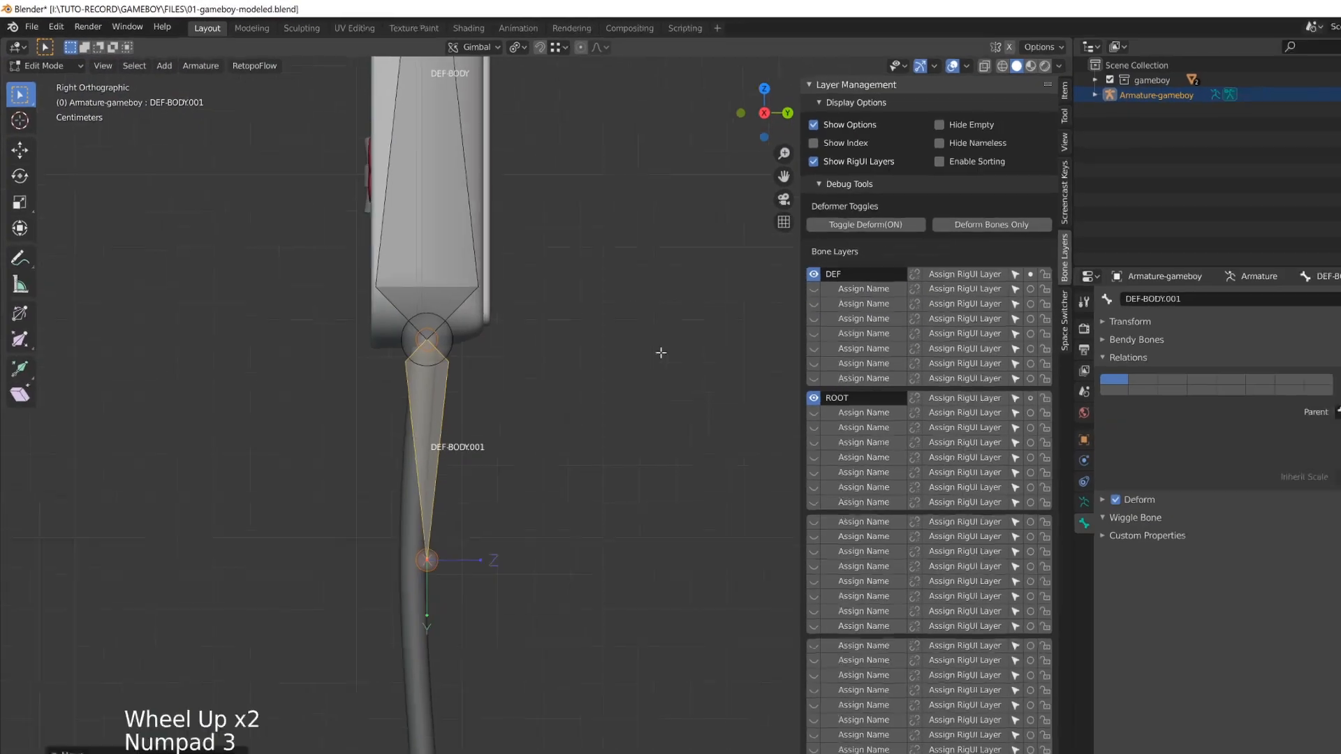
pyautogui.scroll(3, 294, 532)
pyautogui.keyDown('shift'); pyautogui.moveTo(426, 559); pyautogui.dragTo(430, 379, button='middle'); pyautogui.keyUp('shift')
pyautogui.click(293, 533)
pyautogui.press('g')
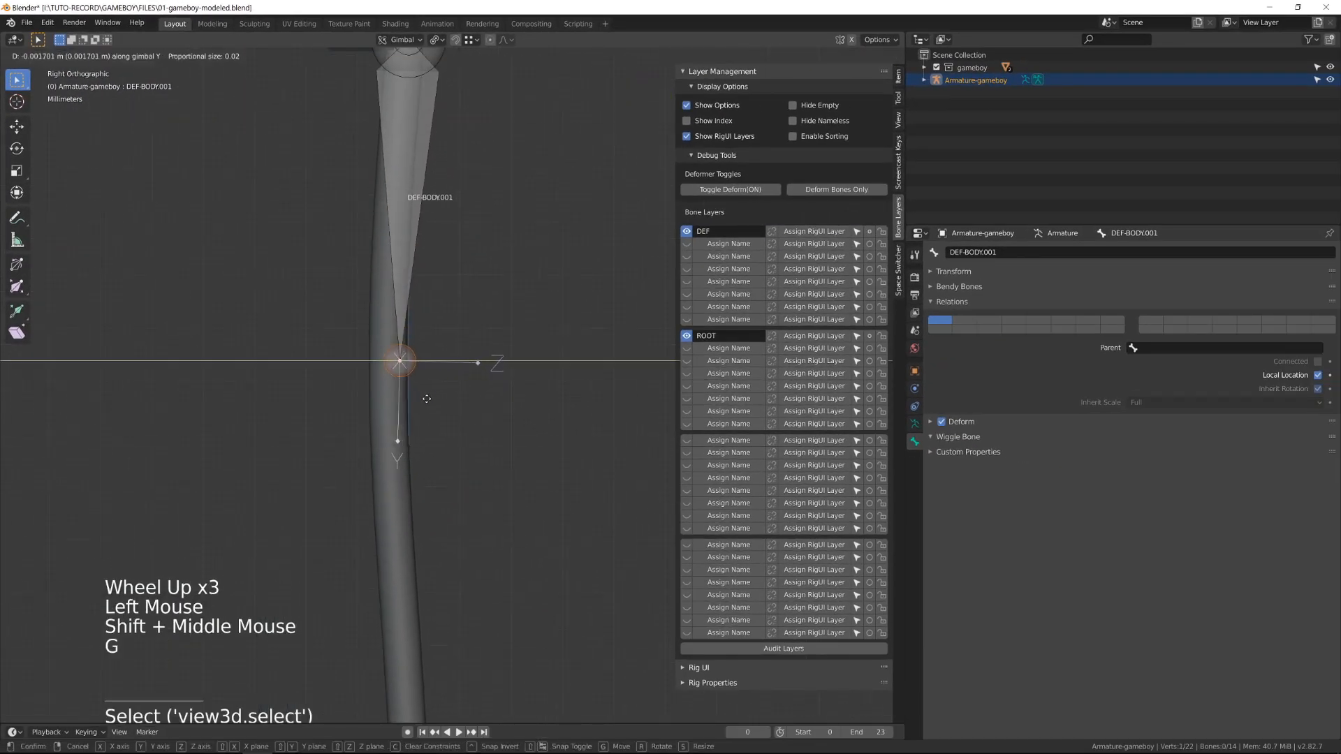
pyautogui.click(461, 370)
pyautogui.scroll(-4, 425, 417)
pyautogui.press('g')
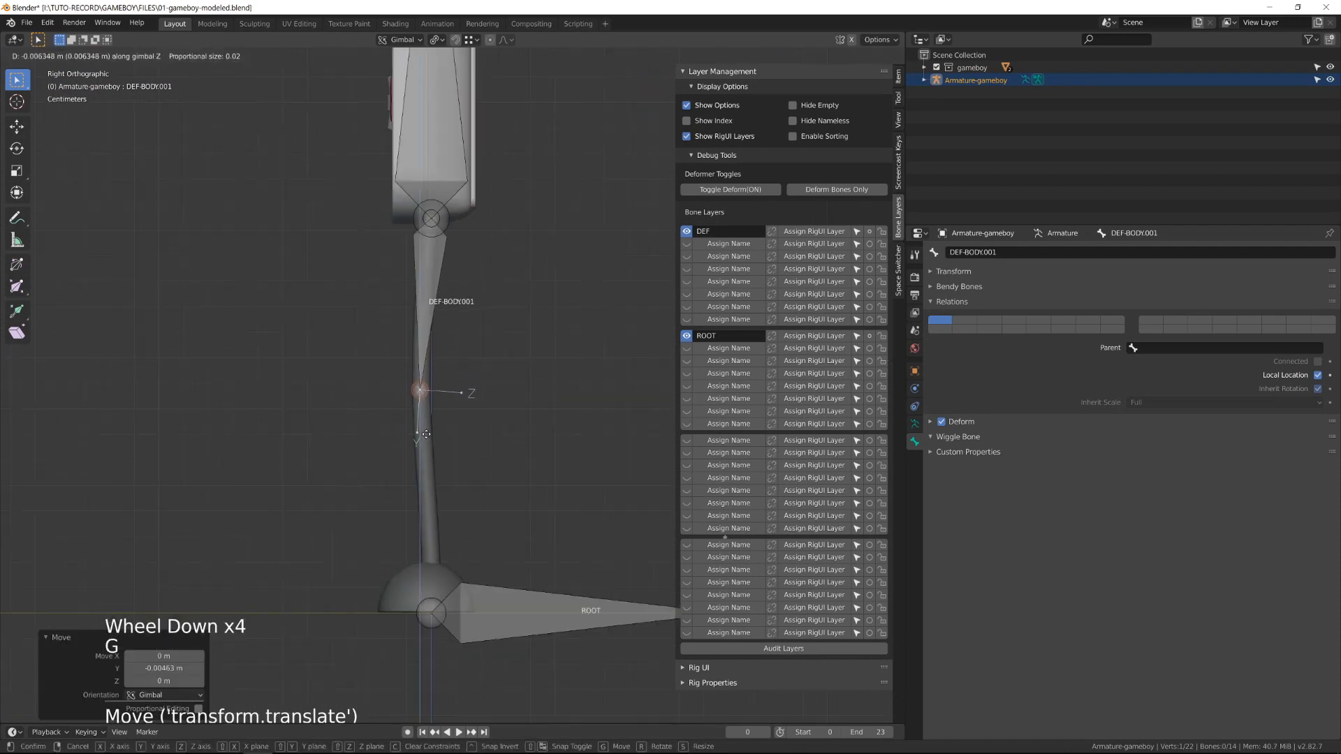
pyautogui.click(426, 433)
# Extrude a shin bone about 0.067 m down from the knee, and lower its end about 0.0021 m to the ankle.
pyautogui.press('e')
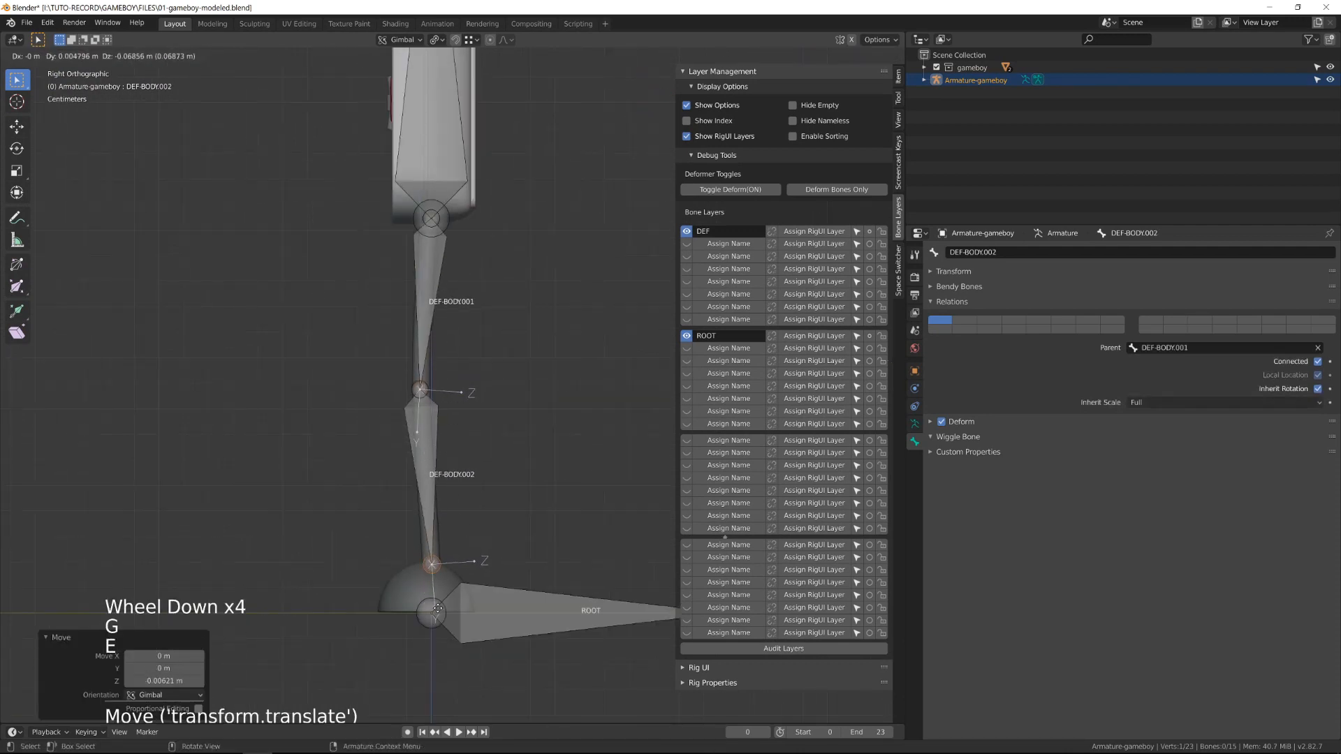
pyautogui.click(437, 606)
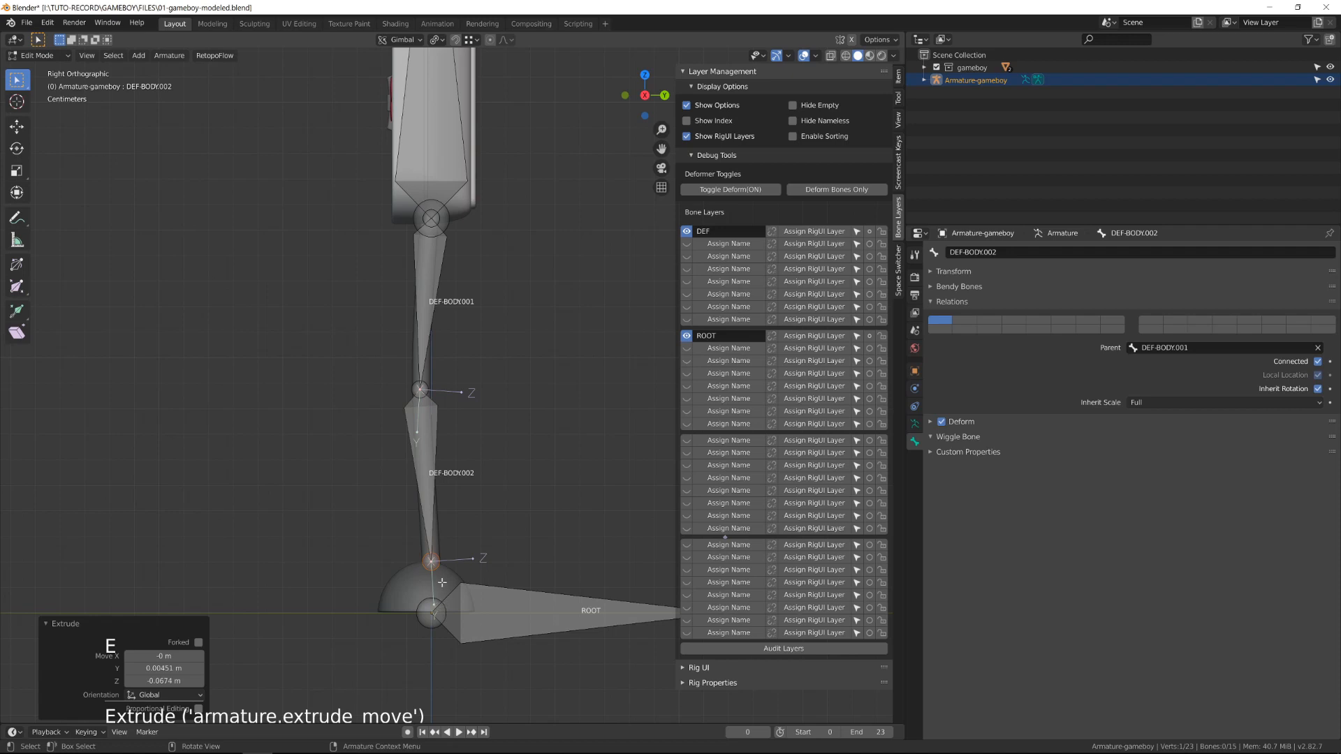
pyautogui.press('g')
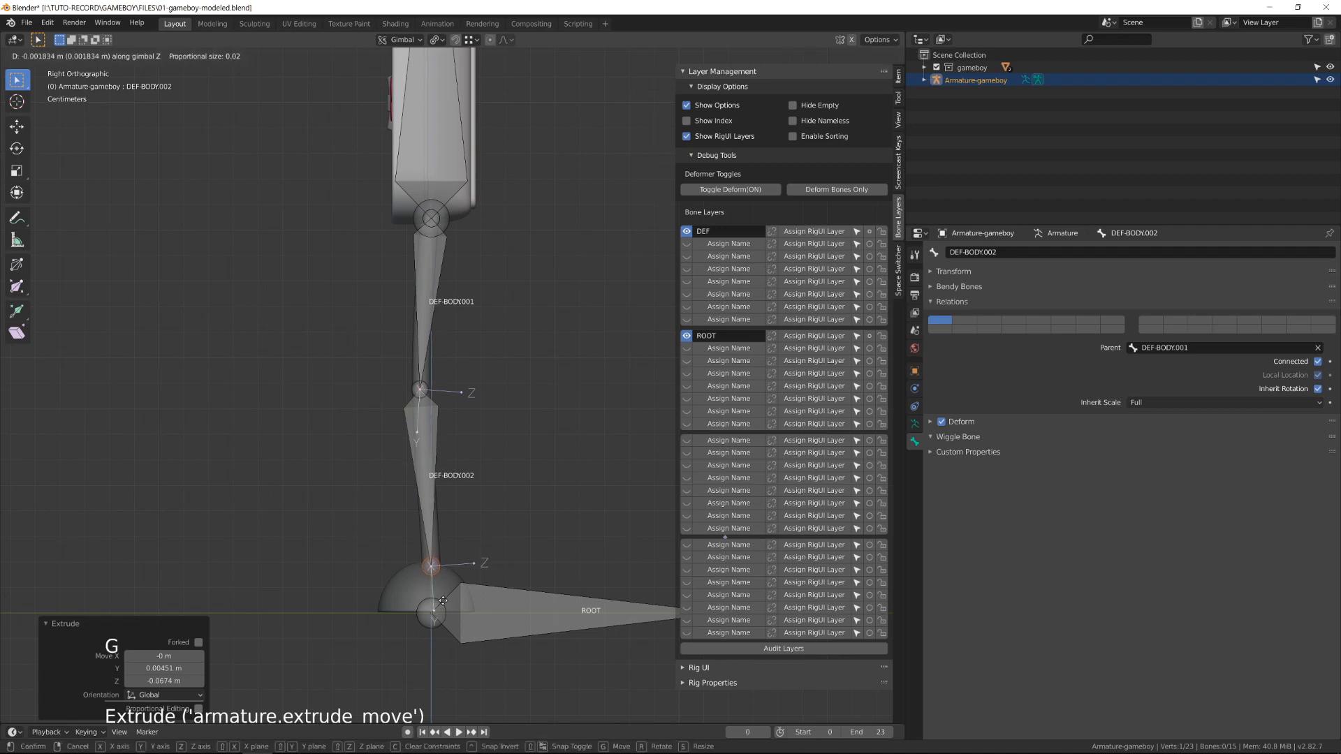
pyautogui.click(462, 605)
# Extrude a foot bone forward from the ankle along the Y axis.
pyautogui.press('e')
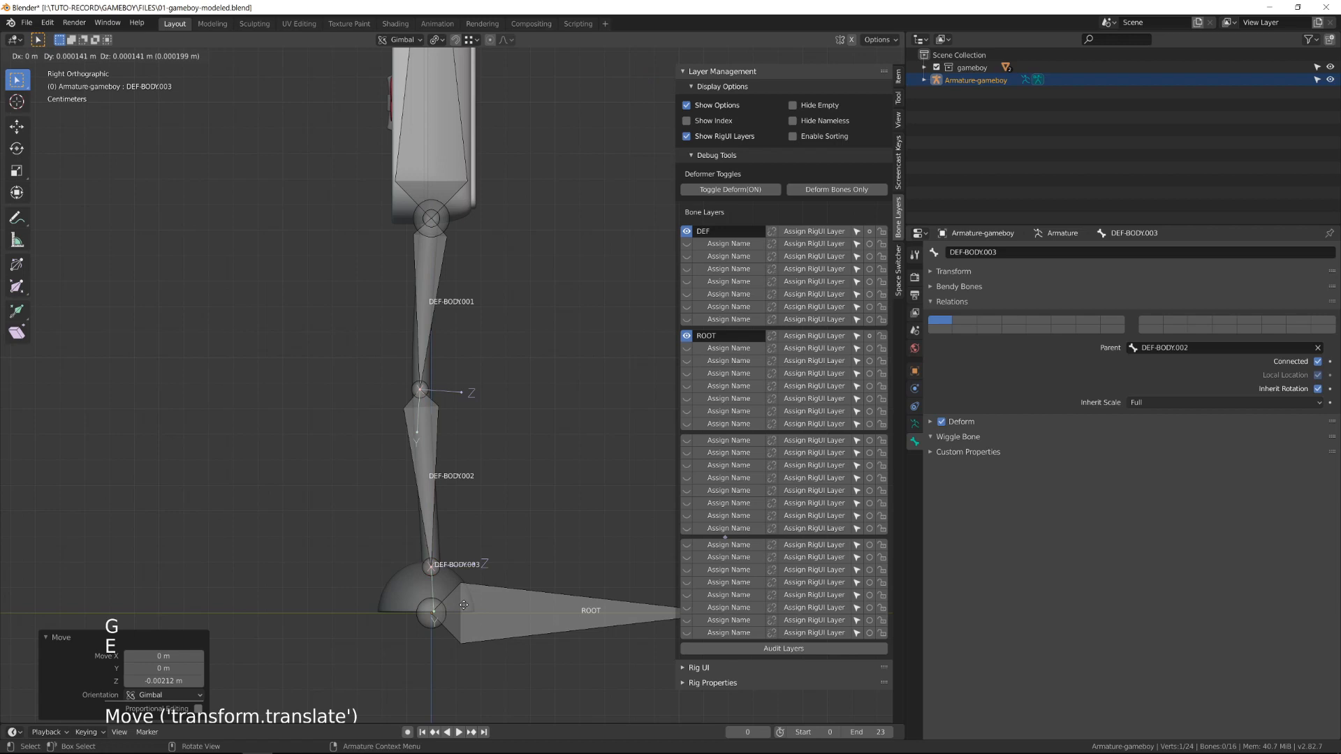
pyautogui.press('y')
pyautogui.click(397, 606)
# Roll the foot, shin and upper leg bones by 180°.
pyautogui.click(403, 568)
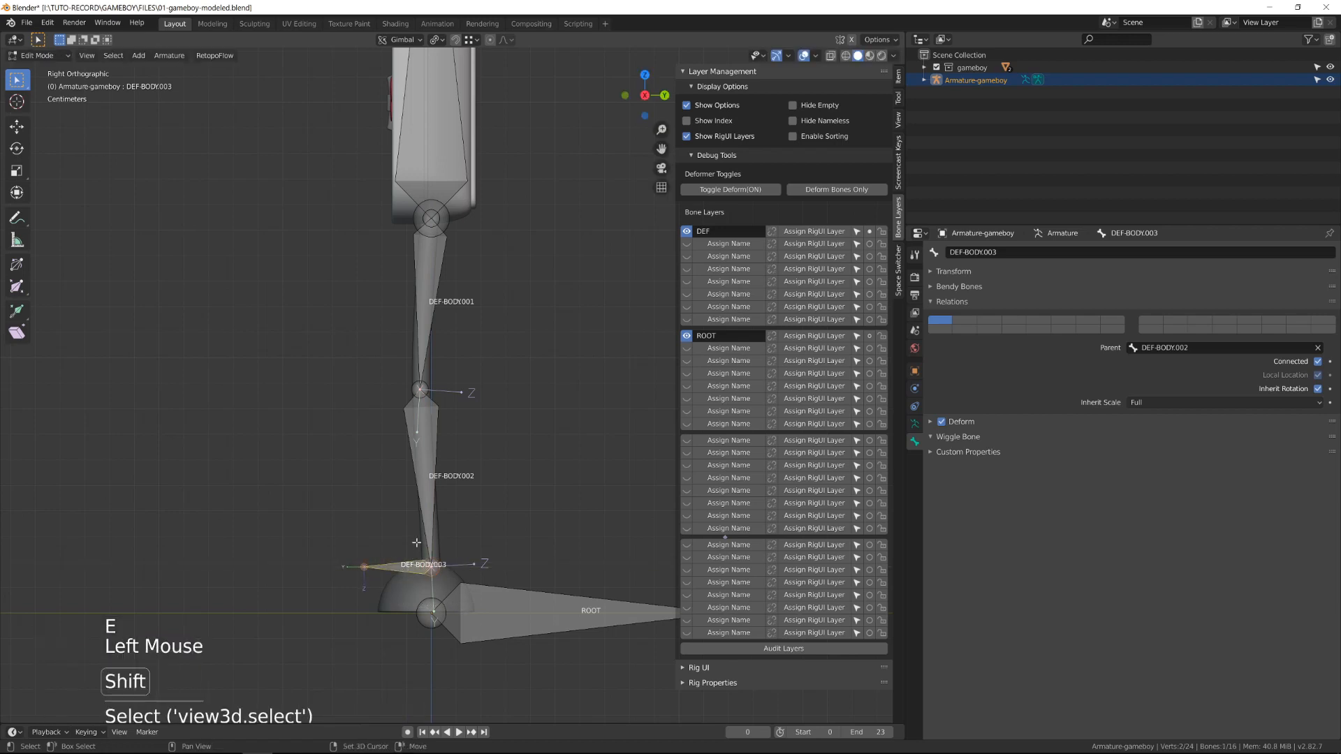
pyautogui.keyDown('shift'); pyautogui.click(420, 489); pyautogui.keyUp('shift')
pyautogui.keyDown('shift'); pyautogui.click(428, 342); pyautogui.keyUp('shift')
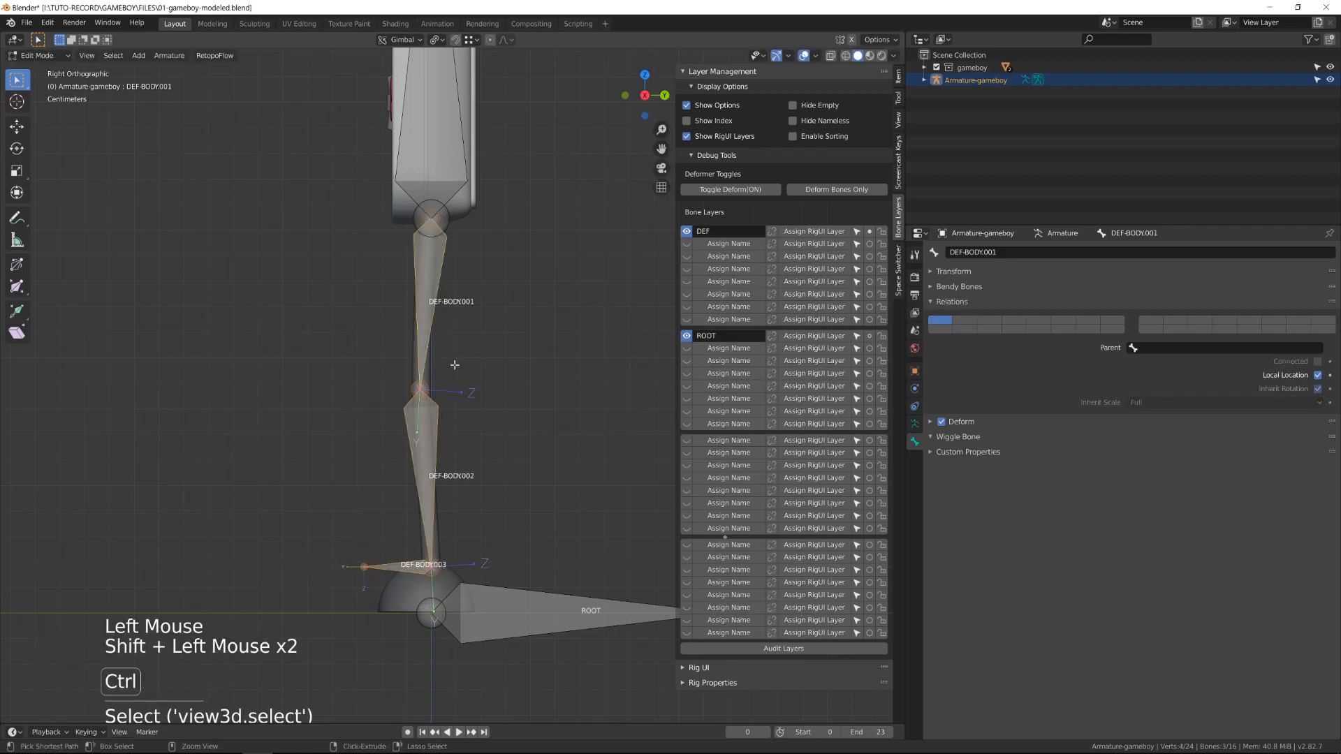
pyautogui.hotkey('ctrl', 'r')
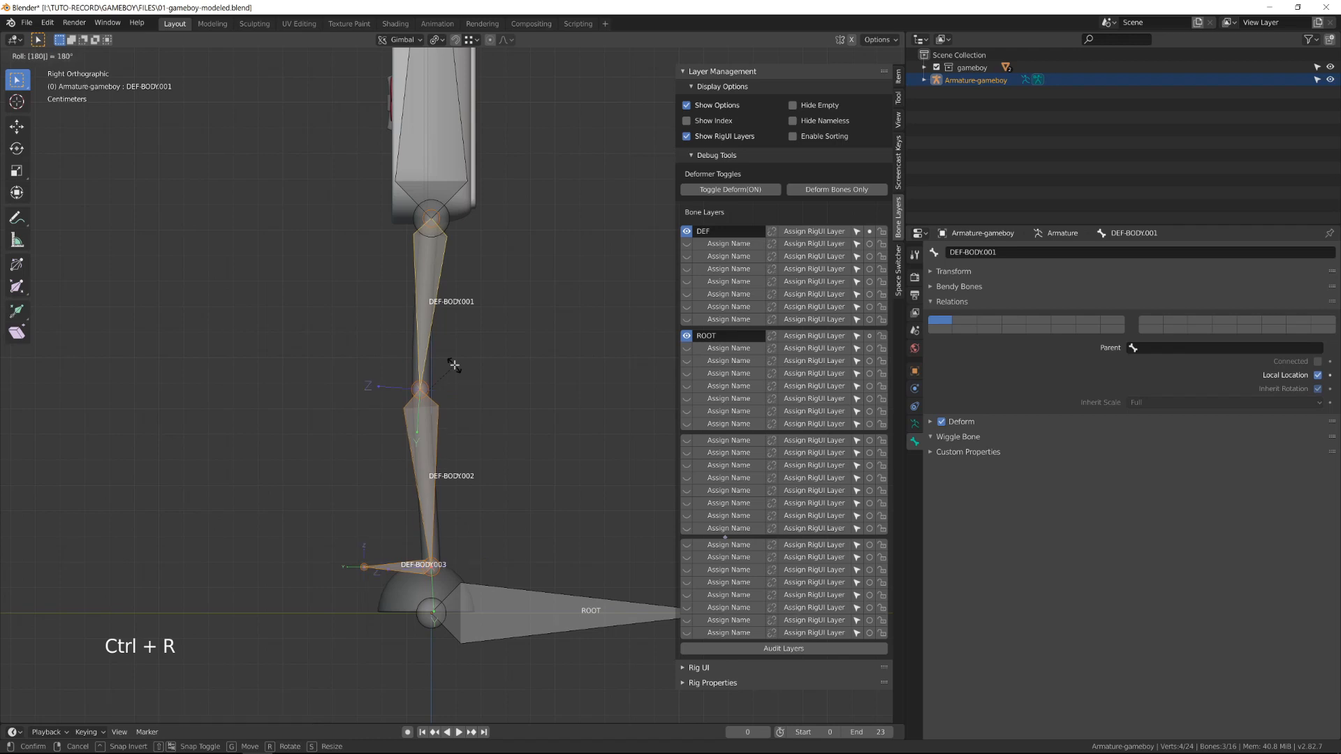
pyautogui.click(450, 365)
# Rename the upper leg bone DEF-LEG.L.
pyautogui.scroll(1, 356, 524)
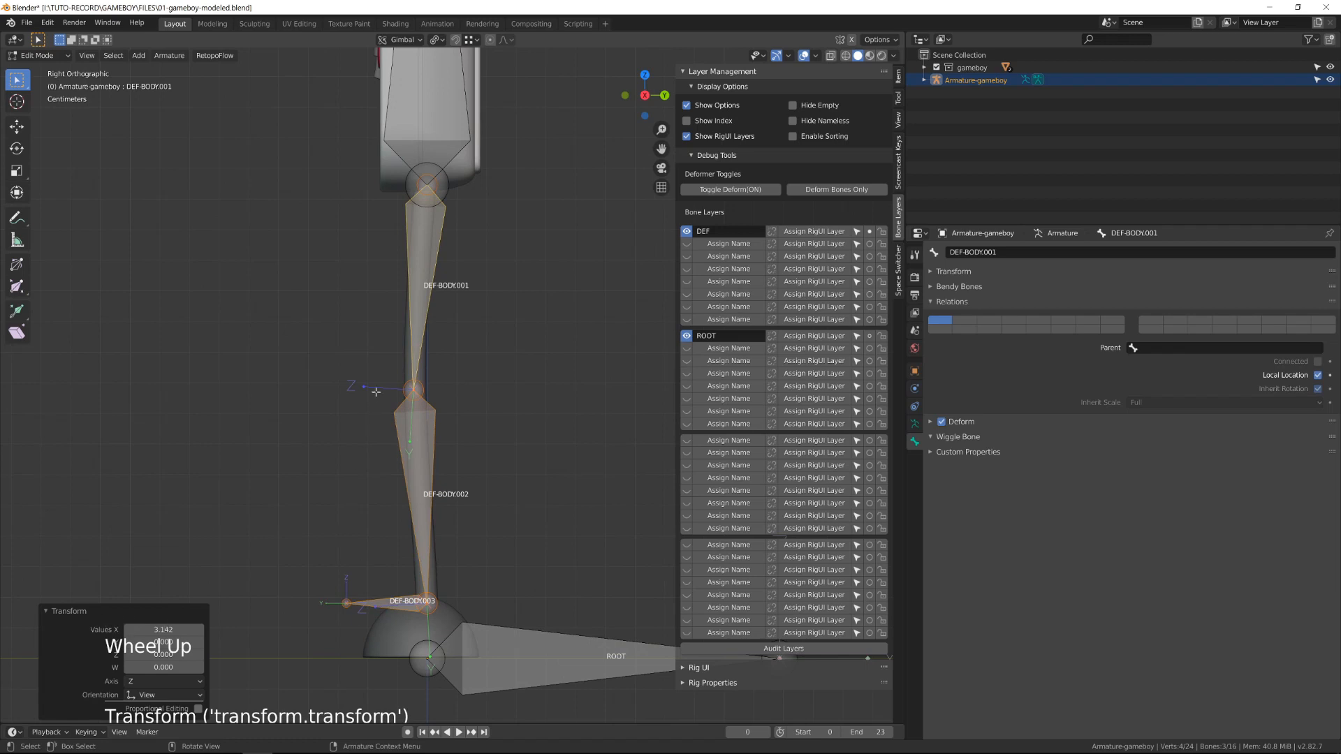
pyautogui.moveTo(371, 376); pyautogui.dragTo(407, 363, button='middle')
pyautogui.click(583, 304)
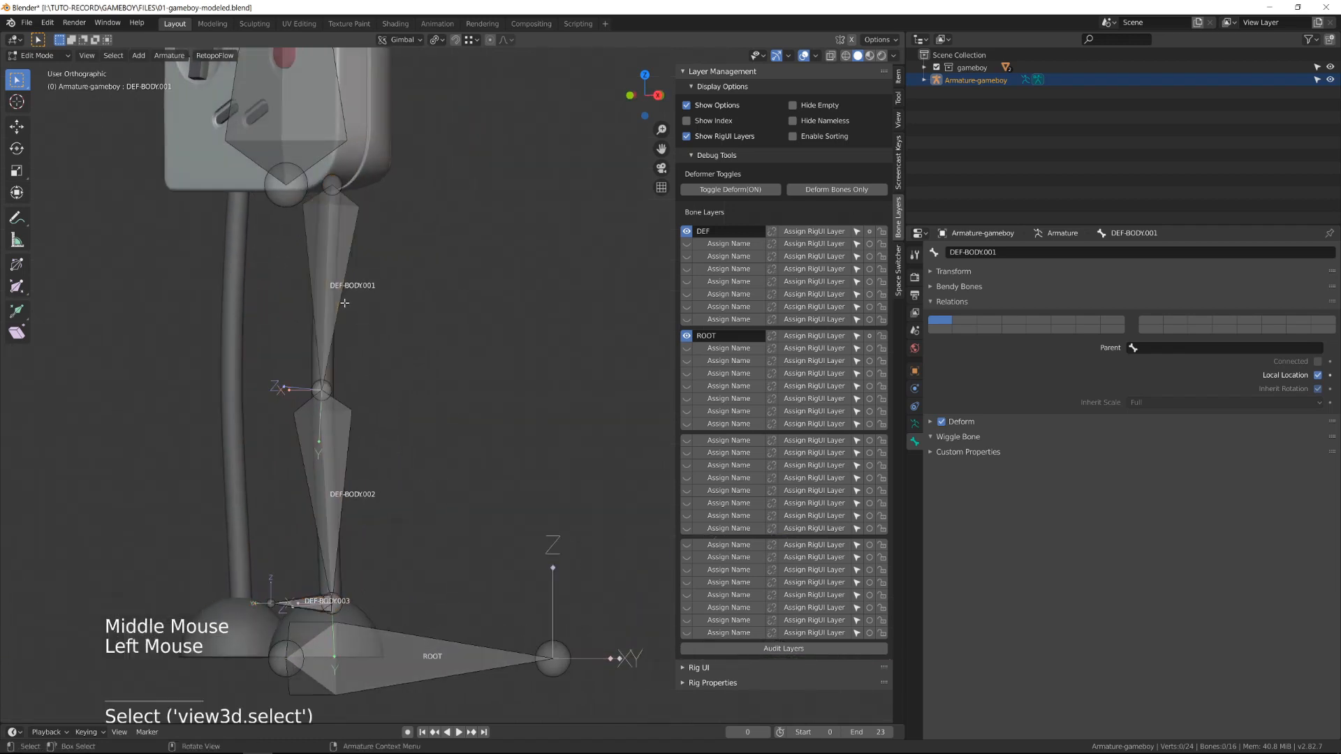
pyautogui.click(357, 240)
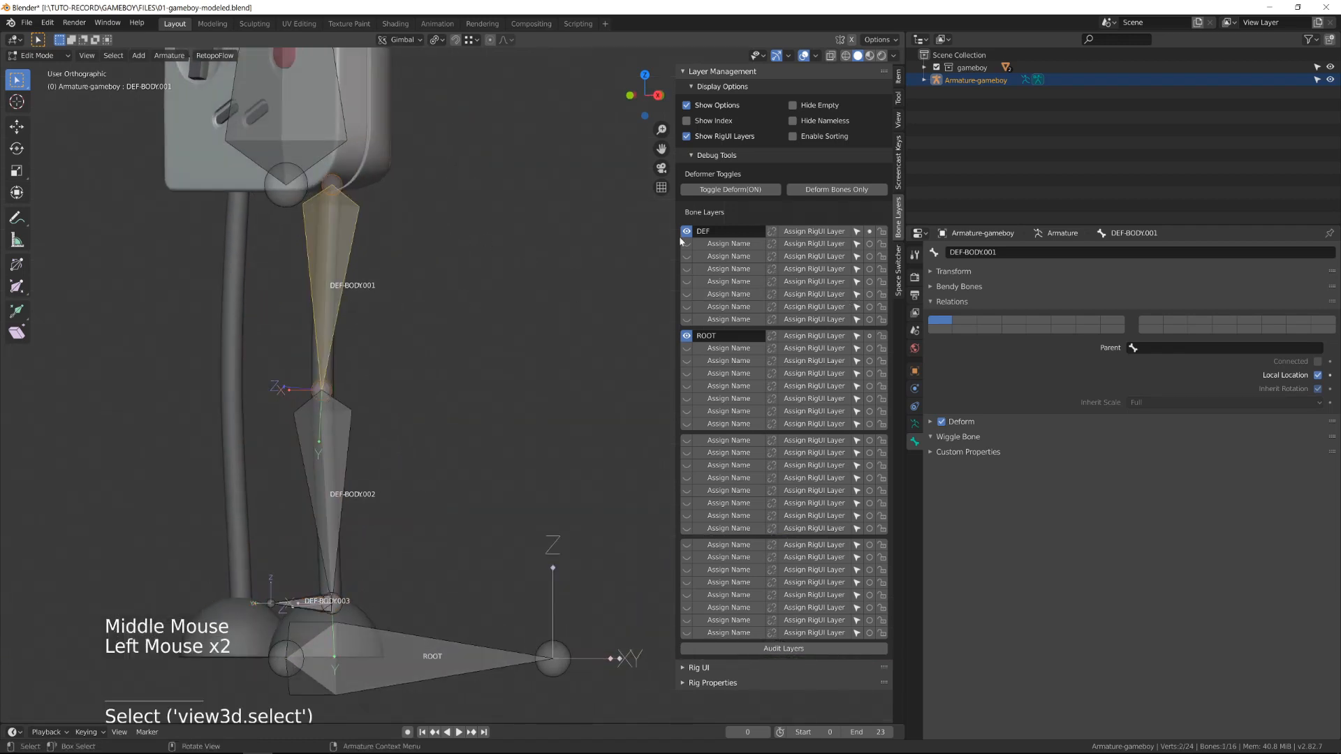
pyautogui.doubleClick(981, 252)
pyautogui.moveTo(965, 252); pyautogui.dragTo(998, 252)
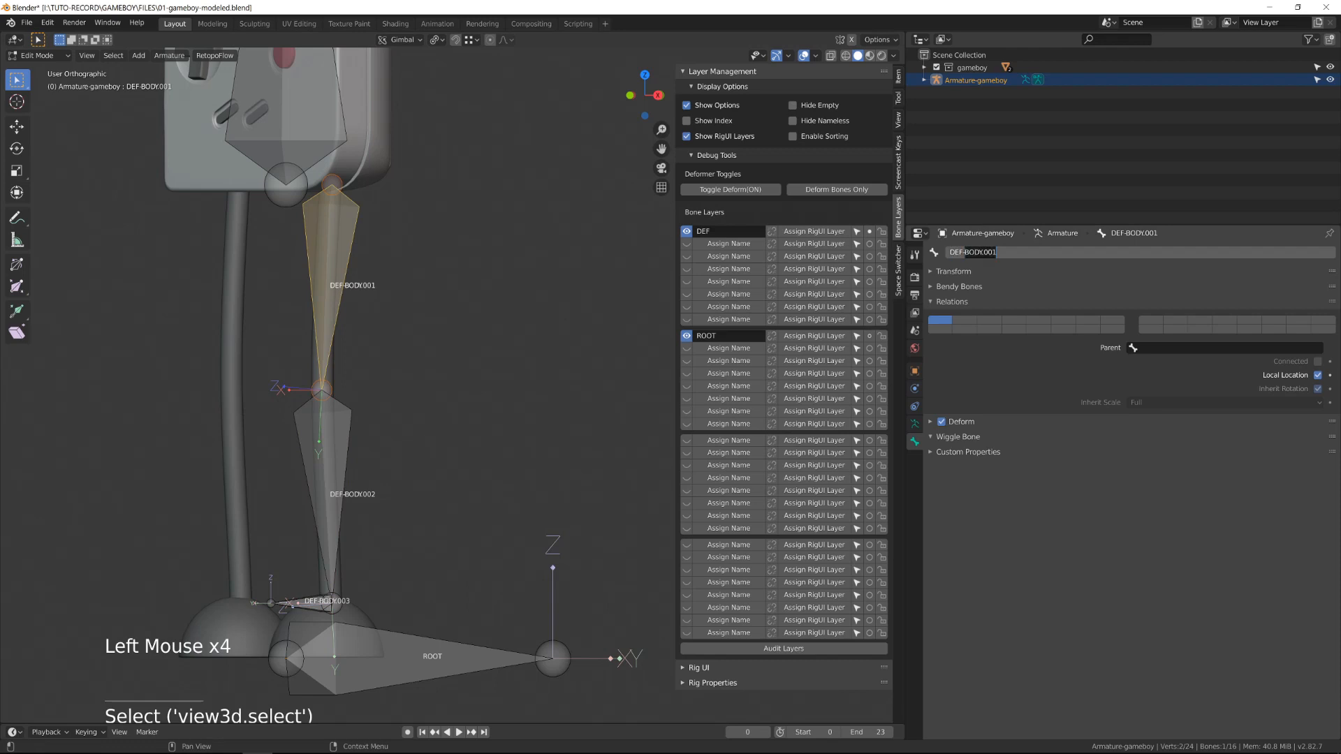
pyautogui.write('LEG.L')
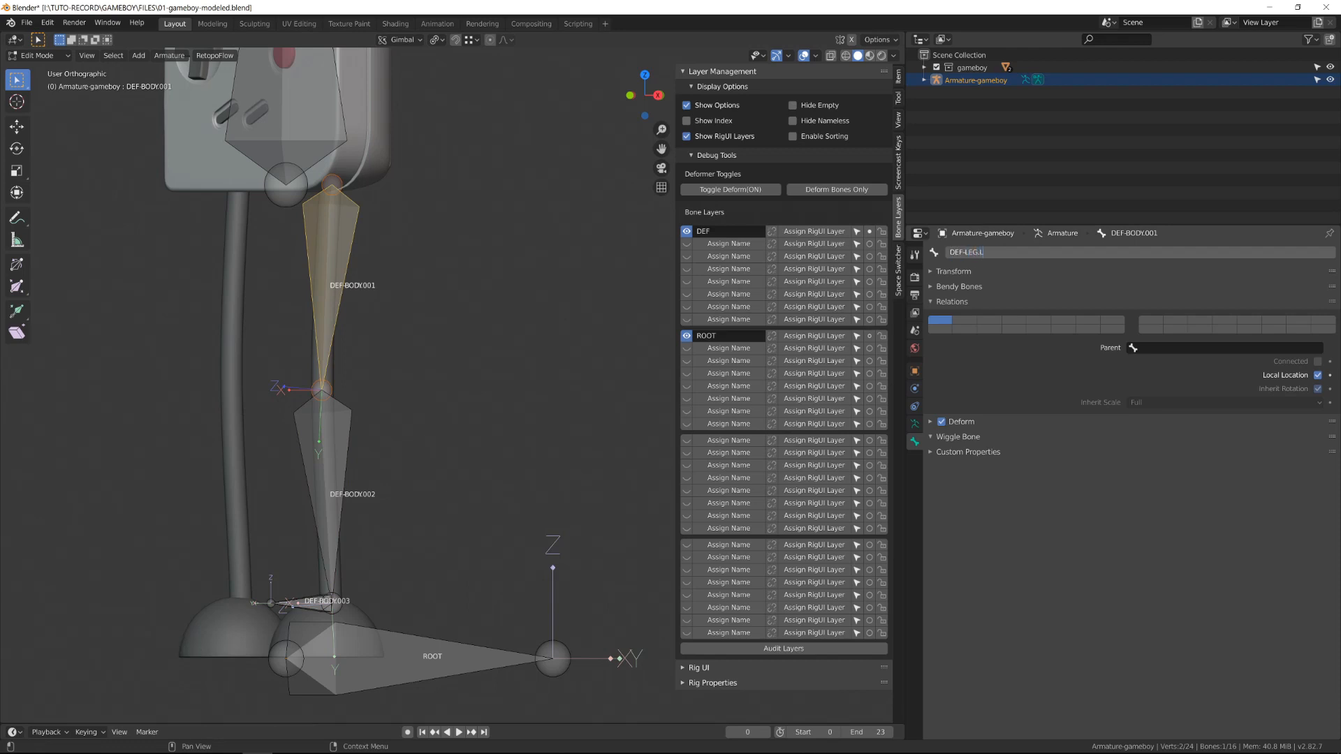
pyautogui.press('Return')
# Rename the lower leg bone DEF-SHIN.L.
pyautogui.click(346, 445)
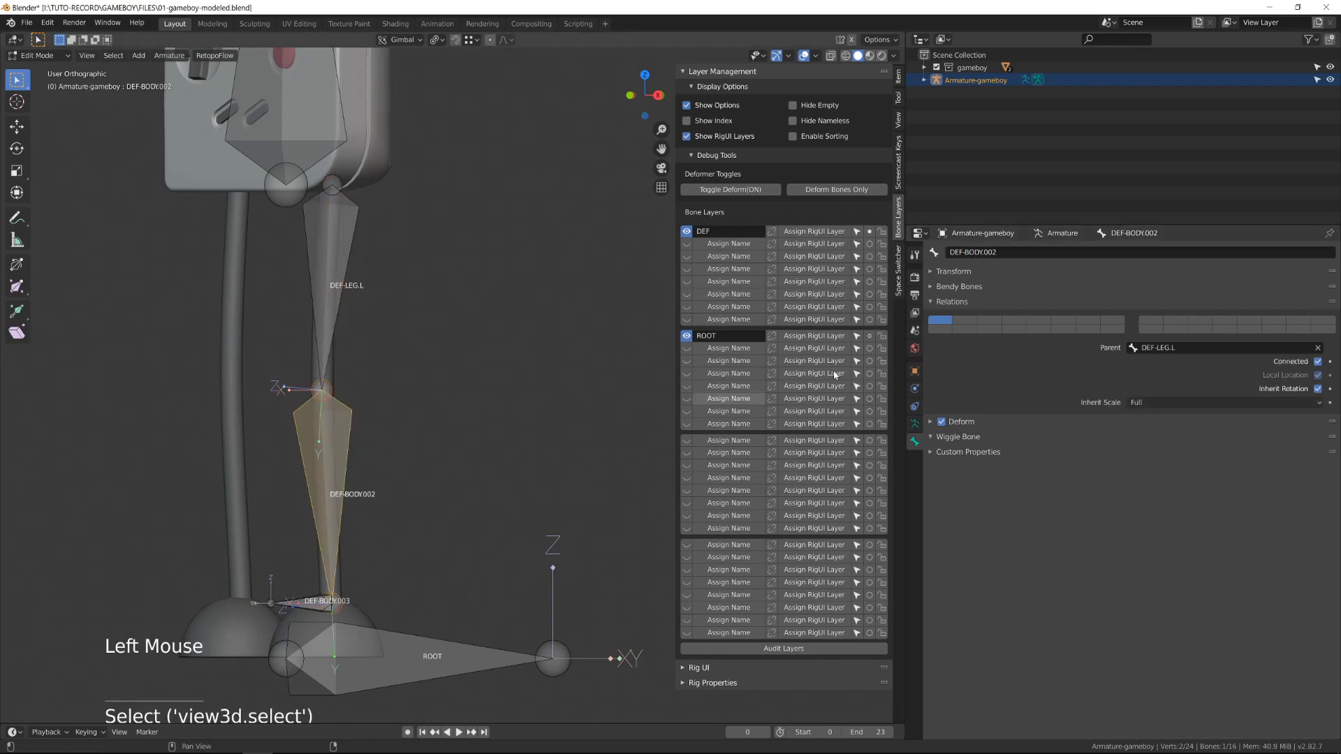
pyautogui.doubleClick(981, 253)
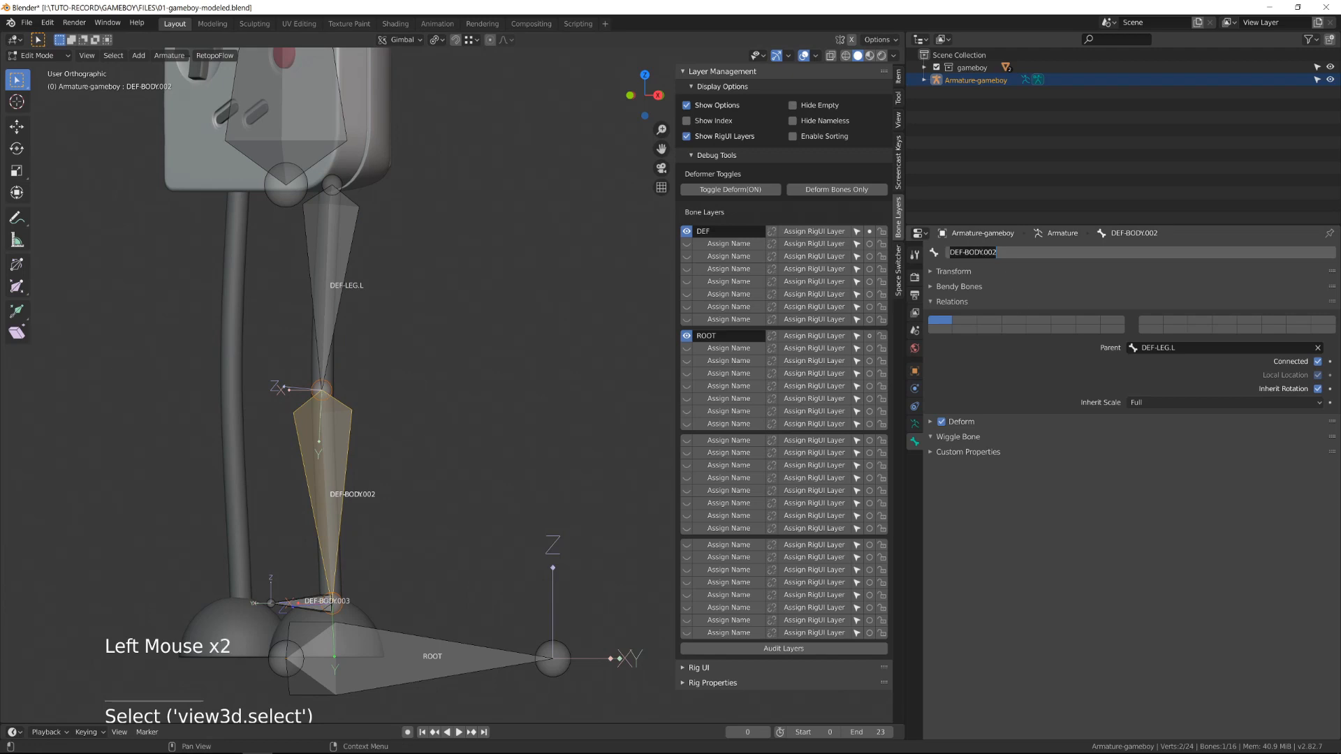
pyautogui.write('DEF-SHIN')
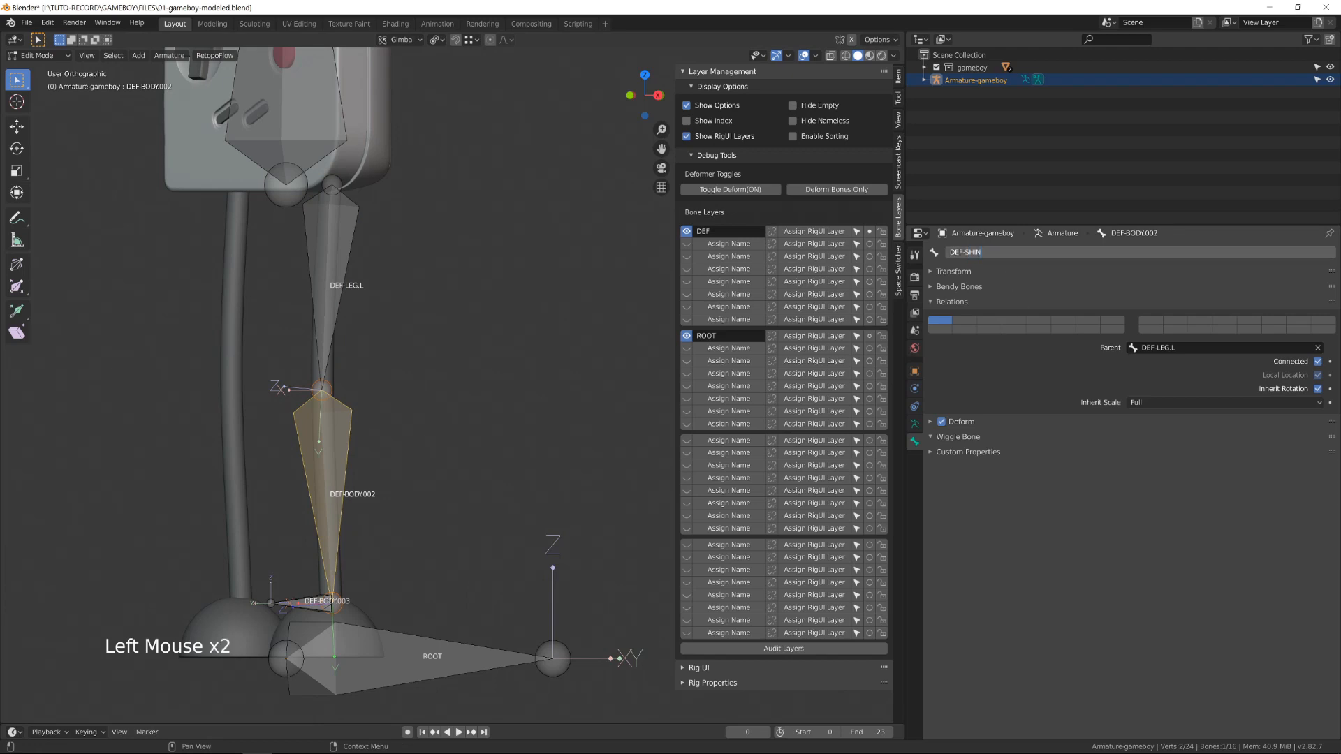
pyautogui.write('.L')
pyautogui.press('Return')
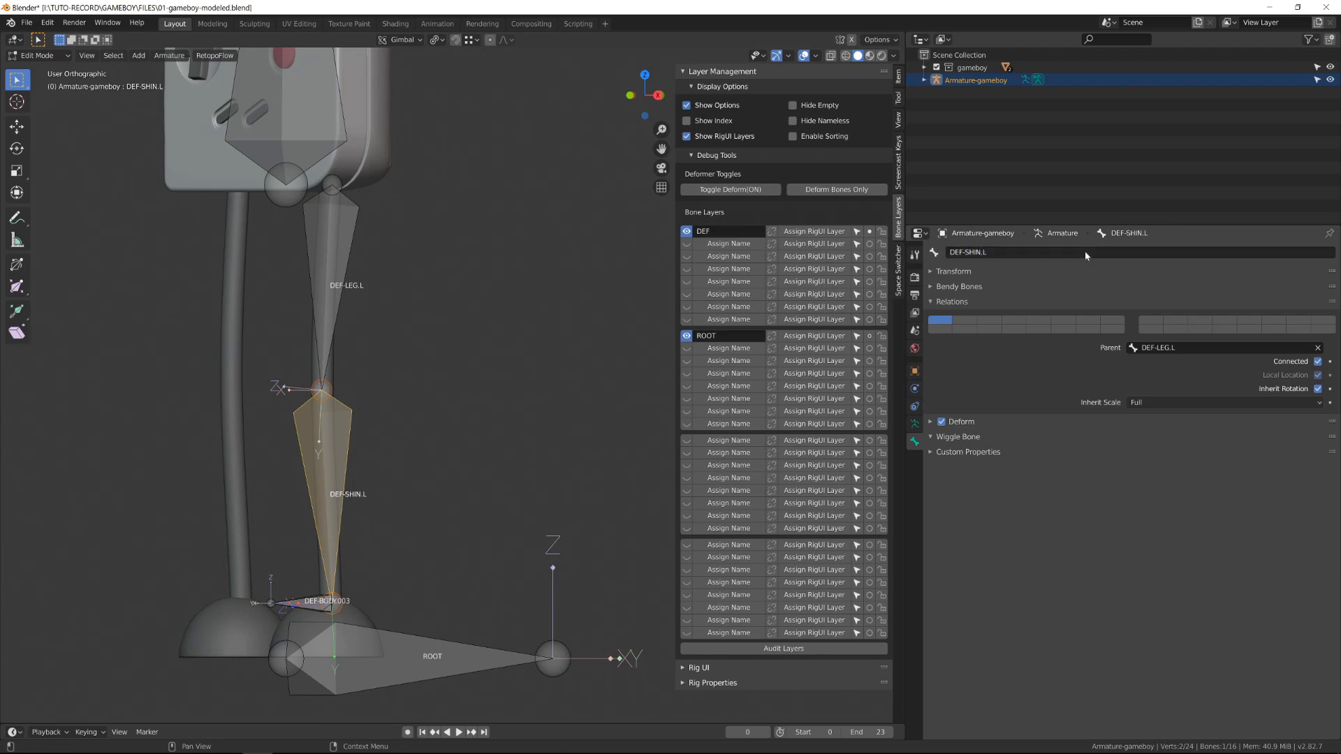
# Rename the foot bone DEF-FOOT.L.
pyautogui.click(313, 605)
pyautogui.doubleClick(981, 252)
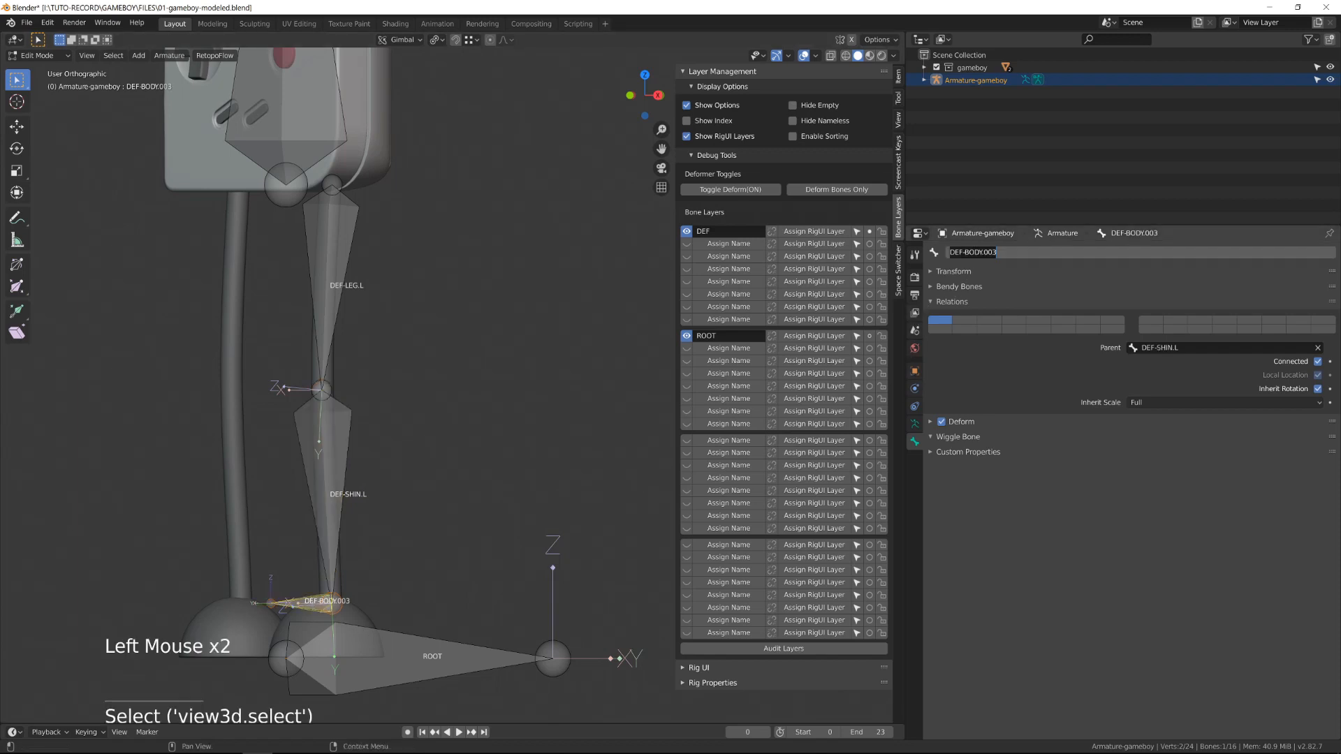
pyautogui.write('O')
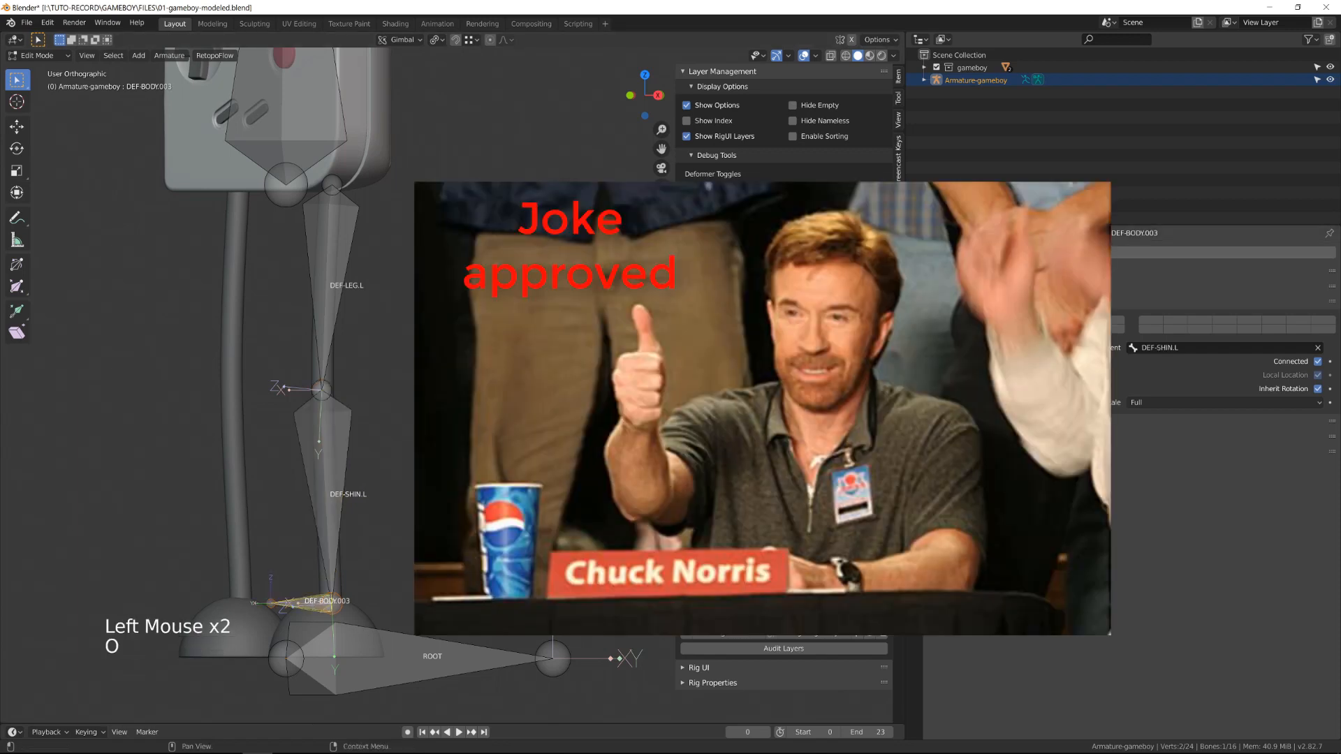
pyautogui.press('Return')
# Switch the armature to Pose Mode.
pyautogui.scroll(-4, 282, 368)
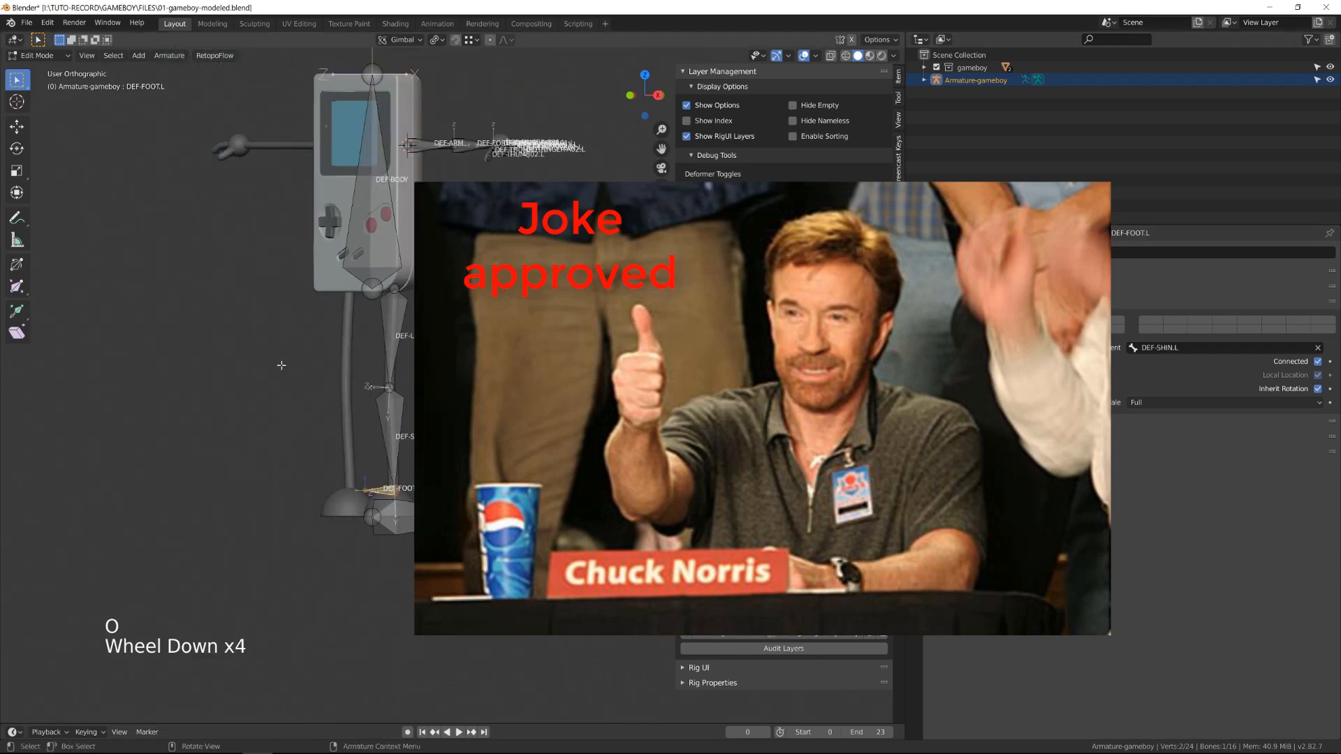
pyautogui.press('KP_1')
pyautogui.scroll(3, 282, 365)
pyautogui.press('Tab')
pyautogui.keyDown('shift'); pyautogui.moveTo(328, 112); pyautogui.dragTo(394, 364, button='middle'); pyautogui.keyUp('shift')
pyautogui.click(367, 361)
pyautogui.scroll(-3, 366, 362)
pyautogui.click(434, 328)
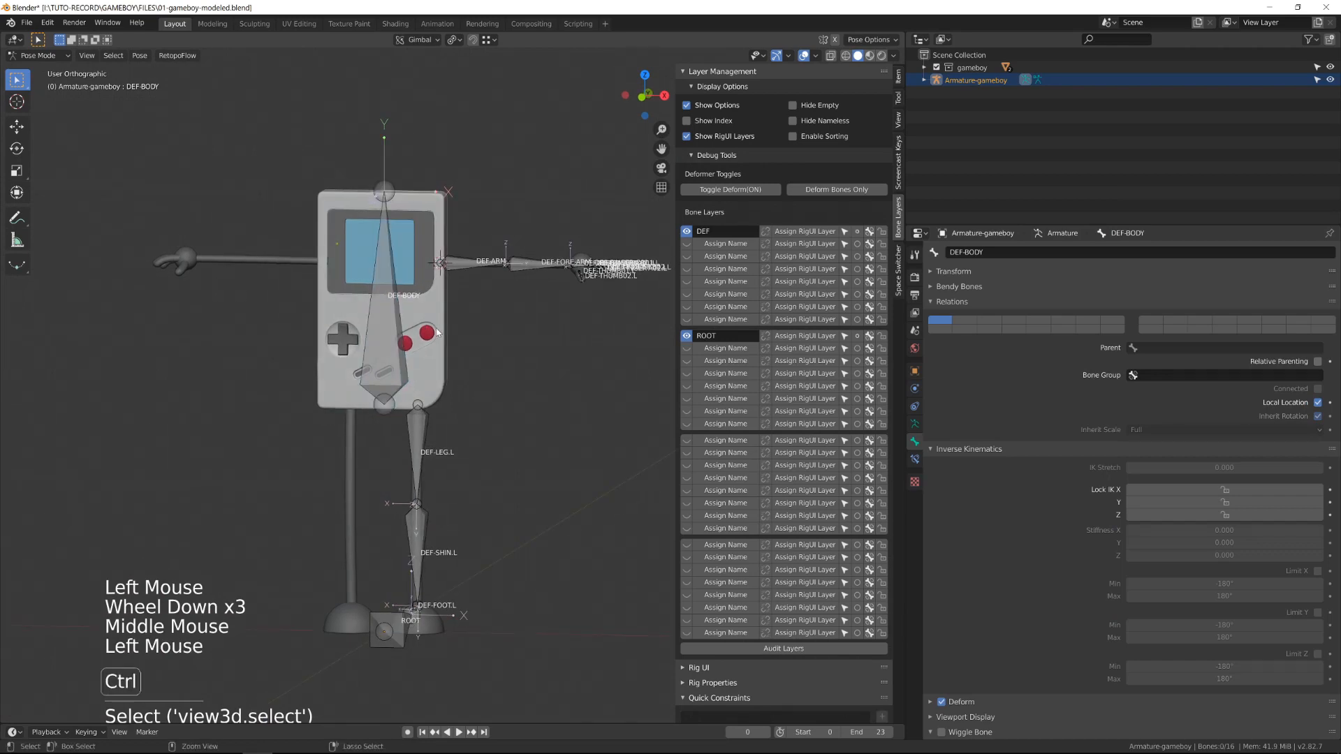
# Select all bones of the Game Boy armature in Edit Mode and symmetrize them to the opposite side.
pyautogui.hotkey('ctrl', 'Tab')
pyautogui.click(436, 331)
pyautogui.keyDown('alt'); pyautogui.moveTo(436, 332); pyautogui.dragTo(426, 347, button='middle'); pyautogui.keyUp('alt')
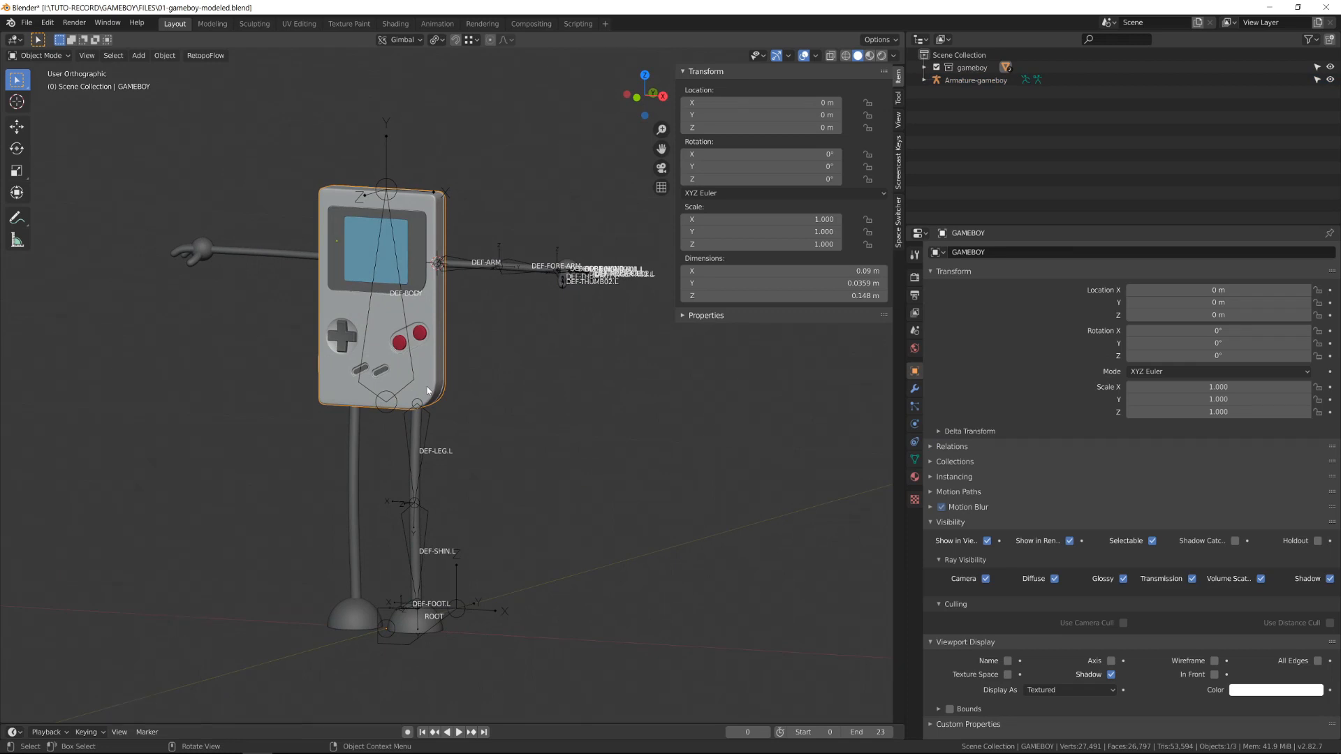
pyautogui.press('KP_1')
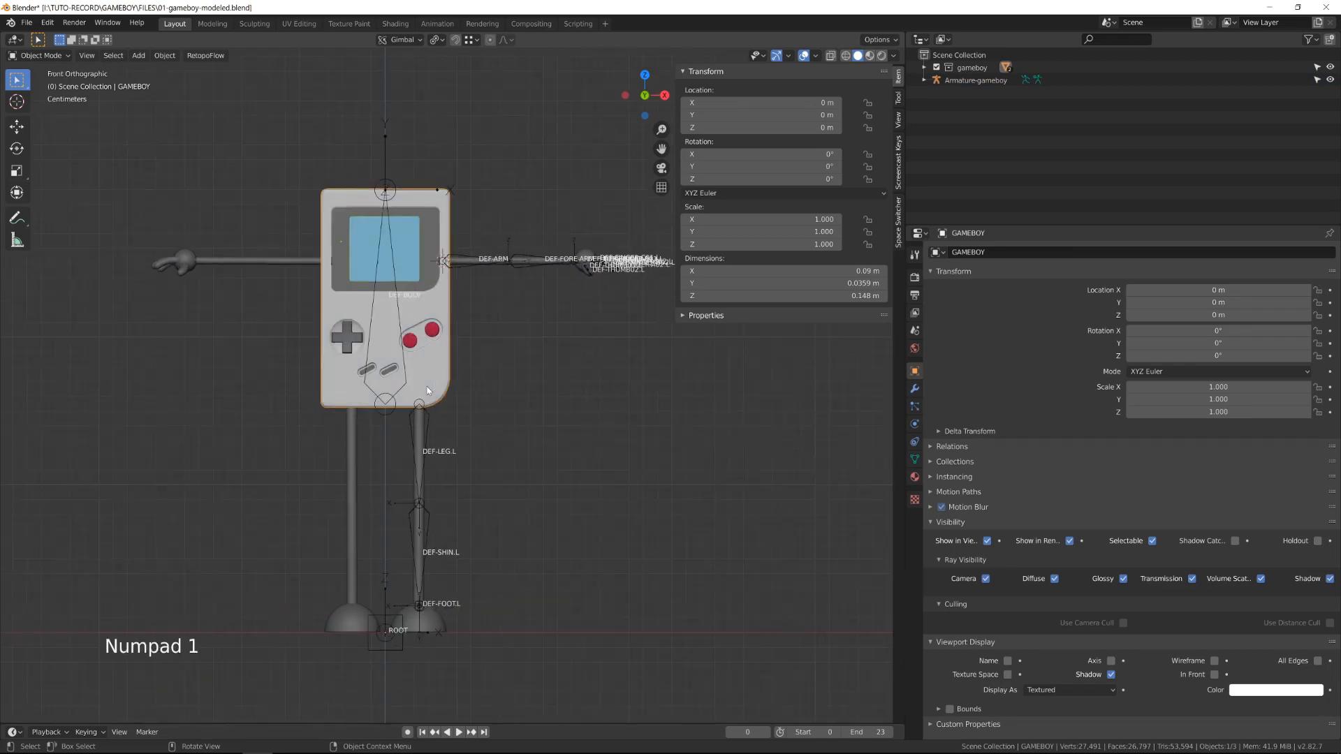
pyautogui.click(432, 427)
pyautogui.press('Tab')
pyautogui.press('a')
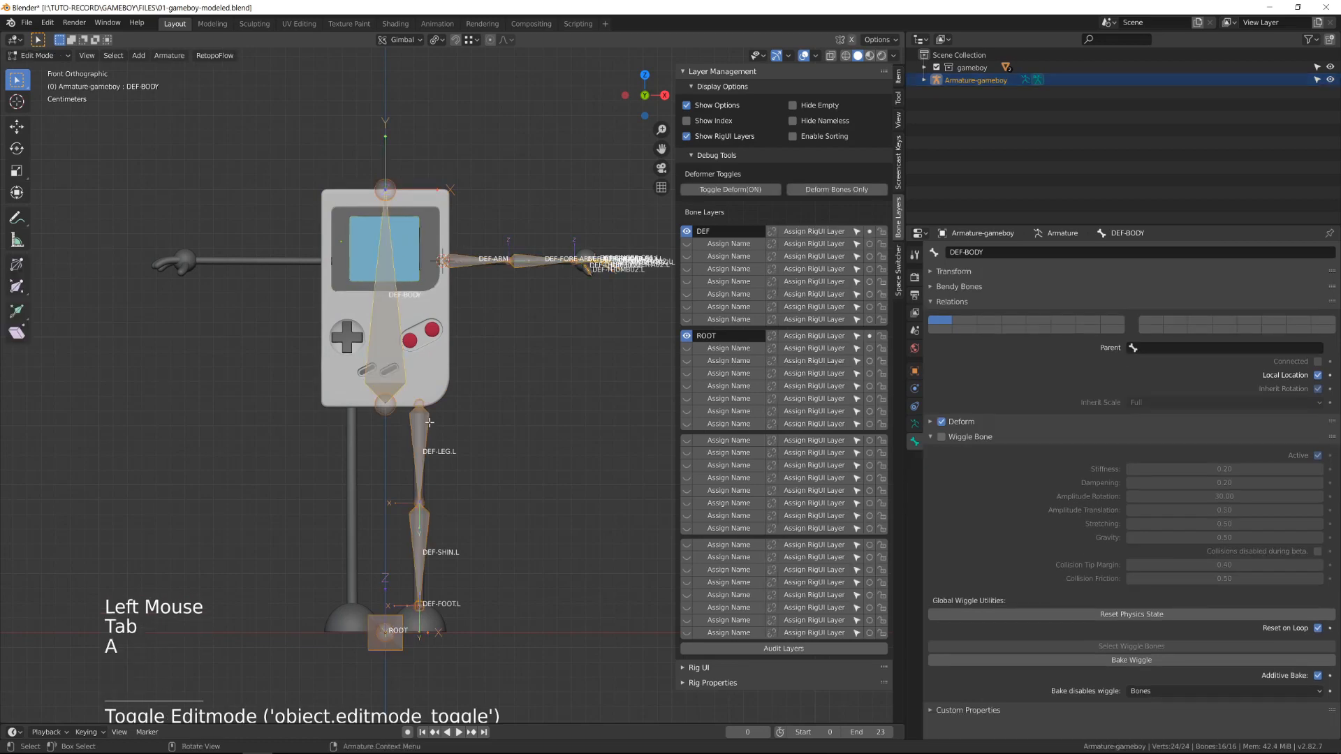
pyautogui.press('c')
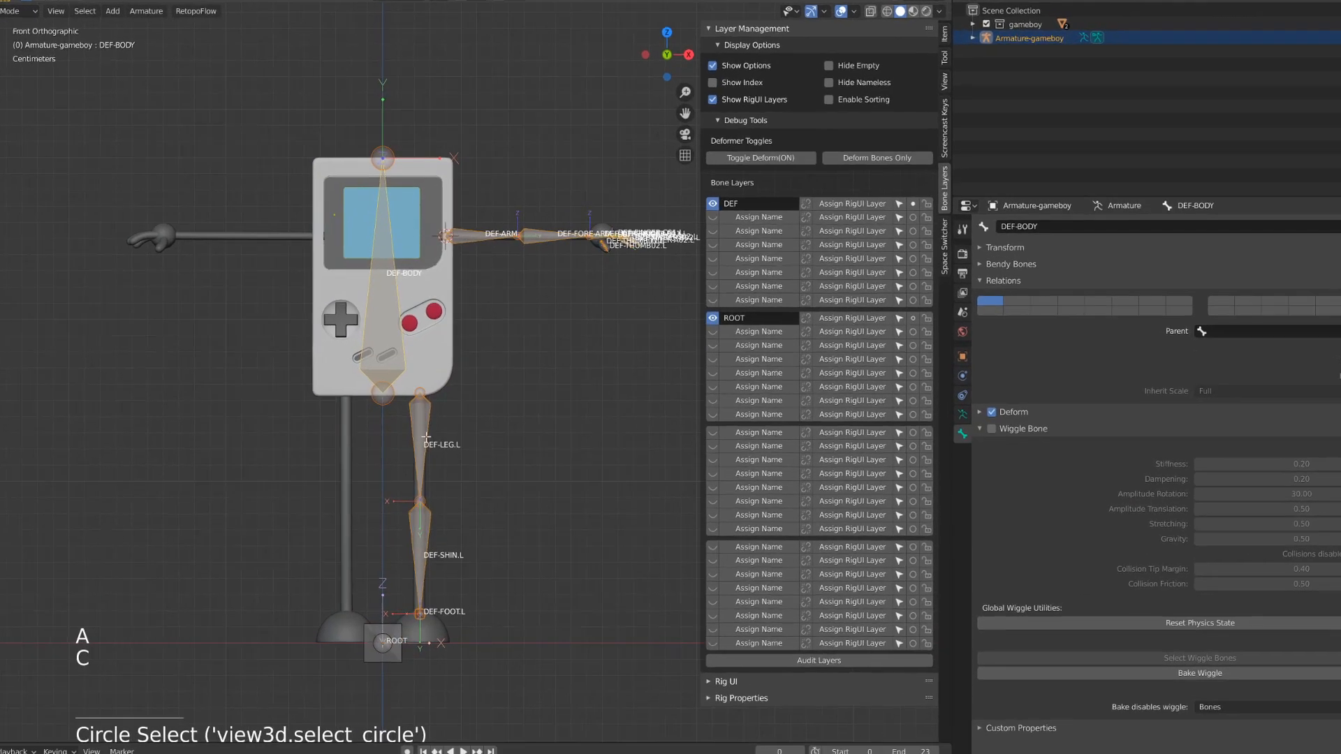
pyautogui.rightClick(425, 444)
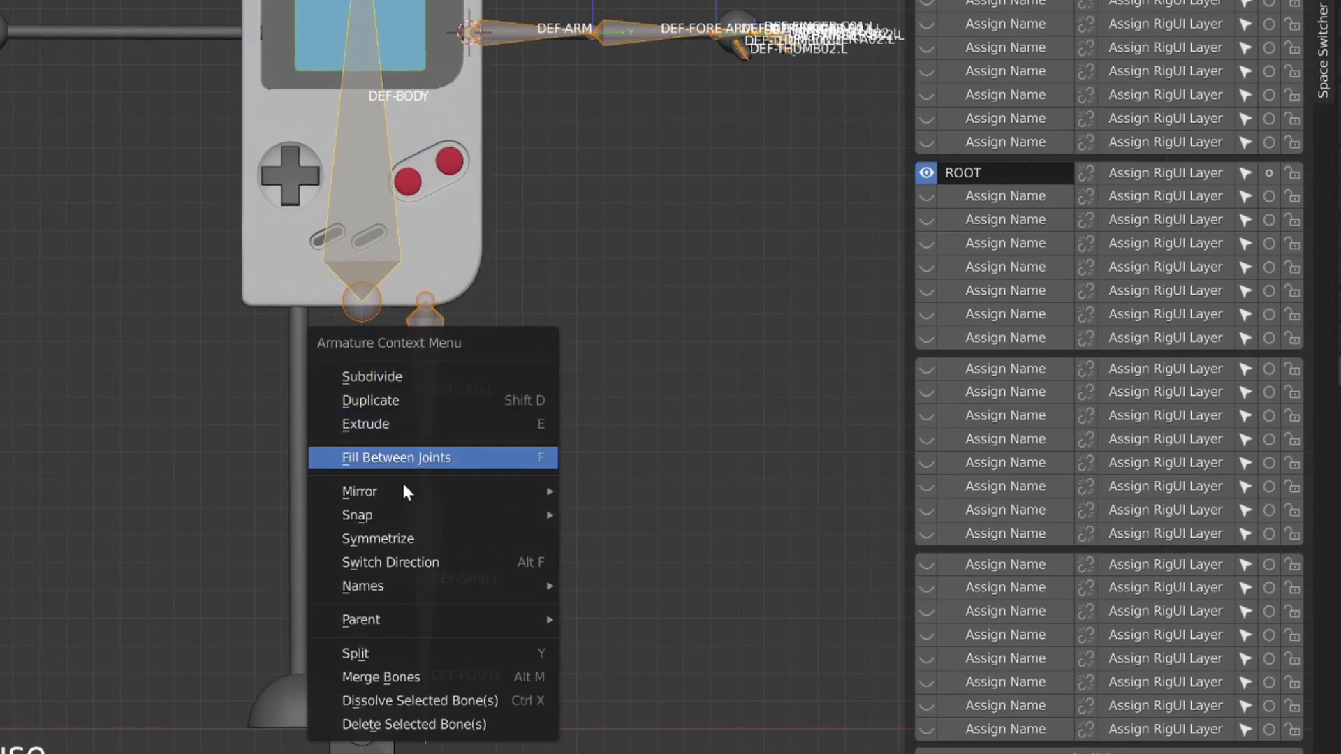
pyautogui.click(401, 537)
pyautogui.moveTo(454, 518); pyautogui.dragTo(389, 530, button='middle')
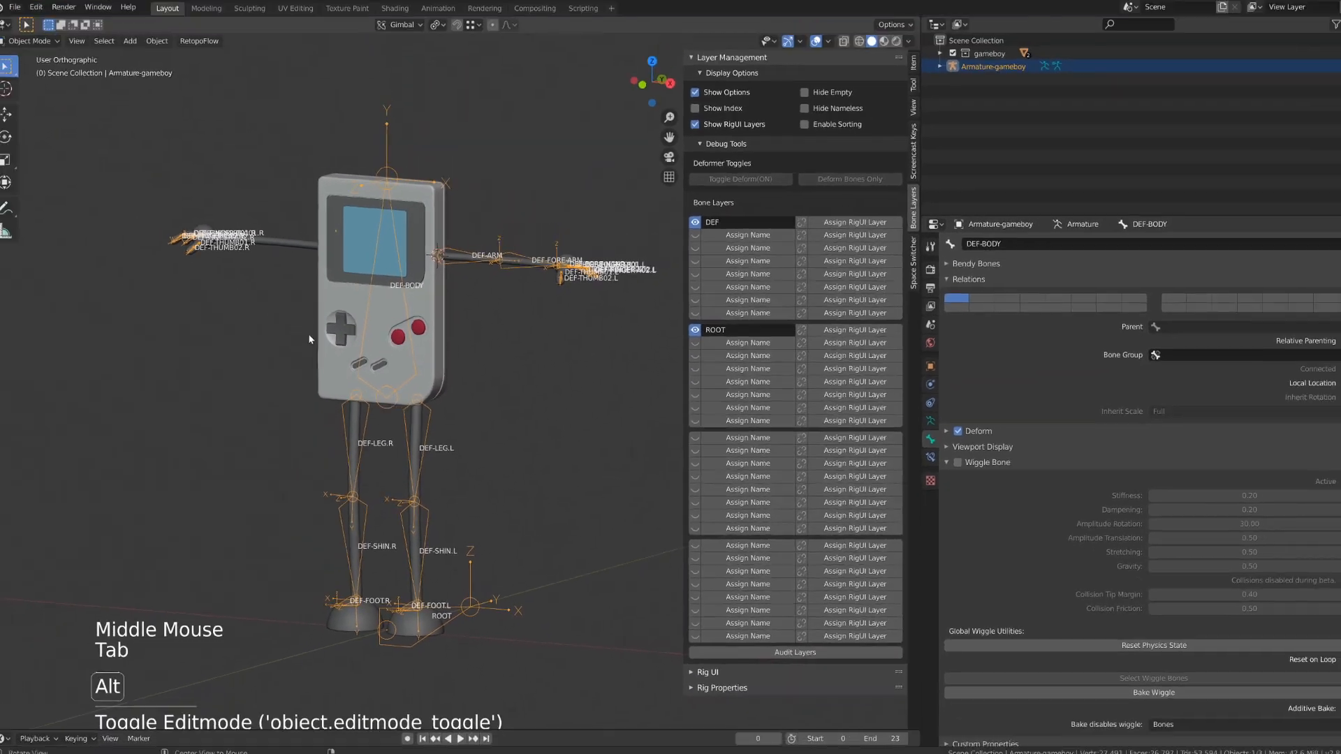
pyautogui.moveTo(247, 216); pyautogui.dragTo(283, 220, button='middle')
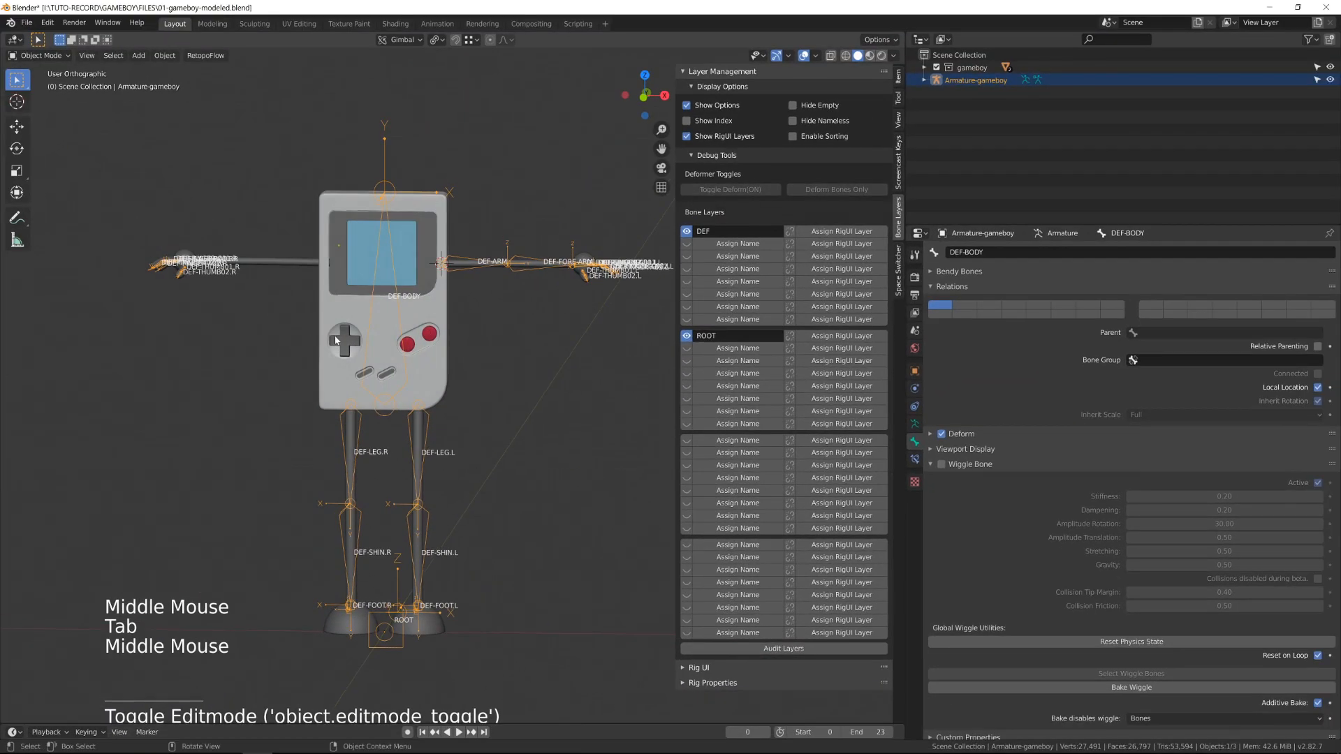
# Rename the upper arm bone DEF-ARM.L.
pyautogui.press('Tab')
pyautogui.press('Tab')
pyautogui.click(440, 324)
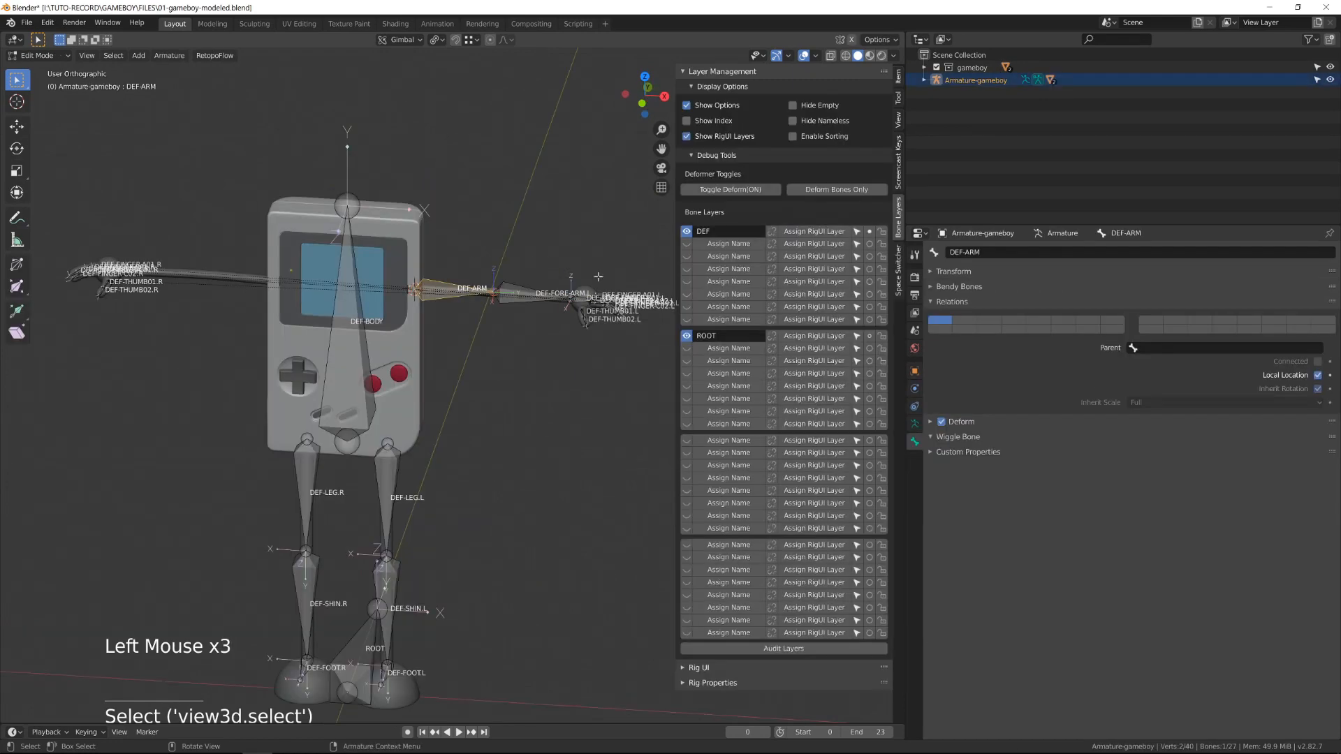
pyautogui.click(447, 560)
# Delete the mirrored bones on the character's right side.
pyautogui.scroll(-2, 447, 560)
pyautogui.moveTo(446, 559); pyautogui.dragTo(433, 559, button='middle')
pyautogui.press('KP_1')
pyautogui.press('a')
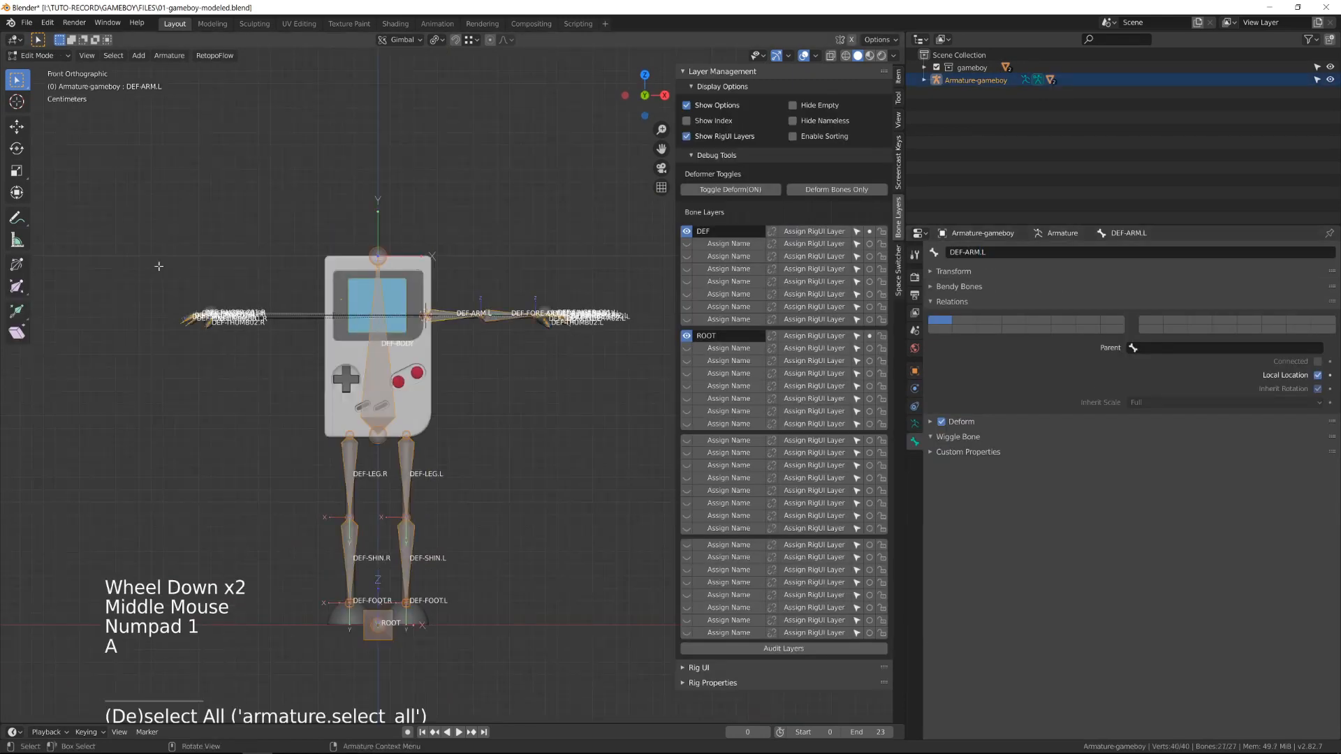
pyautogui.press('a')
pyautogui.press('a')
pyautogui.press('b')
pyautogui.moveTo(119, 385); pyautogui.dragTo(358, 659)
pyautogui.press('x')
pyautogui.click(356, 657)
# Symmetrize all remaining bones again, with the renamed arm bones included, and return to Object Mode.
pyautogui.press('a')
pyautogui.rightClick(489, 299)
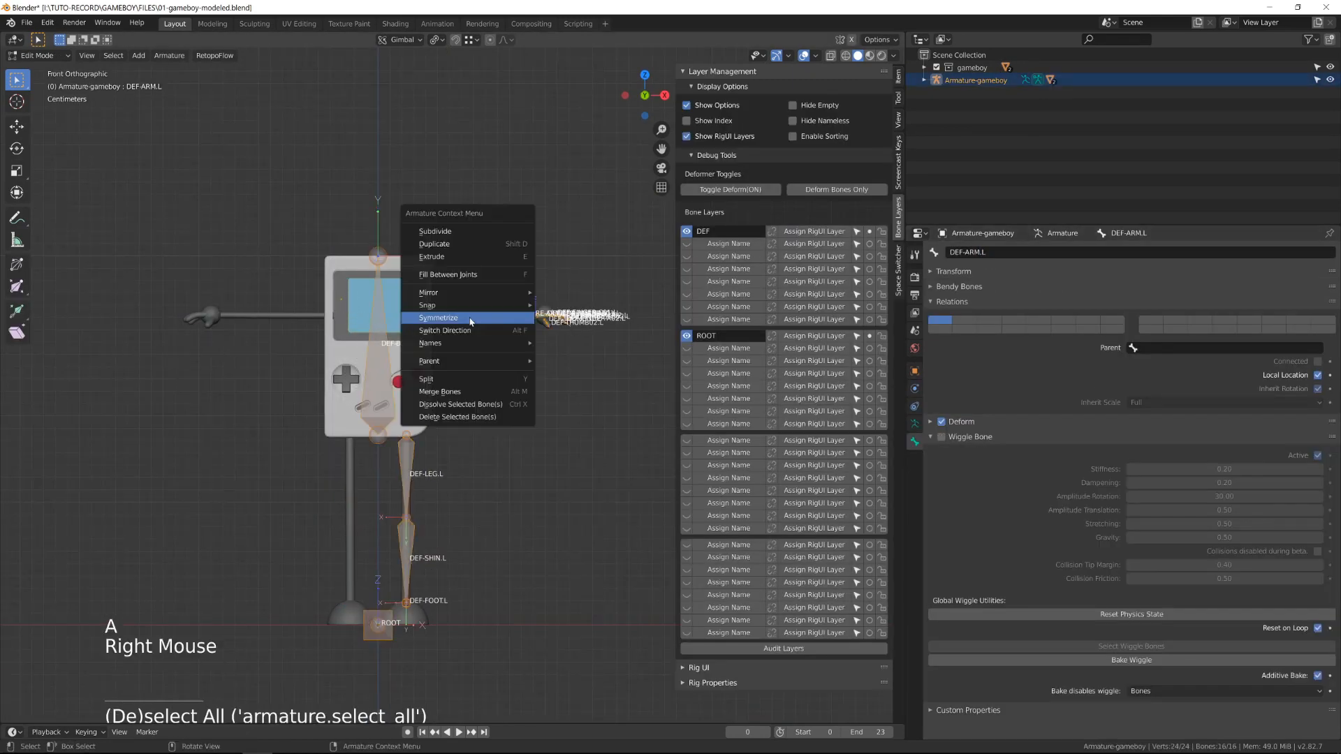
pyautogui.click(488, 299)
pyautogui.scroll(2, 492, 286)
pyautogui.press('Tab')
pyautogui.click(495, 274)
pyautogui.click(489, 282)
pyautogui.click(478, 288)
pyautogui.moveTo(500, 276); pyautogui.dragTo(476, 296, button='middle')
pyautogui.hotkey('ctrl', 'Tab')
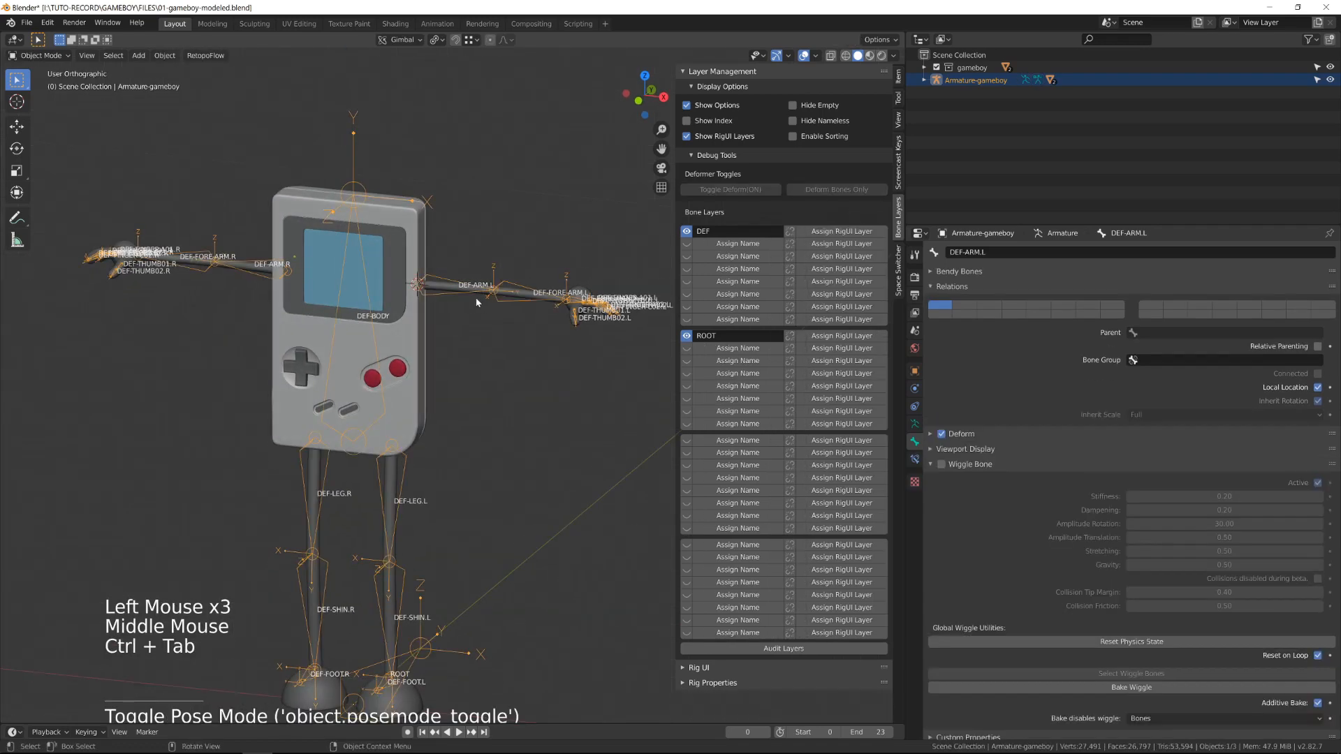
# Delete all vertex groups from the LIMBS mesh.
pyautogui.click(476, 290)
pyautogui.click(915, 459)
pyautogui.scroll(2, 985, 392)
pyautogui.scroll(20, 987, 393)
pyautogui.scroll(-4, 988, 393)
pyautogui.scroll(4, 988, 393)
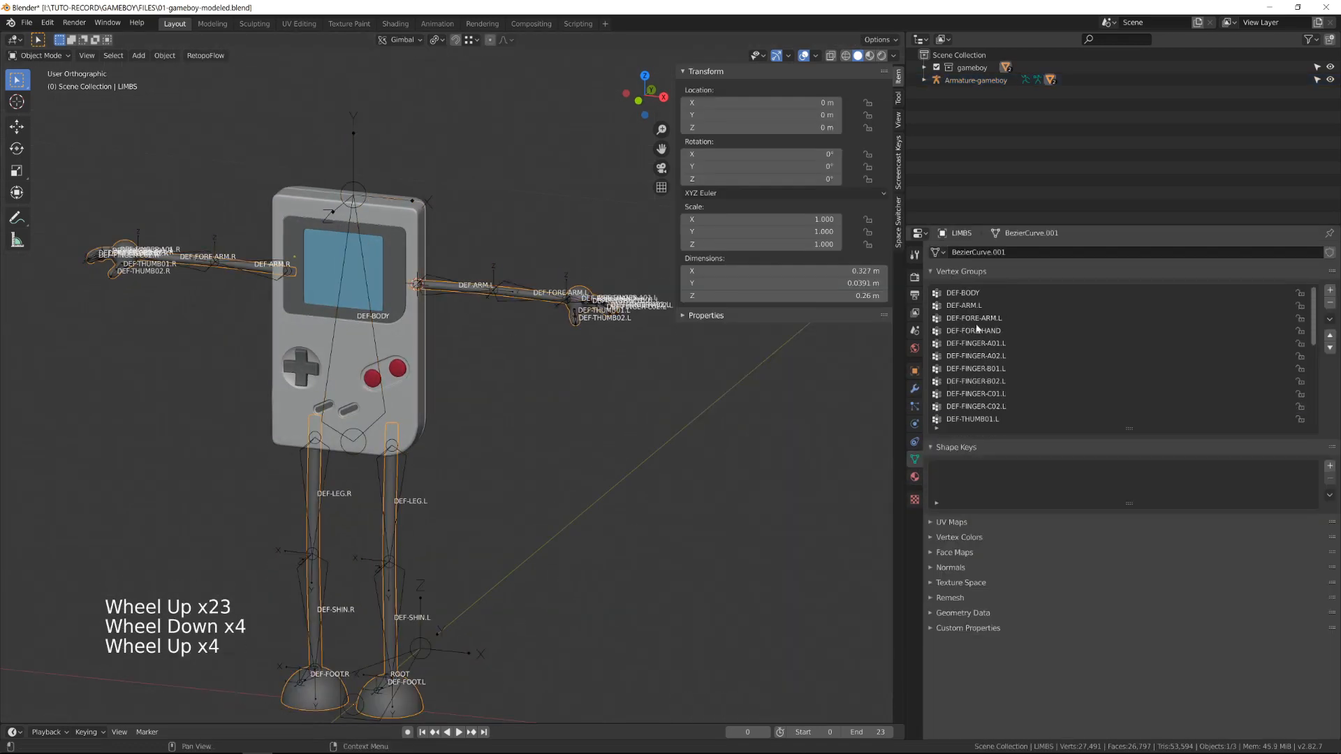
pyautogui.scroll(-16, 987, 393)
pyautogui.click(1329, 319)
pyautogui.click(1256, 463)
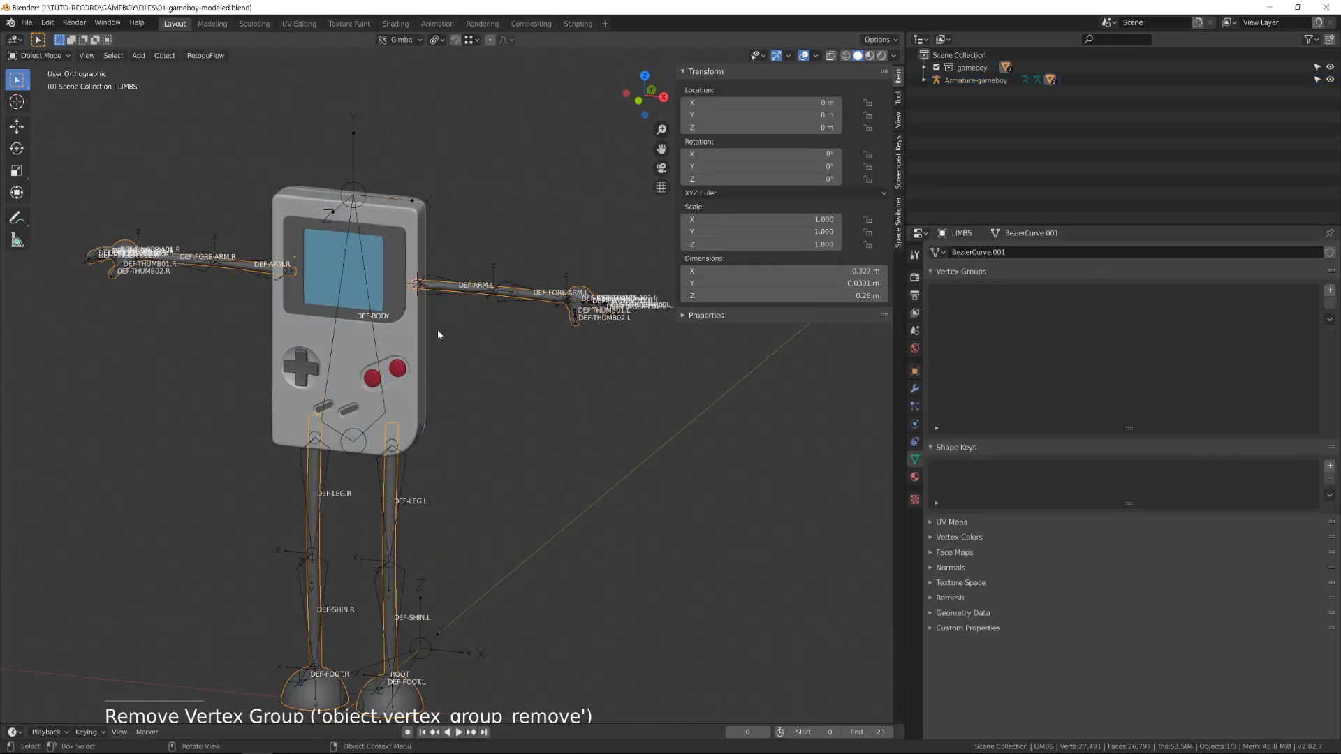
# Parent the LIMBS mesh to the armature using Armature Deform With Automatic Weights.
pyautogui.keyDown('shift'); pyautogui.click(497, 286); pyautogui.keyUp('shift')
pyautogui.hotkey('ctrl', 'p')
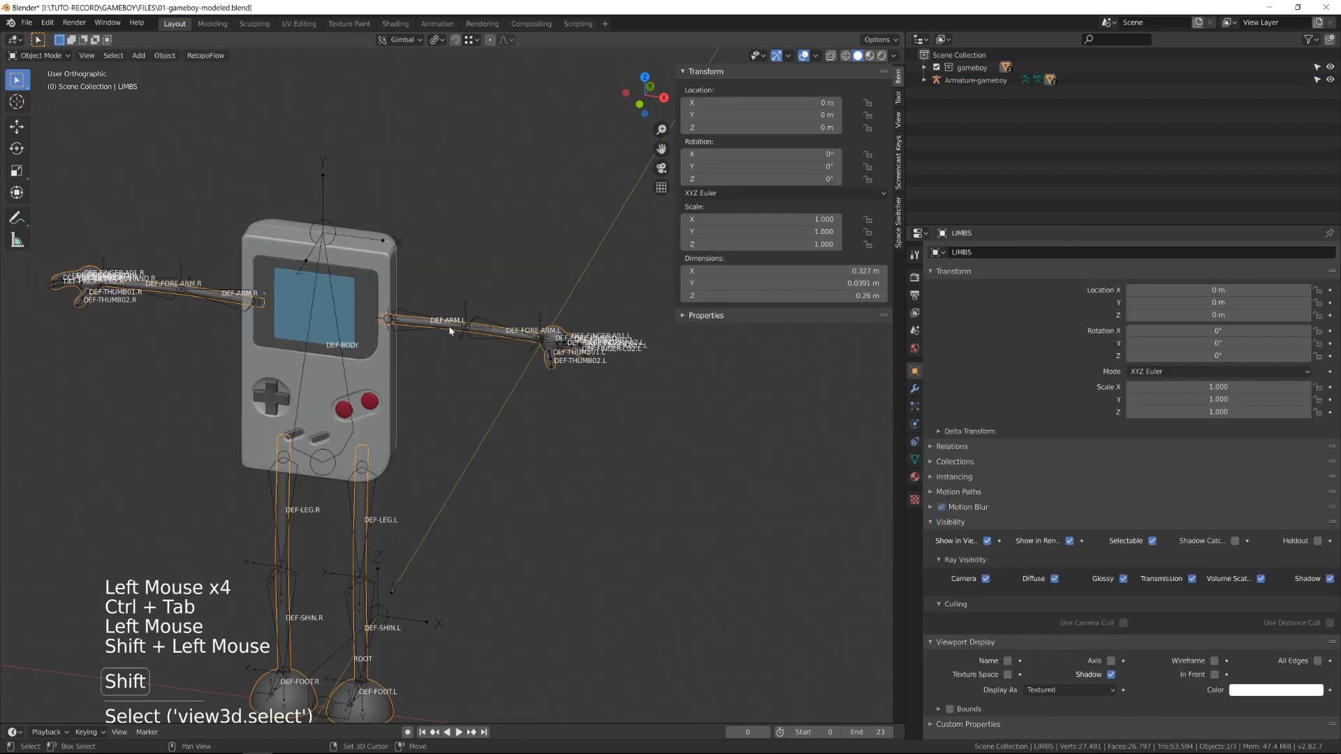
pyautogui.keyDown('shift'); pyautogui.click(448, 325); pyautogui.keyUp('shift')
pyautogui.hotkey('ctrl', 'p')
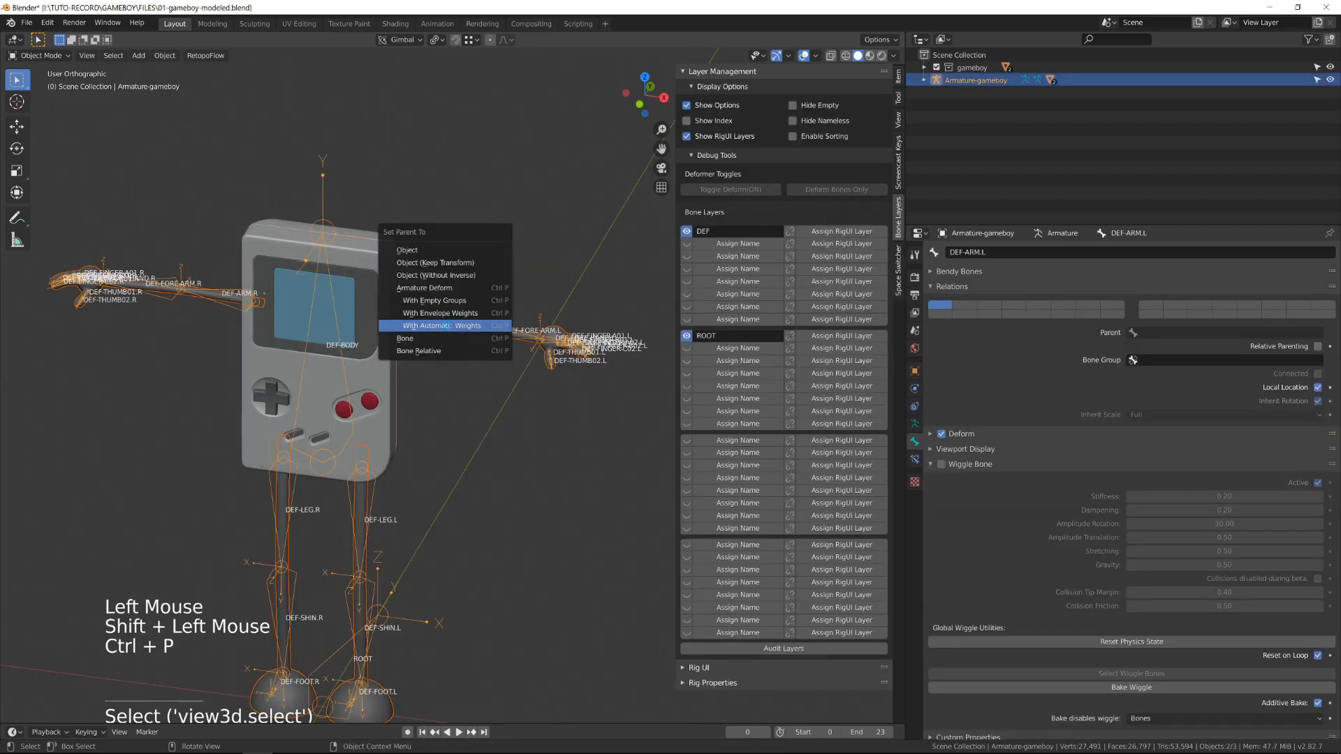
pyautogui.click(449, 325)
pyautogui.click(459, 330)
pyautogui.click(458, 331)
# Test-rotate the left arm bones in Pose Mode to check the limb deformation.
pyautogui.hotkey('ctrl', 'Tab')
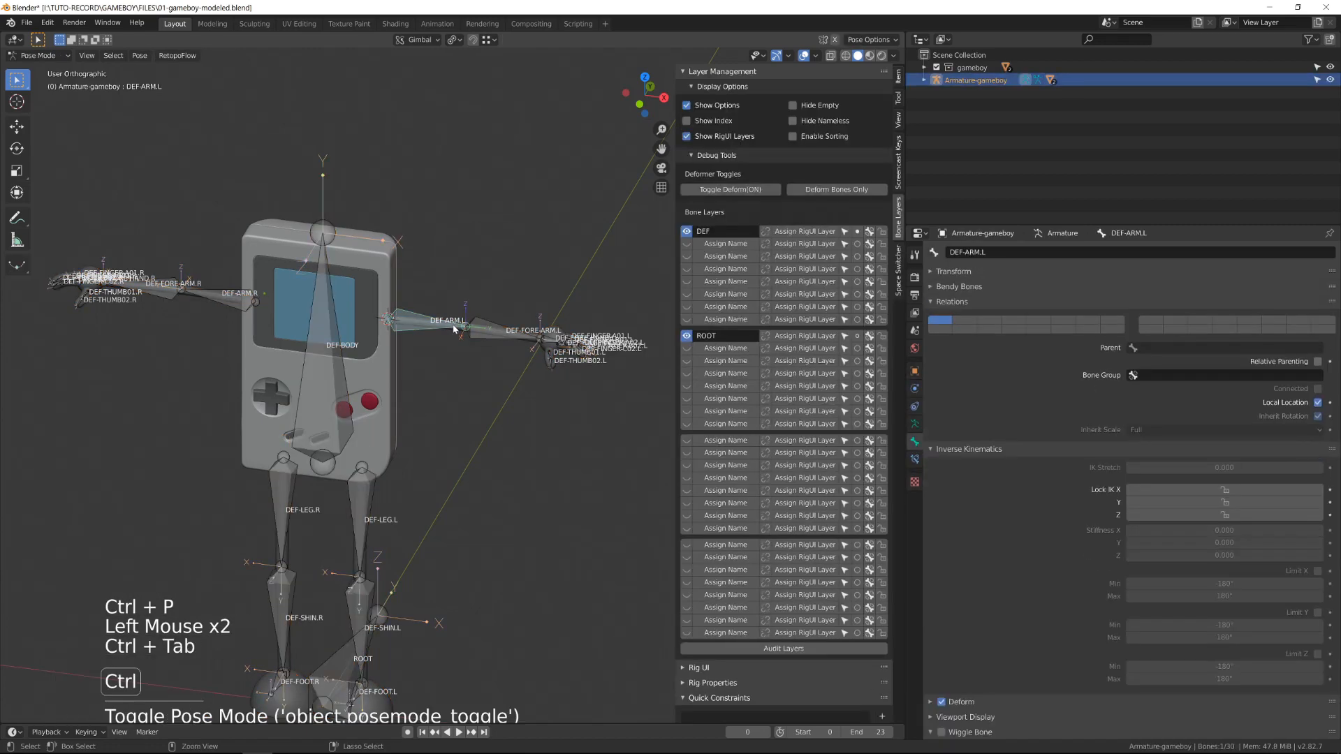
pyautogui.click(459, 330)
pyautogui.press('r')
pyautogui.click(501, 332)
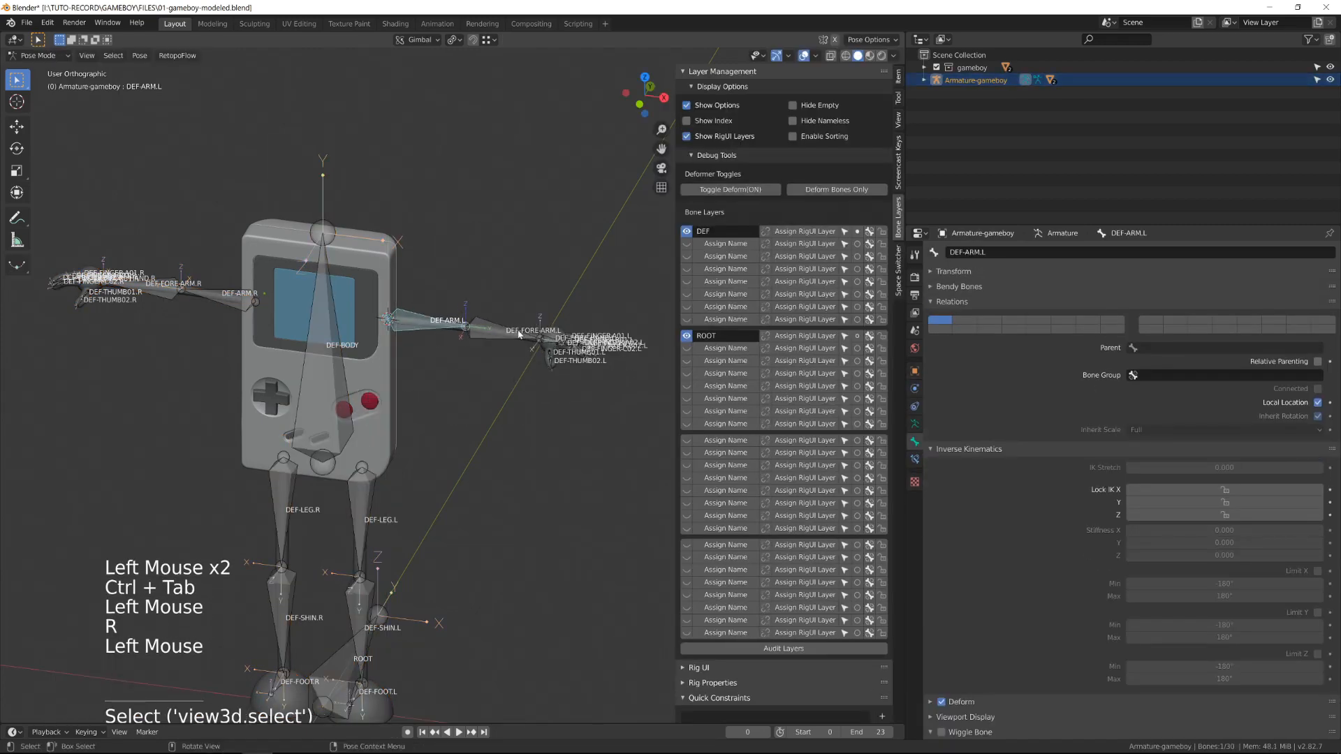
pyautogui.press('r')
pyautogui.rightClick(422, 370)
# Test-rotate the right upper arm and forearm bones from an overhead view.
pyautogui.keyDown('shift'); pyautogui.moveTo(154, 335); pyautogui.dragTo(475, 335, button='middle'); pyautogui.keyUp('shift')
pyautogui.click(434, 299)
pyautogui.press('r')
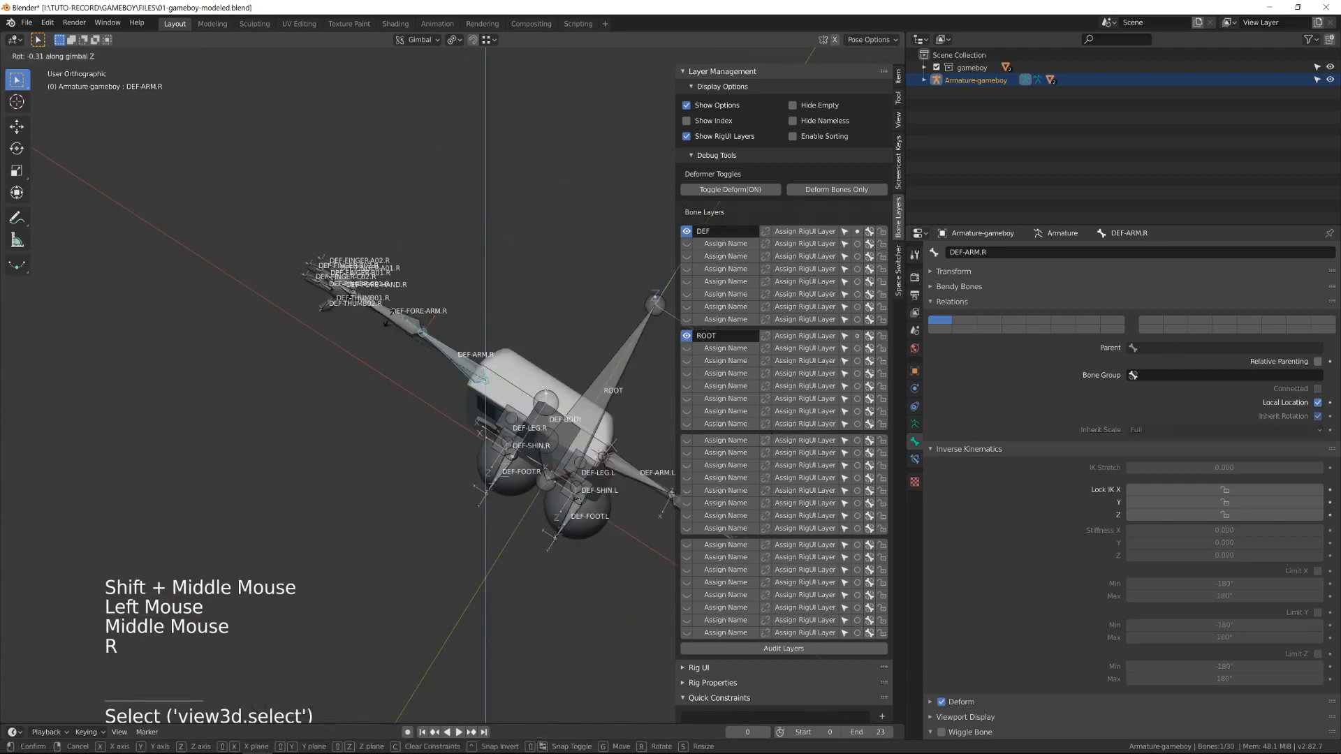
pyautogui.click(332, 417)
pyautogui.click(409, 322)
pyautogui.press('r')
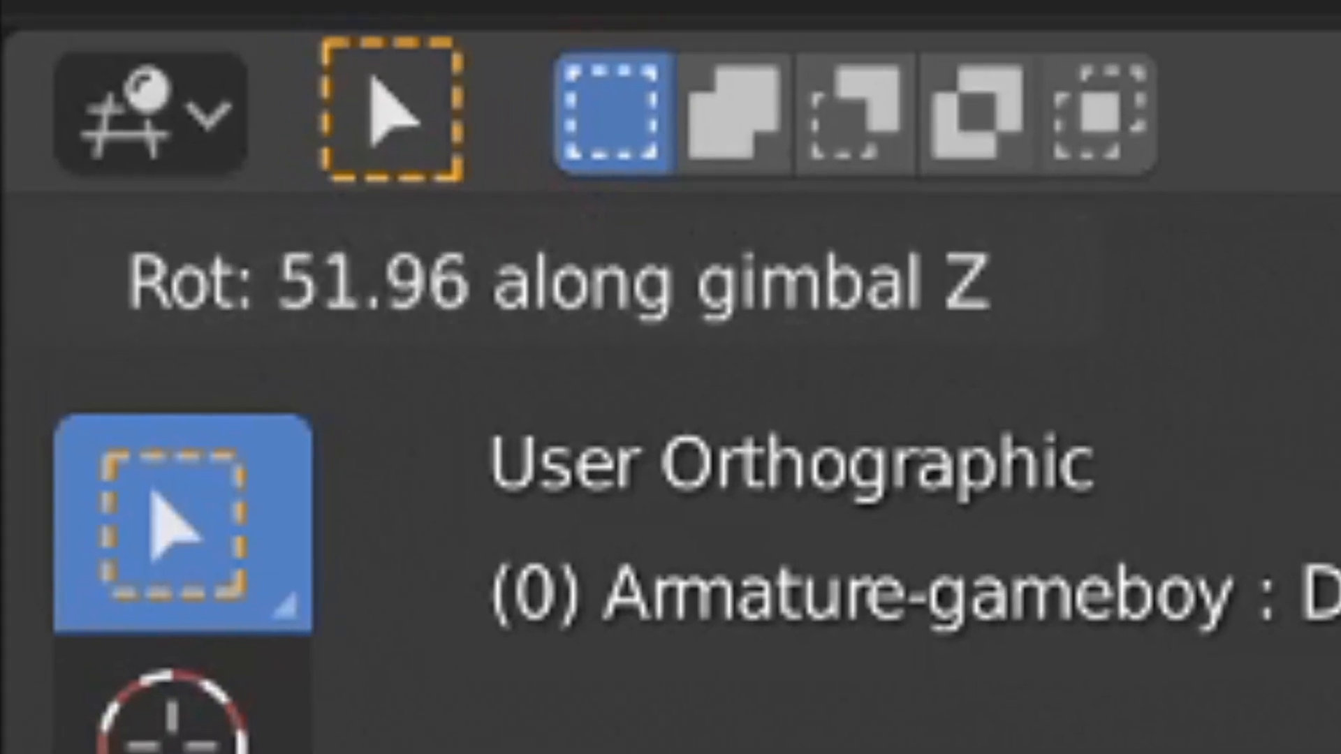
pyautogui.click(334, 375)
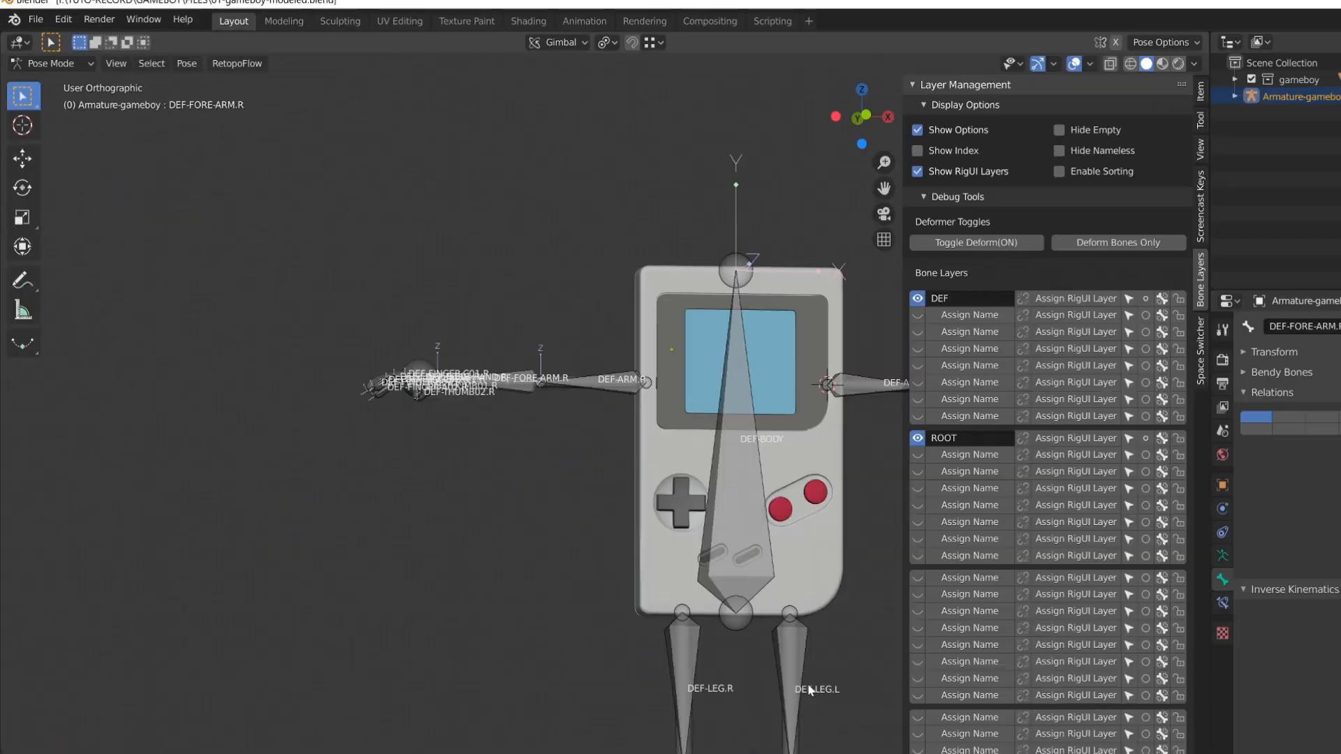
# Test-rotate the right leg and shin bones from the side.
pyautogui.click(597, 520)
pyautogui.moveTo(597, 520); pyautogui.dragTo(433, 548, button='middle')
pyautogui.press('r')
pyautogui.click(452, 602)
pyautogui.press('r')
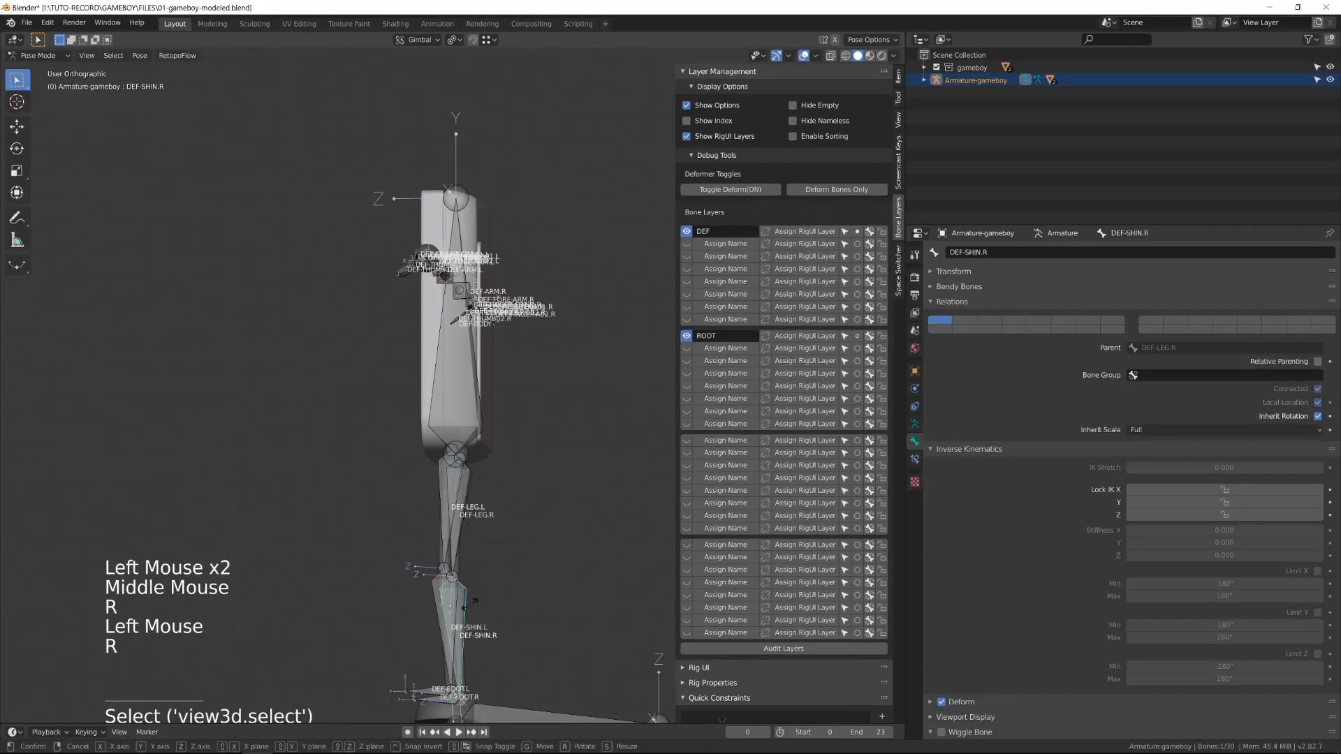
pyautogui.rightClick(420, 584)
# Test-rotate the DEF-BODY bone by about -33° from the front.
pyautogui.moveTo(419, 583); pyautogui.dragTo(557, 527, button='middle')
pyautogui.keyDown('shift'); pyautogui.moveTo(557, 527); pyautogui.dragTo(304, 504, button='middle'); pyautogui.keyUp('shift')
pyautogui.scroll(1, 354, 566)
pyautogui.click(336, 513)
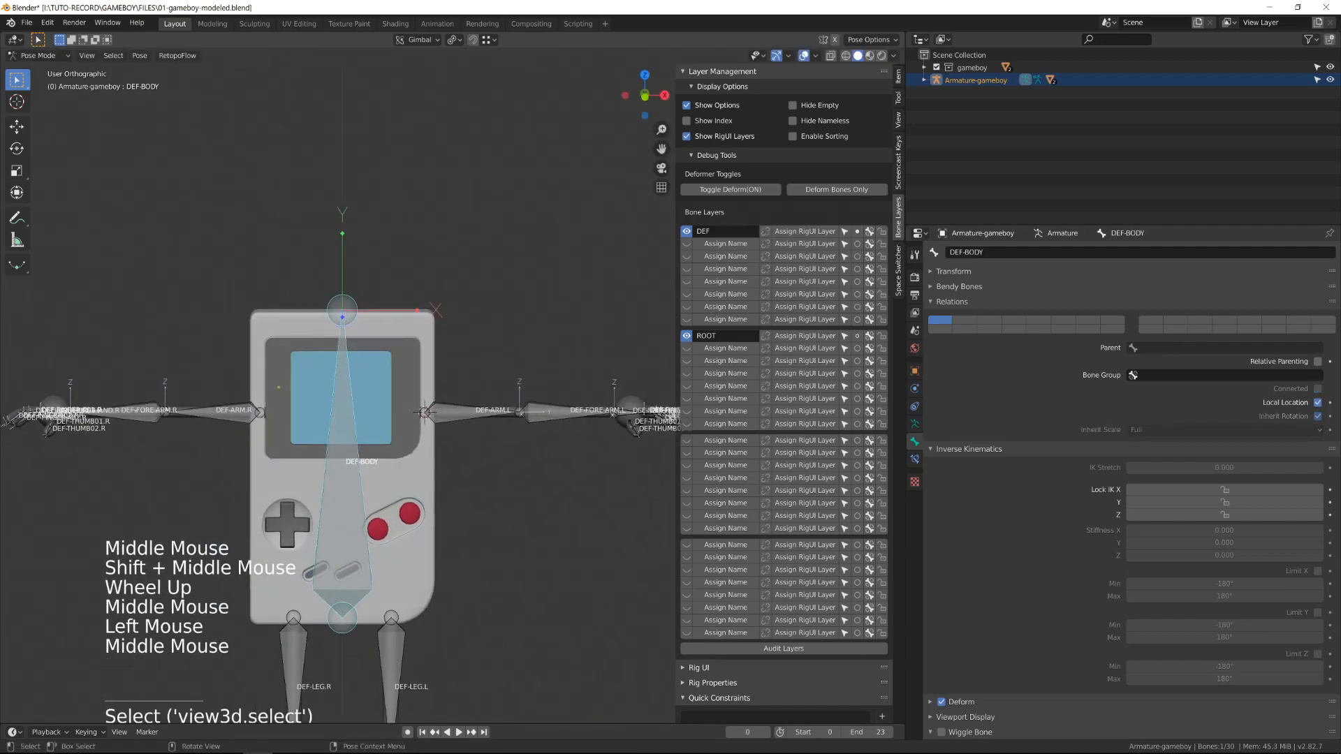
pyautogui.press('r')
pyautogui.click(165, 409)
pyautogui.press('r')
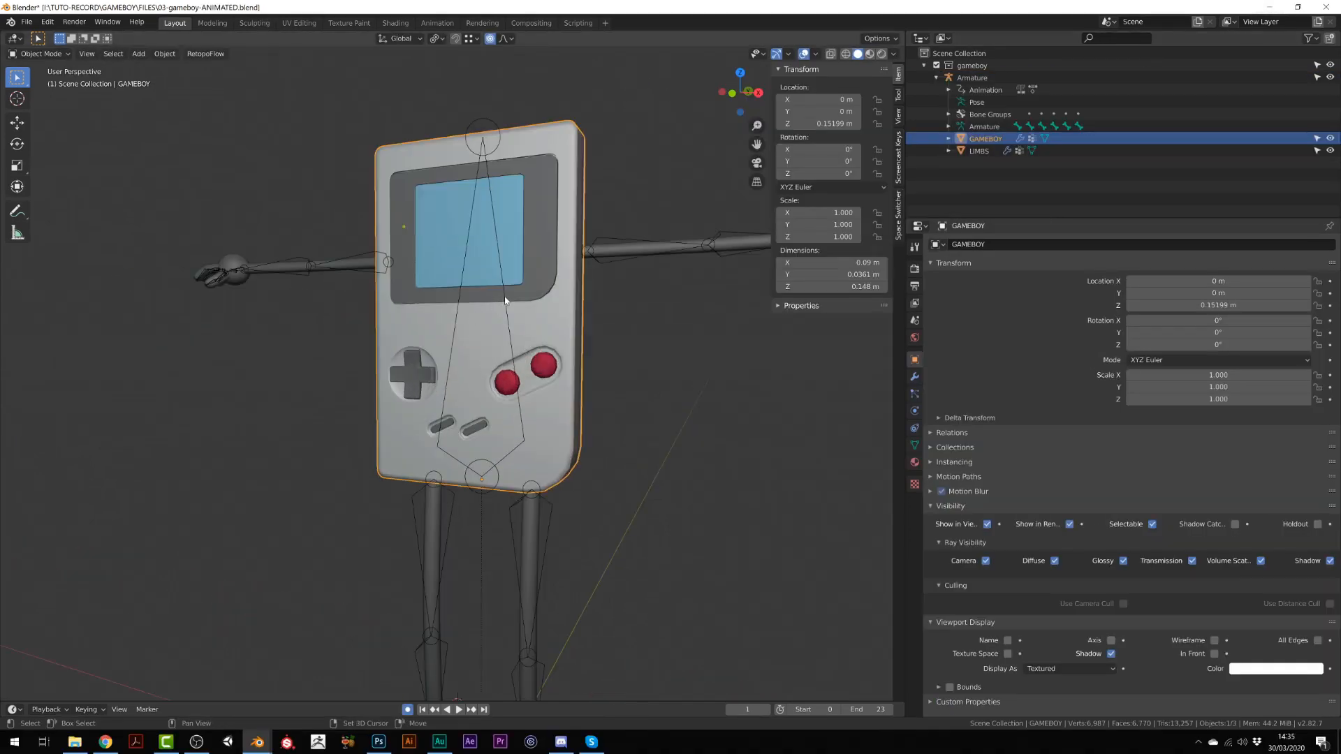
# In the 03-gameboy-ANIMATED file, parent the GAMEBOY mesh to the armature using Armature Deform With Empty Groups.
pyautogui.keyDown('shift'); pyautogui.click(505, 300); pyautogui.keyUp('shift')
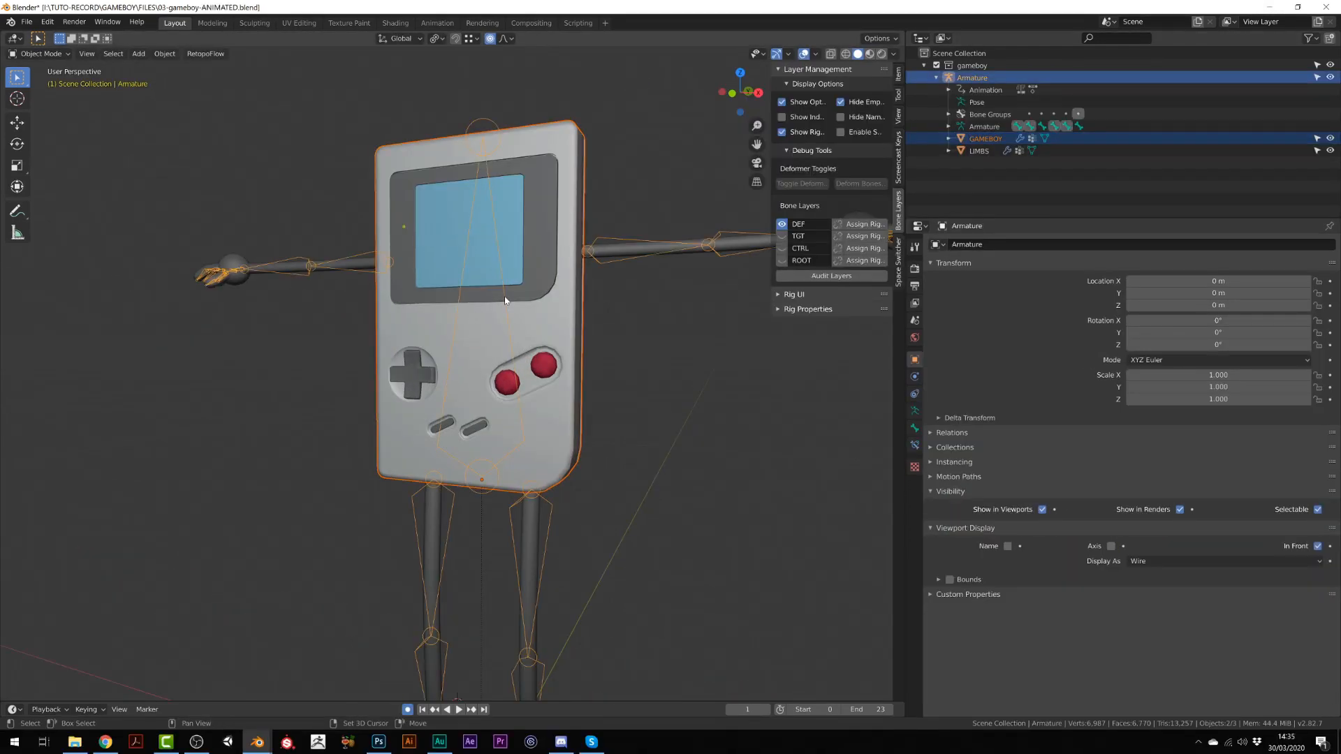
pyautogui.hotkey('ctrl', 'p')
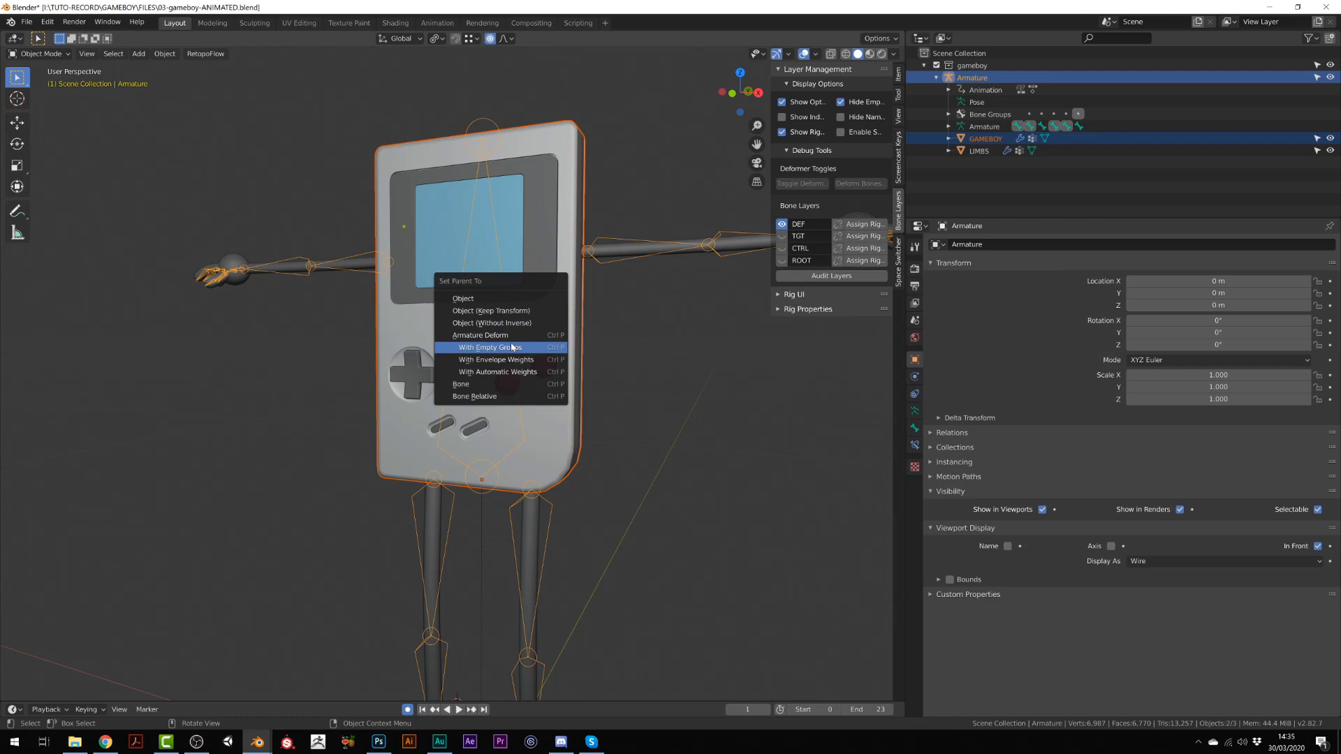
pyautogui.click(509, 348)
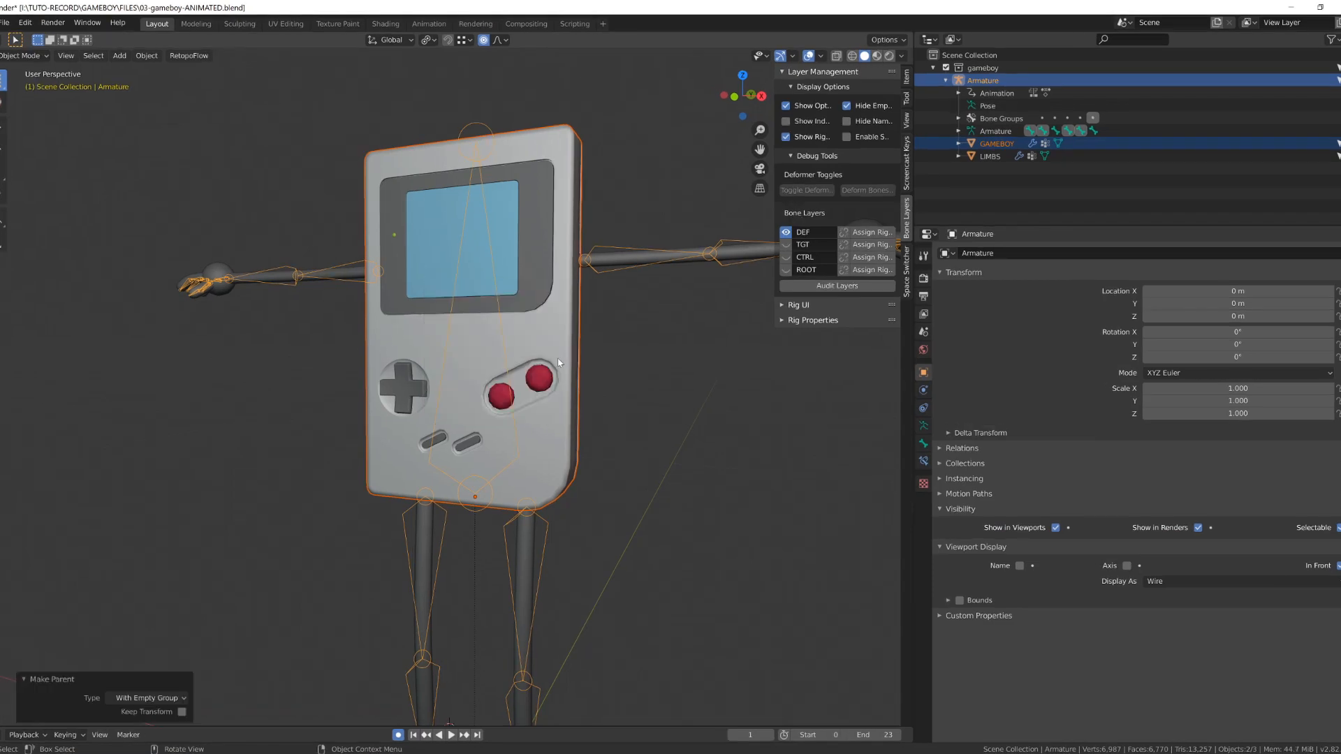
# Assign all vertices of the GAMEBOY mesh to the DEF-TORSO vertex group.
pyautogui.click(558, 363)
pyautogui.press('Tab')
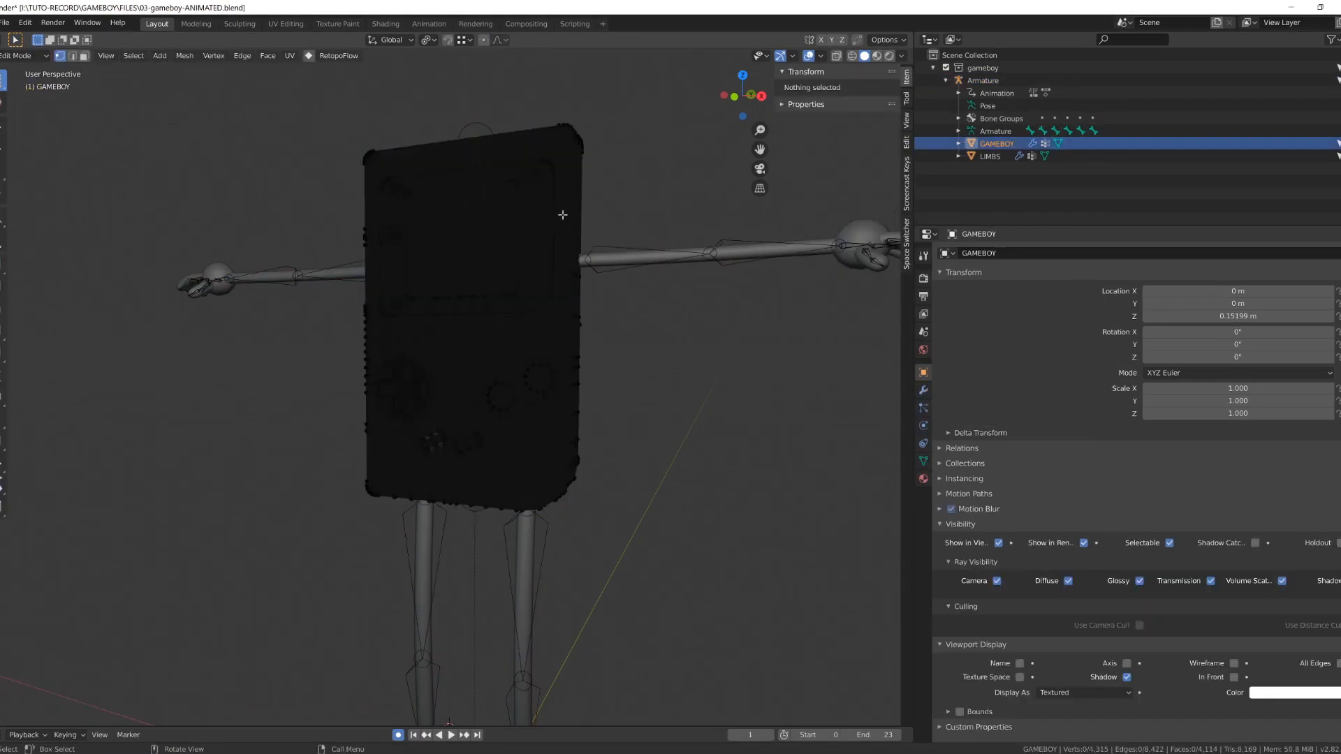
pyautogui.click(923, 461)
pyautogui.scroll(15, 997, 409)
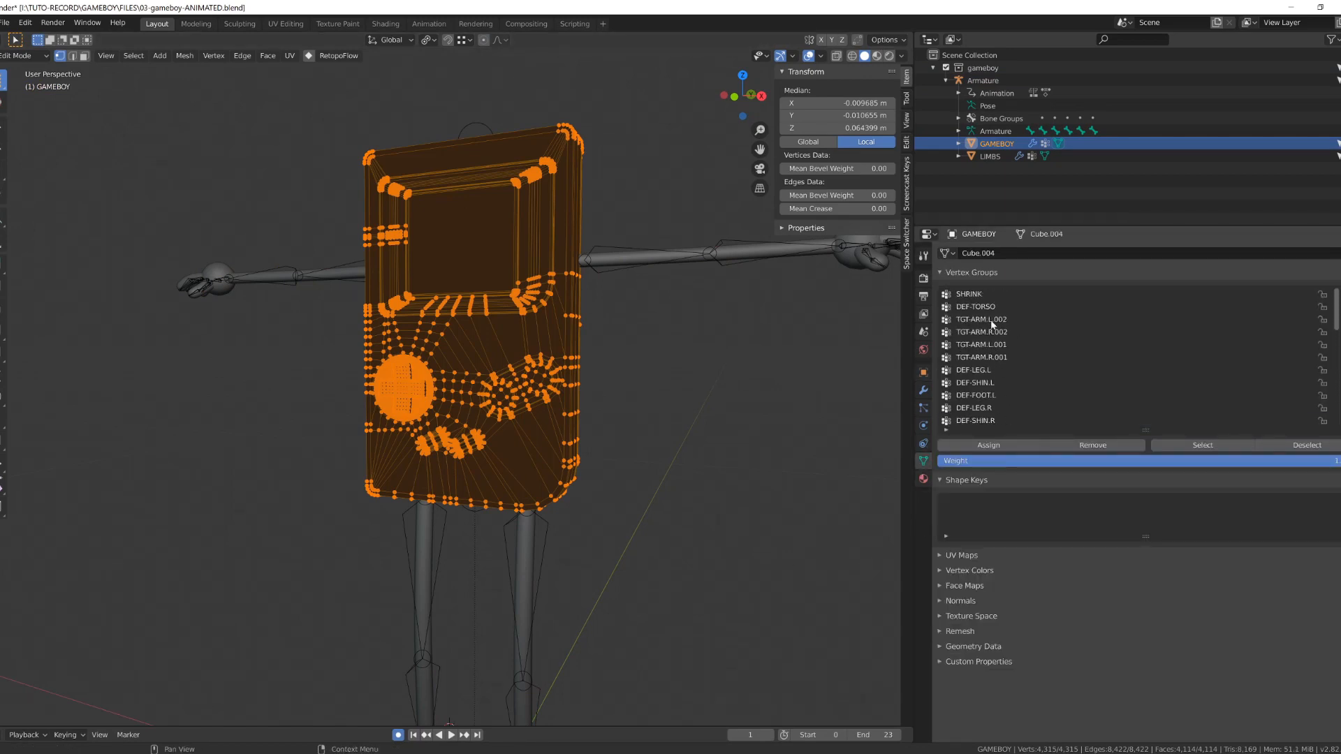
pyautogui.click(990, 308)
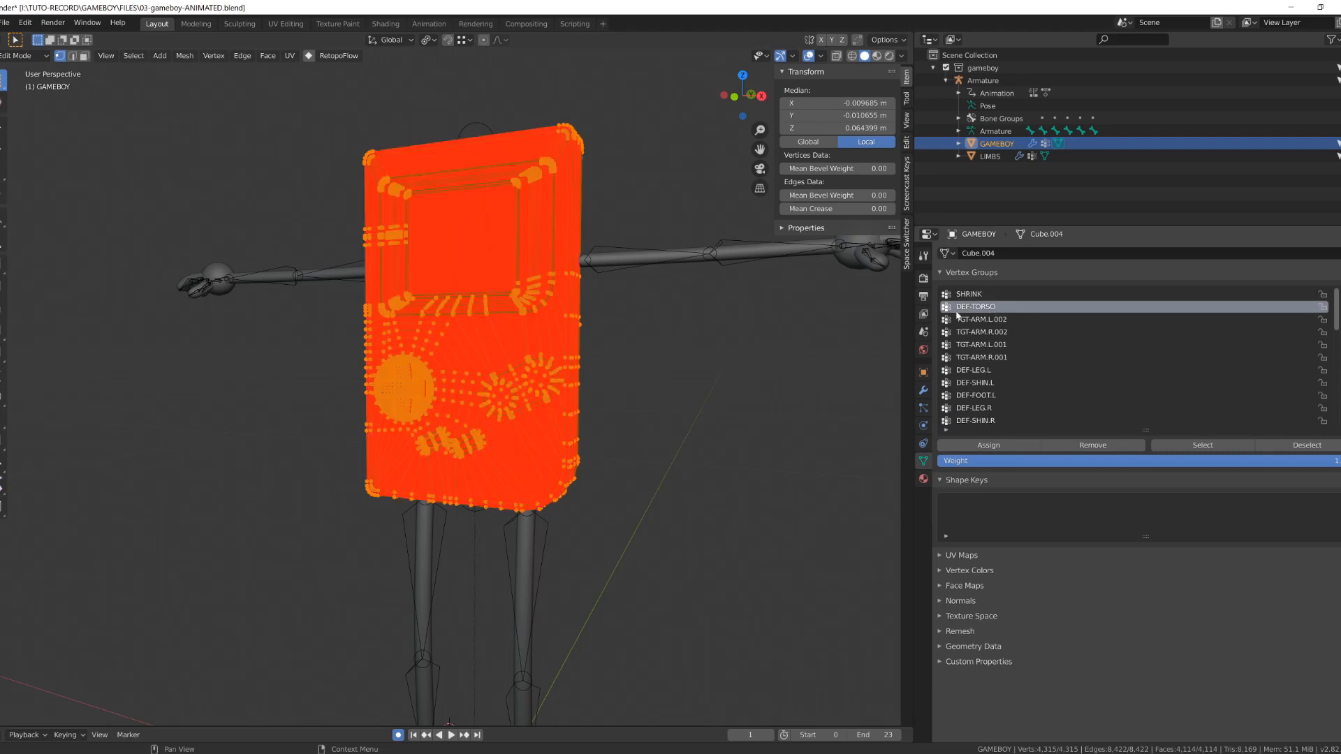
pyautogui.click(1003, 445)
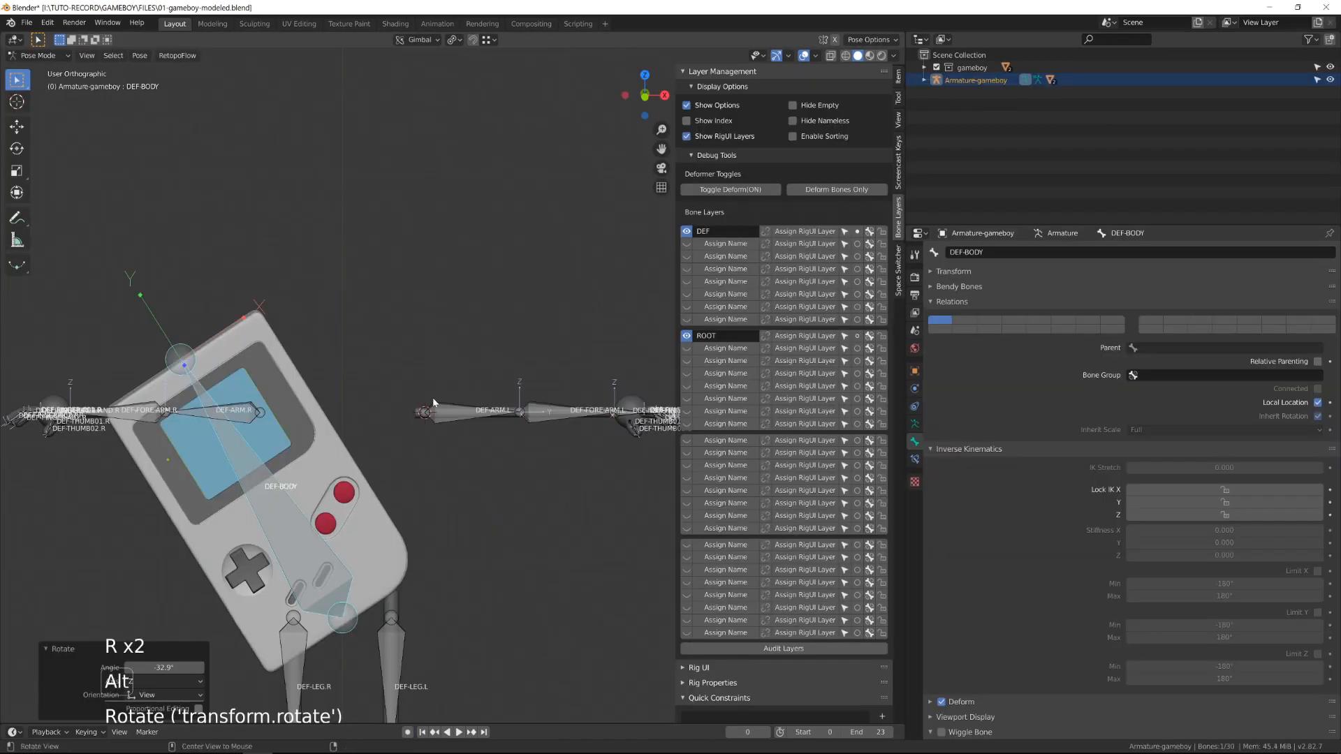
# Clear the DEF-BODY bone's rotation and parent both upper arm and both upper leg bones to it with Keep Offset.
pyautogui.hotkey('alt', 'r')
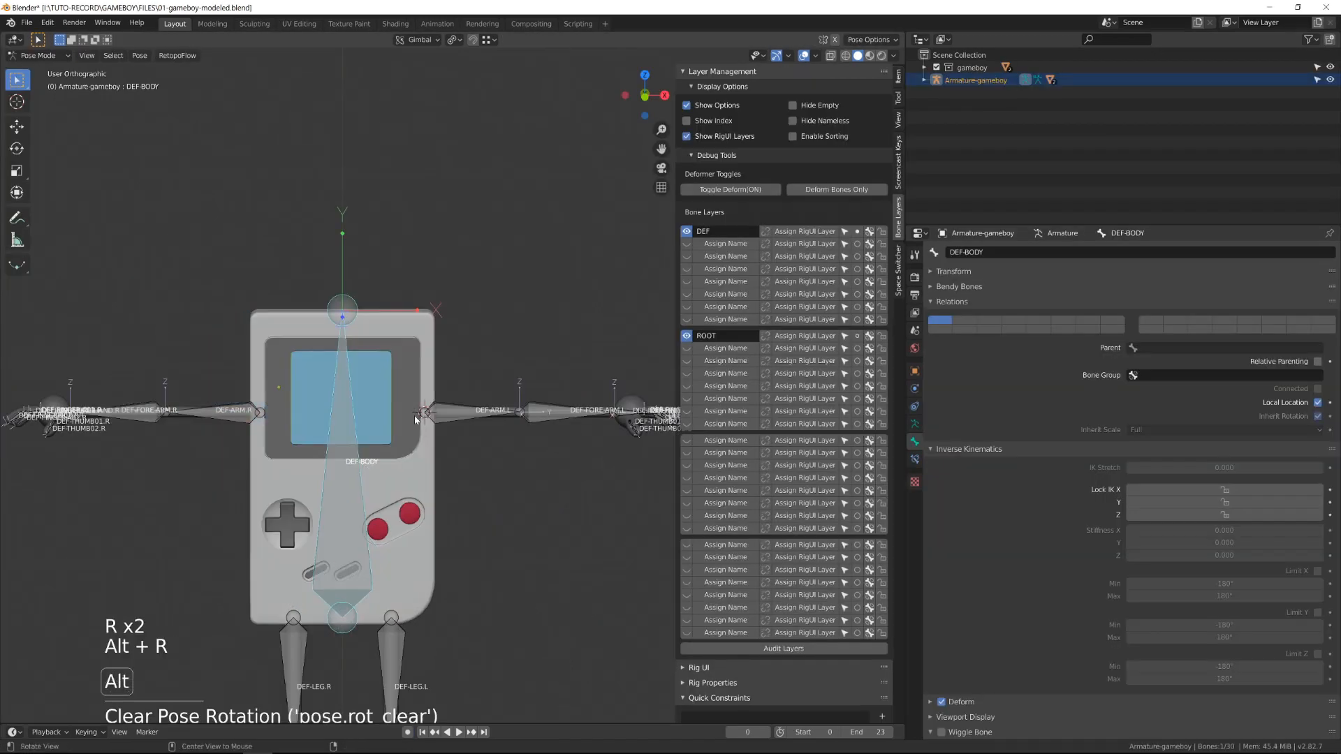
pyautogui.moveTo(414, 420); pyautogui.dragTo(409, 450, button='middle')
pyautogui.click(481, 381)
pyautogui.keyDown('shift'); pyautogui.click(254, 379); pyautogui.keyUp('shift')
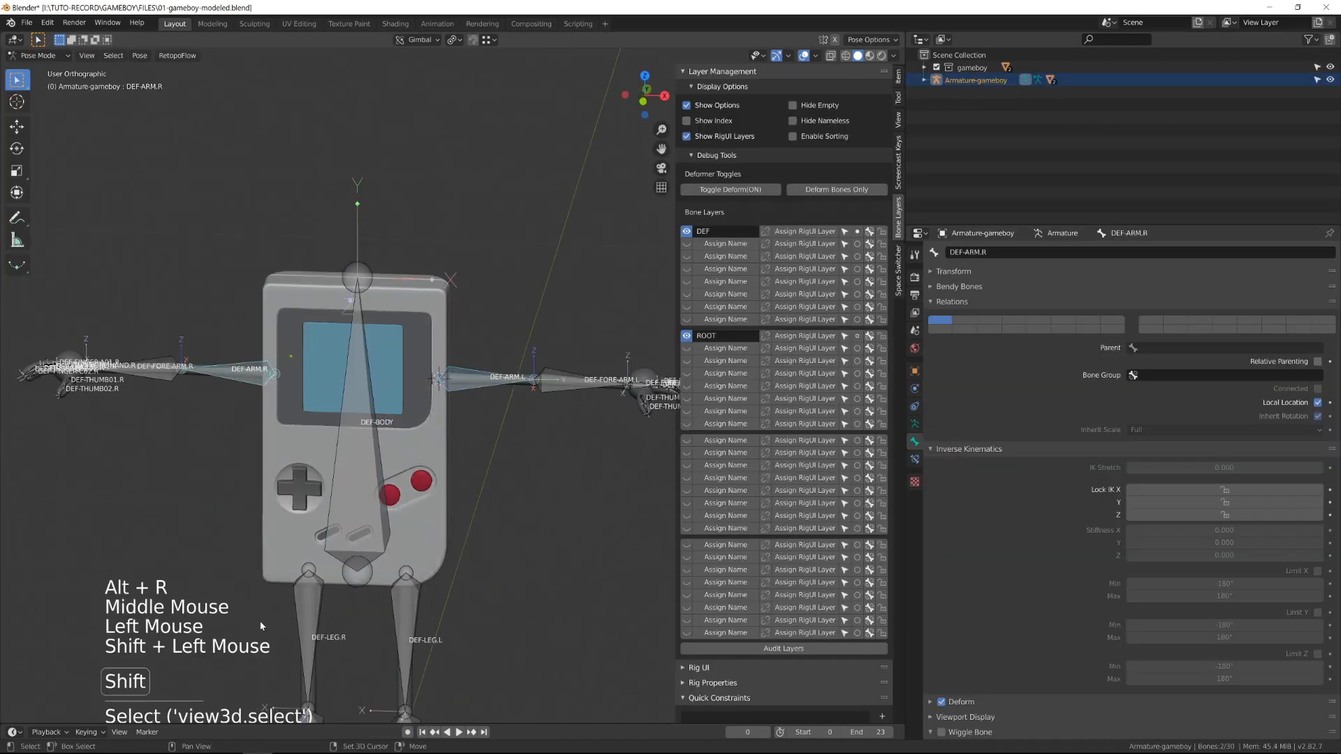
pyautogui.keyDown('shift'); pyautogui.click(302, 634); pyautogui.keyUp('shift')
pyautogui.keyDown('shift'); pyautogui.click(406, 615); pyautogui.keyUp('shift')
pyautogui.press('Tab')
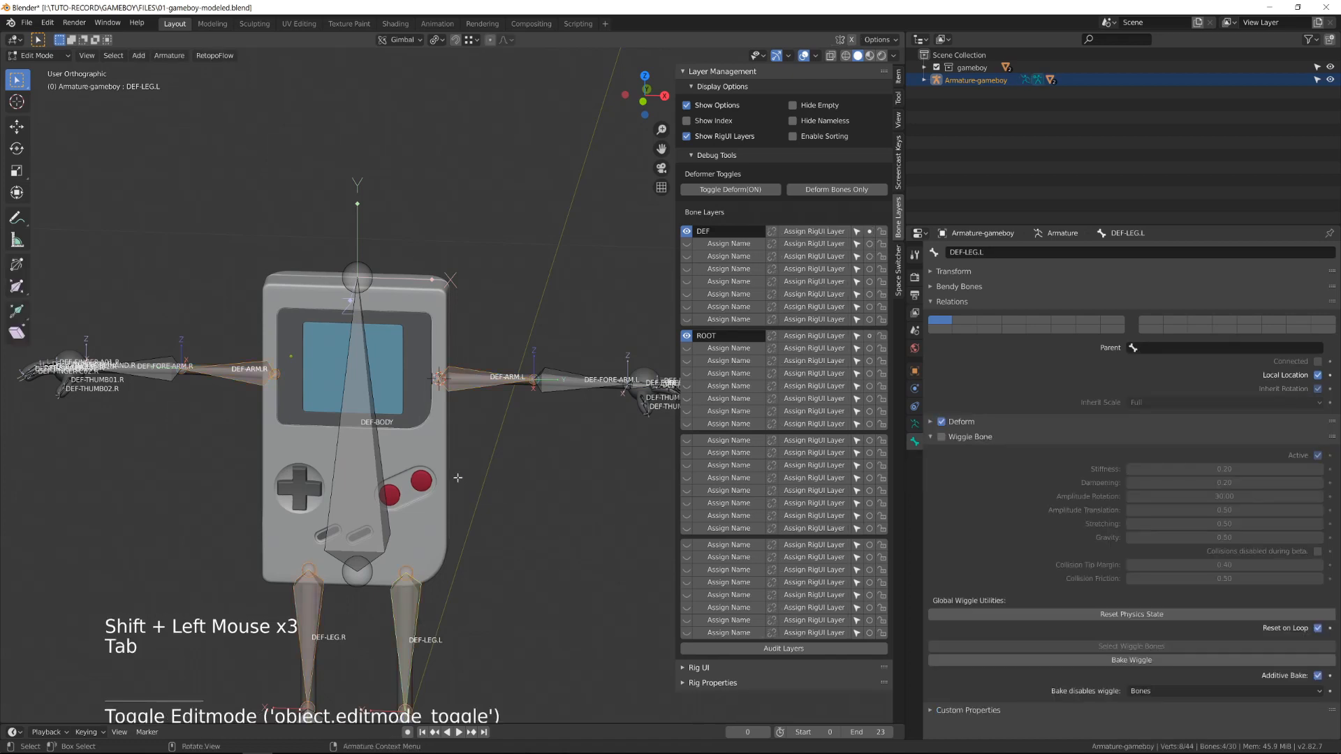
pyautogui.keyDown('shift'); pyautogui.click(388, 493); pyautogui.keyUp('shift')
pyautogui.hotkey('ctrl', 'p')
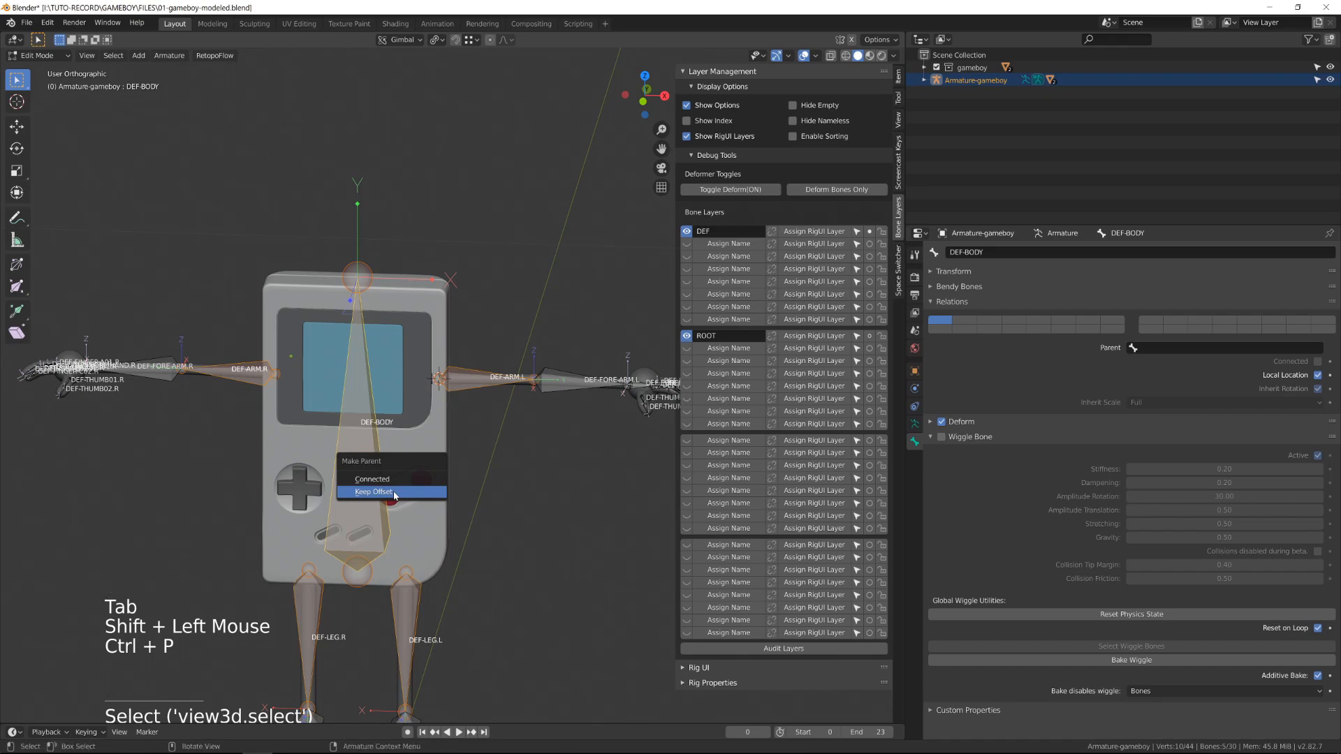
pyautogui.click(394, 495)
# Test-rotate the DEF-BODY bone in Pose Mode to check that the arms and legs follow it.
pyautogui.press('Tab')
pyautogui.click(373, 440)
pyautogui.moveTo(372, 419); pyautogui.dragTo(361, 381, button='middle')
pyautogui.press('r')
pyautogui.rightClick(483, 408)
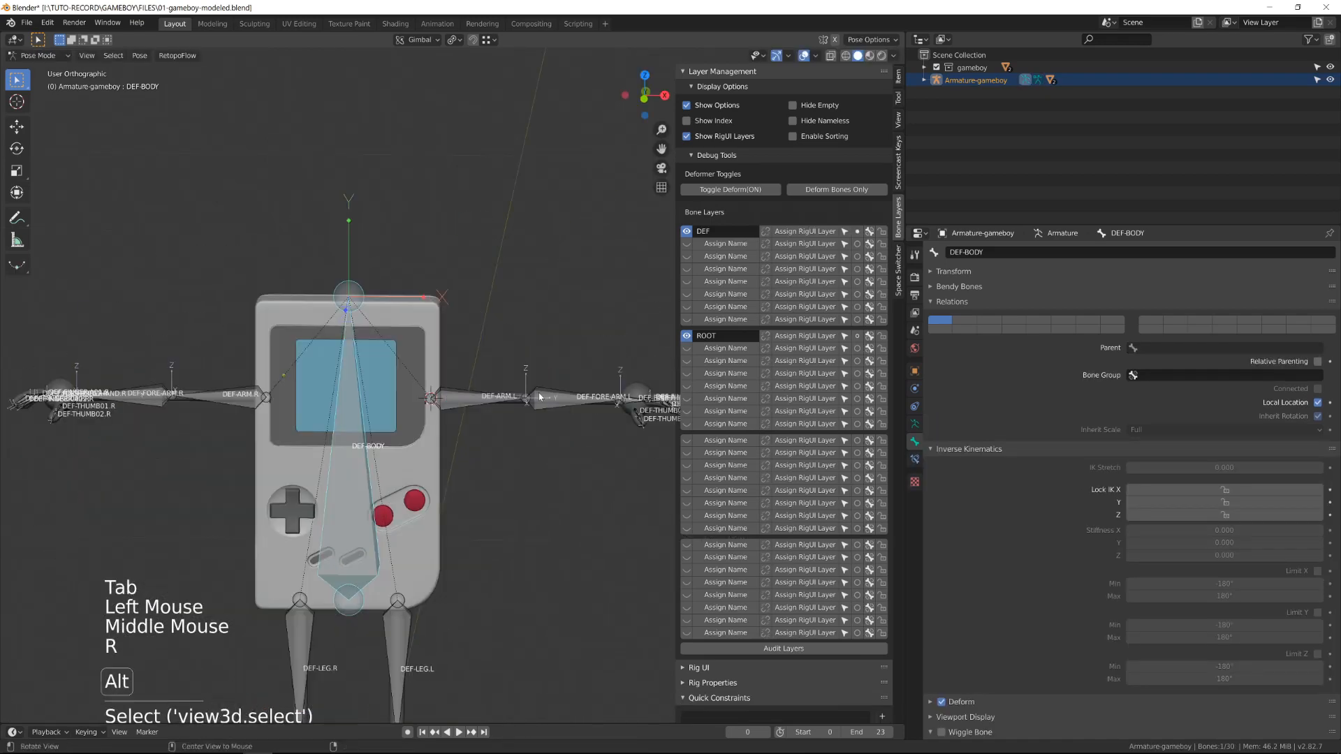
# Leave Pose Mode and open the LIMBS mesh in Edit Mode at the left shoulder.
pyautogui.keyDown('shift'); pyautogui.moveTo(486, 409); pyautogui.dragTo(365, 426, button='middle'); pyautogui.keyUp('shift')
pyautogui.scroll(2, 398, 413)
pyautogui.click(398, 413)
pyautogui.scroll(3, 365, 427)
pyautogui.click(535, 337)
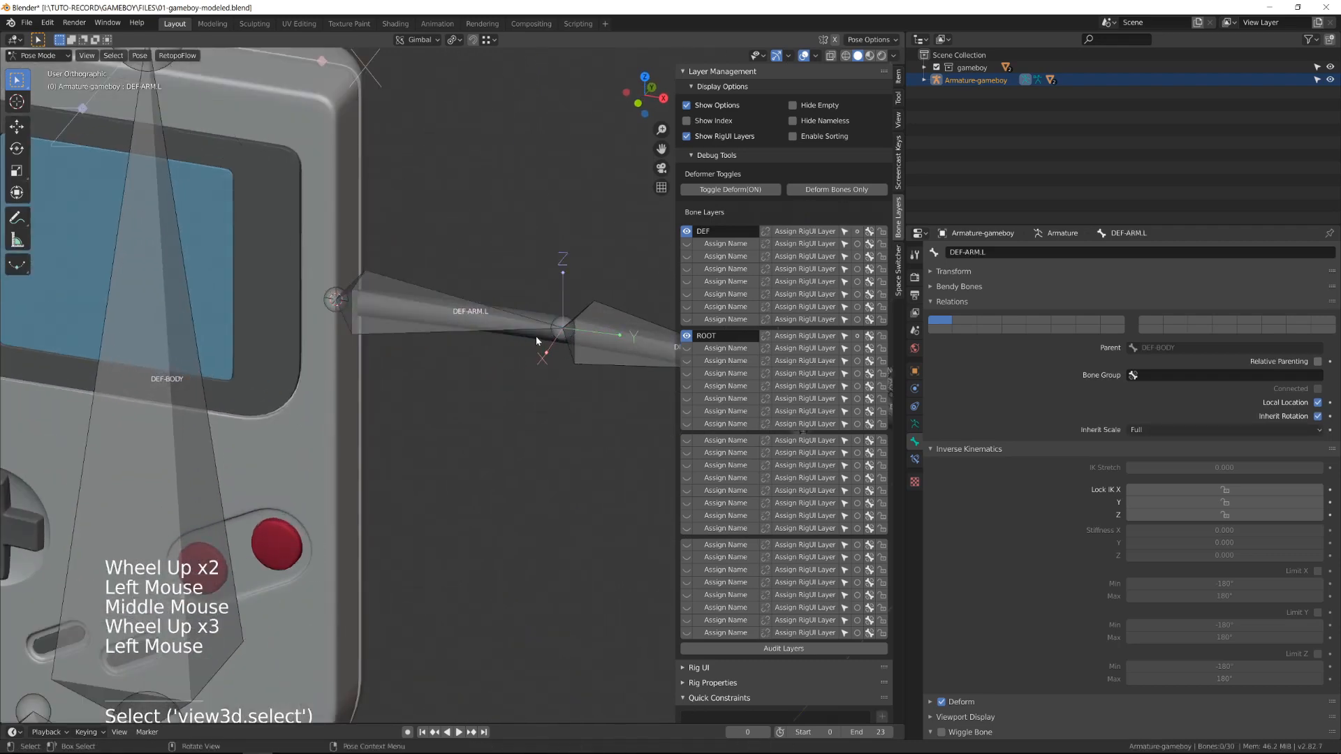
pyautogui.hotkey('ctrl', 'Tab')
pyautogui.click(535, 338)
pyautogui.press('Tab')
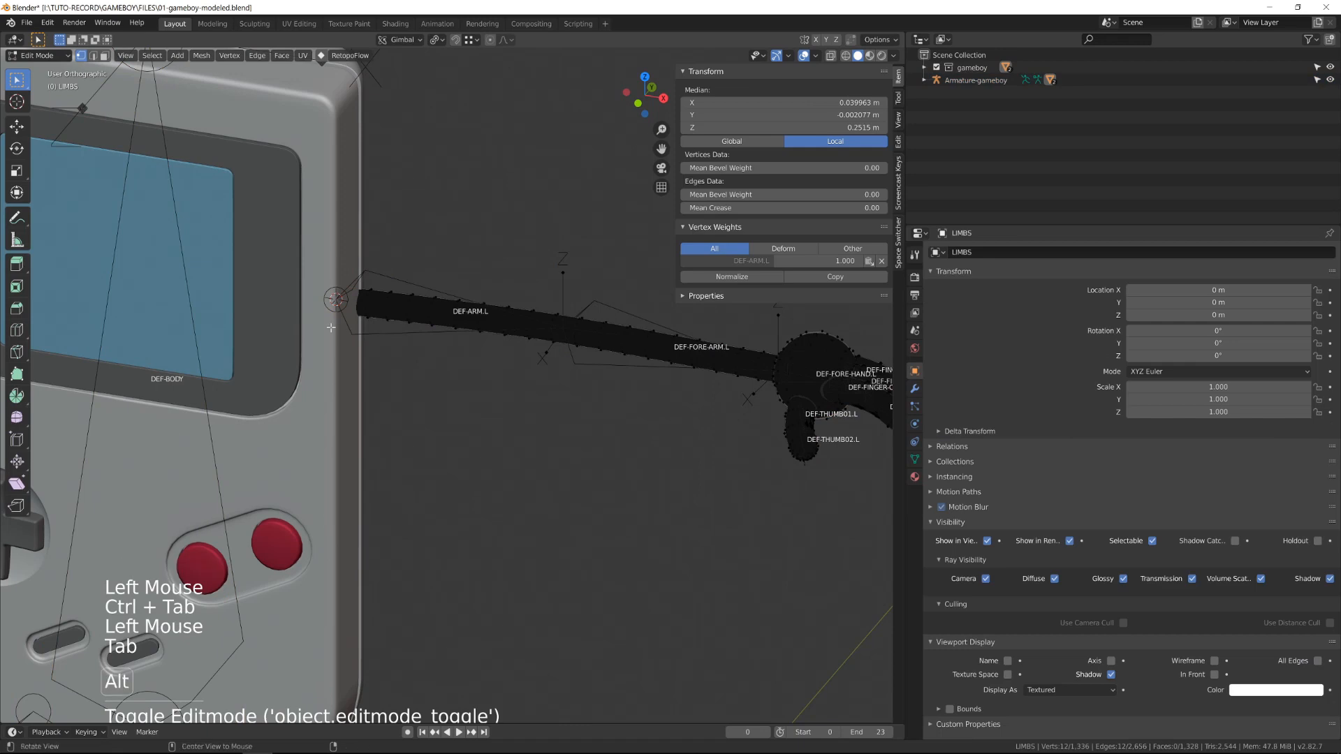
# With X-ray on, select the left arm's end loop inside the body and grow the selection four times.
pyautogui.hotkey('alt', 'z')
pyautogui.moveTo(400, 337); pyautogui.dragTo(238, 300, button='middle')
pyautogui.click(234, 298)
pyautogui.doubleClick(235, 299)
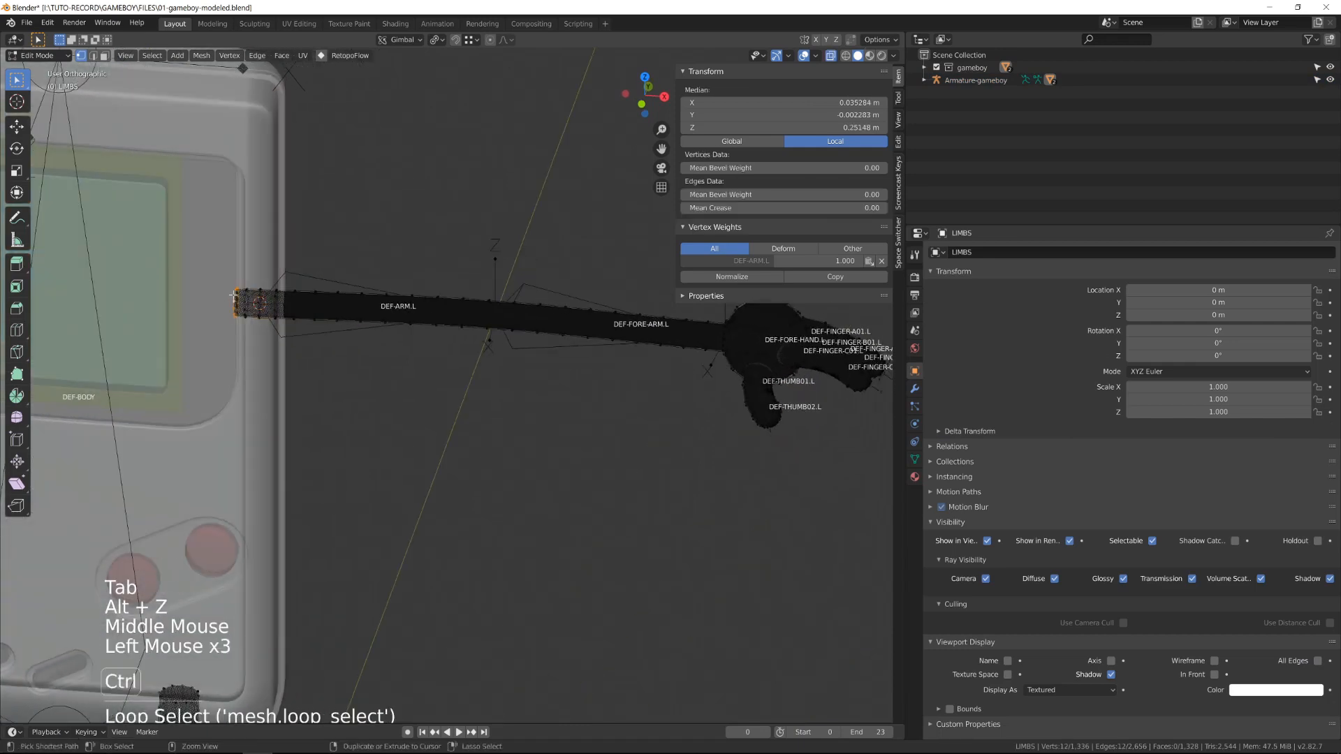
pyautogui.press('ctrl+KP_Add')
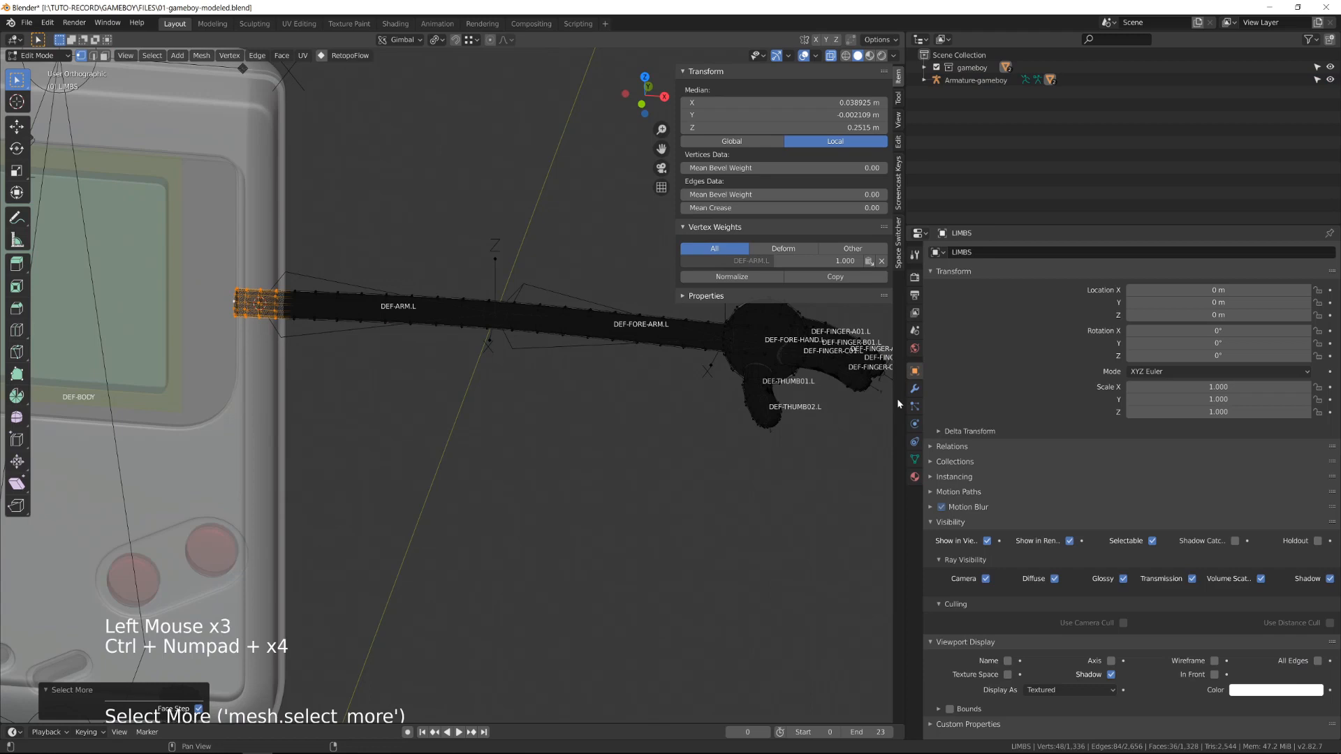
# Move the Armature modifier above Subdivision and assign the selected arm-end vertices to the DEF-BODY vertex group.
pyautogui.click(914, 388)
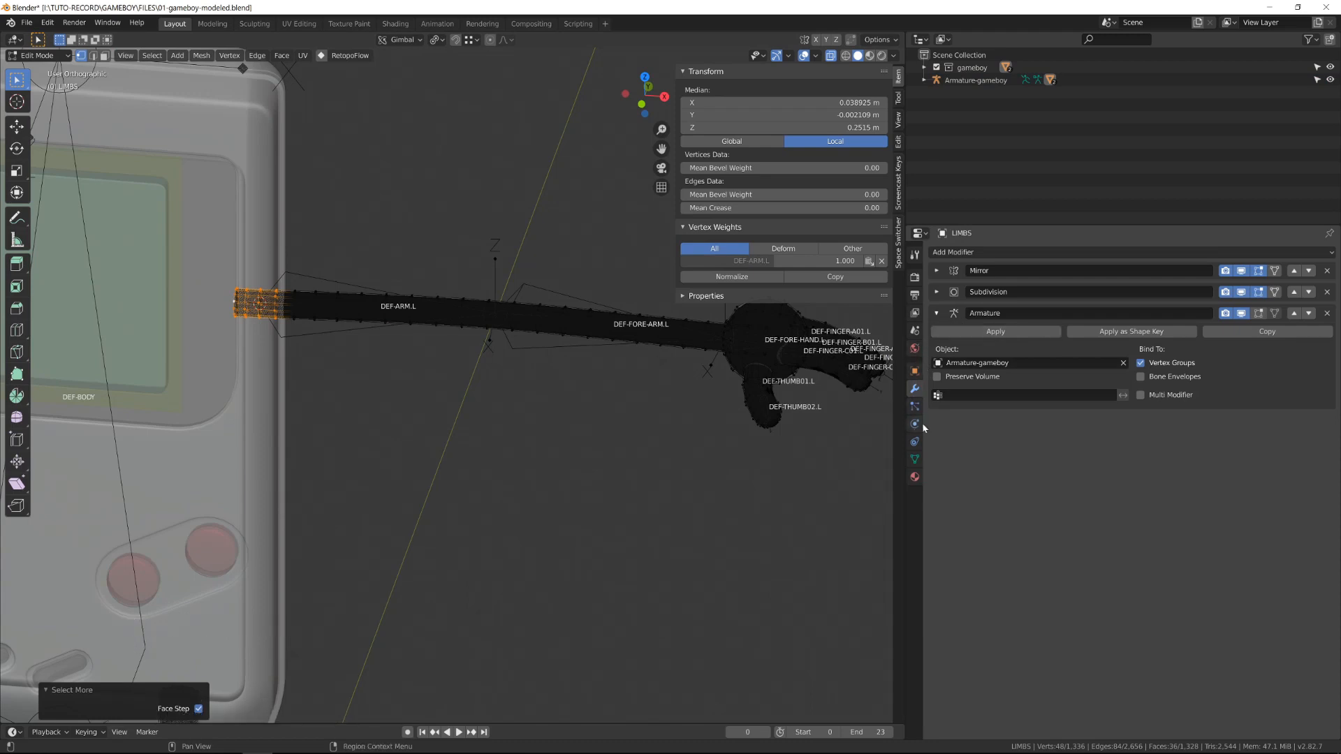
pyautogui.click(1294, 314)
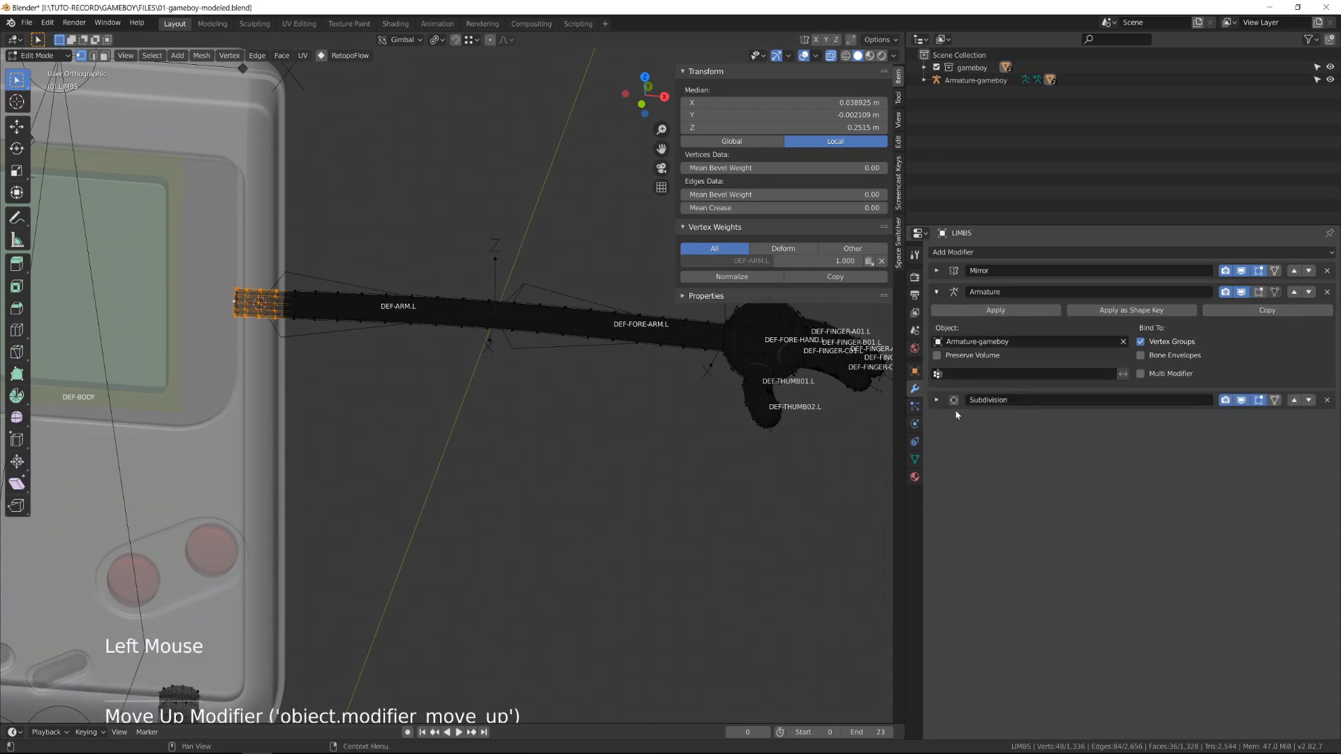
pyautogui.click(913, 459)
pyautogui.scroll(16, 997, 410)
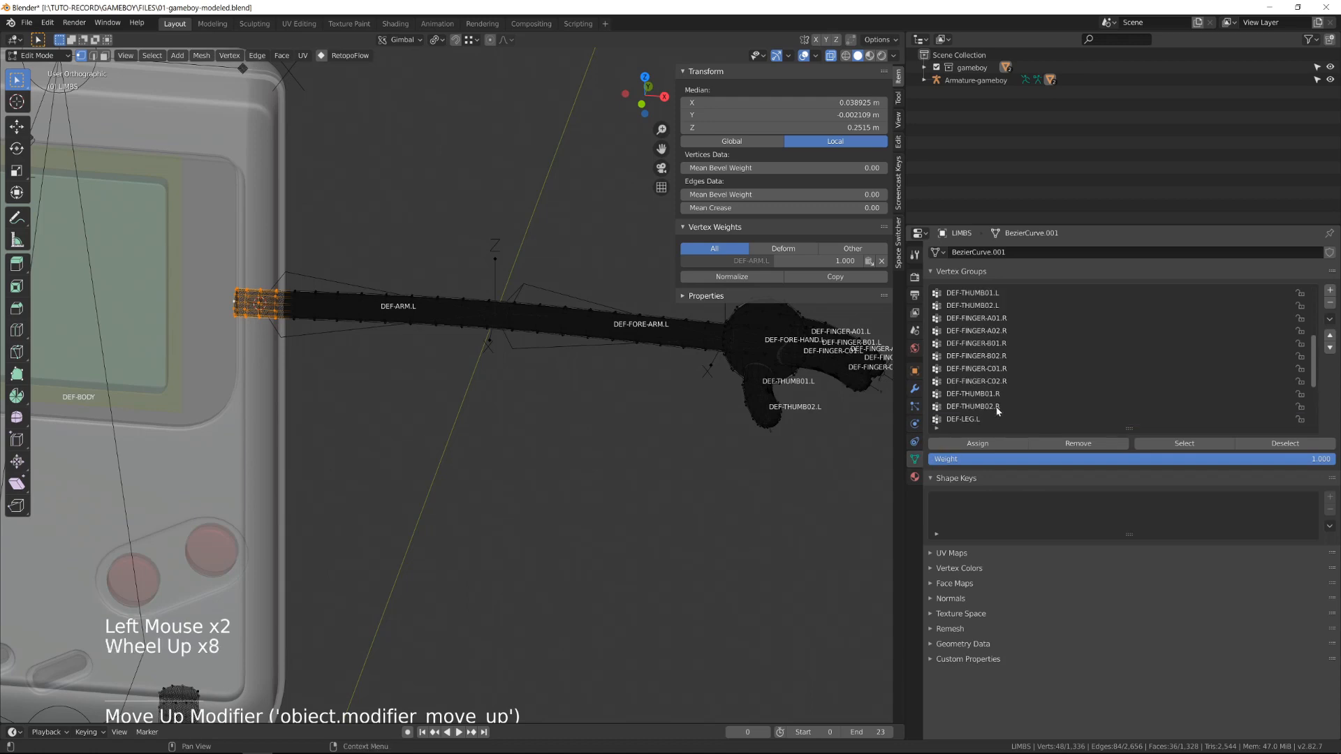
pyautogui.scroll(7, 997, 411)
pyautogui.click(976, 294)
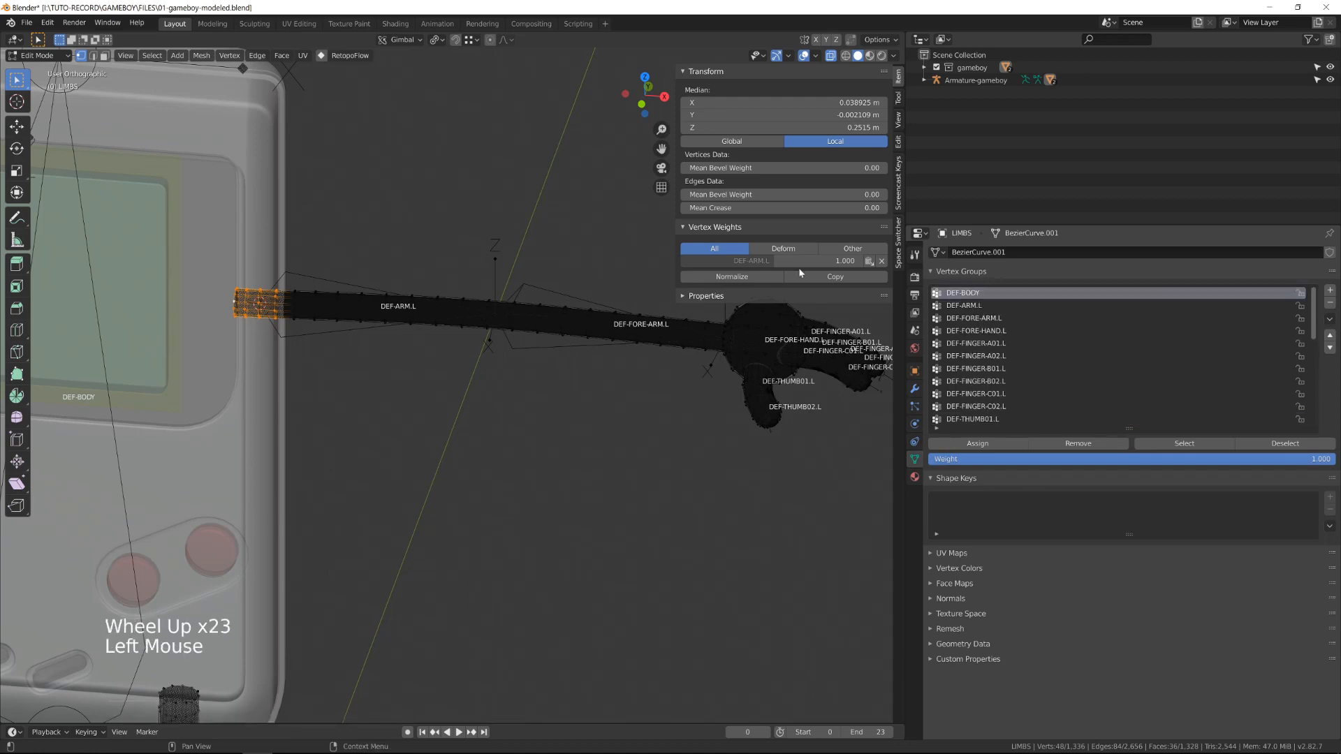
pyautogui.scroll(-5, 729, 434)
pyautogui.keyDown('shift'); pyautogui.moveTo(728, 433); pyautogui.dragTo(849, 412, button='middle'); pyautogui.keyUp('shift')
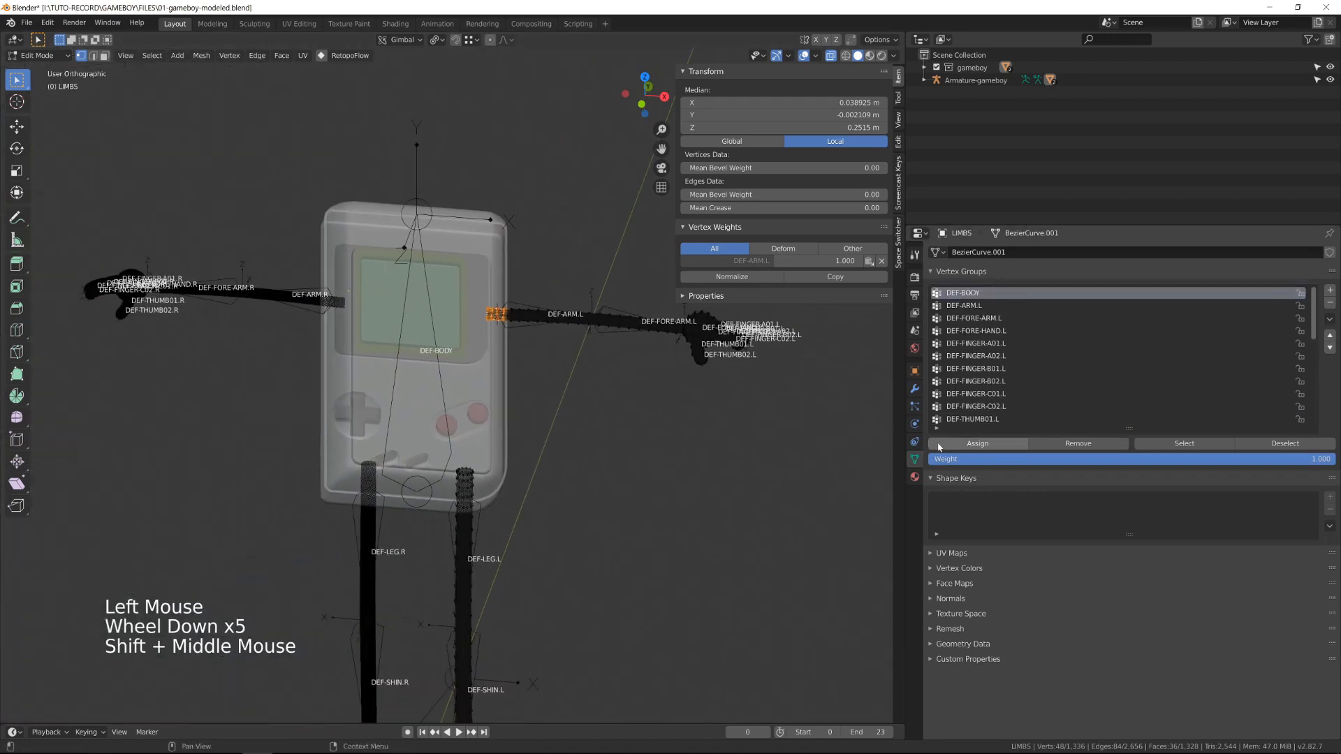
pyautogui.click(977, 444)
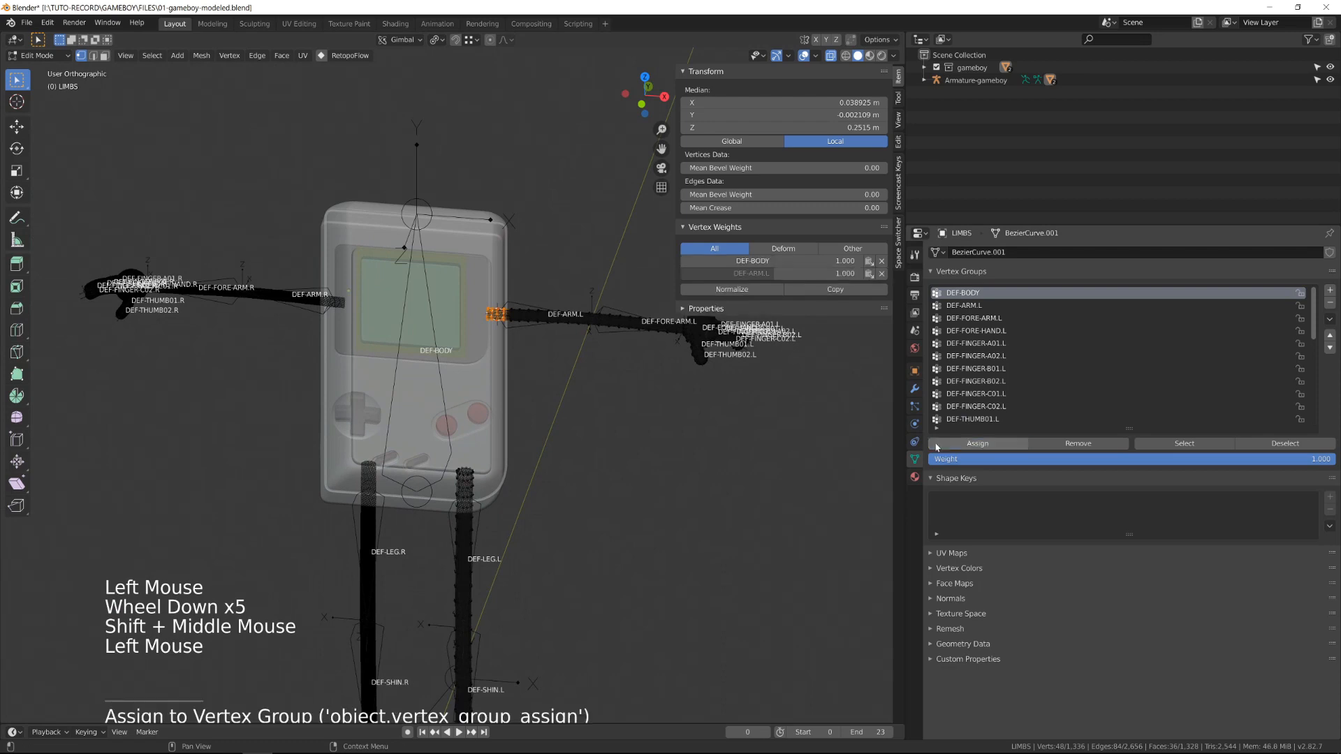
# Isolate the LIMBS mesh in Local View and display its vertex group weights with Zero Weights set to Active.
pyautogui.click(894, 56)
pyautogui.moveTo(814, 55)
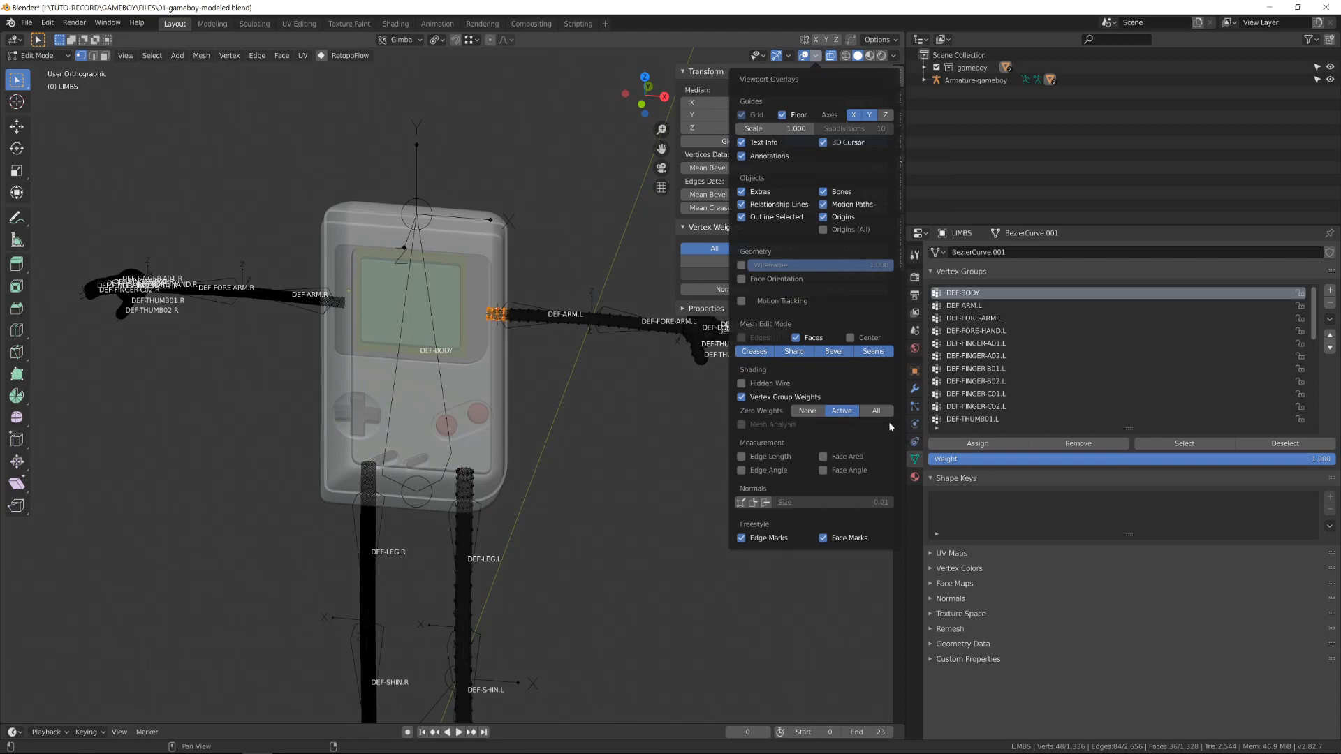
pyautogui.click(967, 445)
pyautogui.scroll(2, 530, 335)
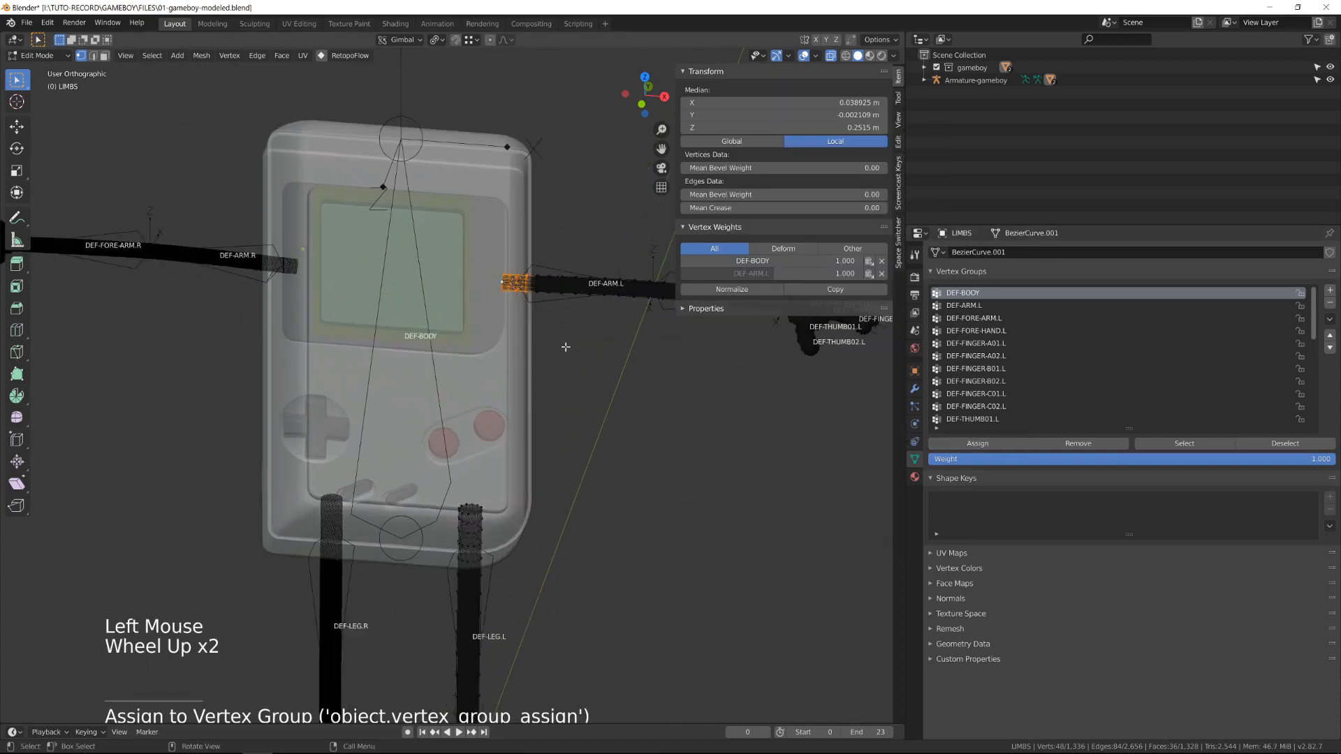
pyautogui.moveTo(530, 335)
pyautogui.mouseDown(button='middle')
pyautogui.moveTo(546, 336)
pyautogui.moveTo(537, 320)
pyautogui.mouseUp(button='middle')
pyautogui.hotkey('alt', 'z')
pyautogui.hotkey('alt', 'z')
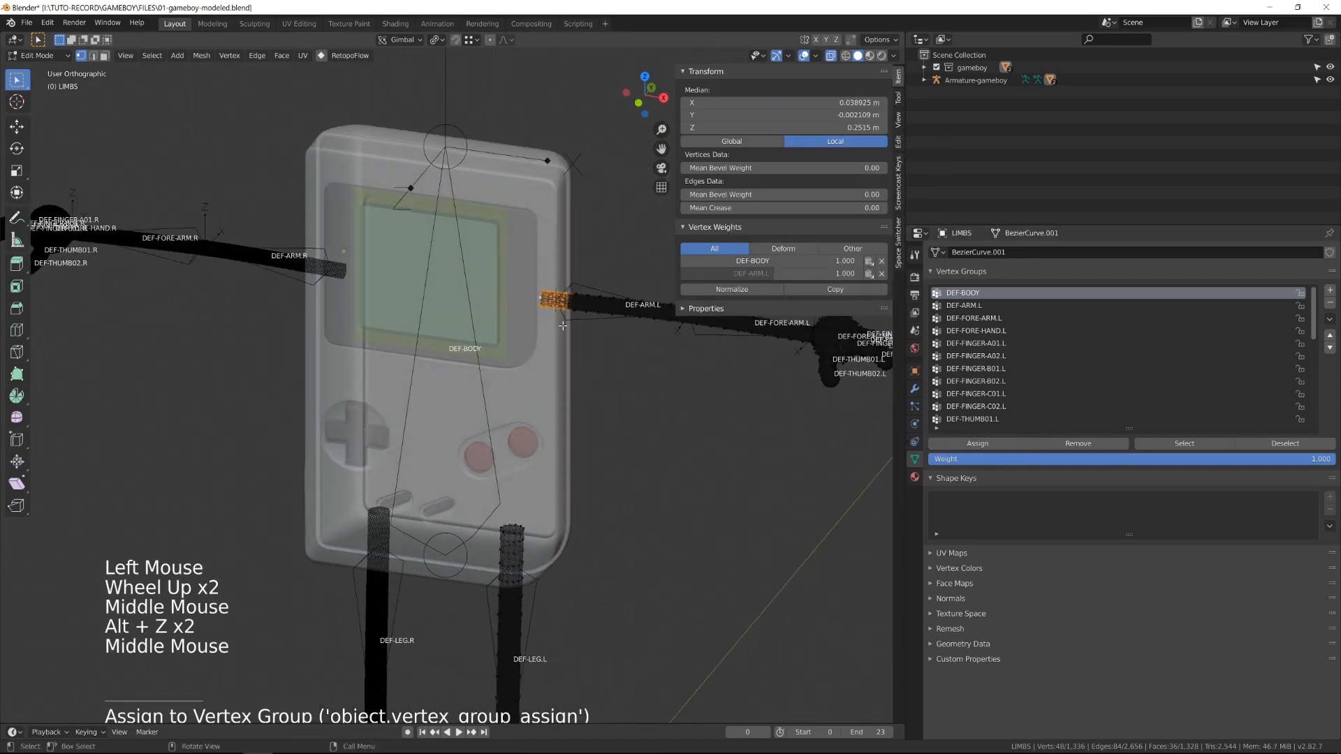
pyautogui.press('KP_Divide')
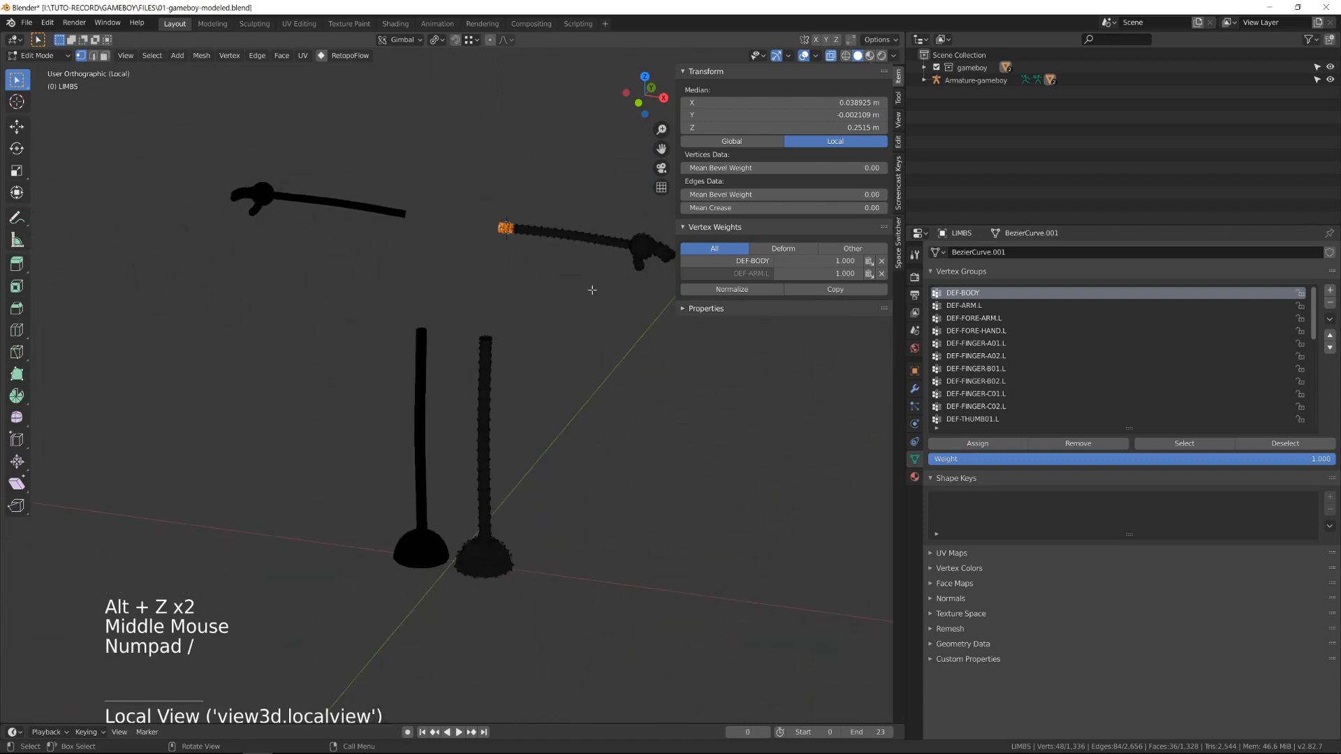
pyautogui.click(816, 56)
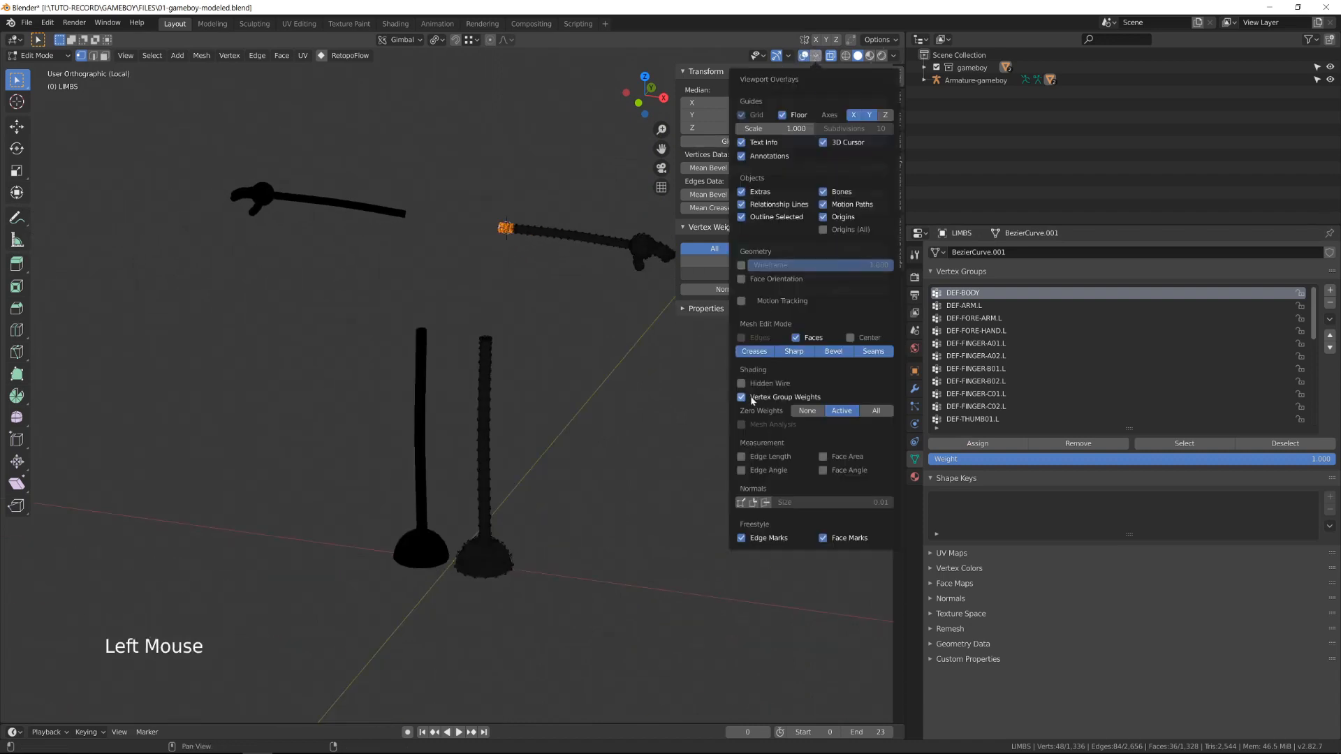
pyautogui.click(817, 411)
pyautogui.click(843, 411)
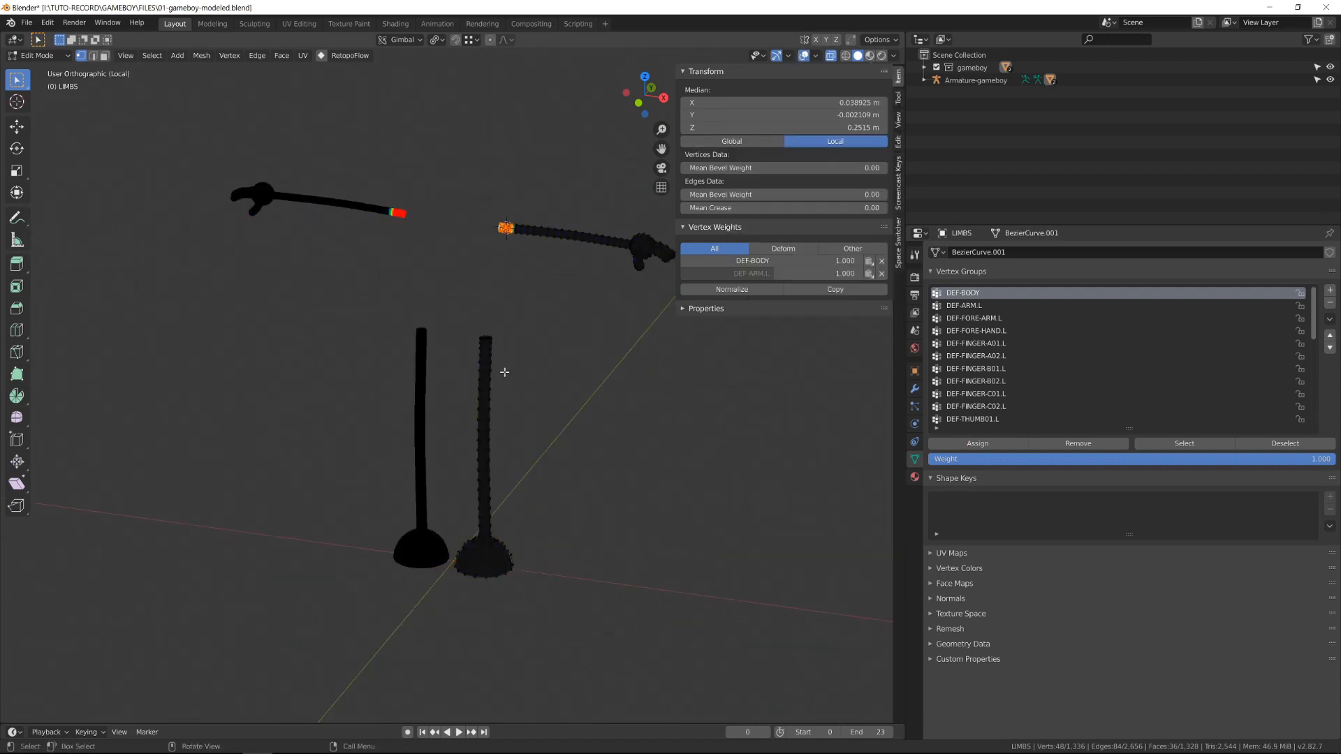
# Select the left leg's top loop, grow it three times, assign it to DEF-BODY and leave Local View.
pyautogui.scroll(3, 512, 355)
pyautogui.doubleClick(514, 307)
pyautogui.press('ctrl+KP_Add')
pyautogui.press('ctrl+KP_Add')
pyautogui.press('ctrl+KP_Add')
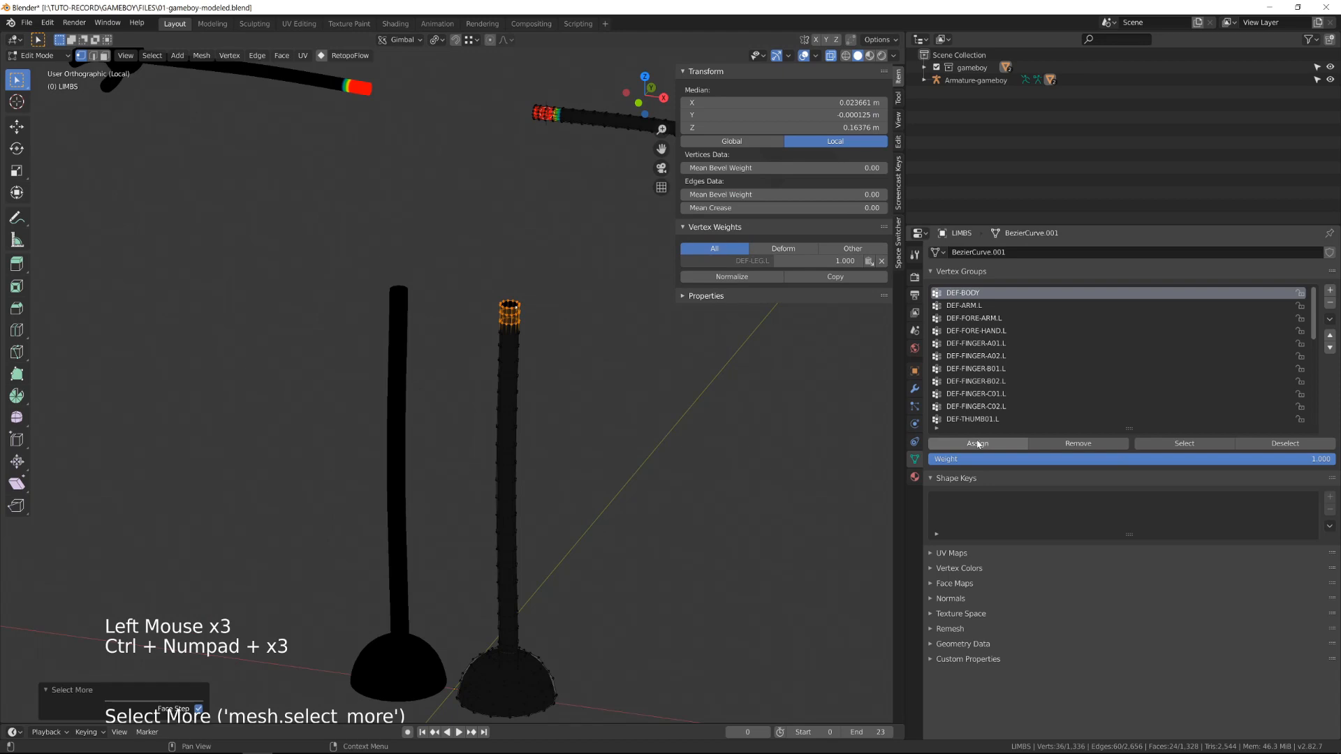
pyautogui.click(977, 443)
pyautogui.scroll(-3, 536, 321)
pyautogui.press('KP_Divide')
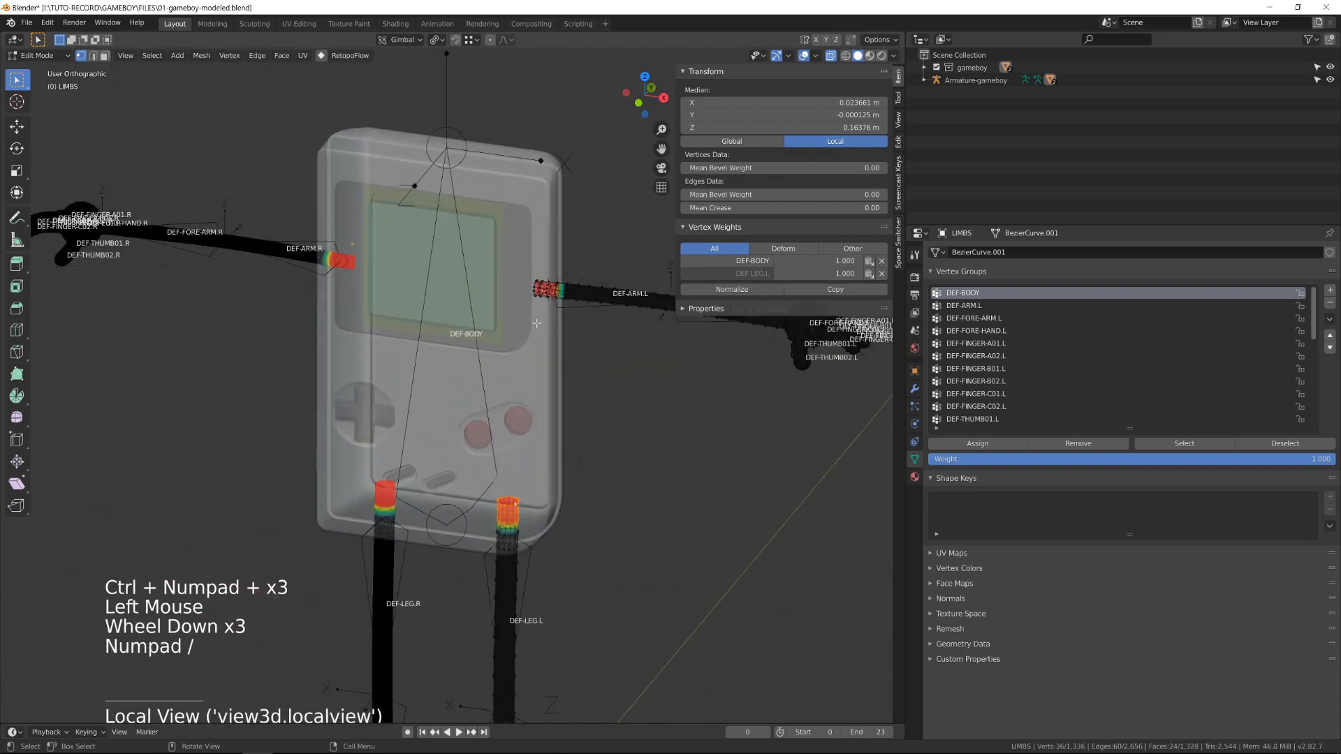
# Test-rotate the DEF-ARM.L bone in Pose Mode and inspect how the arm mesh deforms at the left shoulder.
pyautogui.press('Tab')
pyautogui.scroll(-4, 533, 345)
pyautogui.click(533, 347)
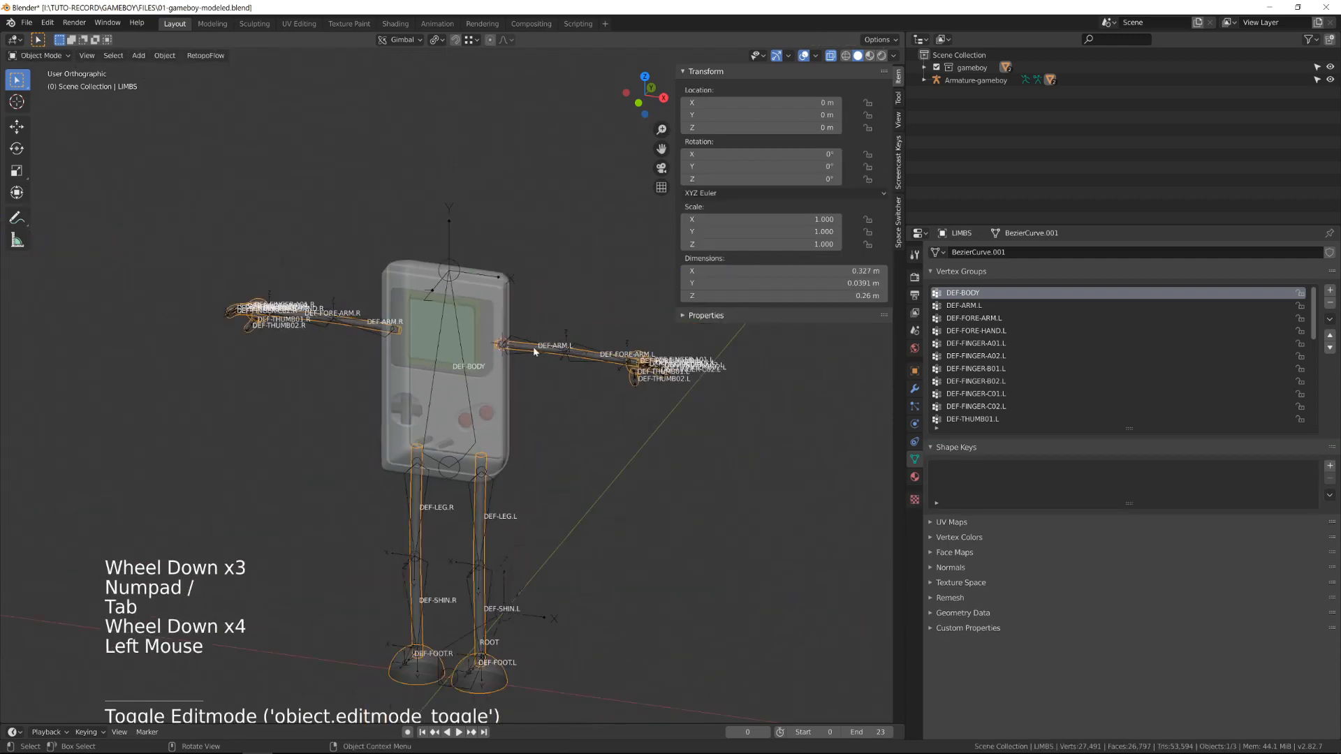
pyautogui.click(534, 347)
pyautogui.hotkey('ctrl', 'Tab')
pyautogui.click(535, 347)
pyautogui.press('r')
pyautogui.moveTo(535, 348); pyautogui.dragTo(460, 300, button='middle')
pyautogui.click(536, 375)
pyautogui.scroll(4, 538, 371)
pyautogui.scroll(4, 407, 472)
pyautogui.hotkey('alt', 'z')
pyautogui.moveTo(461, 300); pyautogui.dragTo(391, 317, button='middle')
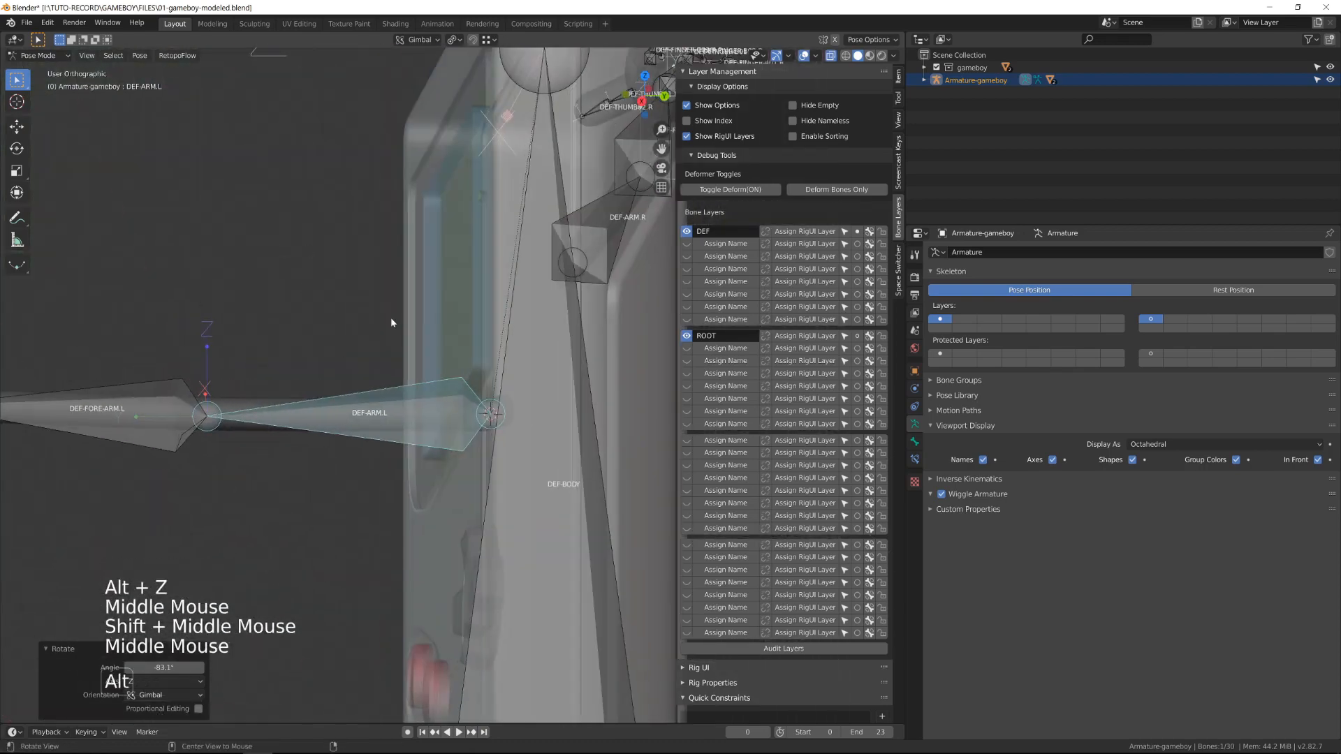
# Turn off X-ray, test further rotations of the left arm bone and clear its rotation.
pyautogui.click(830, 56)
pyautogui.scroll(-2, 346, 278)
pyautogui.hotkey('ctrl', 'Tab')
pyautogui.click(831, 56)
pyautogui.hotkey('ctrl', 'Tab')
pyautogui.moveTo(475, 342); pyautogui.dragTo(426, 475, button='middle')
pyautogui.press('r')
pyautogui.click(515, 450)
pyautogui.scroll(-3, 513, 447)
pyautogui.hotkey('alt', 'r')
pyautogui.press('r')
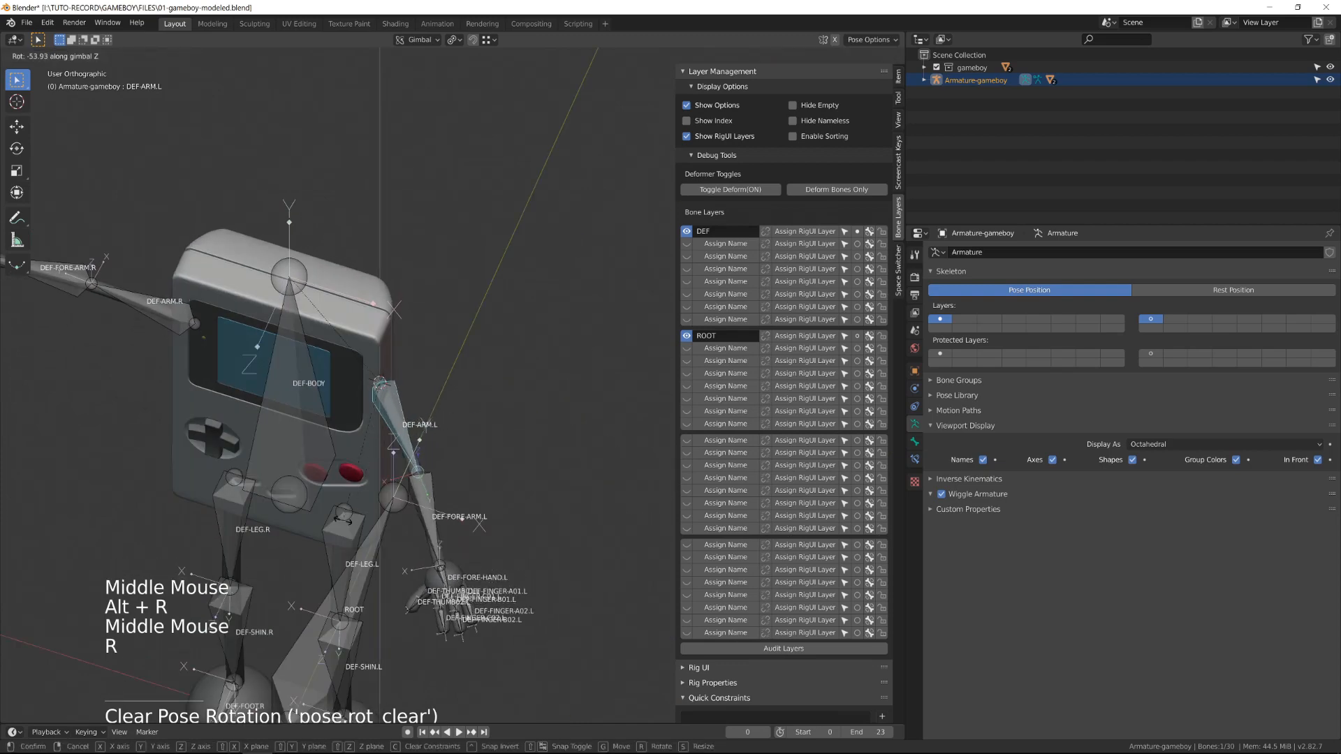
pyautogui.click(350, 525)
pyautogui.hotkey('alt', 'r')
# Test-move the DEF-LEG.L bone to check the leg's attachment to the body, then cancel the move.
pyautogui.keyDown('shift'); pyautogui.moveTo(386, 550); pyautogui.dragTo(460, 419, button='middle'); pyautogui.keyUp('shift')
pyautogui.moveTo(461, 419); pyautogui.dragTo(628, 419, button='middle')
pyautogui.click(507, 388)
pyautogui.press('g')
pyautogui.rightClick(569, 437)
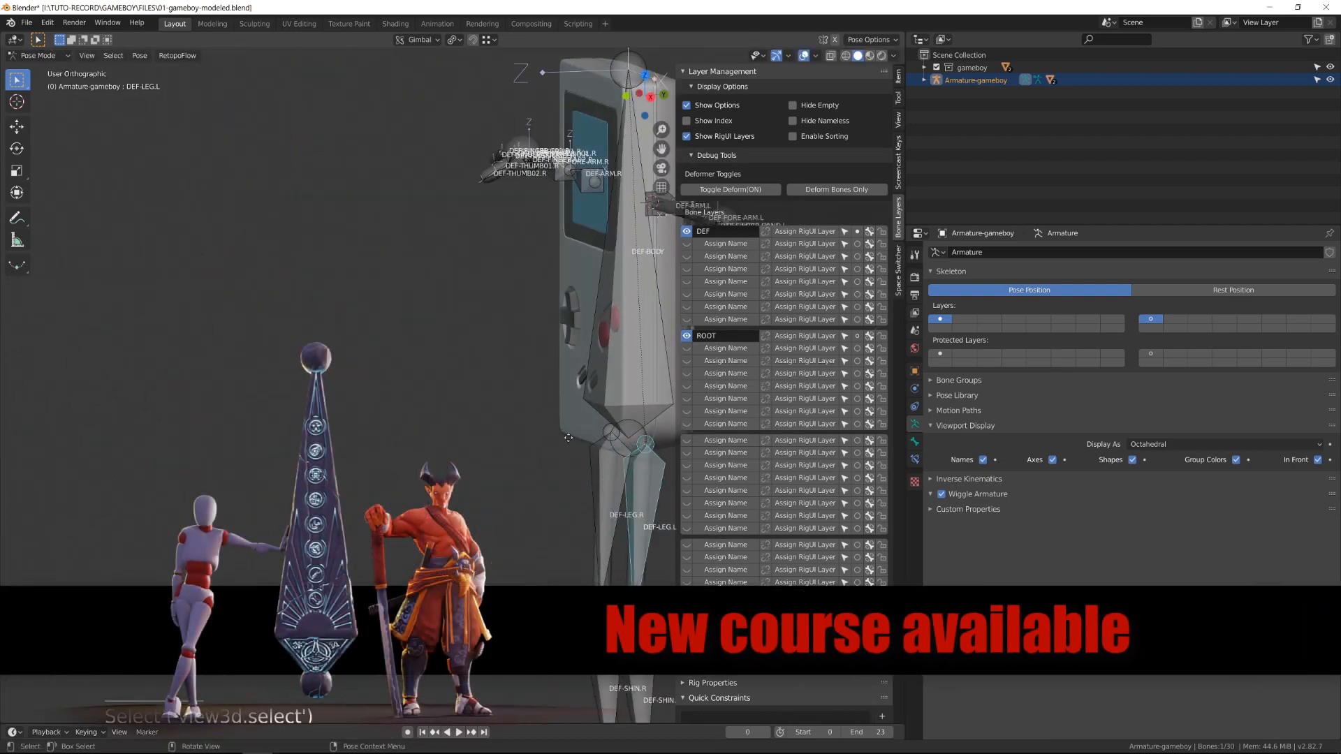
# In the LIMBS mesh, grow the selection over the left arm and leg ends and remove those vertices from all vertex groups.
pyautogui.press('KP_1')
pyautogui.scroll(5, 400, 448)
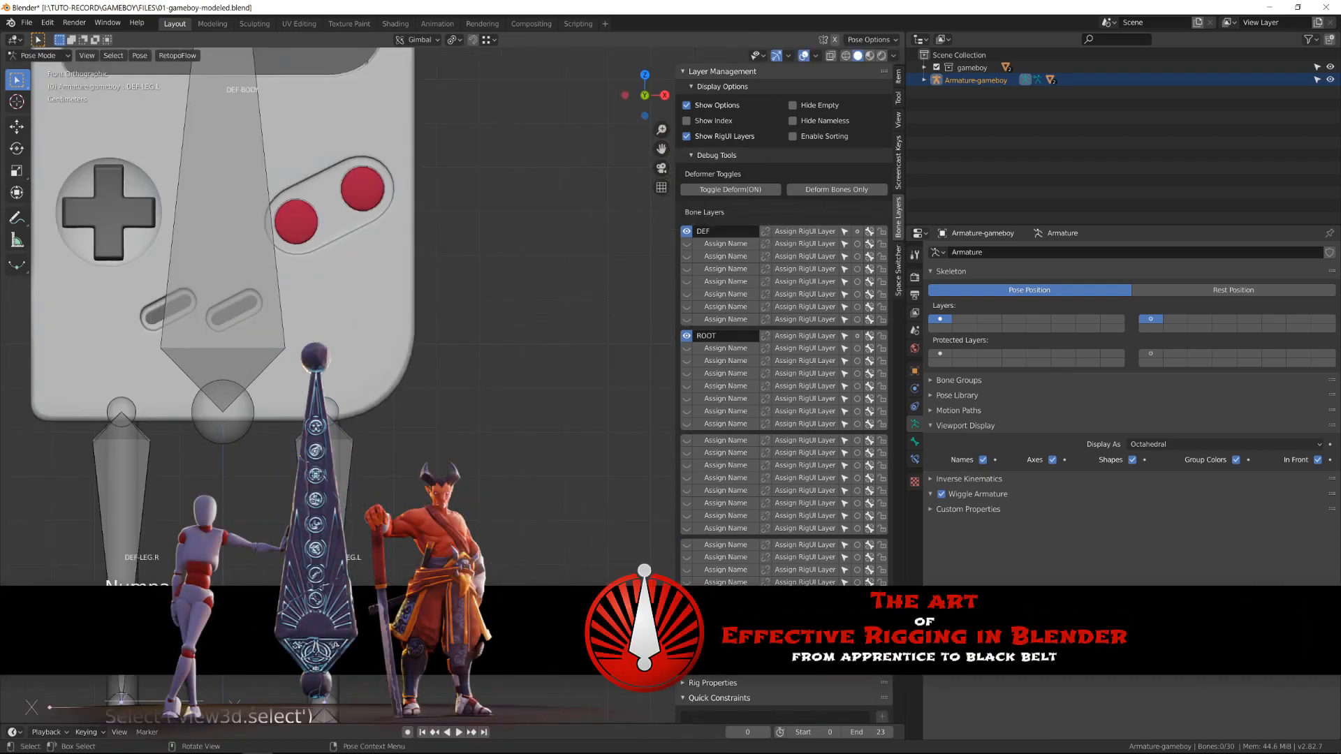
pyautogui.hotkey('ctrl', 'Tab')
pyautogui.click(338, 518)
pyautogui.press('Tab')
pyautogui.scroll(2, 340, 518)
pyautogui.hotkey('alt', 'z')
pyautogui.keyDown('shift'); pyautogui.moveTo(340, 520); pyautogui.dragTo(347, 294, button='middle'); pyautogui.keyUp('shift')
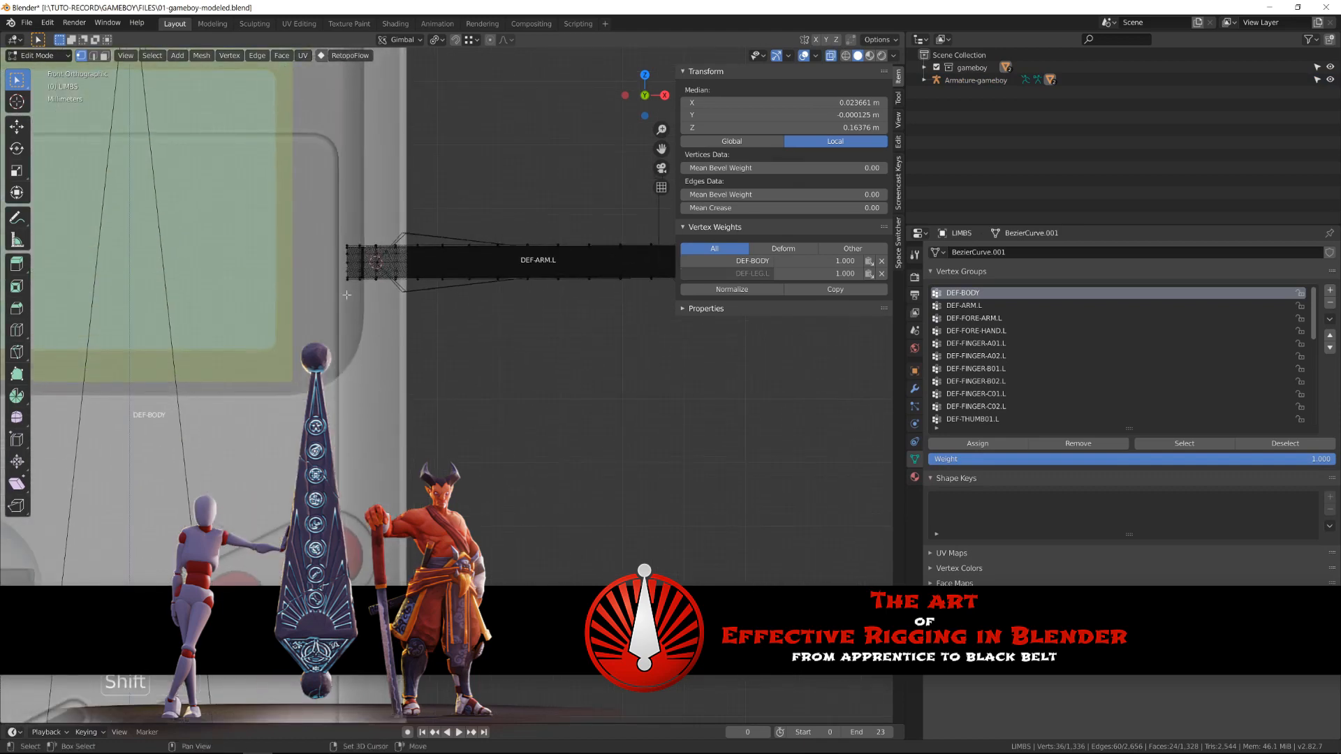
pyautogui.press('ctrl+KP_Add')
pyautogui.click(1329, 318)
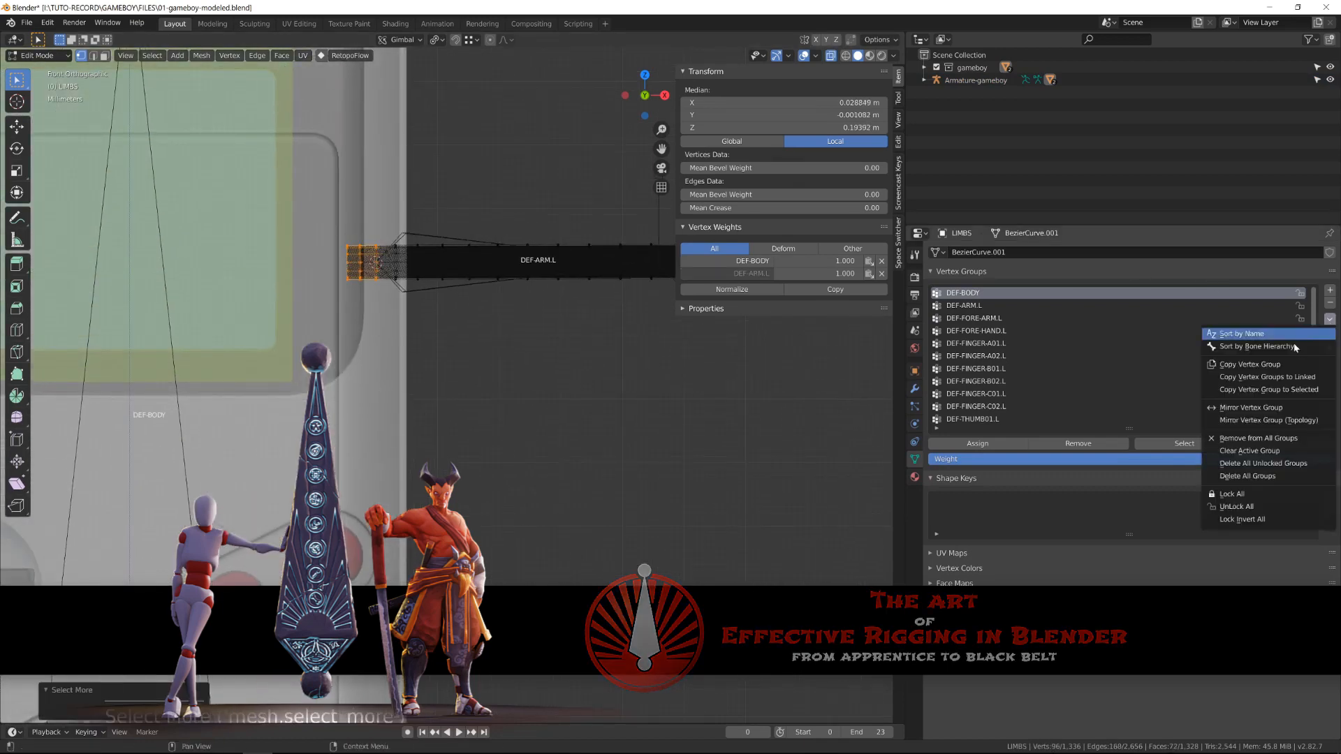
pyautogui.click(1256, 438)
# Test-move the DEF-ARM.L bone in Pose Mode to check the shoulder connection, then cancel the move.
pyautogui.scroll(-4, 460, 338)
pyautogui.press('Tab')
pyautogui.click(450, 337)
pyautogui.hotkey('ctrl', 'Tab')
pyautogui.click(450, 337)
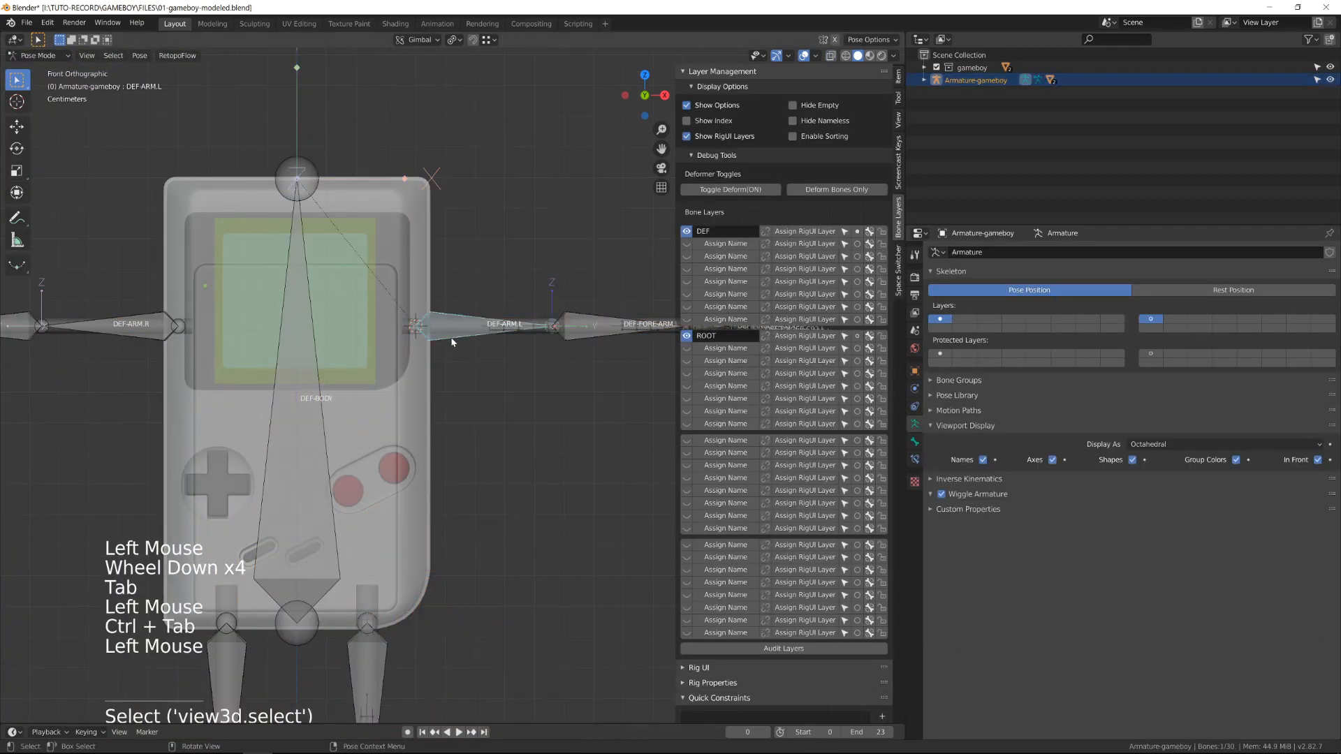
pyautogui.press('g')
pyautogui.rightClick(531, 308)
# Try moving the DEF-LEG.L bone away from the body to inspect the hip connection, then cancel.
pyautogui.scroll(-4, 492, 418)
pyautogui.keyDown('shift'); pyautogui.moveTo(491, 424); pyautogui.dragTo(484, 284, button='middle'); pyautogui.keyUp('shift')
pyautogui.click(445, 395)
pyautogui.press('g')
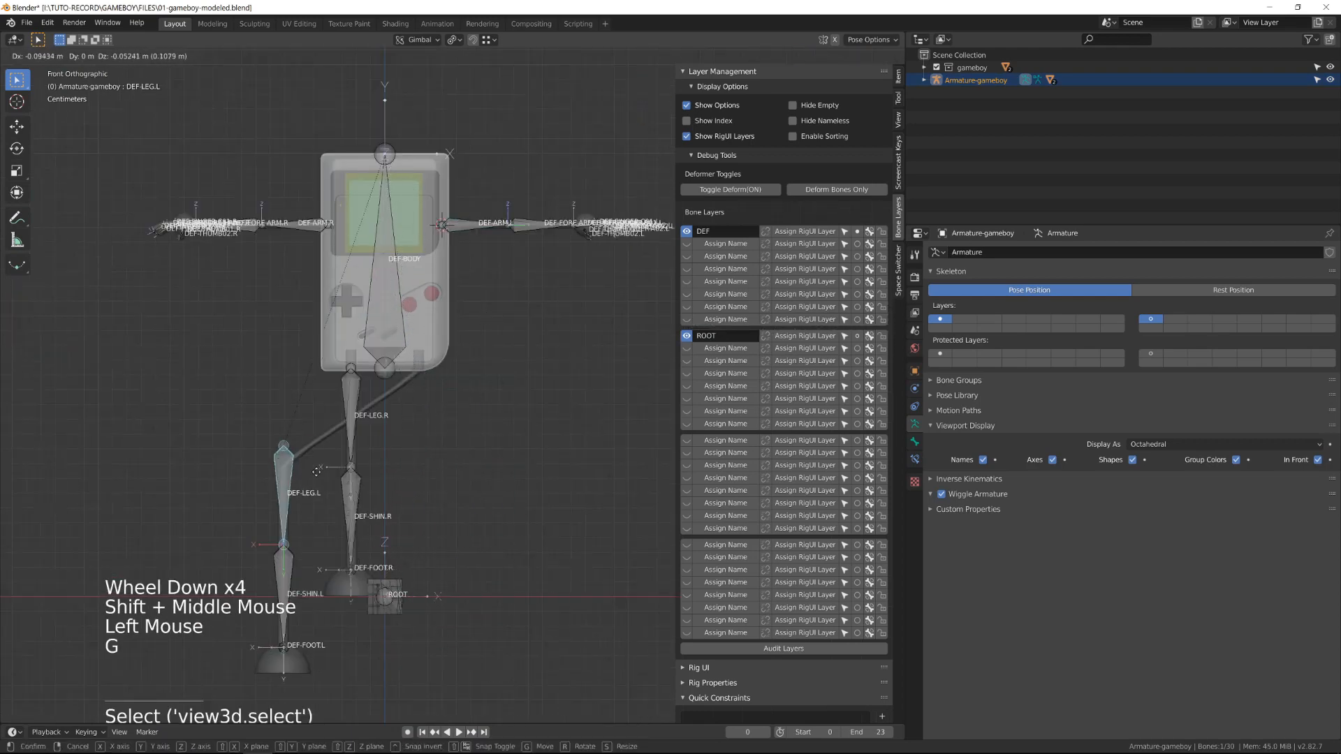
pyautogui.rightClick(316, 471)
pyautogui.moveTo(438, 421); pyautogui.dragTo(488, 231, button='middle')
# Leave Pose Mode, turn off X-ray and open the armature in Edit Mode.
pyautogui.hotkey('ctrl', 'Tab')
pyautogui.hotkey('alt', 'z')
pyautogui.press('KP_1')
pyautogui.click(396, 270)
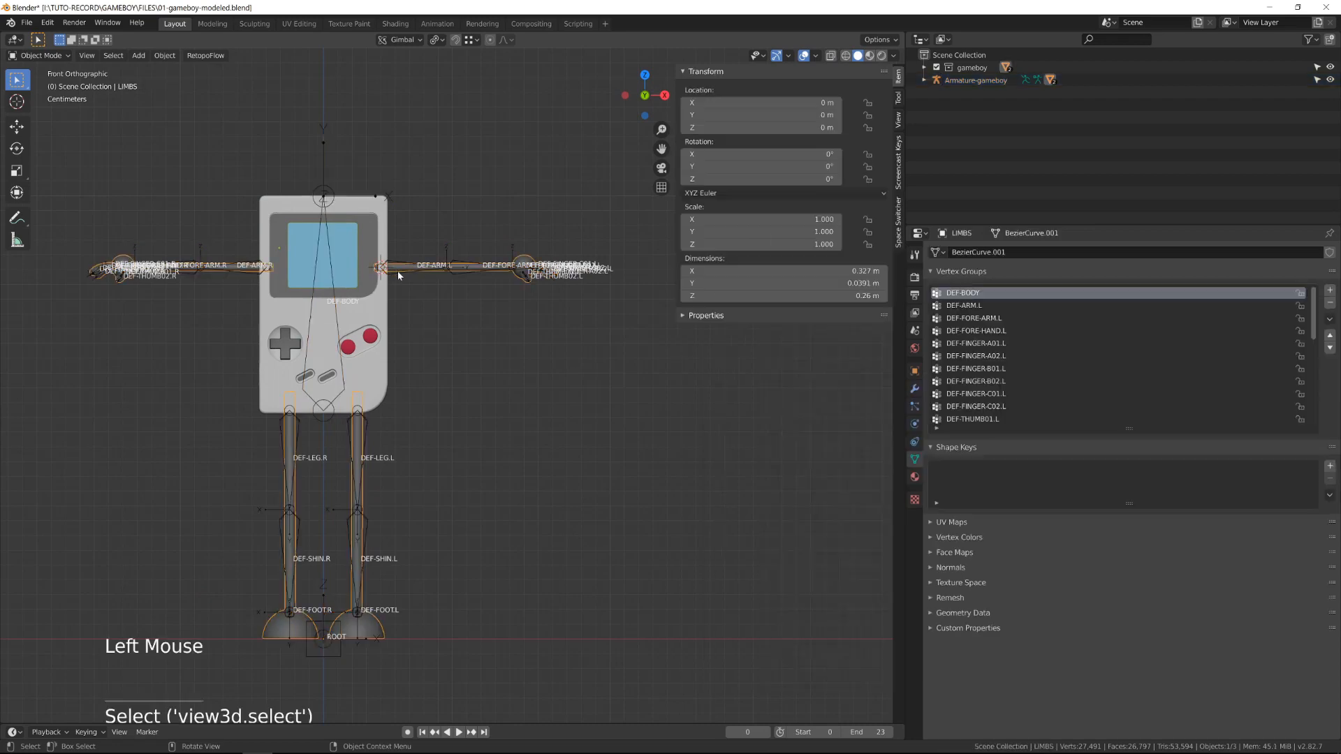
pyautogui.click(397, 274)
pyautogui.hotkey('ctrl', 'Tab')
pyautogui.press('Tab')
pyautogui.click(397, 274)
# Box-select all the right arm, hand and finger bones and delete them.
pyautogui.press('a')
pyautogui.press('a')
pyautogui.press('a')
pyautogui.press('b')
pyautogui.moveTo(70, 208); pyautogui.dragTo(284, 325)
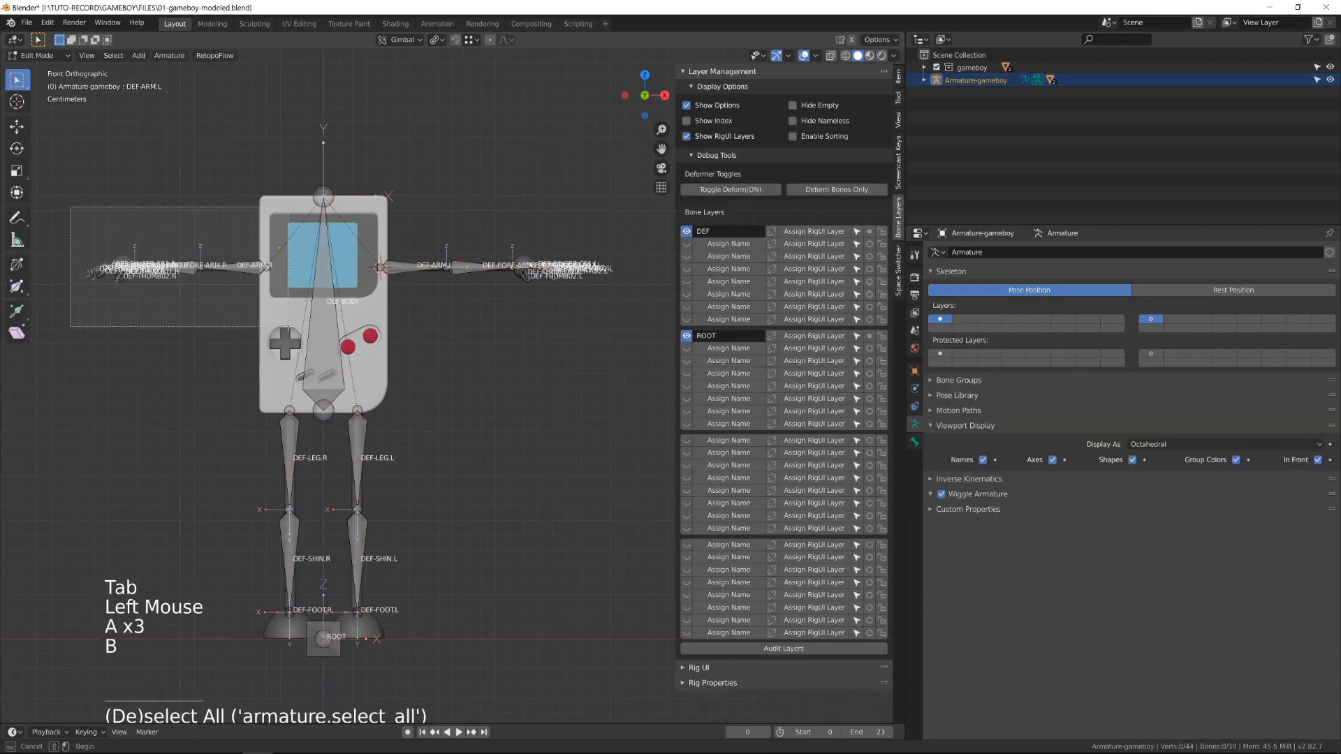
pyautogui.press('x')
pyautogui.click(286, 321)
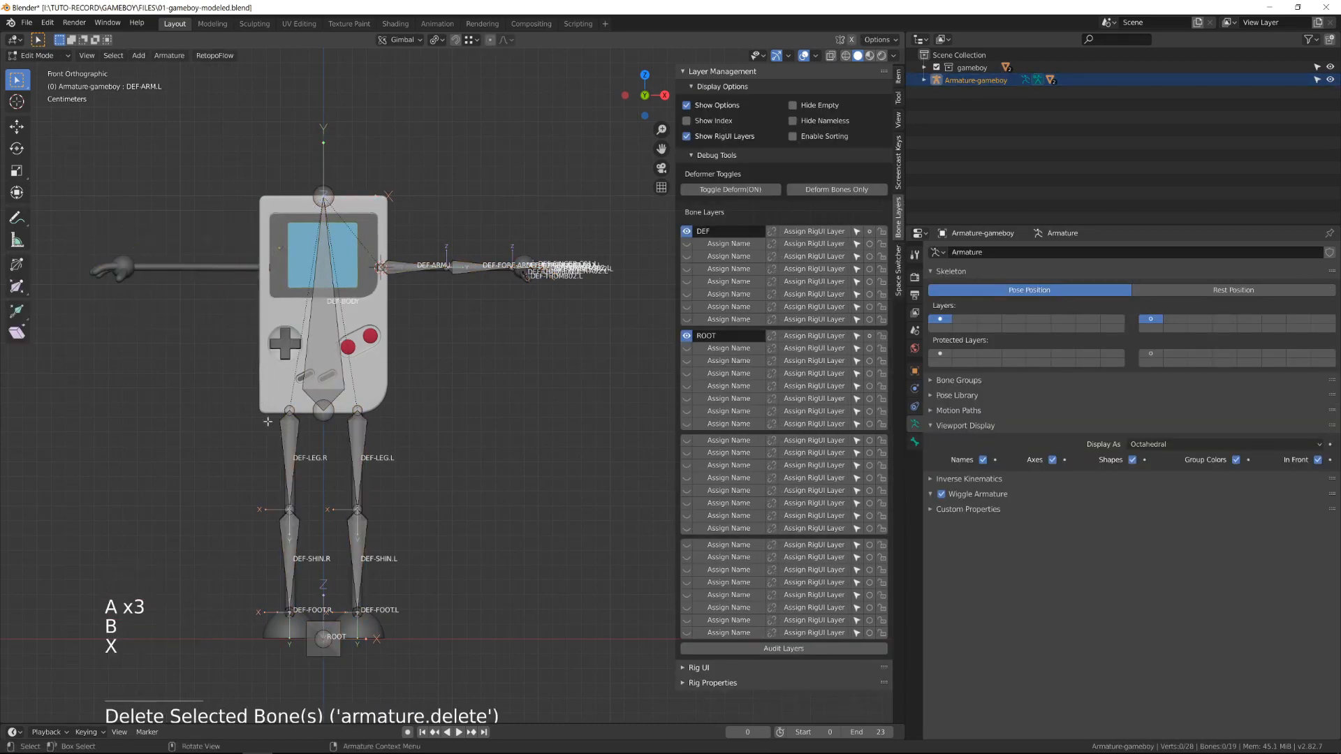
# Box-select the right leg, shin and foot bones and delete them.
pyautogui.moveTo(267, 421); pyautogui.dragTo(294, 627)
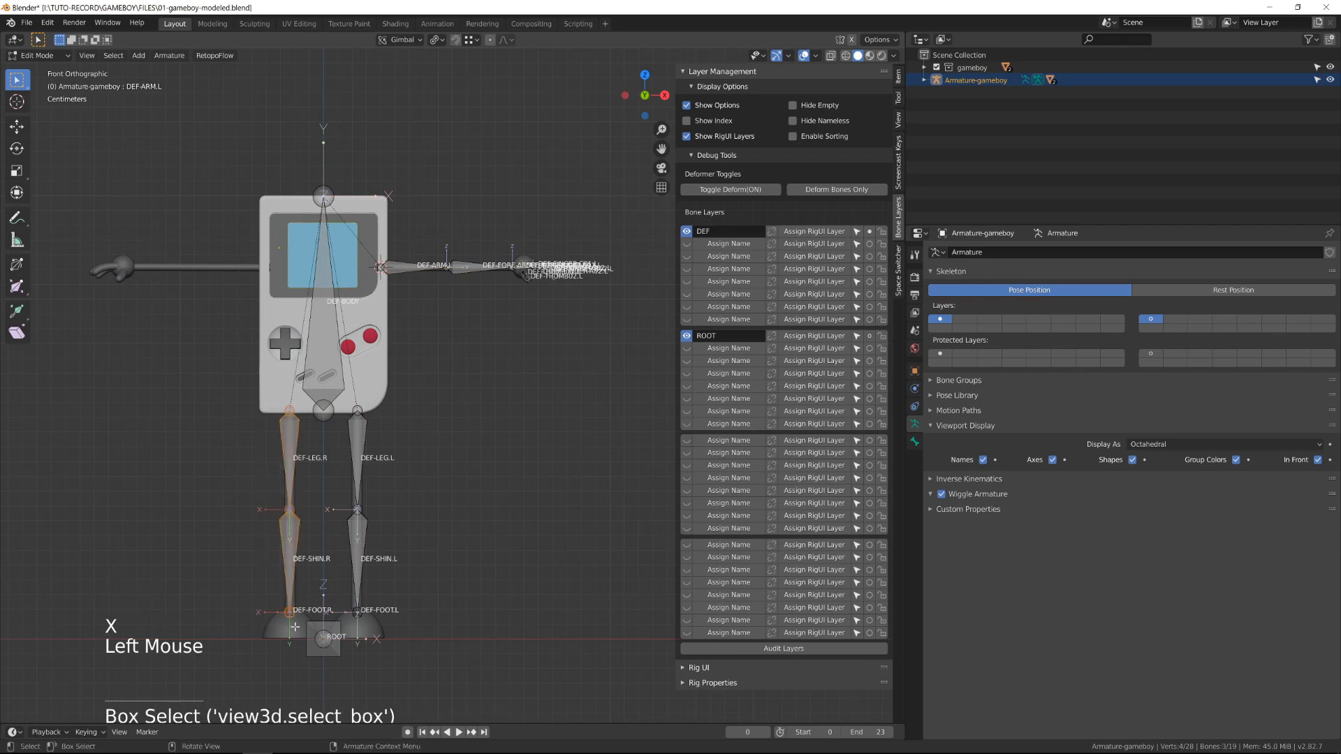
pyautogui.press('x')
pyautogui.click(297, 628)
# Select all the left arm, hand and leg bones together and duplicate them in place.
pyautogui.moveTo(372, 225); pyautogui.dragTo(688, 297)
pyautogui.keyDown('shift'); pyautogui.moveTo(336, 393); pyautogui.dragTo(410, 624); pyautogui.keyUp('shift')
pyautogui.scroll(2, 437, 480)
pyautogui.keyDown('shift'); pyautogui.moveTo(437, 480); pyautogui.dragTo(476, 438, button='middle'); pyautogui.keyUp('shift')
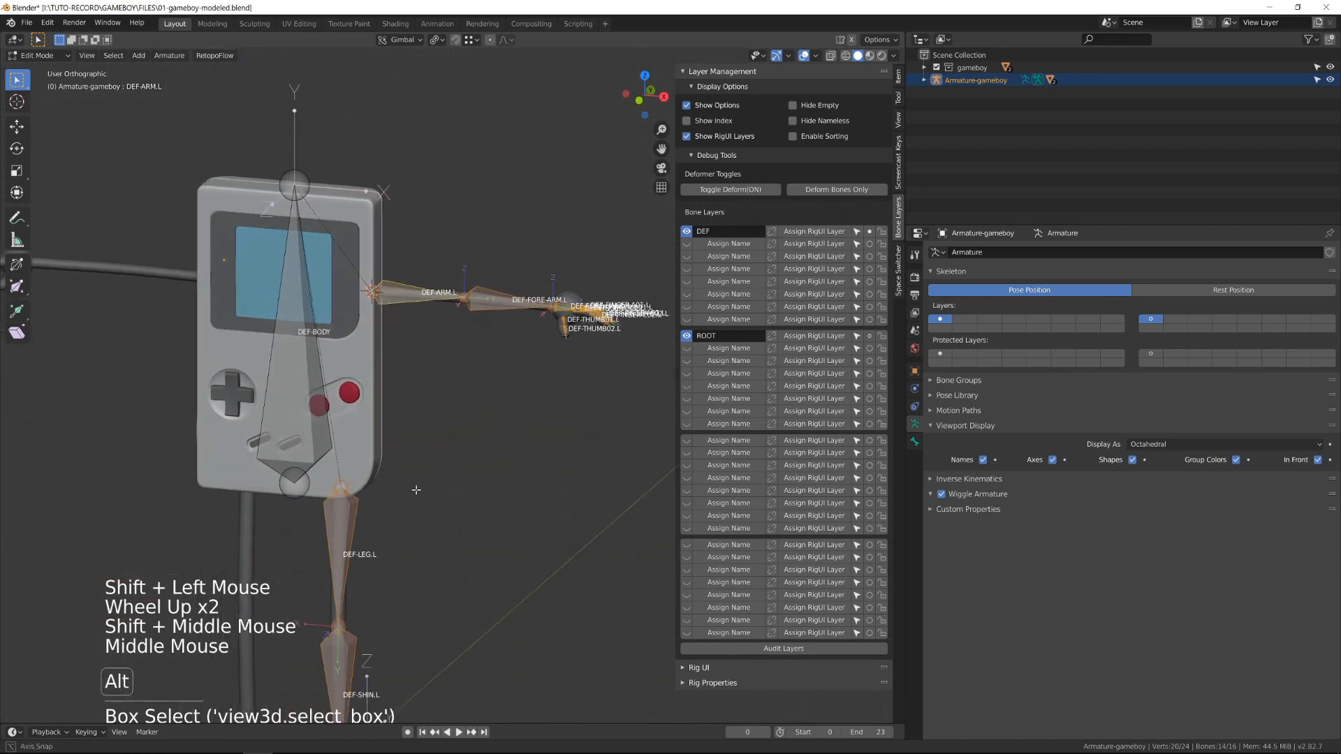
pyautogui.hotkey('shift', 'd')
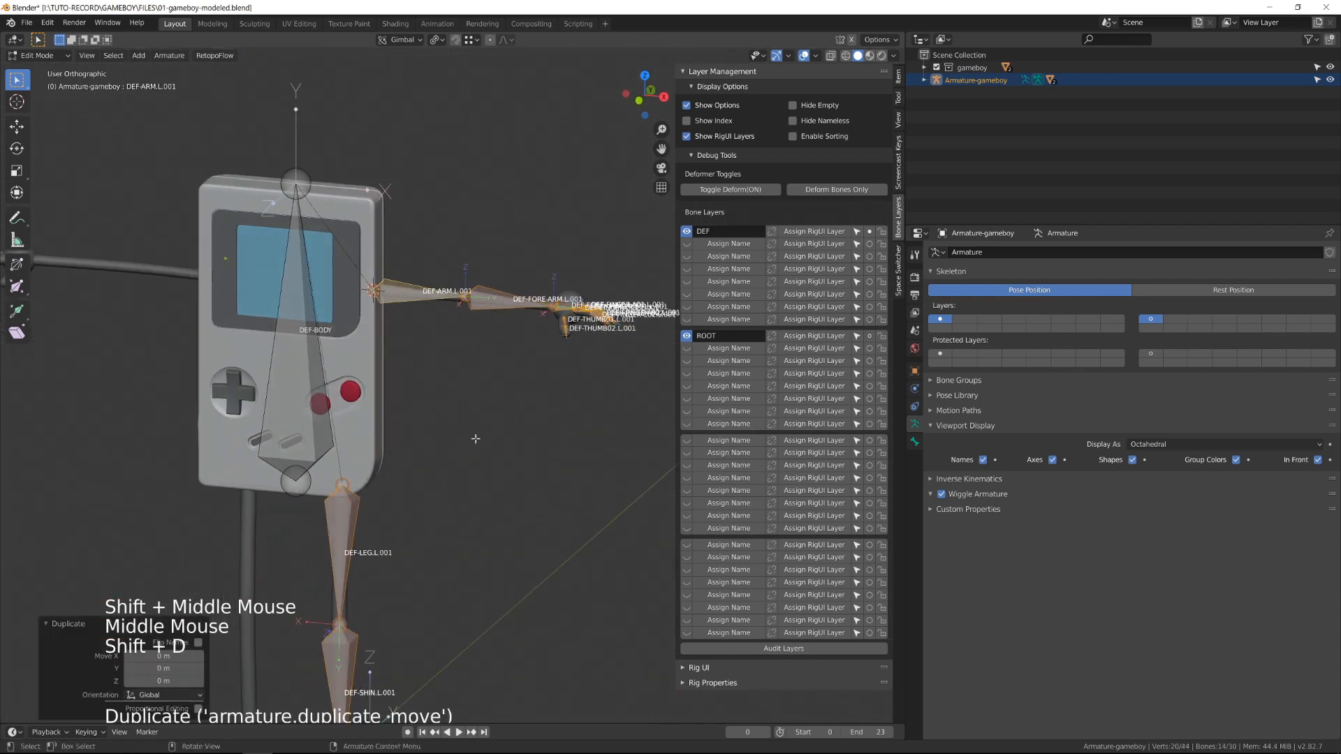
pyautogui.keyDown('alt'); pyautogui.moveTo(476, 439); pyautogui.dragTo(500, 442, button='middle'); pyautogui.keyUp('alt')
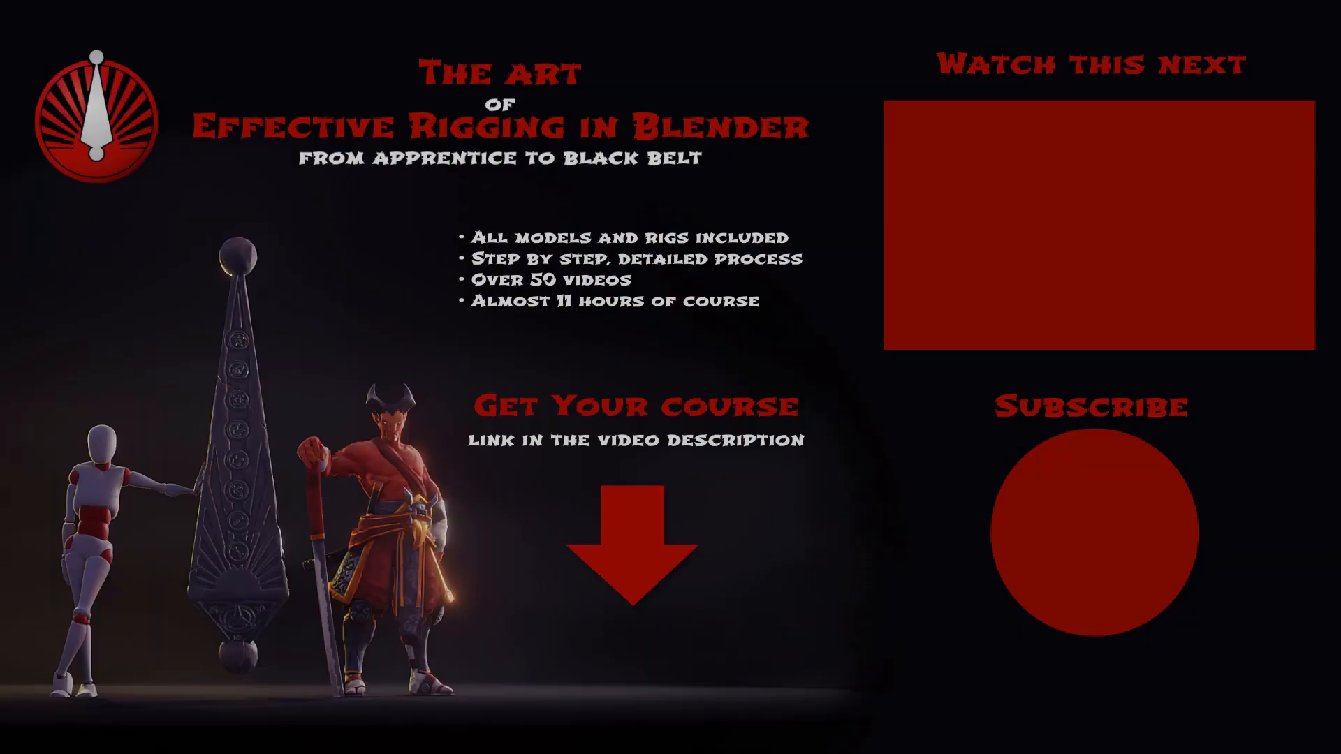